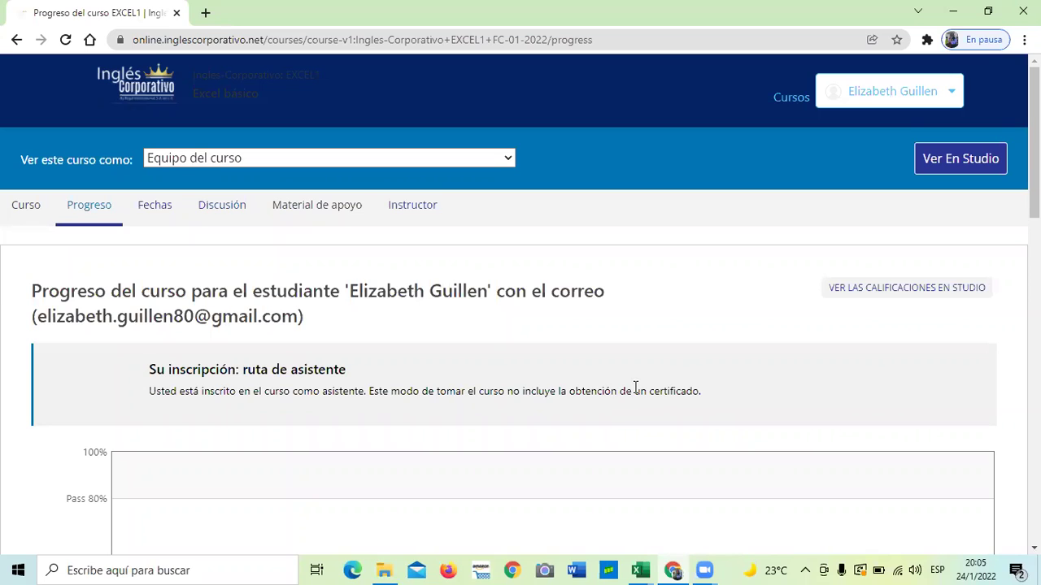
# Step: Open the 2.2 - Uso de referencias en Excel lesson from Sección 2 of the Excel básico course outline
pyautogui.click(26, 208)
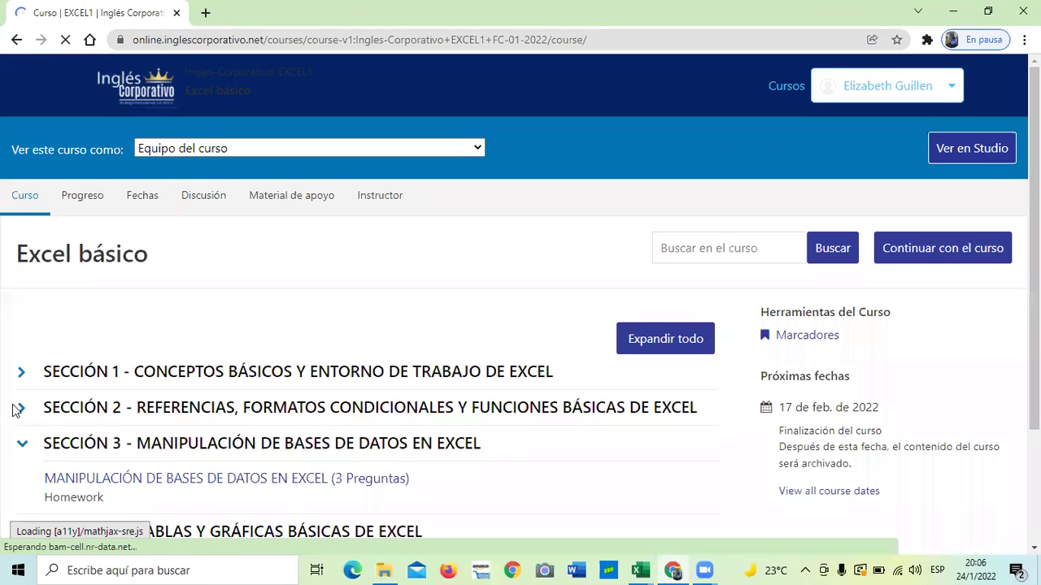
pyautogui.click(23, 410)
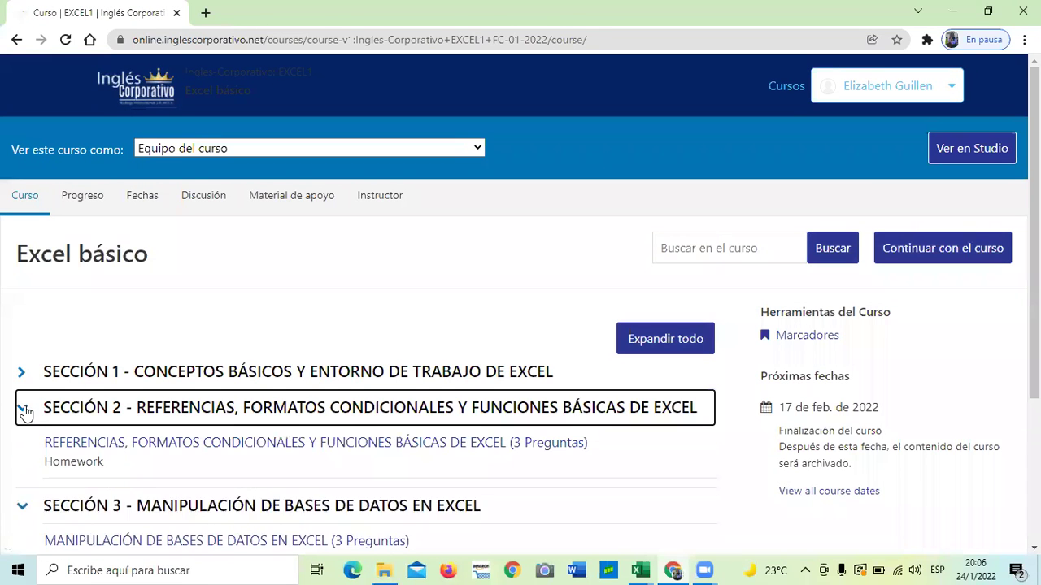
pyautogui.click(285, 447)
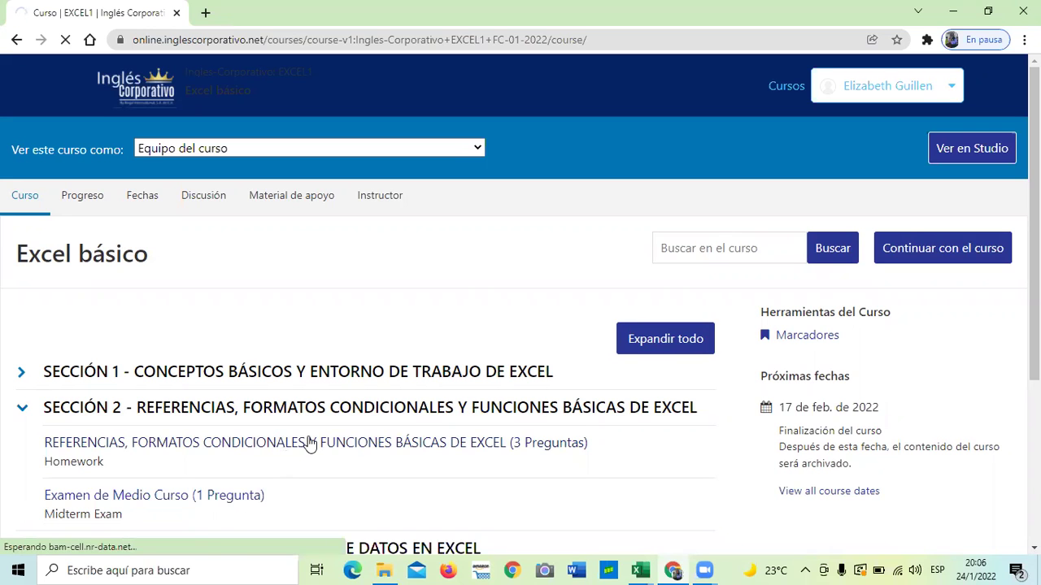
pyautogui.scroll(-1, 317, 423)
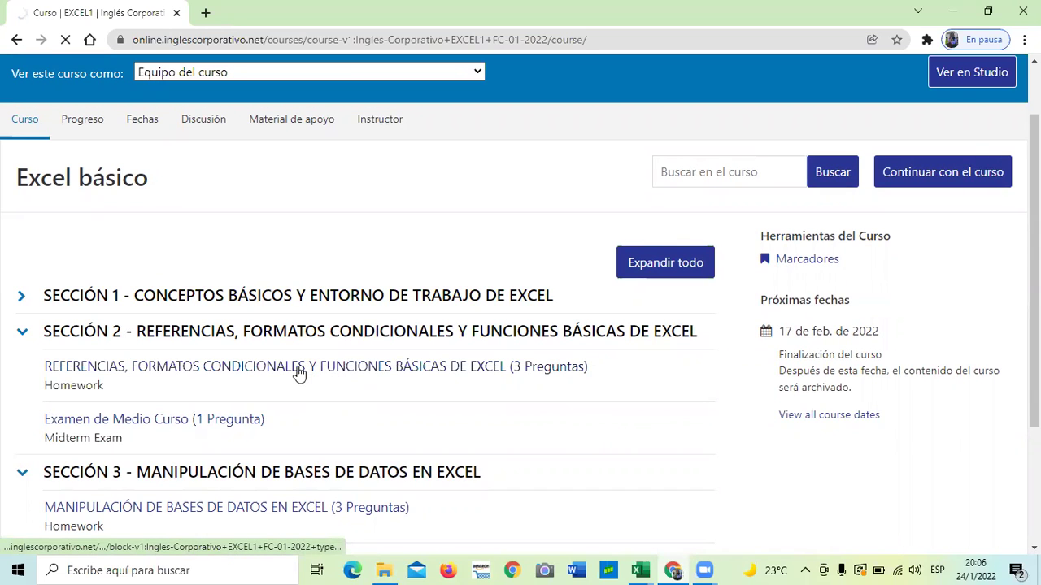
pyautogui.scroll(-3, 299, 372)
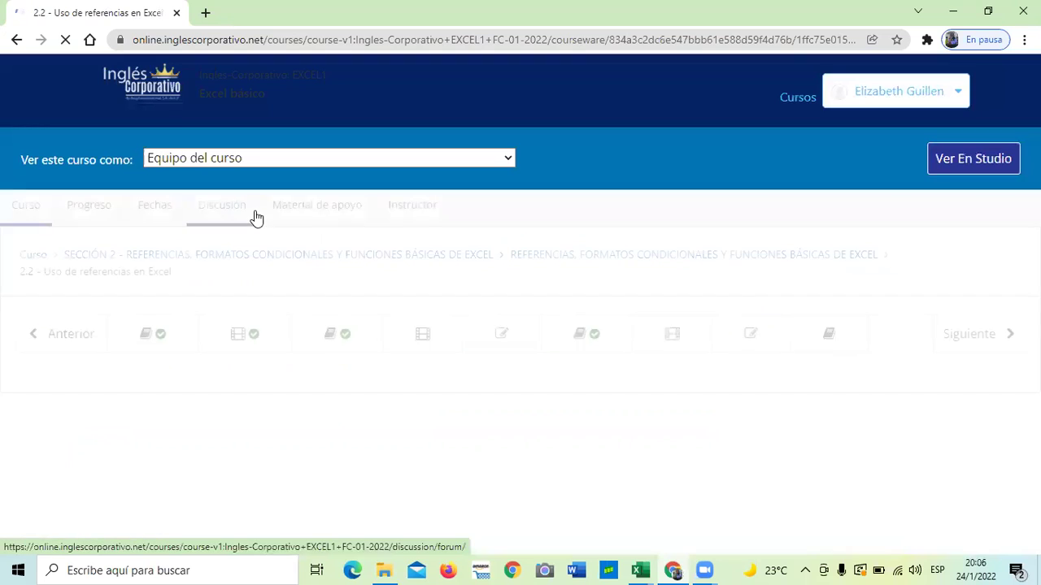
pyautogui.click(146, 337)
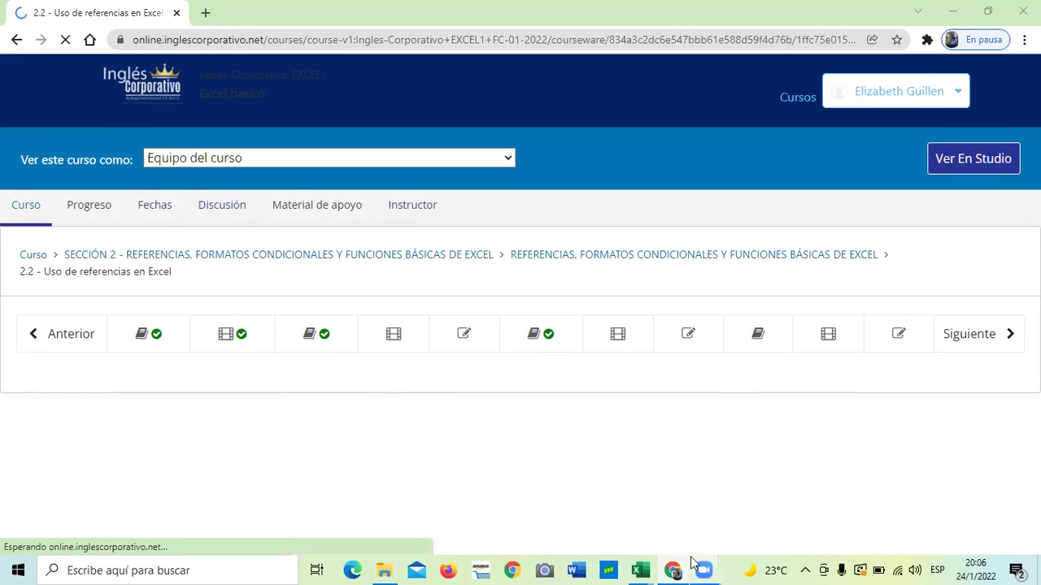
# Step: Check the HOJA PRÁCTICA - SECCION 2 workbook in Excel and return to the lesson page in Chrome
pyautogui.moveTo(643, 567)
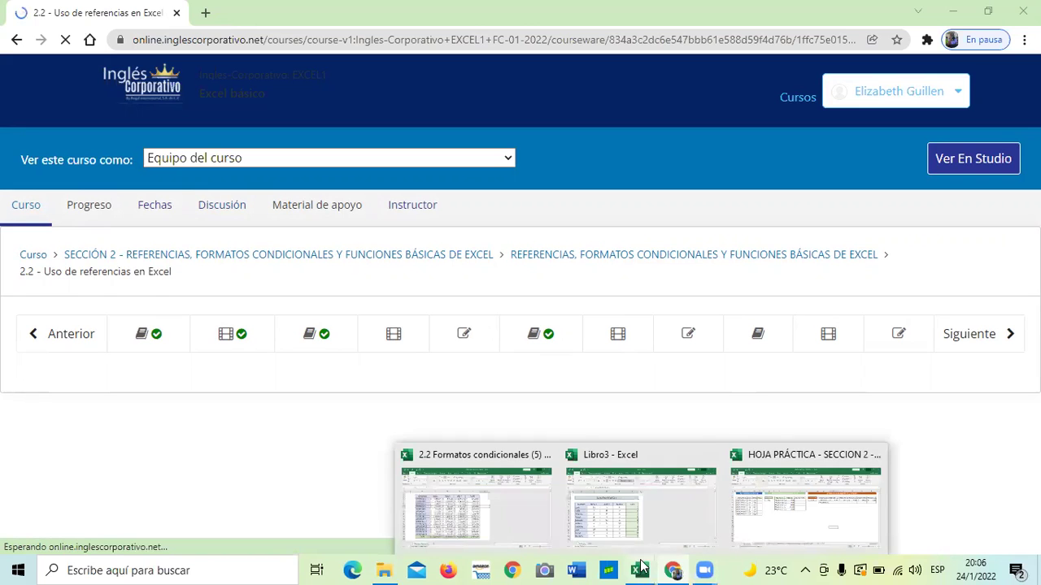
pyautogui.click(793, 513)
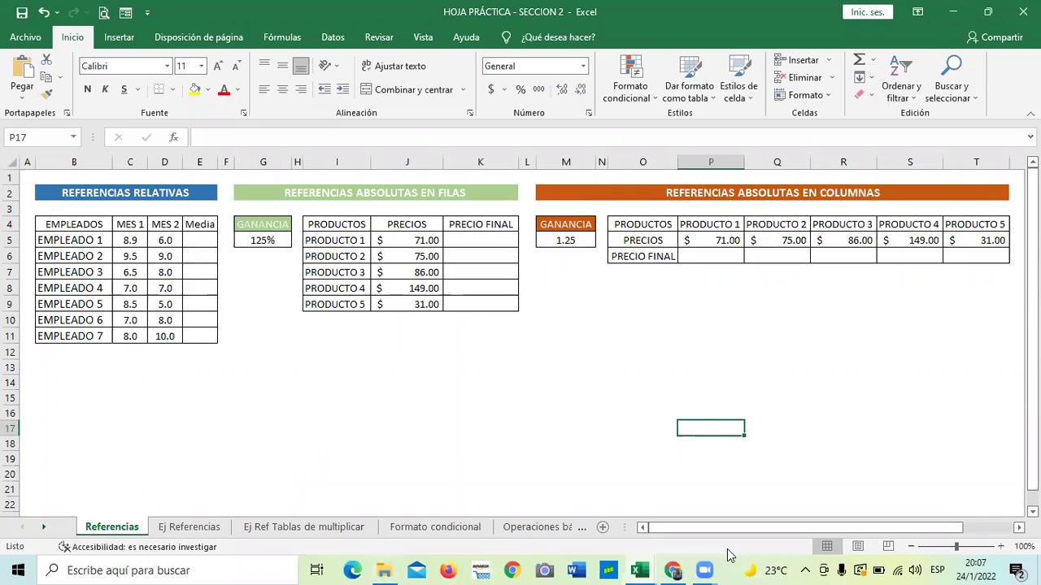
pyautogui.moveTo(672, 569)
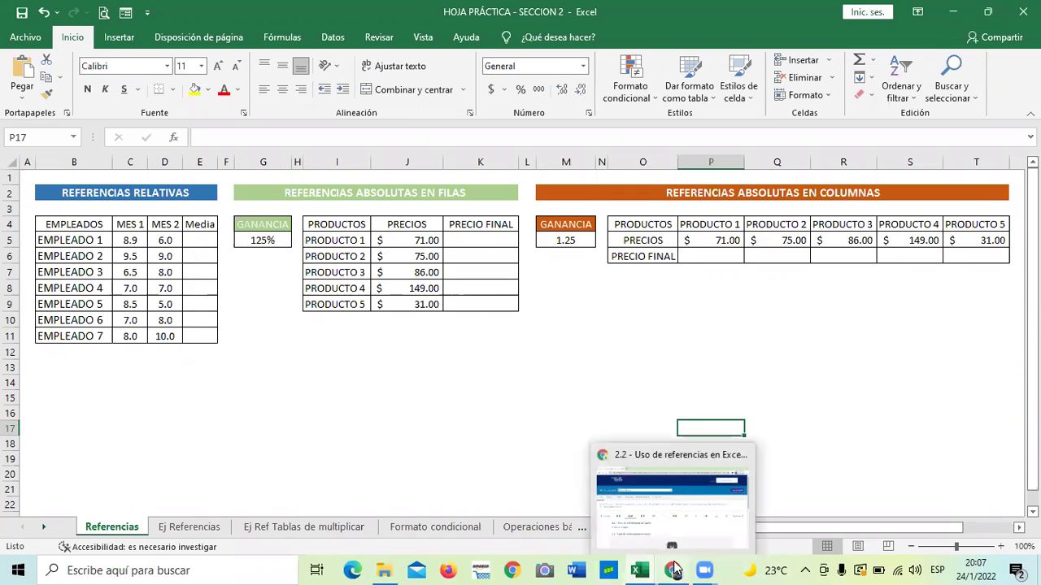
pyautogui.click(681, 523)
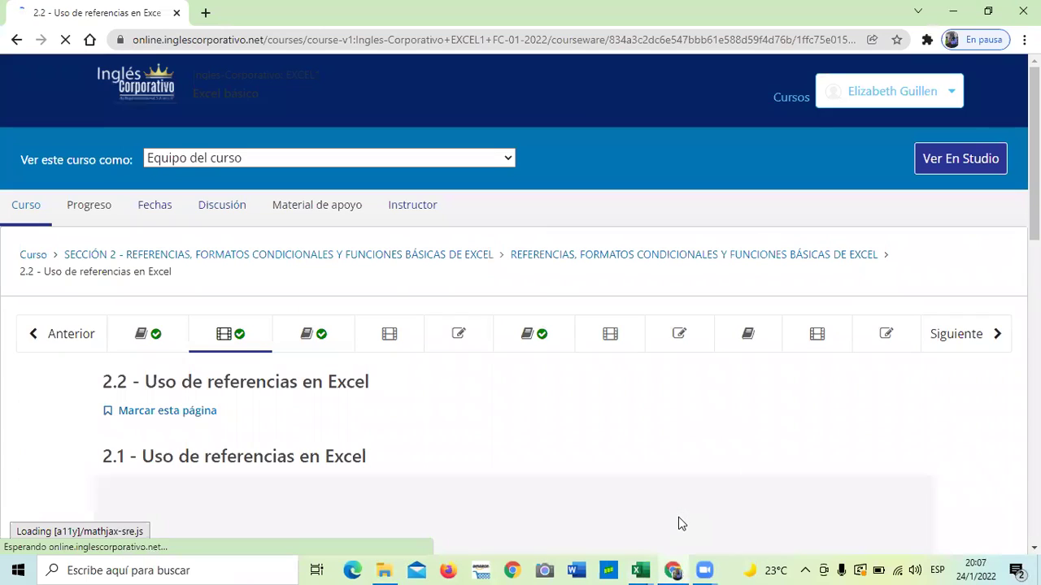
# Step: Look over the lesson page, from the 2.1 reference video to the Sección 2 activity template link and the discussion area
pyautogui.scroll(-1, 561, 407)
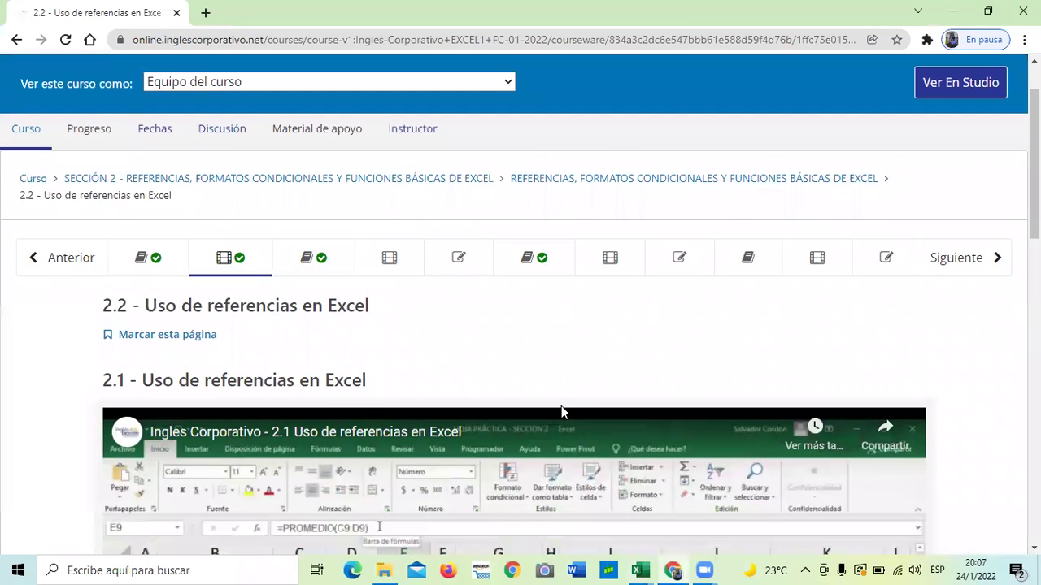
pyautogui.scroll(-5, 560, 411)
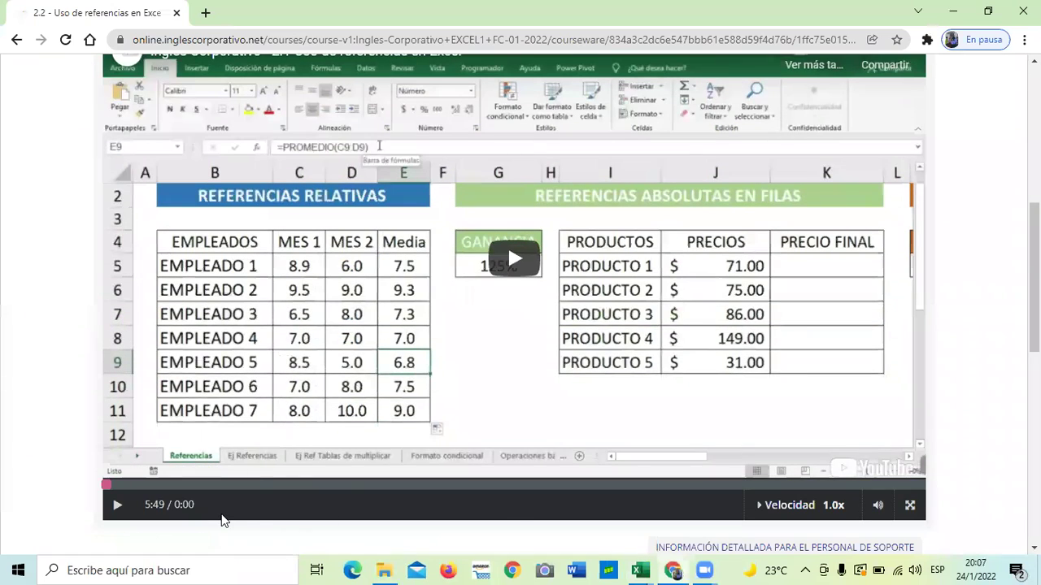
pyautogui.scroll(-2, 297, 453)
pyautogui.scroll(-2, 345, 455)
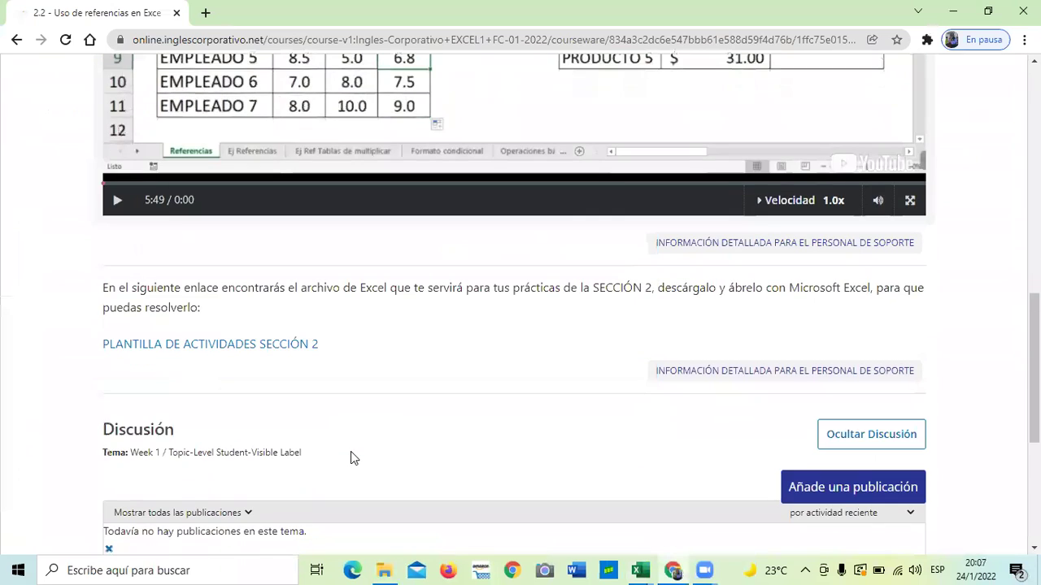
pyautogui.scroll(-2, 350, 452)
pyautogui.scroll(3, 351, 451)
pyautogui.scroll(-3, 351, 451)
pyautogui.scroll(3, 351, 458)
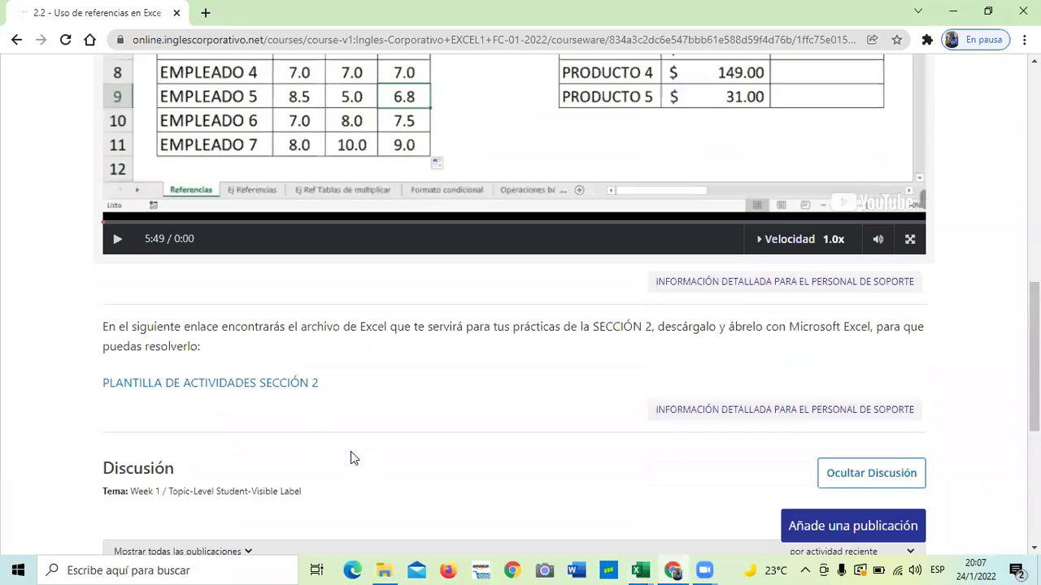
pyautogui.scroll(3, 350, 458)
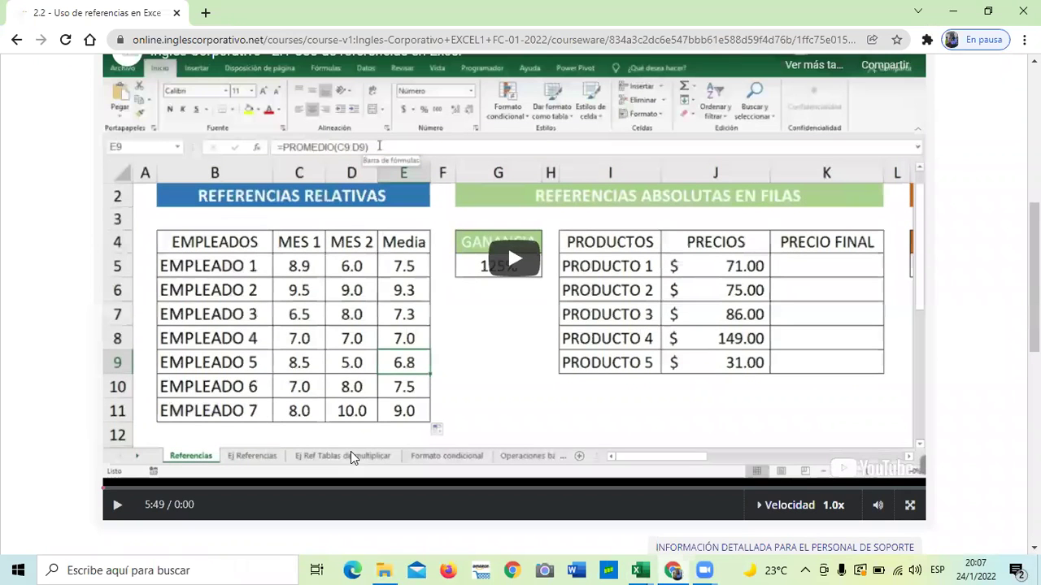
pyautogui.scroll(1, 350, 451)
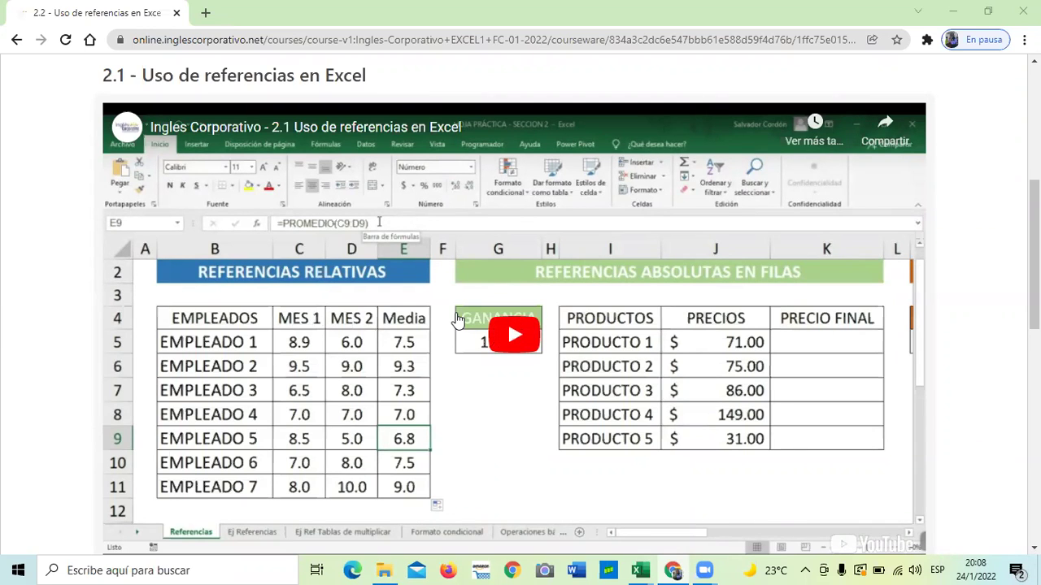
# Step: Play the 2.1 Uso de referencias en Excel video from its beginning with the system volume raised to 100
pyautogui.scroll(-2, 457, 322)
pyautogui.scroll(1, 459, 320)
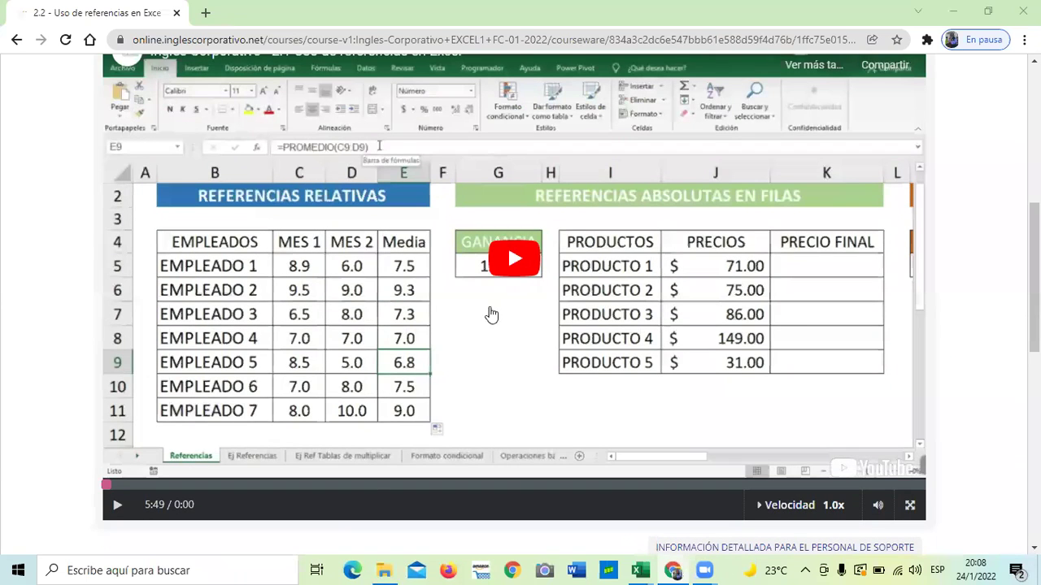
pyautogui.scroll(1, 516, 269)
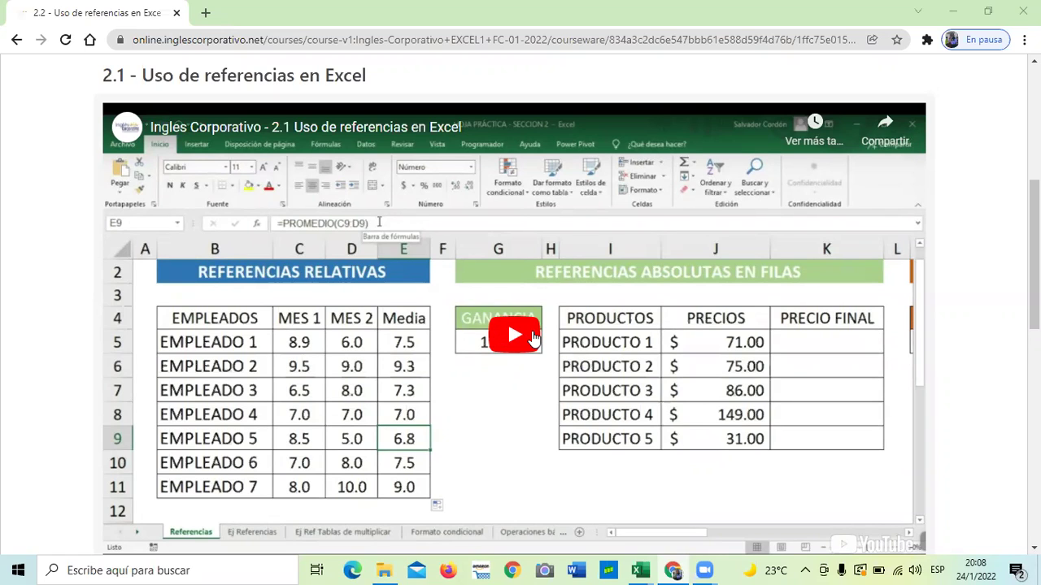
pyautogui.scroll(-1, 532, 337)
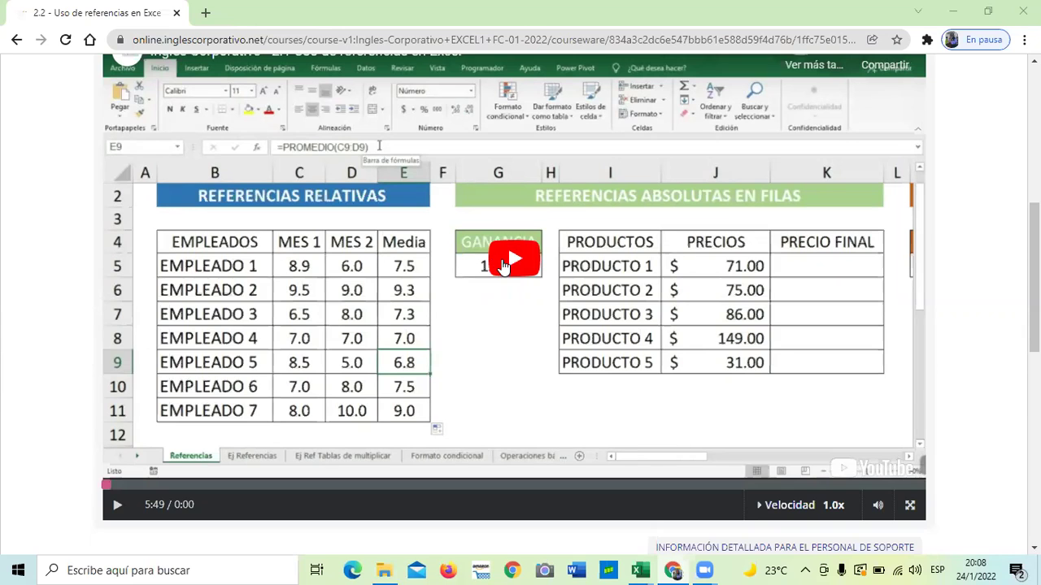
pyautogui.scroll(1, 497, 261)
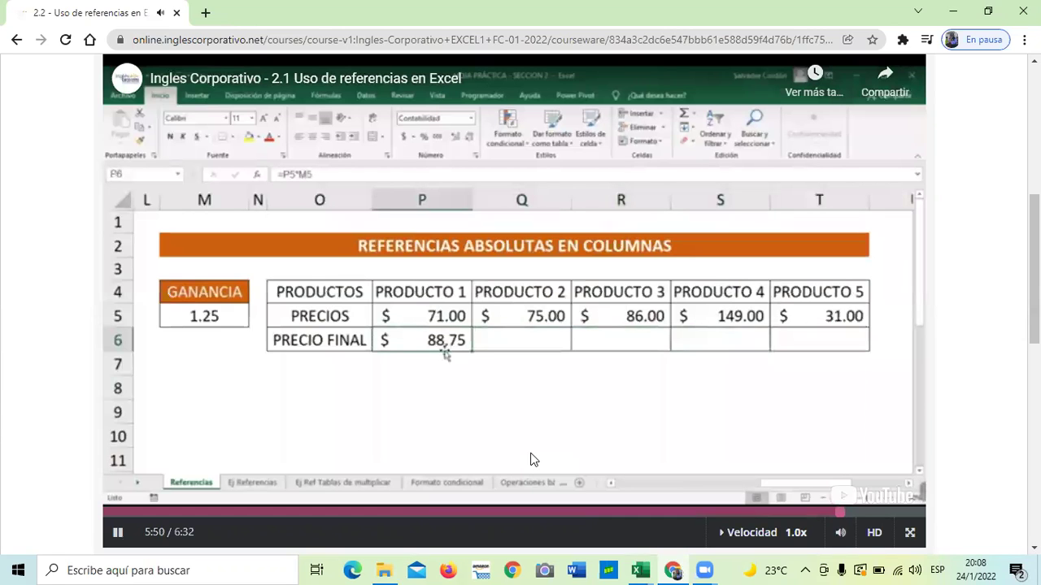
pyautogui.press('XF86AudioRaiseVolume')
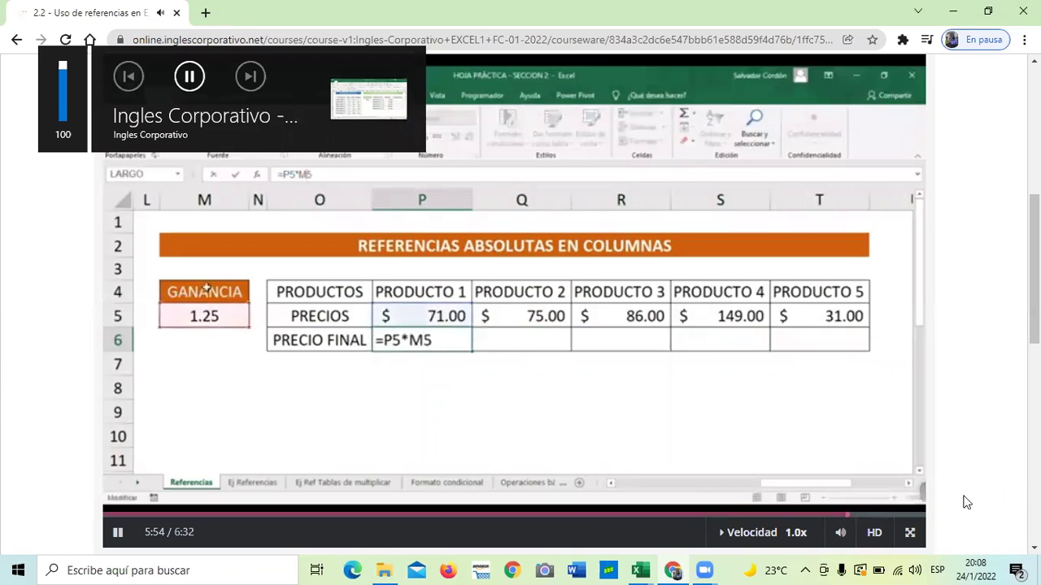
pyautogui.moveTo(849, 517); pyautogui.dragTo(7, 441)
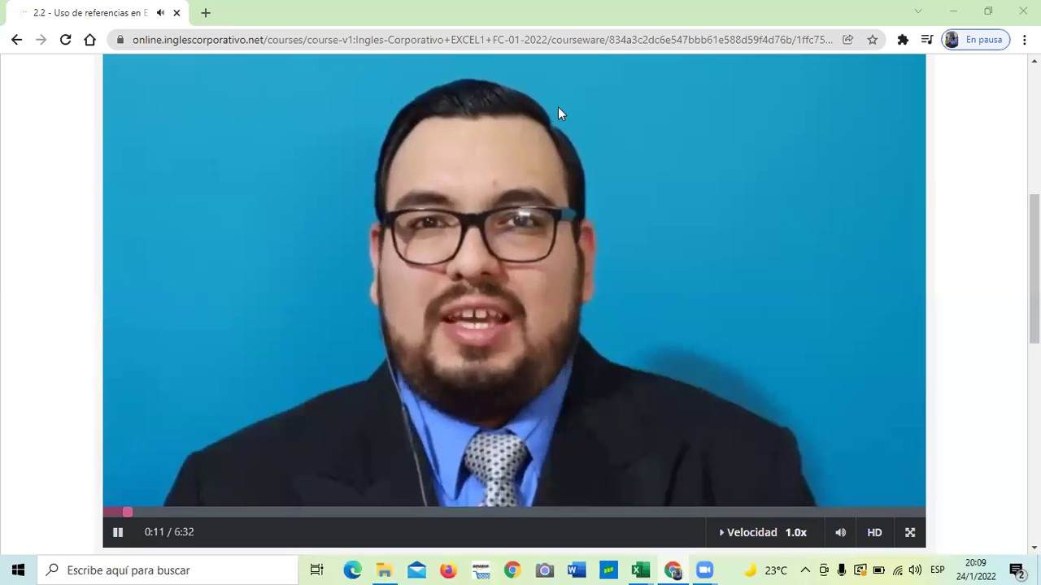
# Step: Adjust the system volume while the lesson video plays, lowering it well down and then raising it again
pyautogui.press('XF86AudioLowerVolume')
pyautogui.press('XF86AudioLowerVolume')
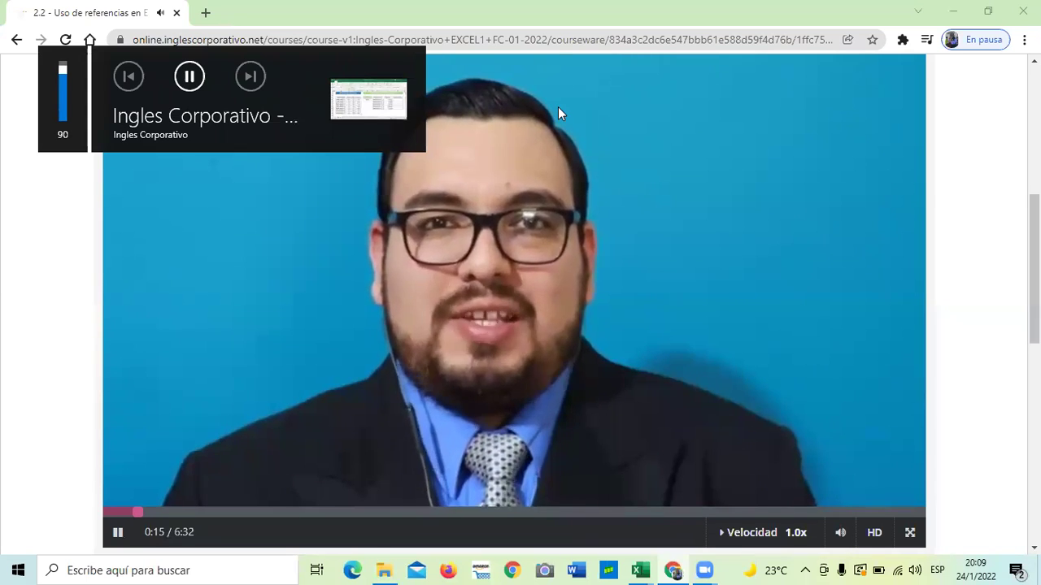
pyautogui.press('XF86AudioLowerVolume')
pyautogui.press('XF86AudioLowerVolume')
pyautogui.press('XF86AudioLowerVolume')
pyautogui.press('XF86AudioLowerVolume')
pyautogui.press('XF86AudioLowerVolume')
pyautogui.press('XF86AudioLowerVolume')
pyautogui.press('XF86AudioLowerVolume')
pyautogui.press('XF86AudioLowerVolume')
pyautogui.press('XF86AudioLowerVolume')
pyautogui.press('XF86AudioLowerVolume')
pyautogui.press('XF86AudioLowerVolume')
pyautogui.press('XF86AudioLowerVolume')
pyautogui.press('XF86AudioLowerVolume')
pyautogui.press('XF86AudioLowerVolume')
pyautogui.press('XF86AudioLowerVolume')
pyautogui.press('XF86AudioLowerVolume')
pyautogui.press('XF86AudioLowerVolume')
pyautogui.press('XF86AudioLowerVolume')
pyautogui.press('XF86AudioLowerVolume')
pyautogui.press('XF86AudioLowerVolume')
pyautogui.press('XF86AudioRaiseVolume')
pyautogui.press('XF86AudioRaiseVolume')
pyautogui.press('XF86AudioRaiseVolume')
pyautogui.press('XF86AudioRaiseVolume')
pyautogui.press('XF86AudioRaiseVolume')
pyautogui.press('XF86AudioRaiseVolume')
pyautogui.press('XF86AudioRaiseVolume')
pyautogui.press('XF86AudioRaiseVolume')
pyautogui.press('XF86AudioRaiseVolume')
pyautogui.press('XF86AudioRaiseVolume')
pyautogui.press('XF86AudioRaiseVolume')
pyautogui.press('XF86AudioRaiseVolume')
pyautogui.press('XF86AudioRaiseVolume')
pyautogui.press('XF86AudioRaiseVolume')
pyautogui.press('XF86AudioRaiseVolume')
pyautogui.press('XF86AudioRaiseVolume')
pyautogui.press('XF86AudioRaiseVolume')
pyautogui.press('XF86AudioRaiseVolume')
pyautogui.press('XF86AudioRaiseVolume')
pyautogui.press('XF86AudioRaiseVolume')
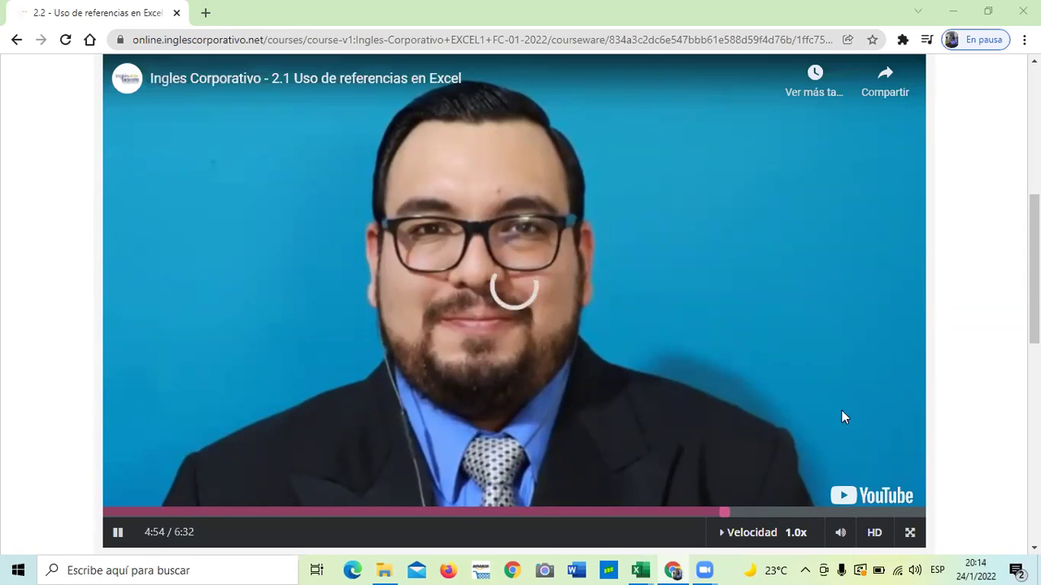
# Step: Reload the lesson page and bring the 2.1 Uso de referencias en Excel video back into view
pyautogui.rightClick(979, 187)
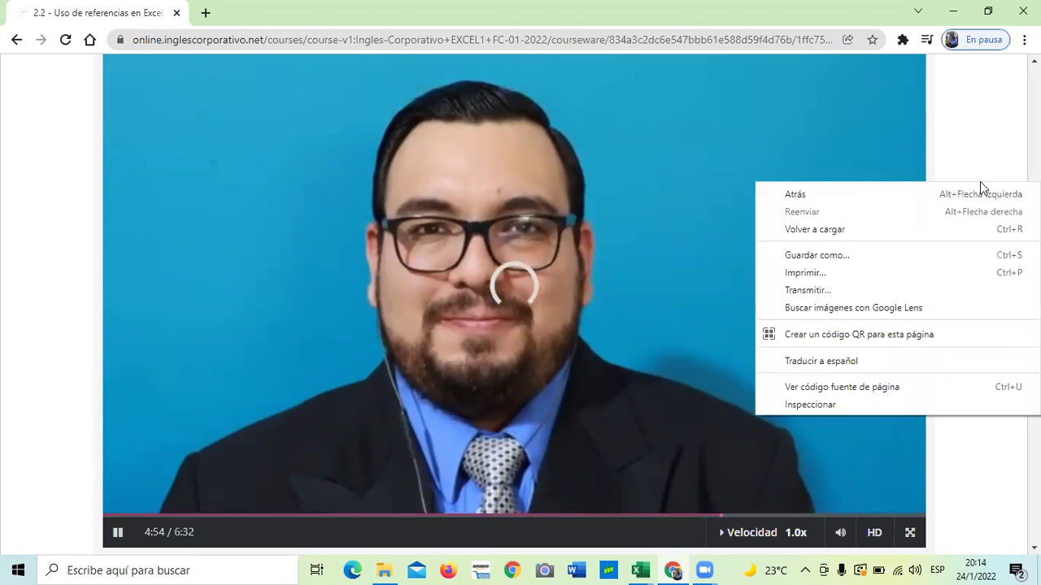
pyautogui.click(963, 235)
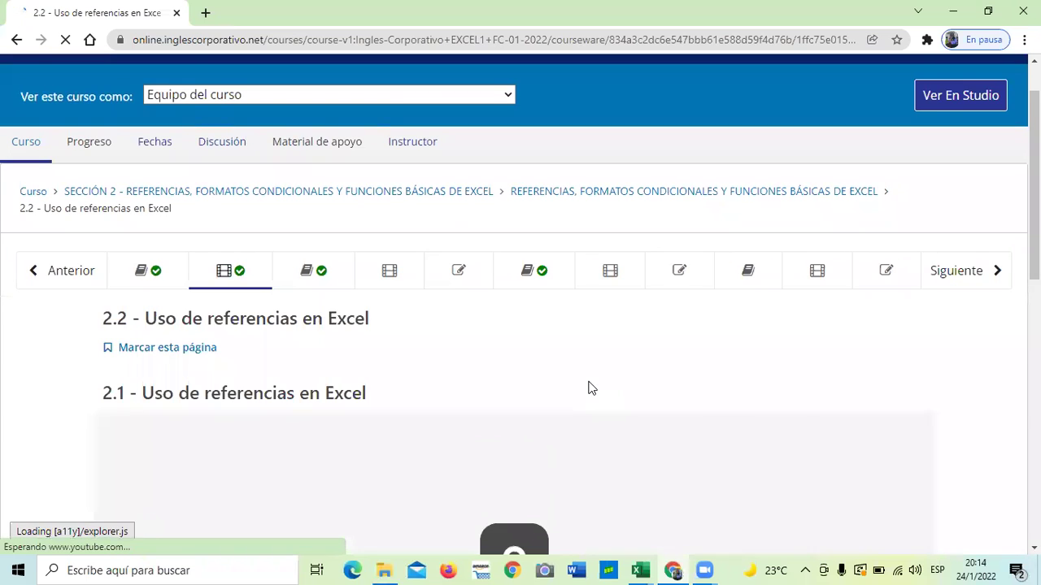
pyautogui.scroll(-5, 591, 388)
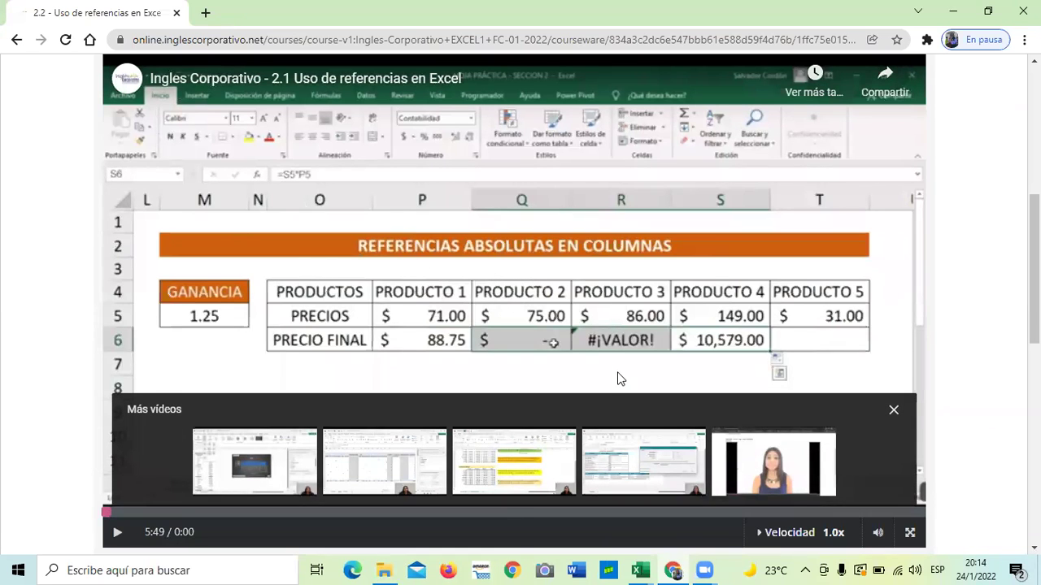
pyautogui.scroll(-1, 618, 373)
pyautogui.scroll(2, 620, 378)
pyautogui.scroll(1, 620, 376)
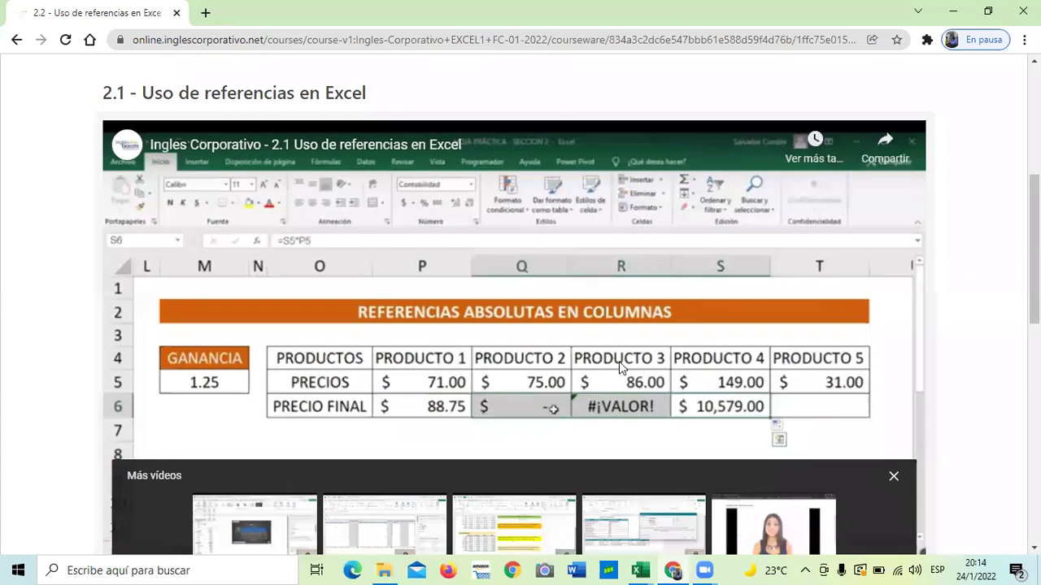
pyautogui.scroll(-1, 602, 366)
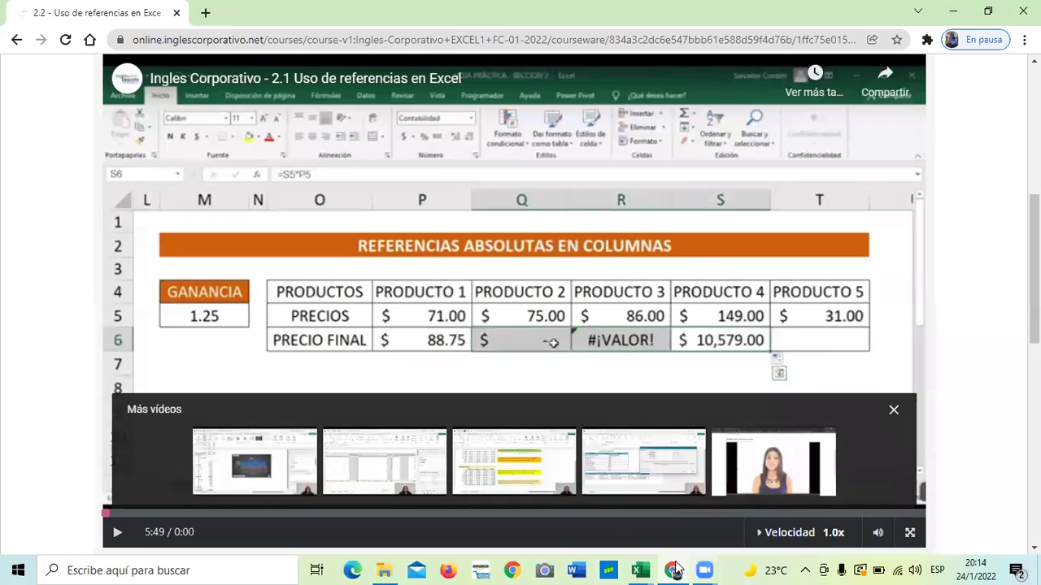
# Step: Switch to the HOJA PRÁCTICA - SECCION 2 workbook in Excel and enlarge the Referencias sheet to 140%
pyautogui.moveTo(637, 569)
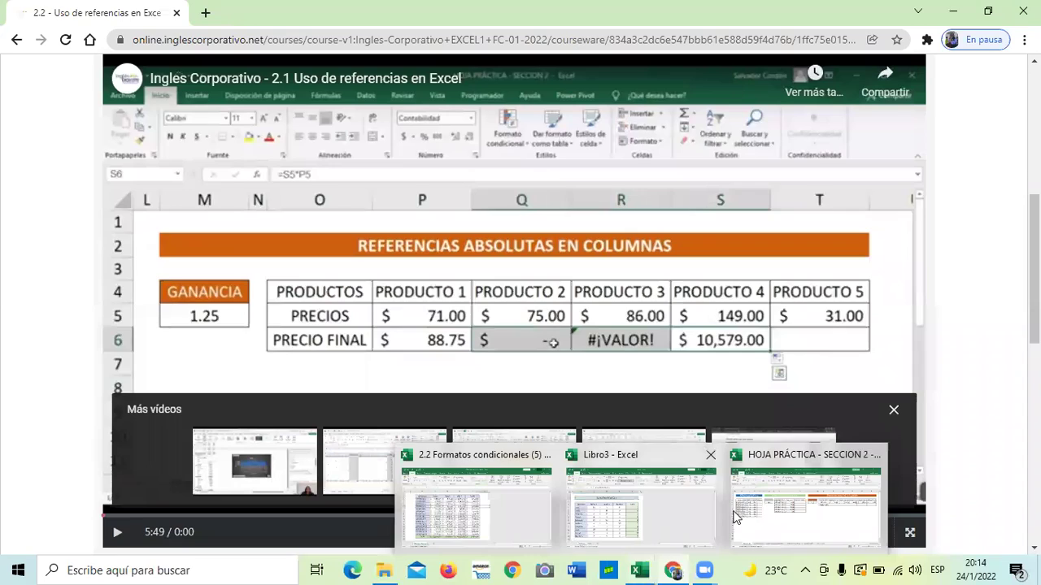
pyautogui.click(803, 526)
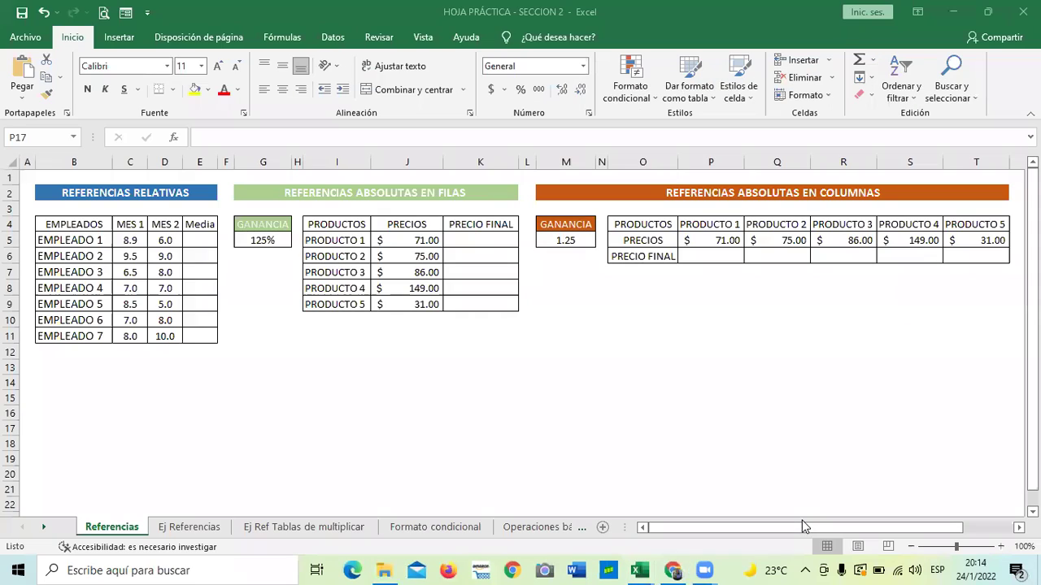
pyautogui.click(362, 441)
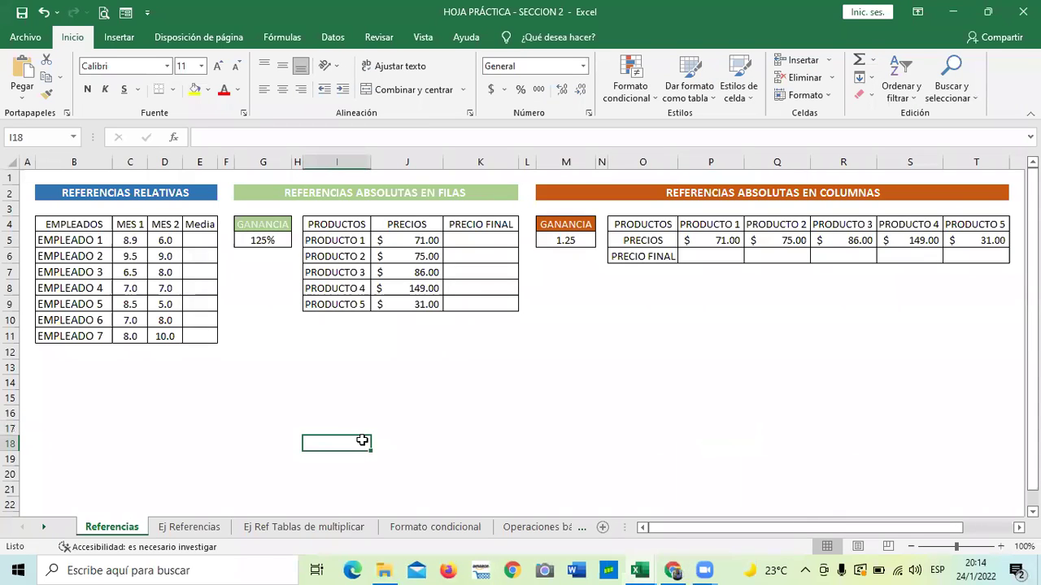
pyautogui.click(607, 448)
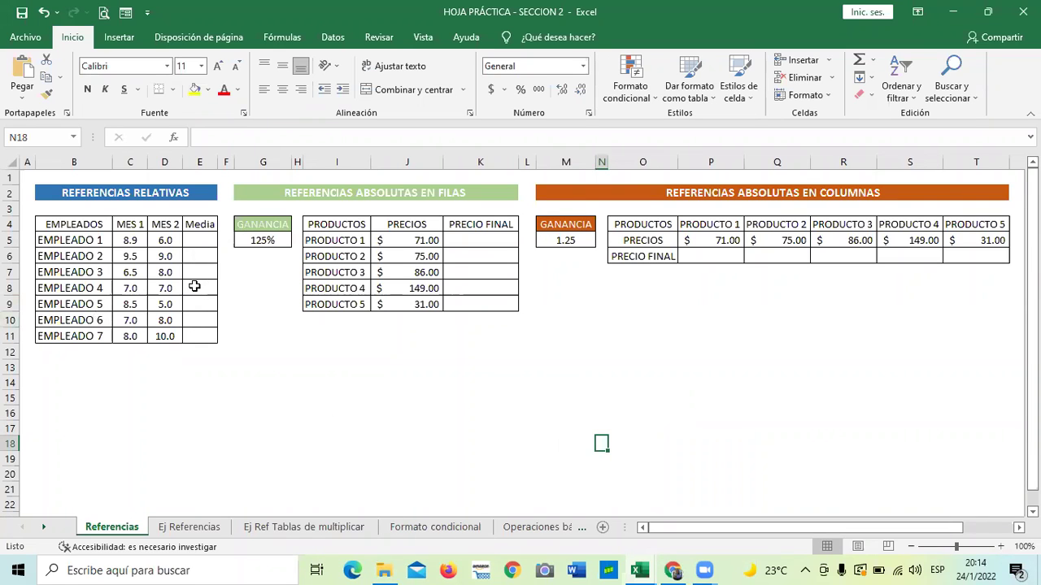
pyautogui.click(1000, 547)
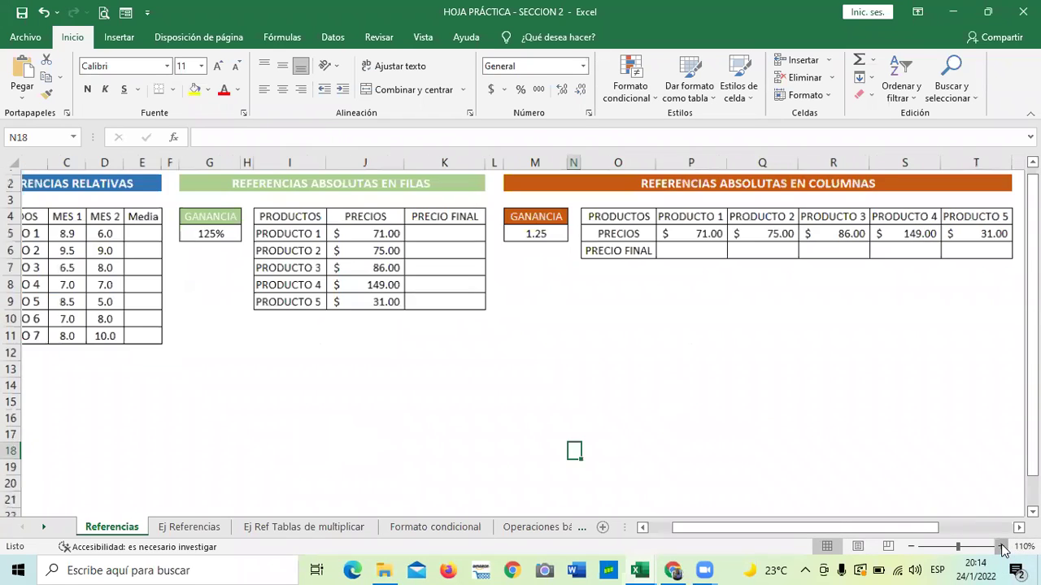
pyautogui.click(1000, 547)
pyautogui.click(1000, 546)
pyautogui.click(1000, 546)
pyautogui.click(1000, 546)
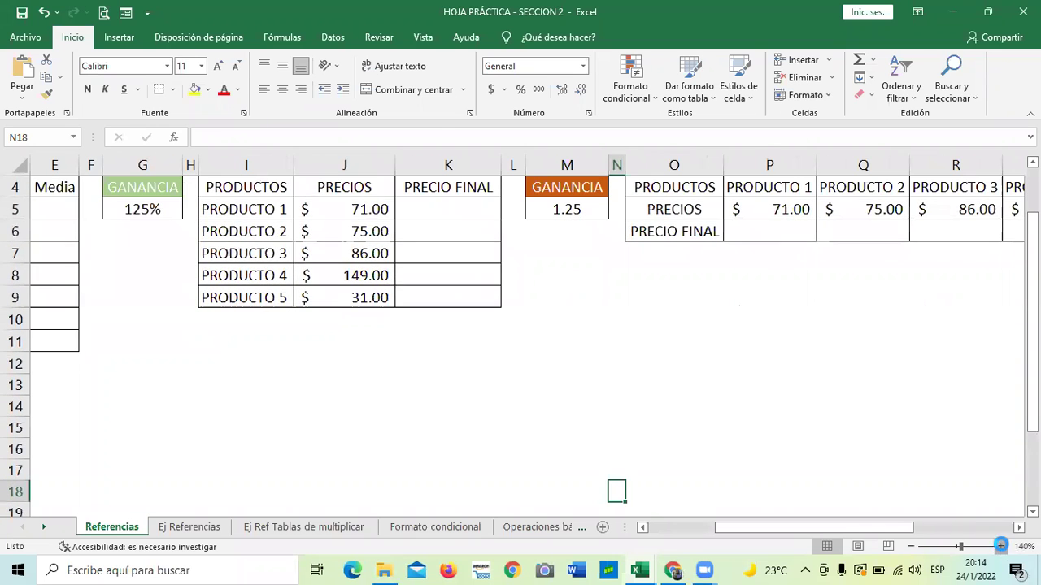
# Step: Show the beginning of the Referencias sheet at 150% zoom and inspect the MES 1 and MES 2 cells of EMPLEADO 1
pyautogui.moveTo(764, 529); pyautogui.dragTo(654, 513)
pyautogui.scroll(2, 598, 431)
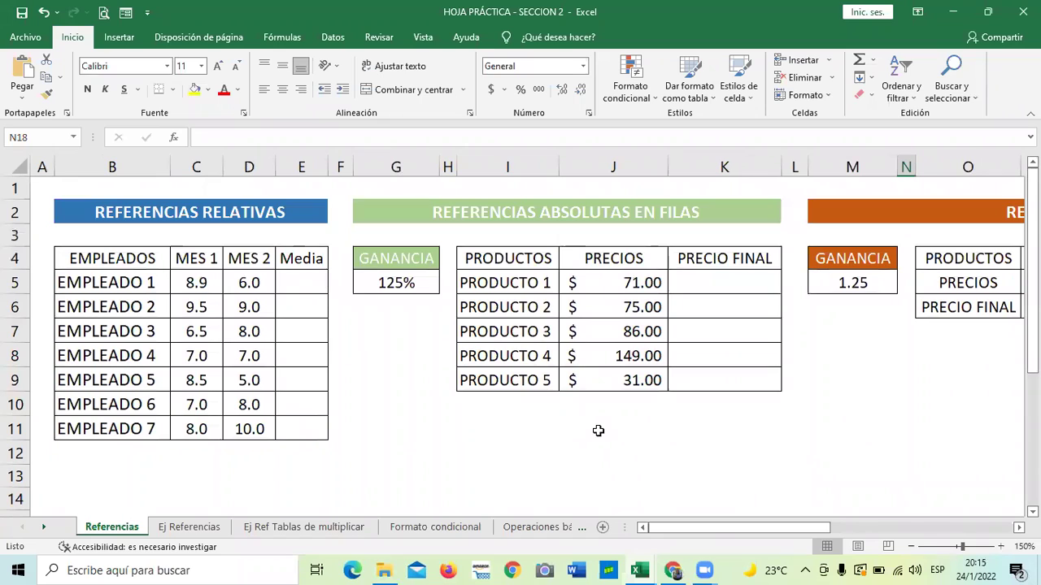
pyautogui.click(391, 420)
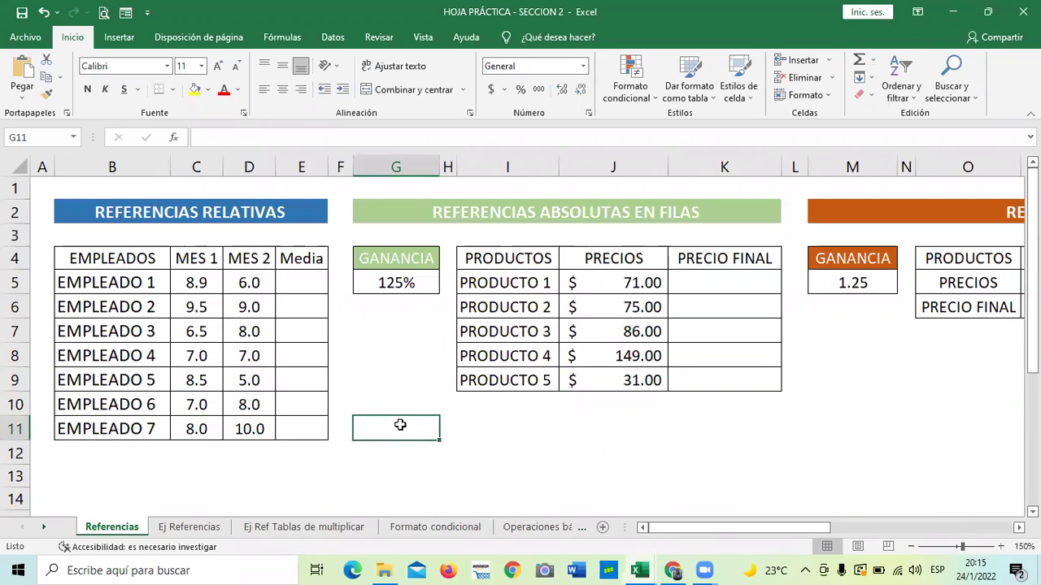
pyautogui.click(196, 282)
pyautogui.click(254, 282)
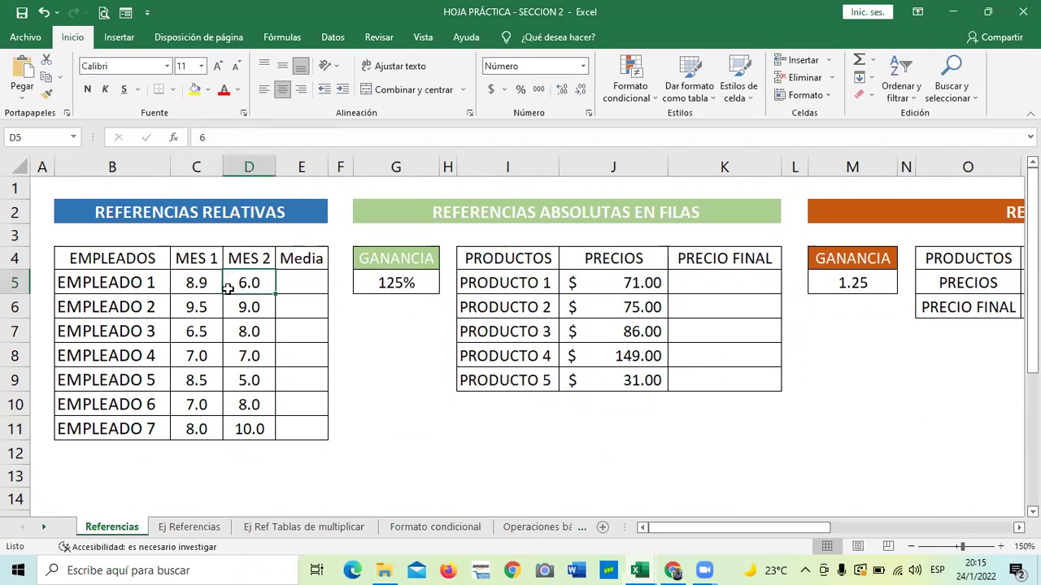
pyautogui.click(299, 282)
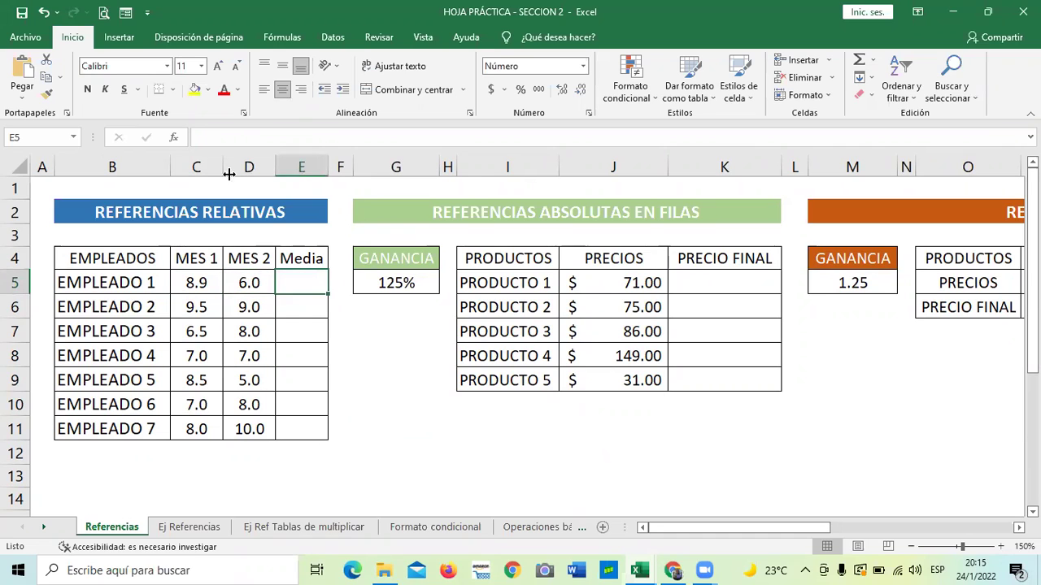
pyautogui.write('=')
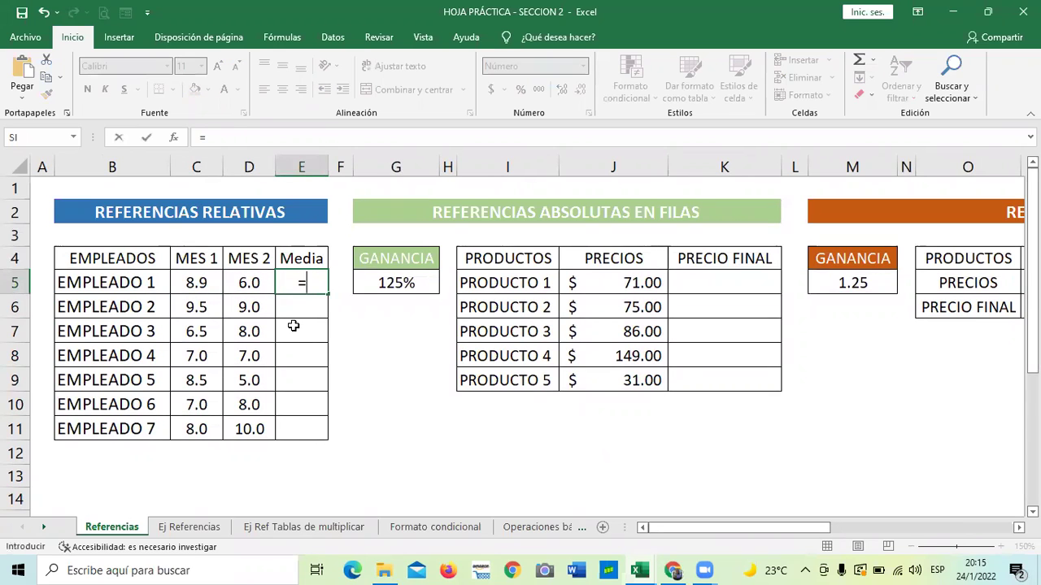
pyautogui.write('pr')
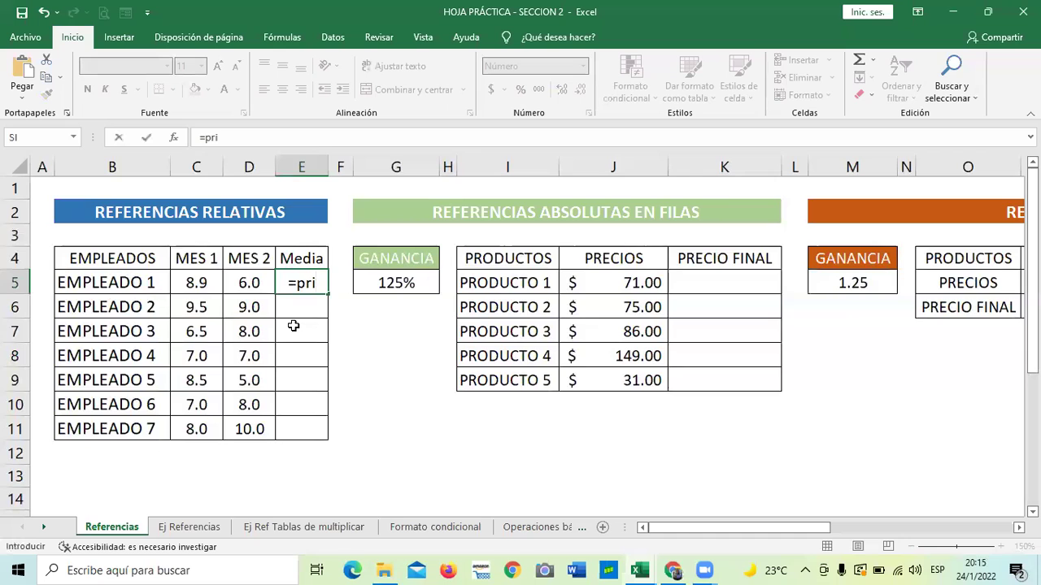
pyautogui.write('omedio')
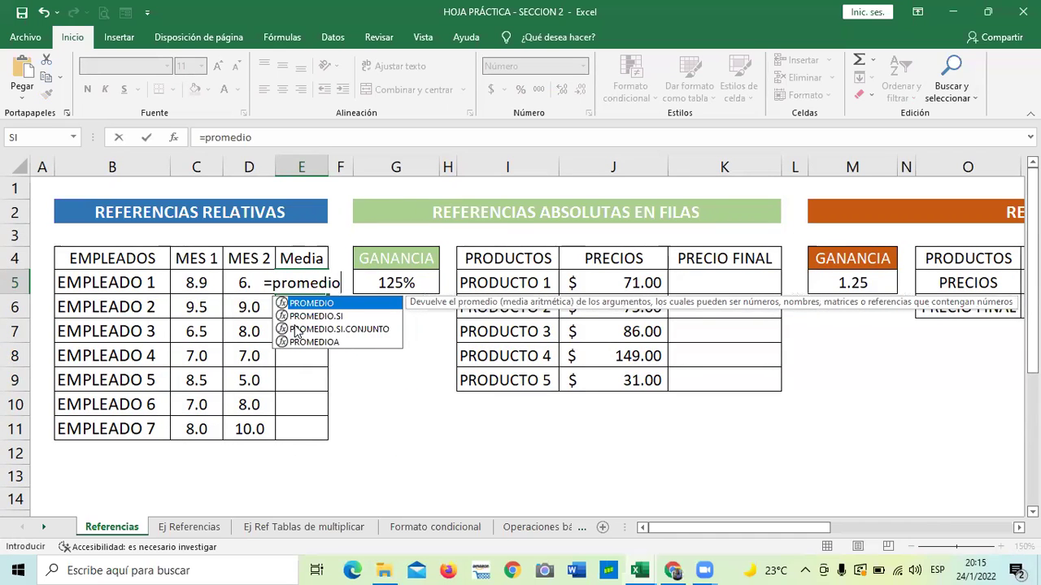
pyautogui.write('(')
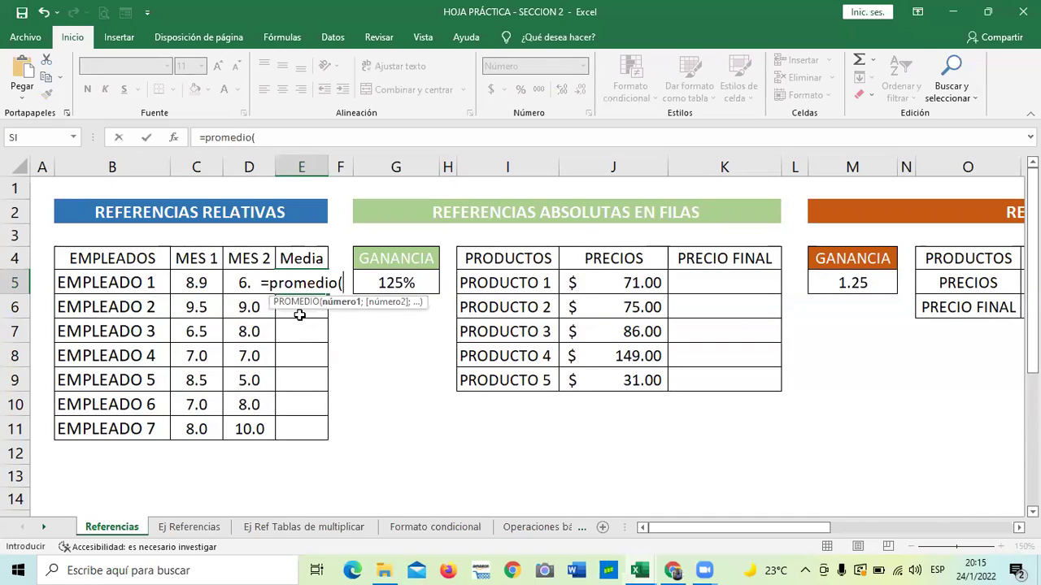
pyautogui.click(196, 282)
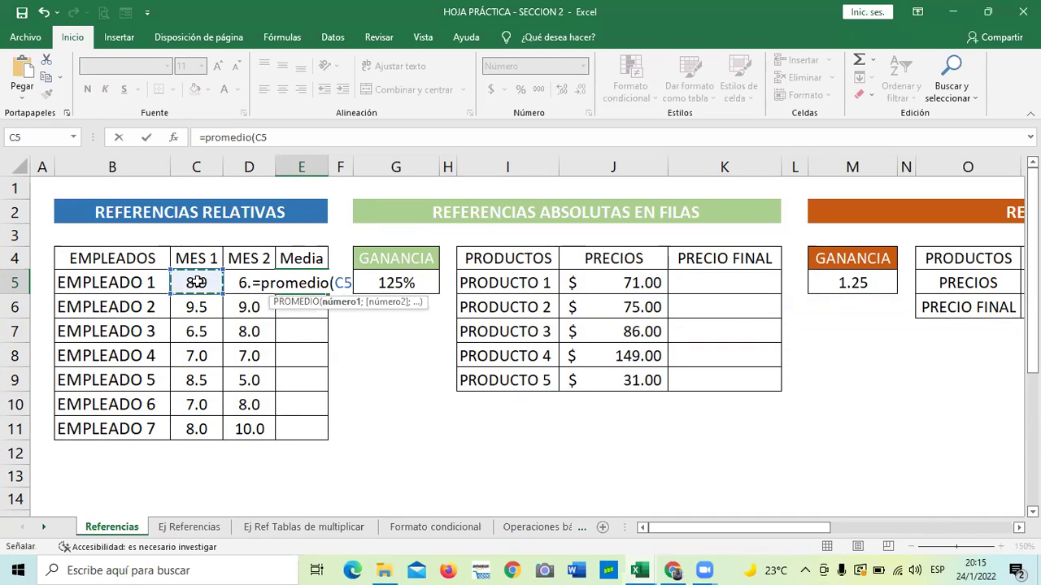
pyautogui.moveTo(197, 281); pyautogui.dragTo(200, 282)
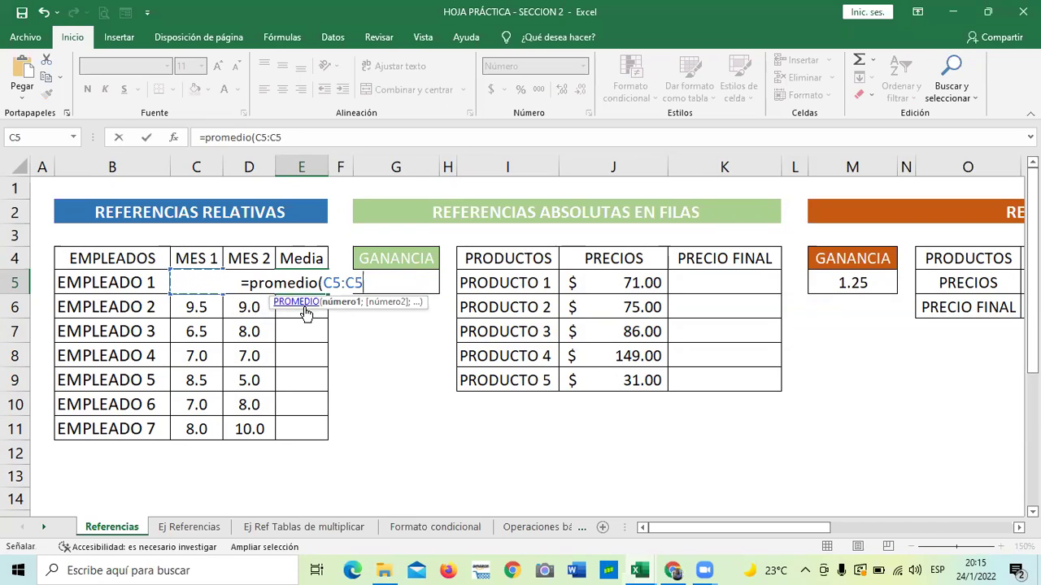
pyautogui.write(')')
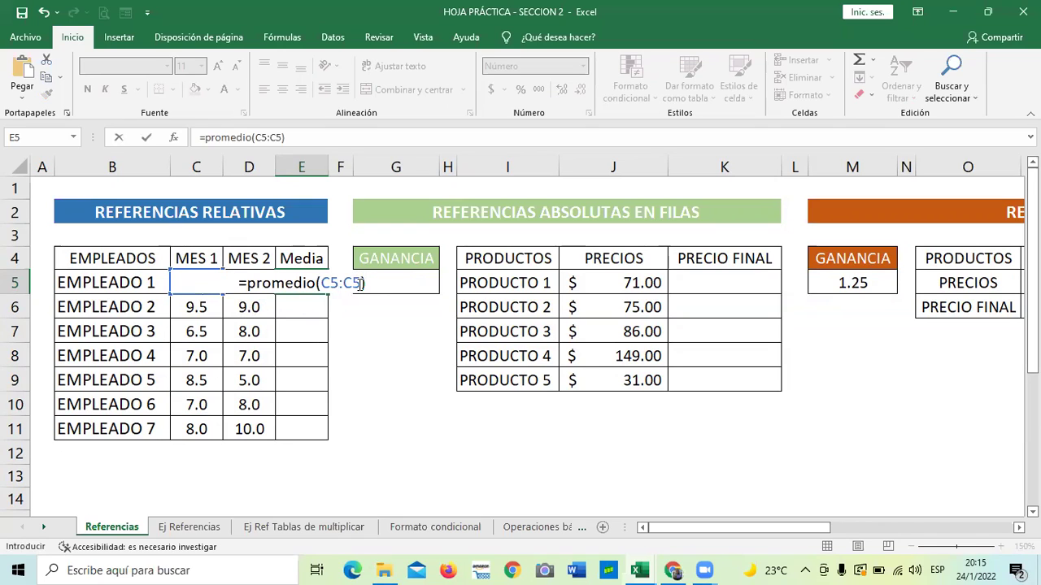
pyautogui.click(361, 283)
pyautogui.press('BackSpace')
pyautogui.press('BackSpace')
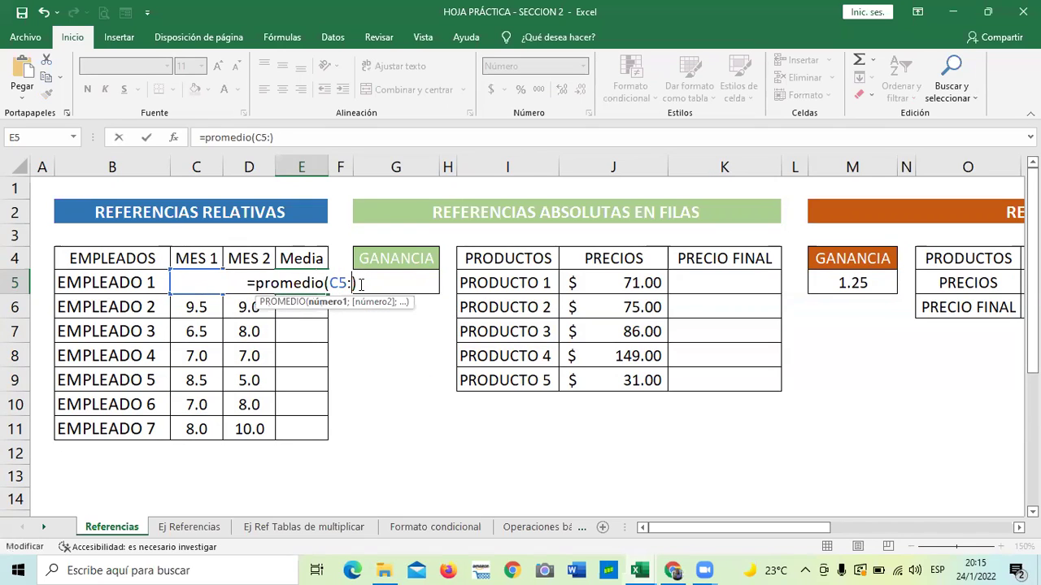
pyautogui.click(246, 284)
pyautogui.write('=')
pyautogui.click(241, 331)
pyautogui.click(250, 280)
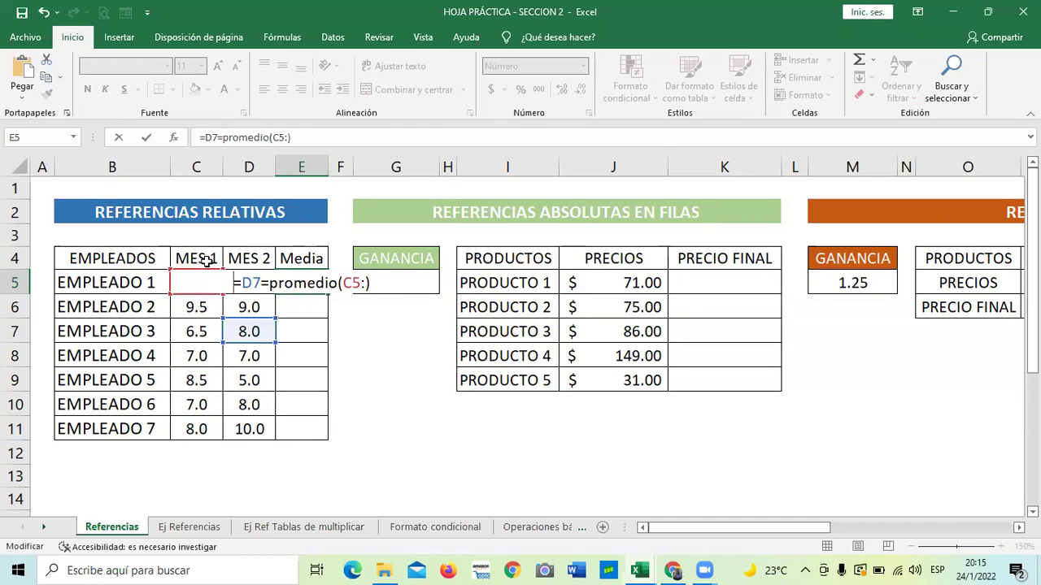
pyautogui.click(300, 140)
pyautogui.press('BackSpace')
pyautogui.press('BackSpace')
pyautogui.press('BackSpace')
pyautogui.press('BackSpace')
pyautogui.press('BackSpace')
pyautogui.press('BackSpace')
pyautogui.press('BackSpace')
pyautogui.press('BackSpace')
pyautogui.press('BackSpace')
pyautogui.press('BackSpace')
pyautogui.press('BackSpace')
pyautogui.press('BackSpace')
pyautogui.press('BackSpace')
pyautogui.press('BackSpace')
pyautogui.press('BackSpace')
pyautogui.press('BackSpace')
pyautogui.press('BackSpace')
pyautogui.press('Escape')
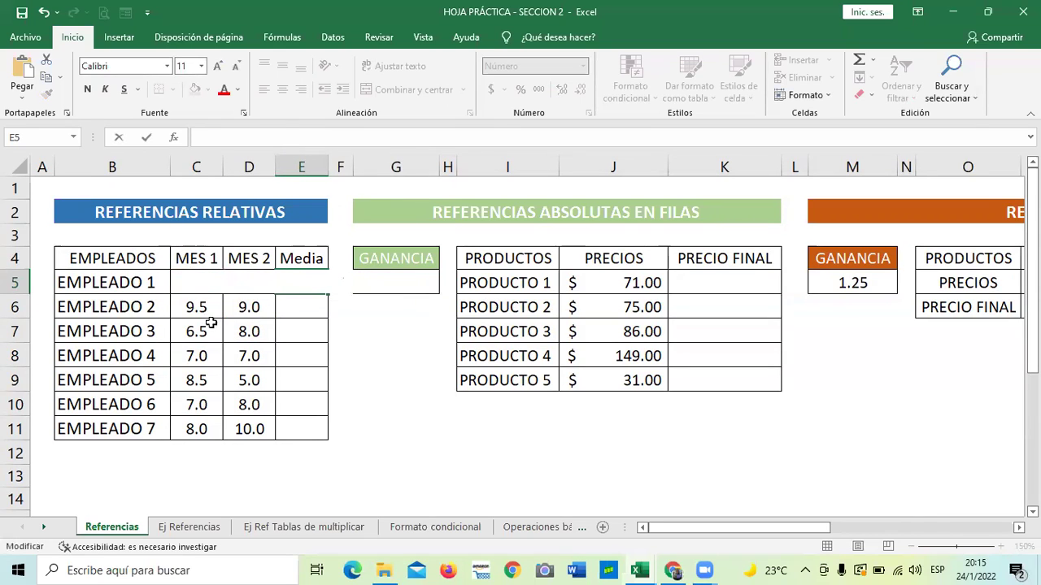
pyautogui.click(211, 323)
# Step: Enter the formula =PROMEDIO(C5:D5) in cell E5, the Media cell for EMPLEADO 1
pyautogui.click(303, 283)
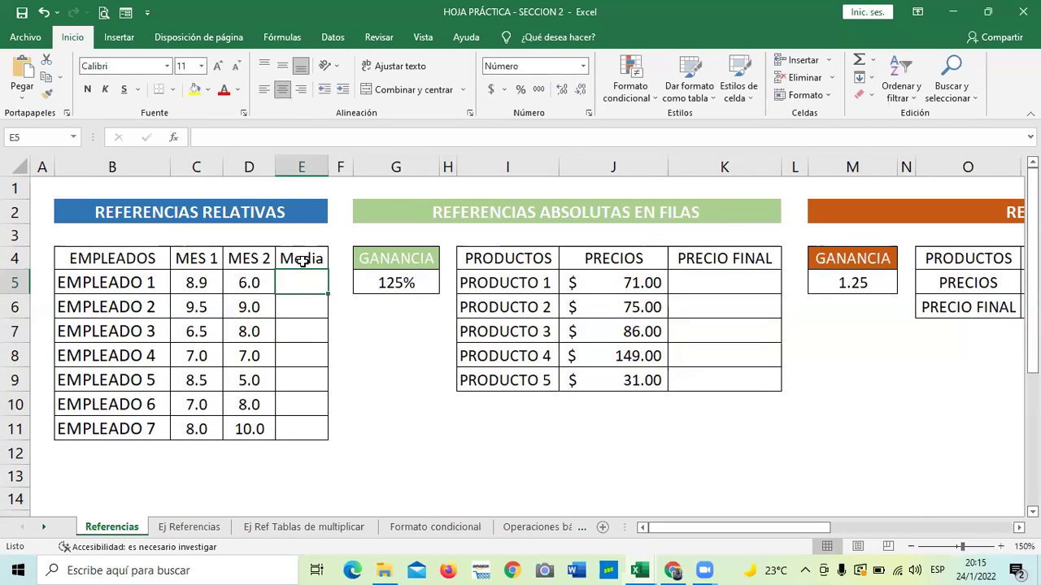
pyautogui.write('=')
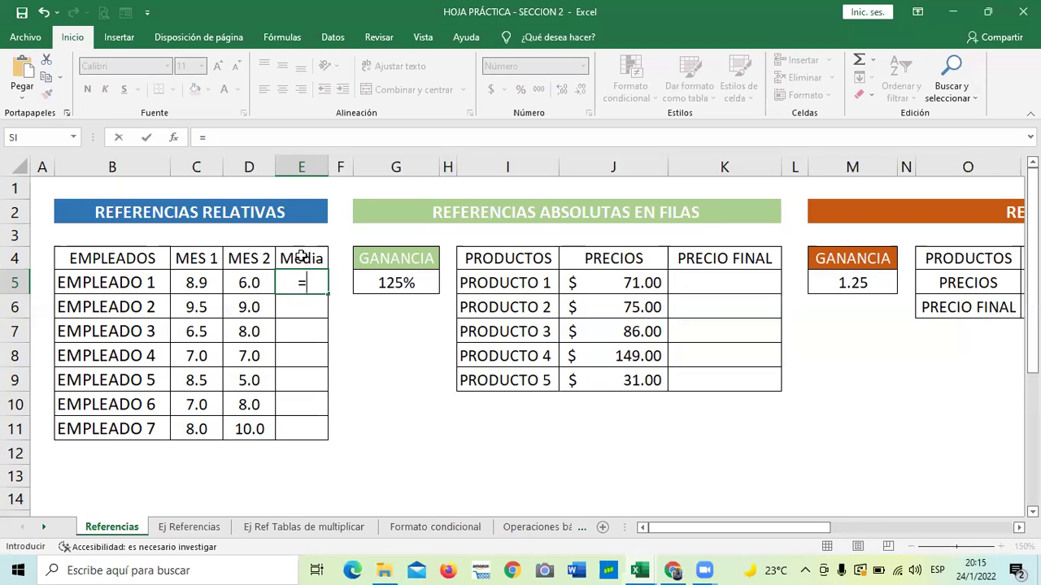
pyautogui.click(223, 138)
pyautogui.write('or')
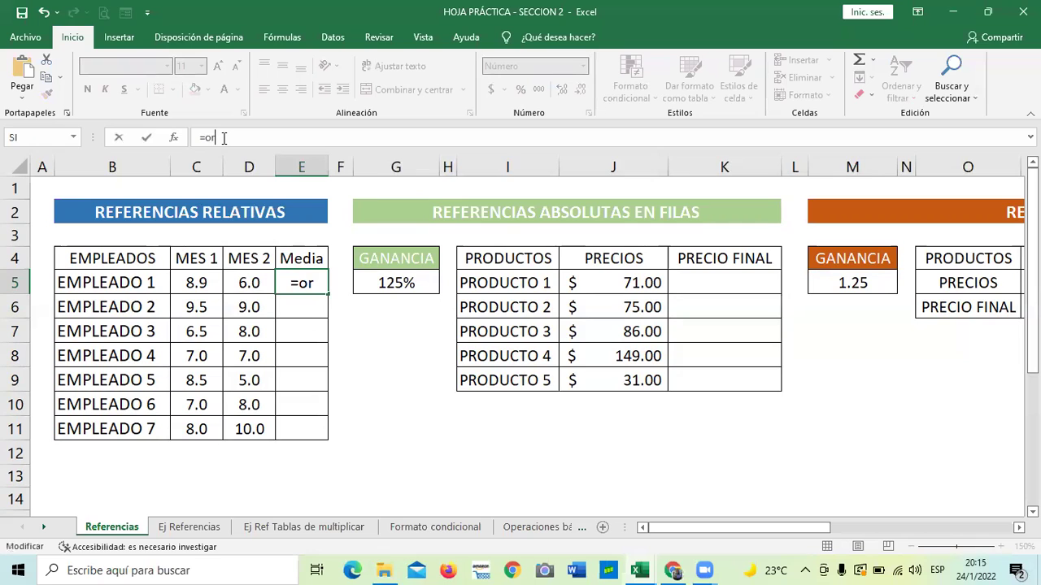
pyautogui.press('BackSpace')
pyautogui.press('BackSpace')
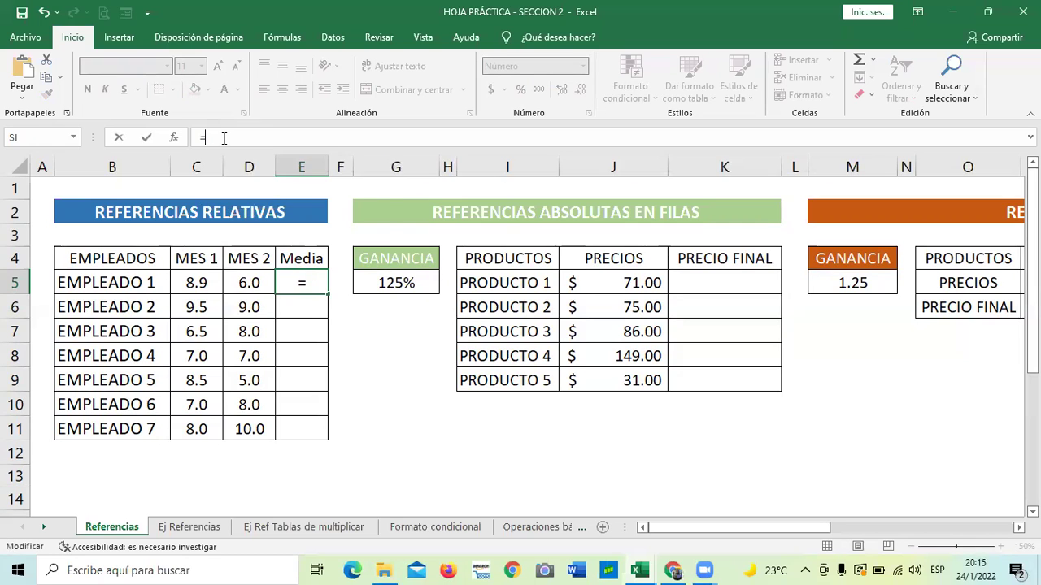
pyautogui.write('prom')
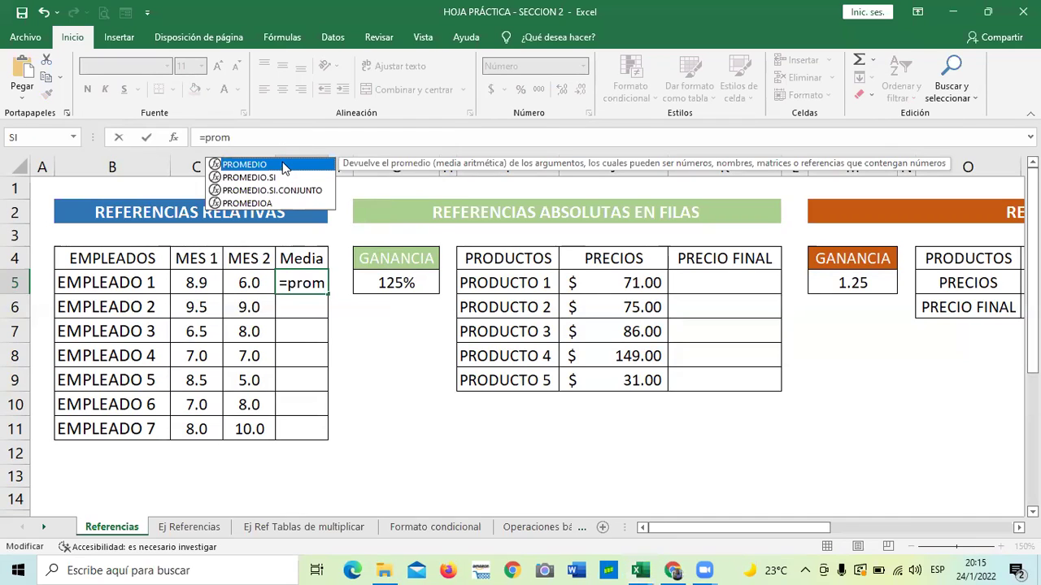
pyautogui.doubleClick(283, 168)
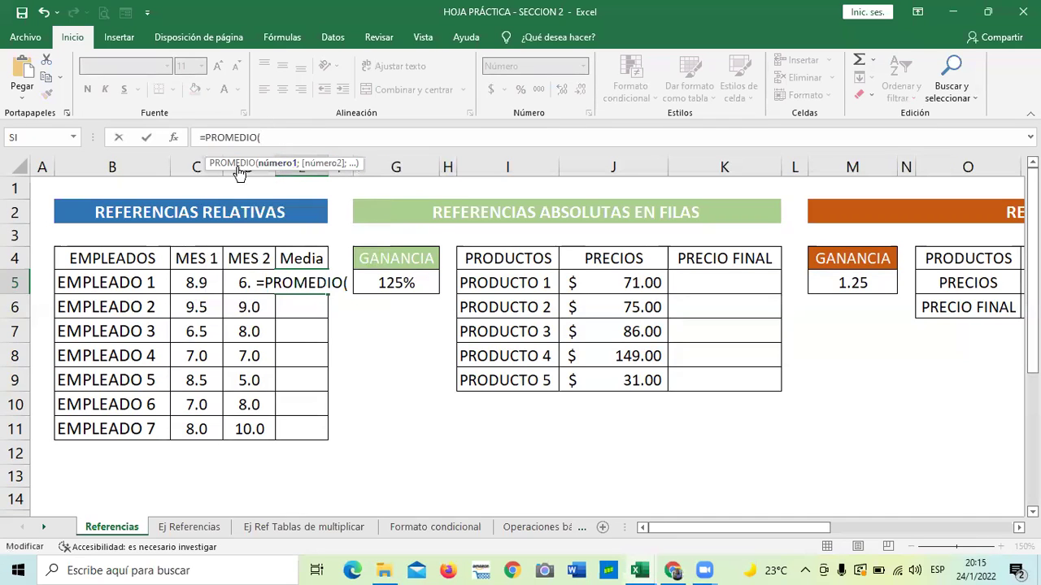
pyautogui.click(195, 283)
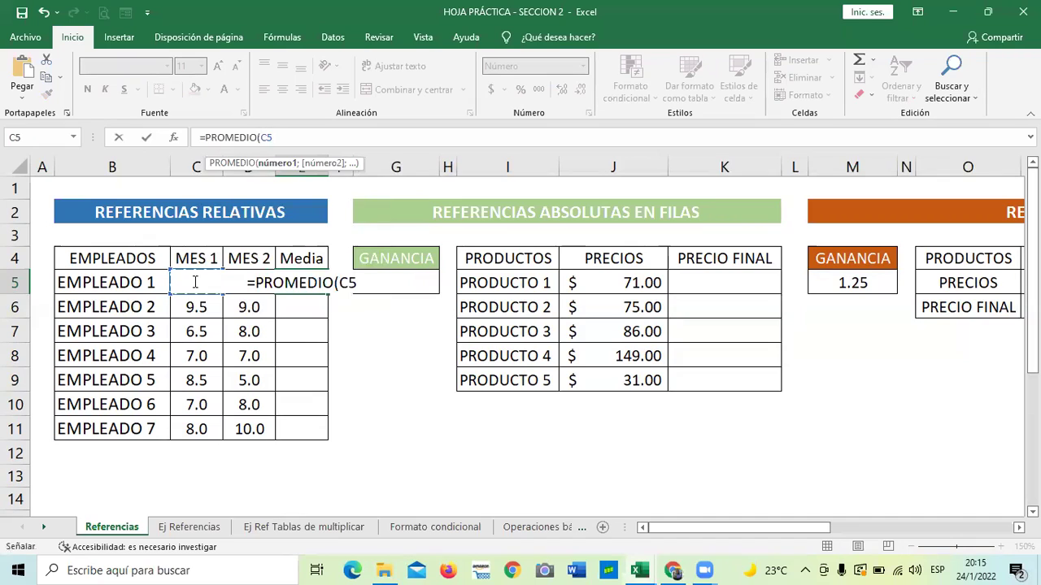
pyautogui.click(309, 134)
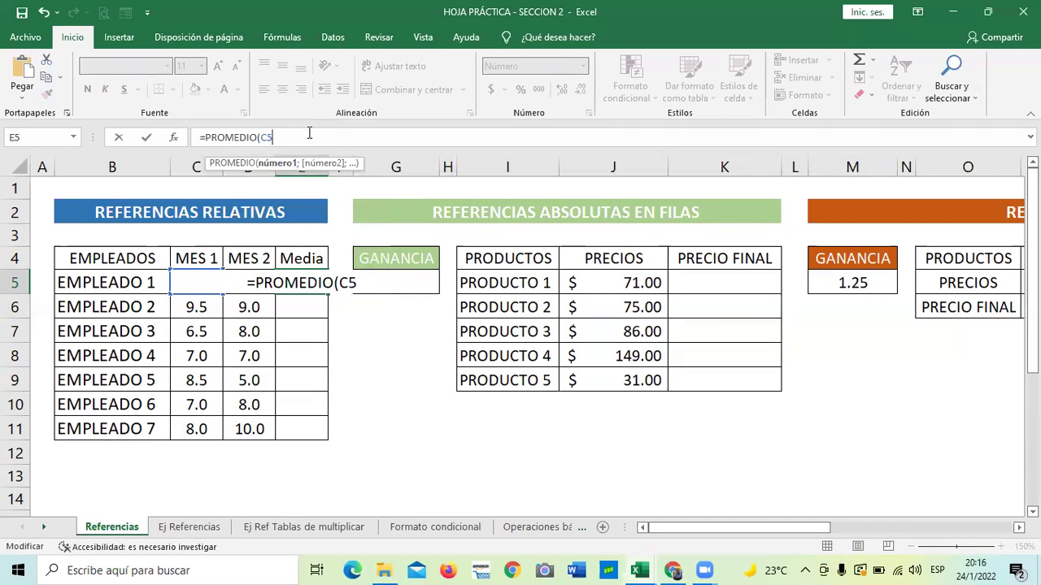
pyautogui.write(':')
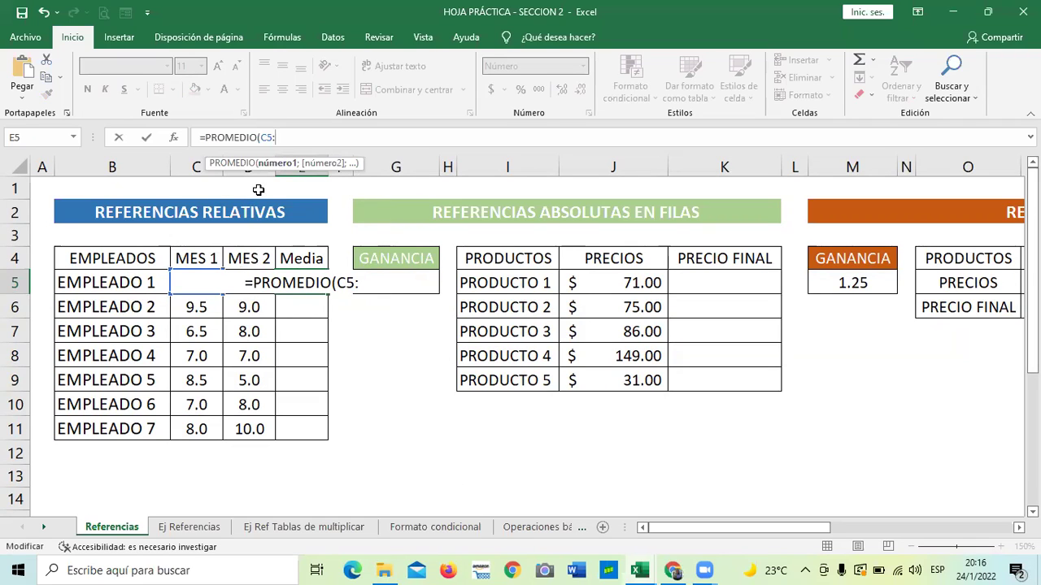
pyautogui.write('d')
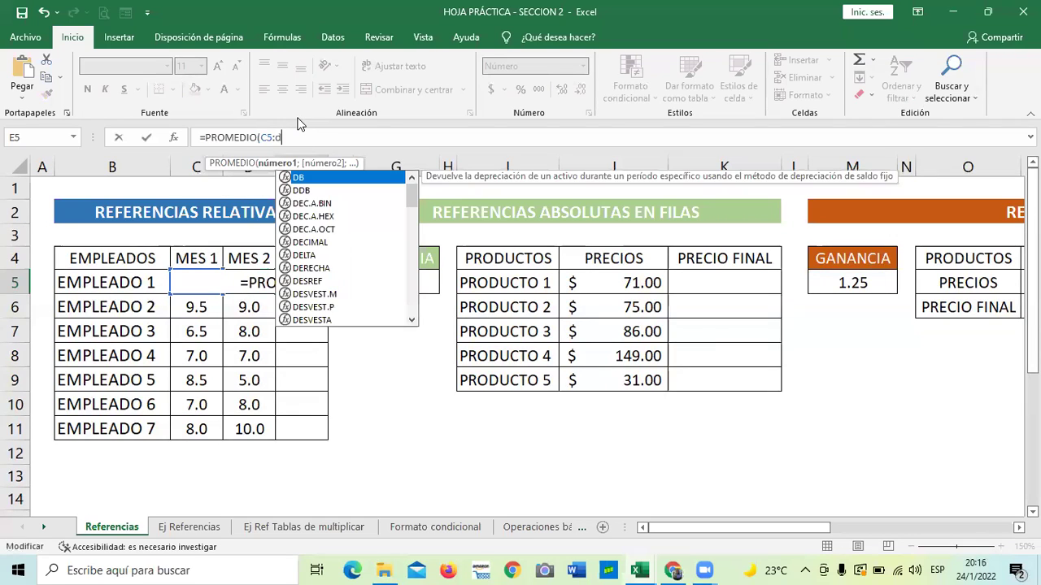
pyautogui.write('5')
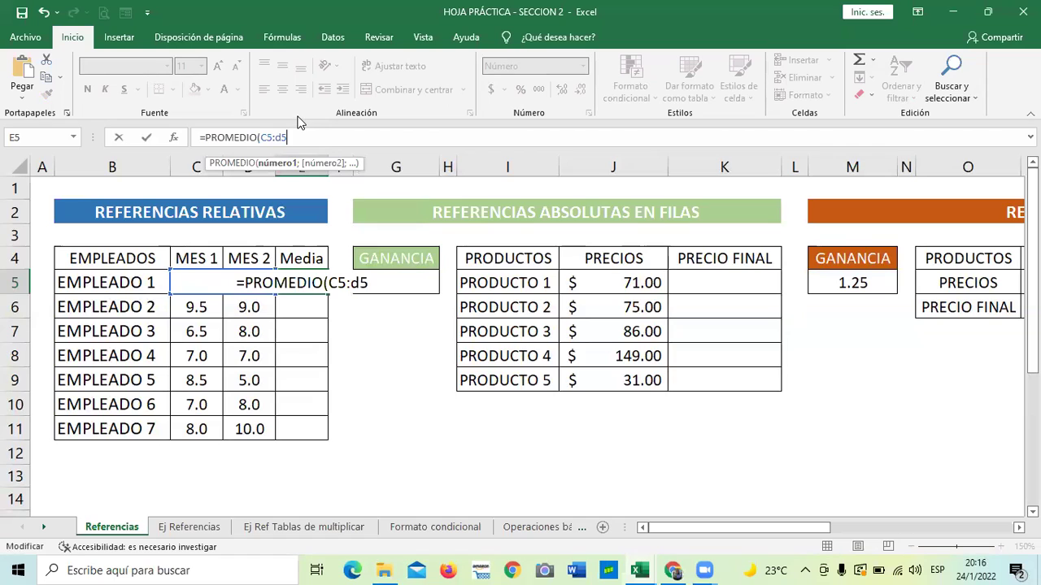
pyautogui.write(')')
pyautogui.press('Return')
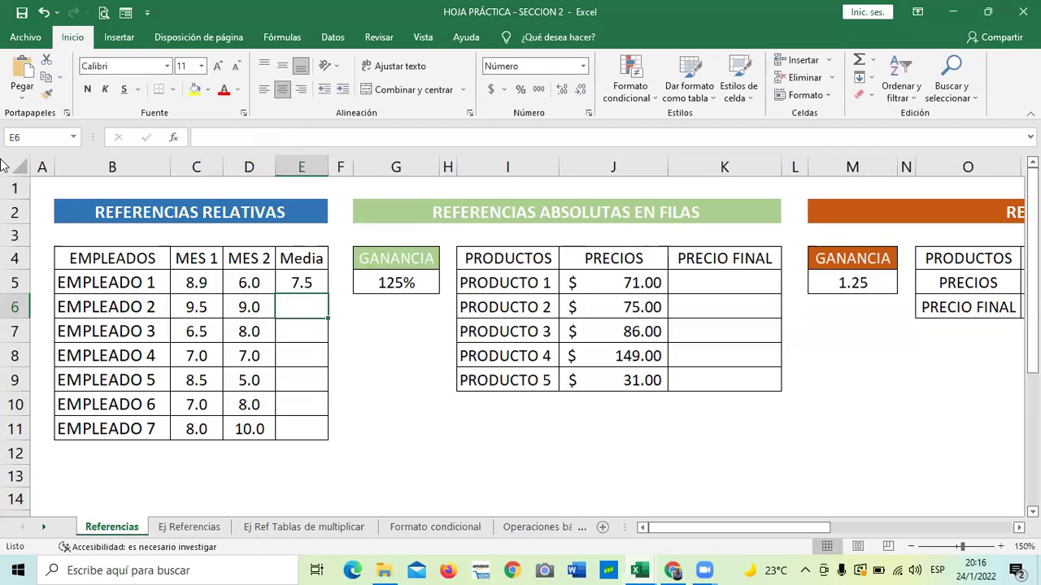
# Step: Review the average formula for EMPLEADO 1 together with the MES 1 and MES 2 cells it refers to
pyautogui.click(313, 284)
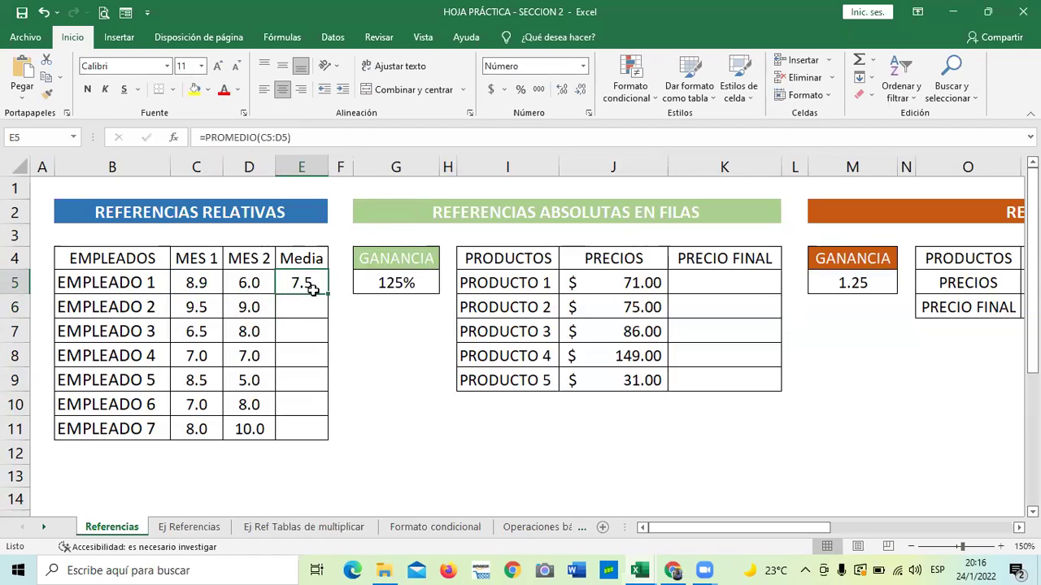
pyautogui.click(210, 278)
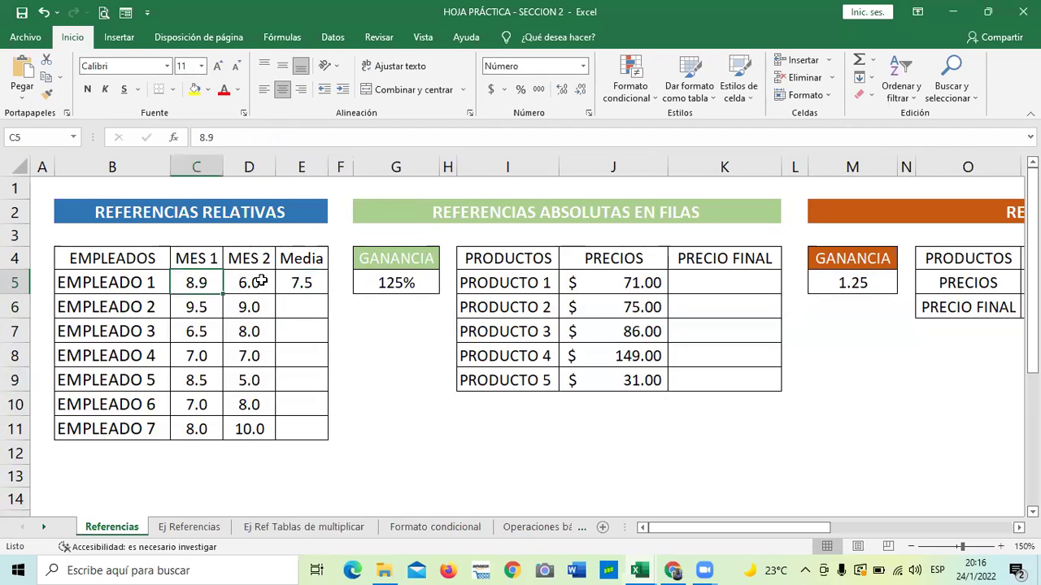
pyautogui.click(253, 279)
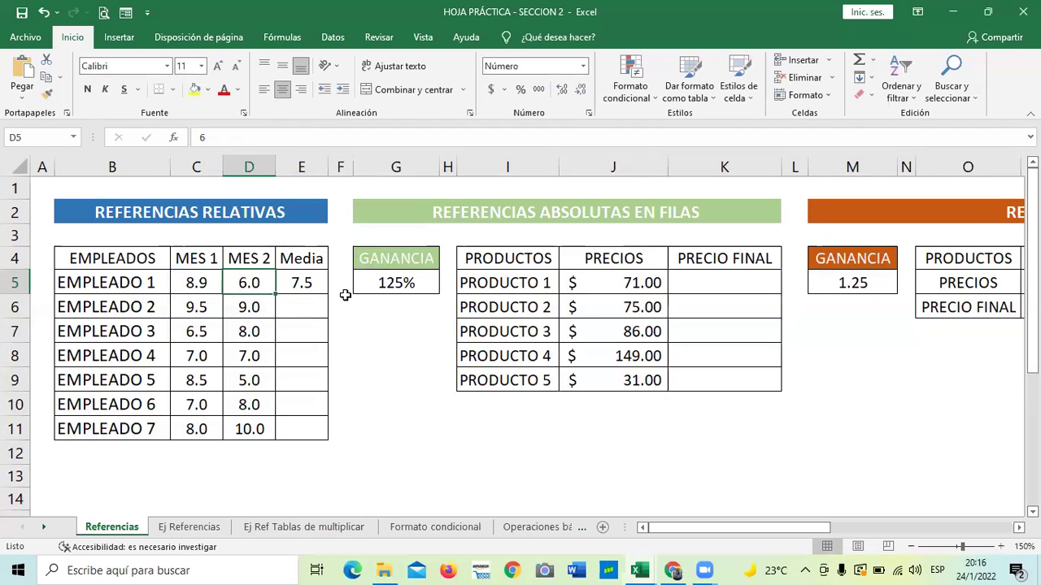
pyautogui.click(306, 280)
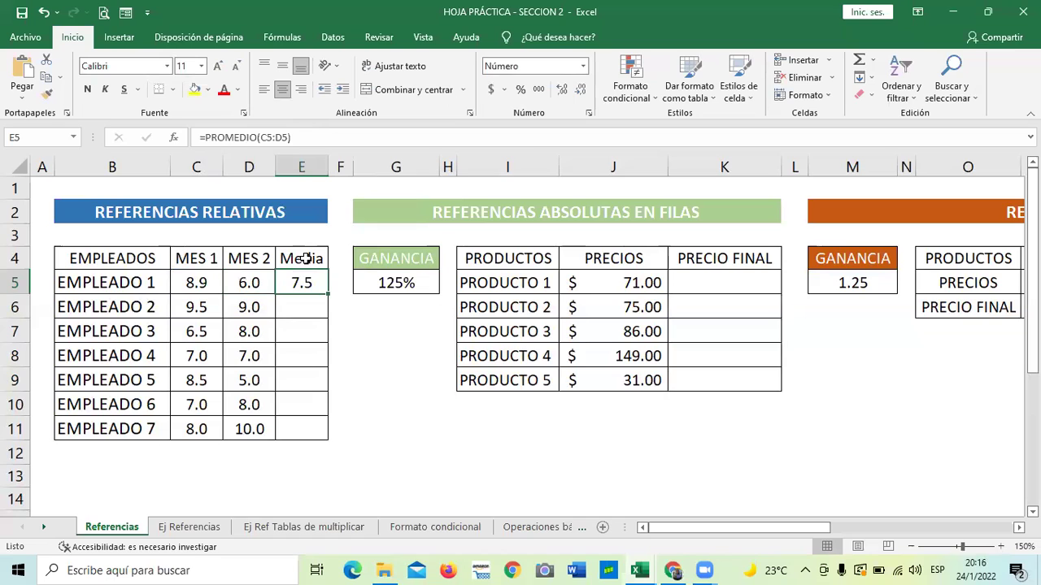
pyautogui.click(307, 259)
pyautogui.click(302, 282)
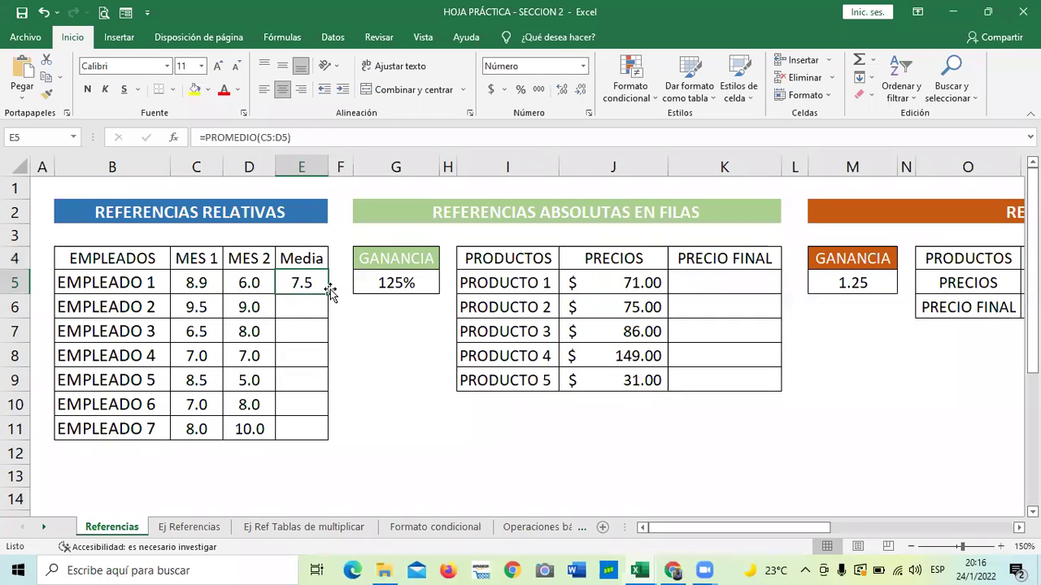
# Step: Fill the EMPLEADO 1 average formula down the Media column through EMPLEADO 7 and check the copied formulas in the last rows
pyautogui.click(311, 303)
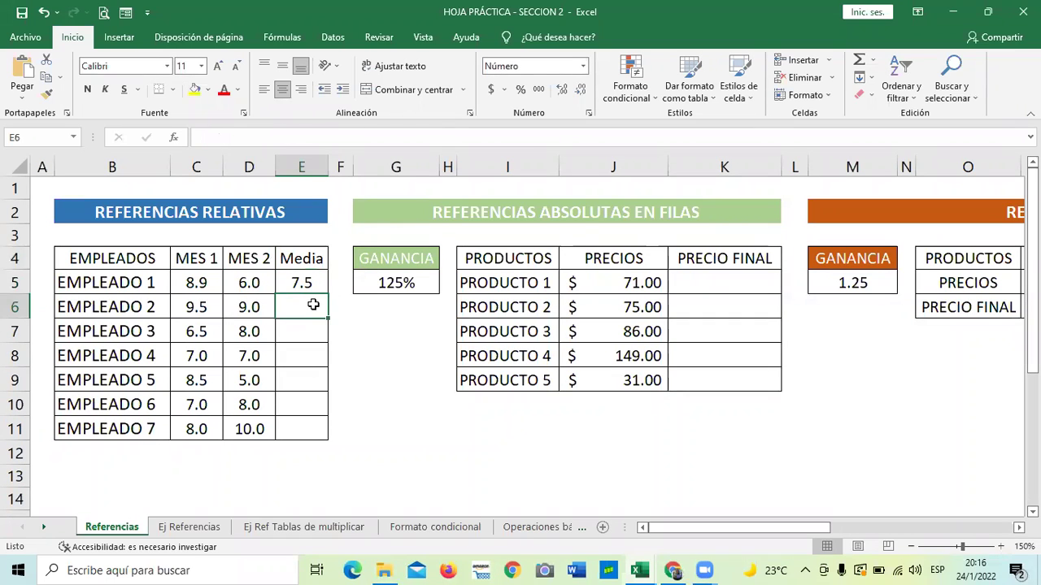
pyautogui.click(315, 280)
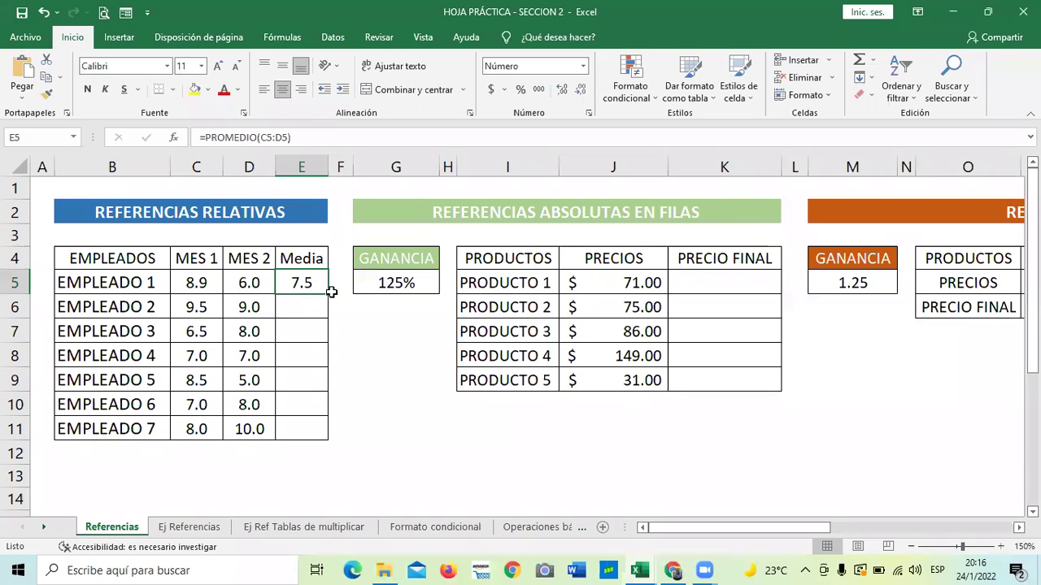
pyautogui.moveTo(327, 295); pyautogui.dragTo(304, 430)
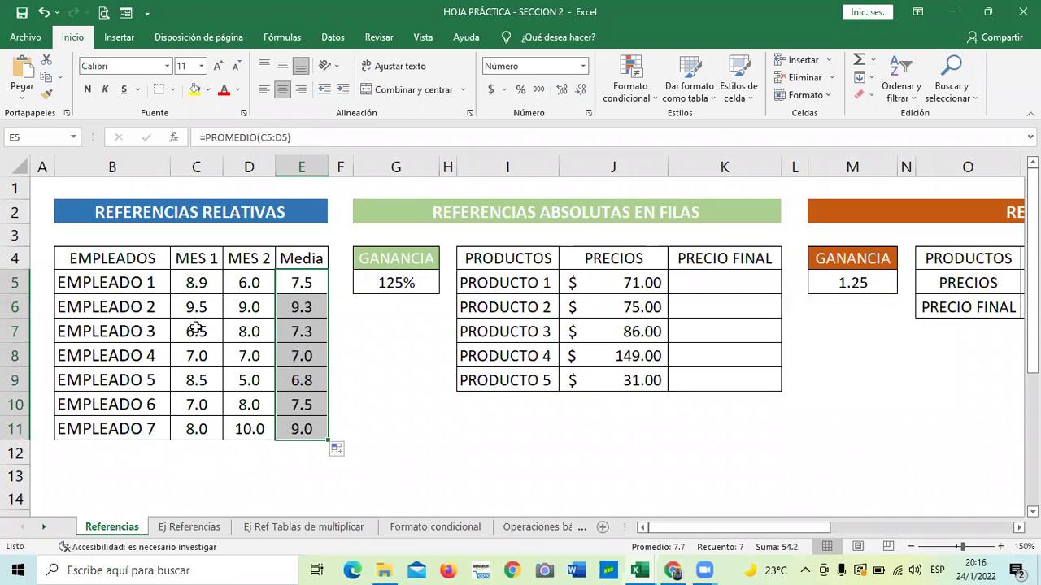
pyautogui.click(300, 429)
pyautogui.click(303, 398)
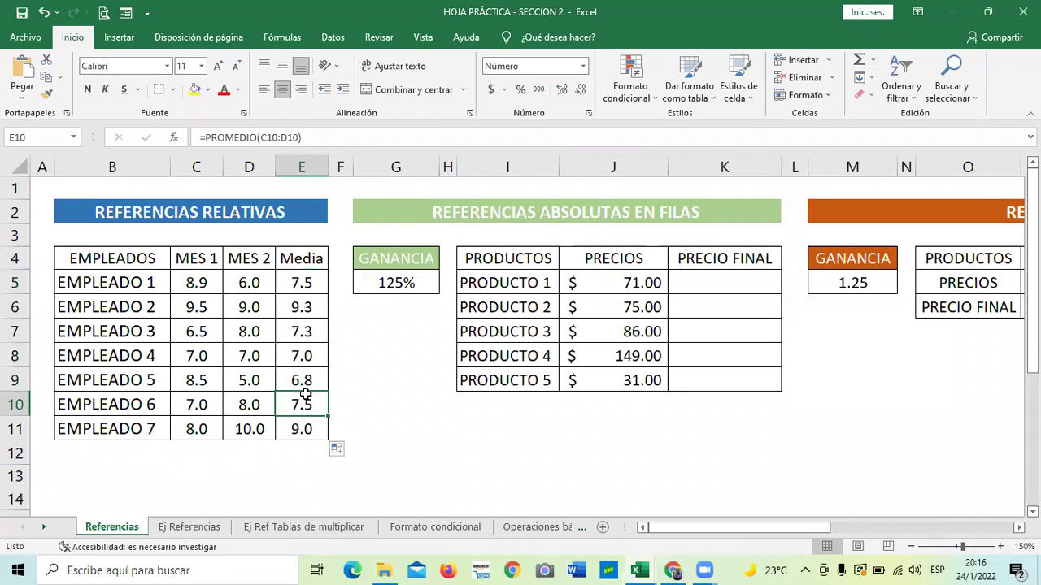
# Step: Review the average formula for EMPLEADO 6 and the month cells it refers to, keeping the formula intact
pyautogui.click(334, 132)
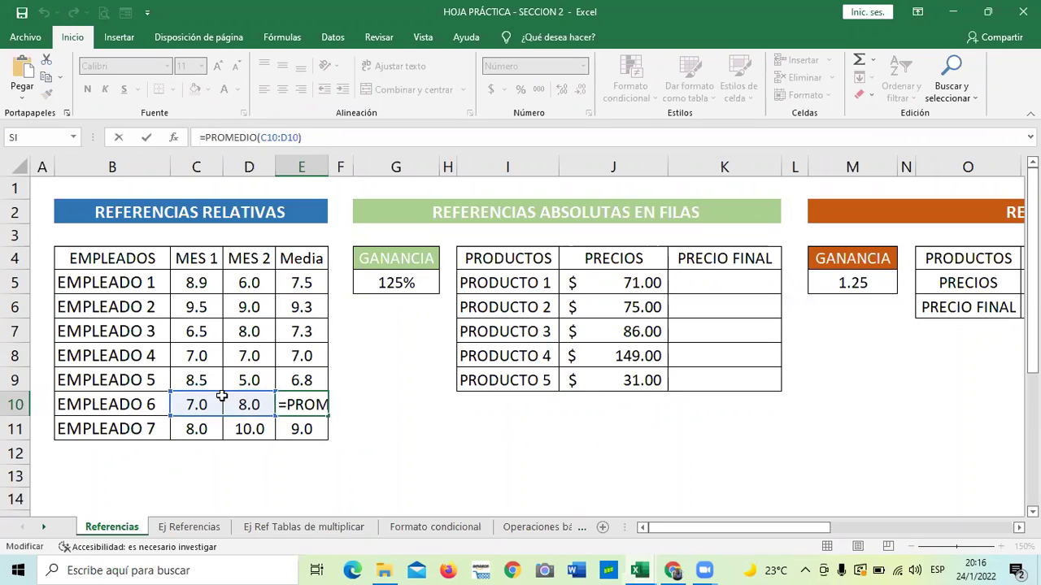
pyautogui.click(323, 143)
pyautogui.click(302, 355)
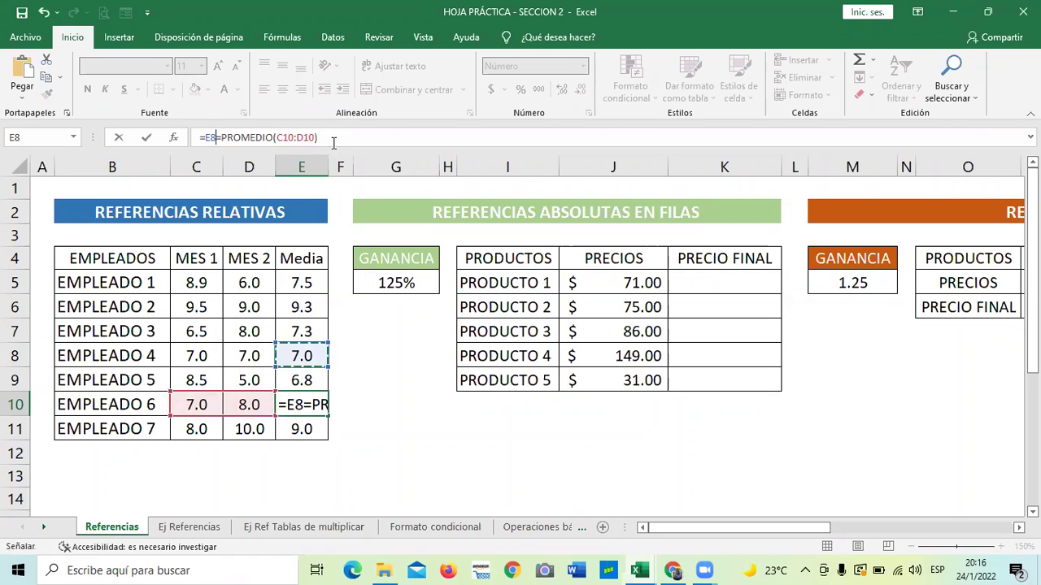
pyautogui.press('BackSpace')
pyautogui.press('BackSpace')
pyautogui.press('BackSpace')
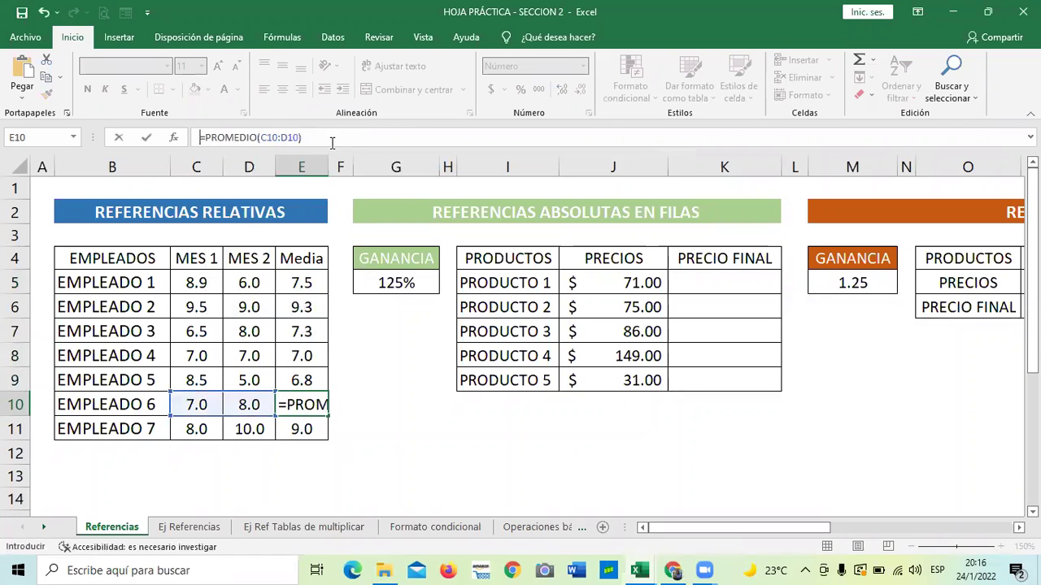
pyautogui.press('Return')
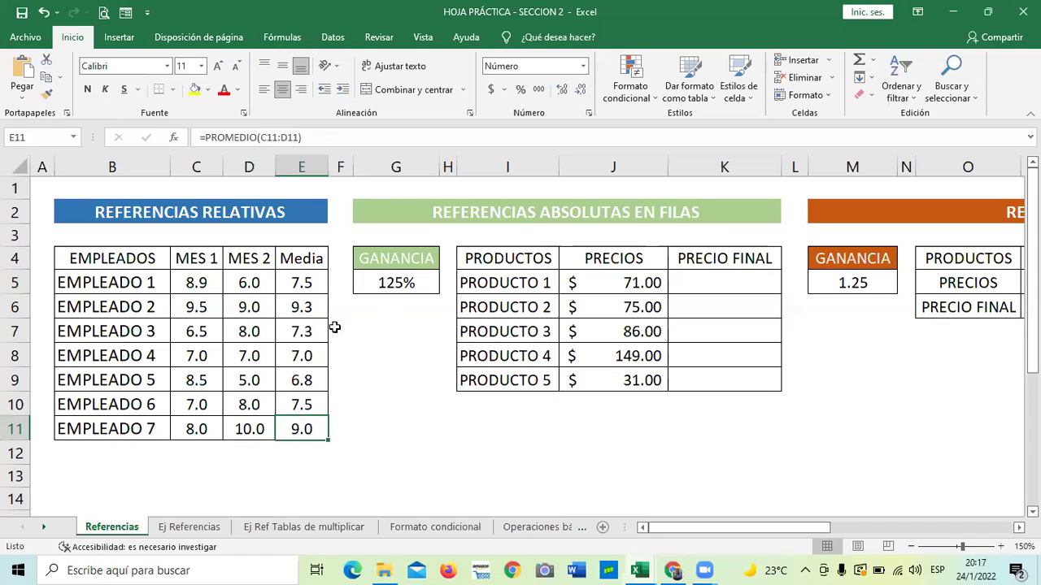
pyautogui.click(302, 282)
pyautogui.click(371, 374)
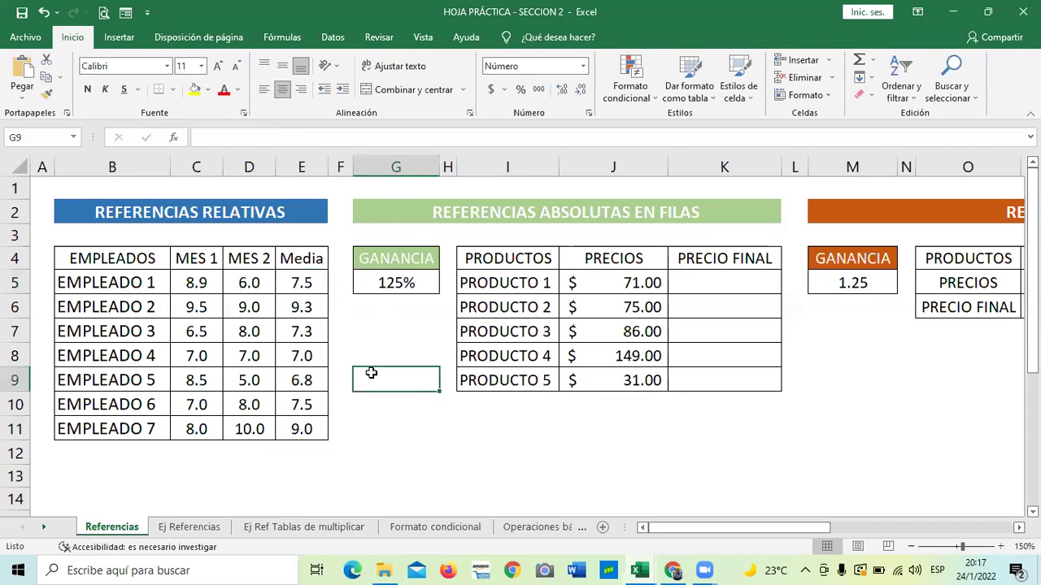
# Step: Try the relative formula =J5*G5 in cell K5, the PRECIO FINAL cell for PRODUCTO 1
pyautogui.click(709, 281)
pyautogui.click(617, 282)
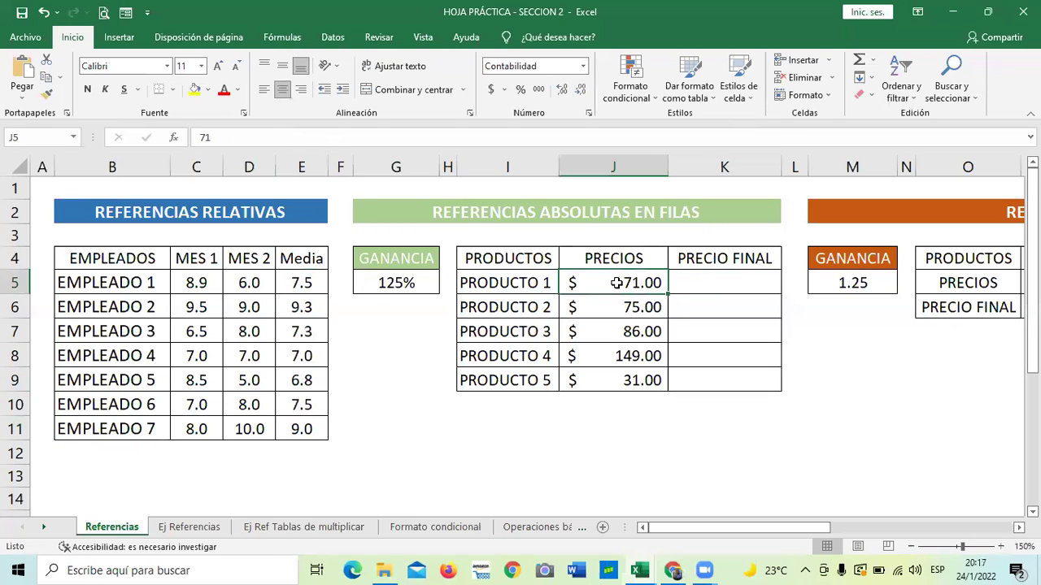
pyautogui.click(707, 283)
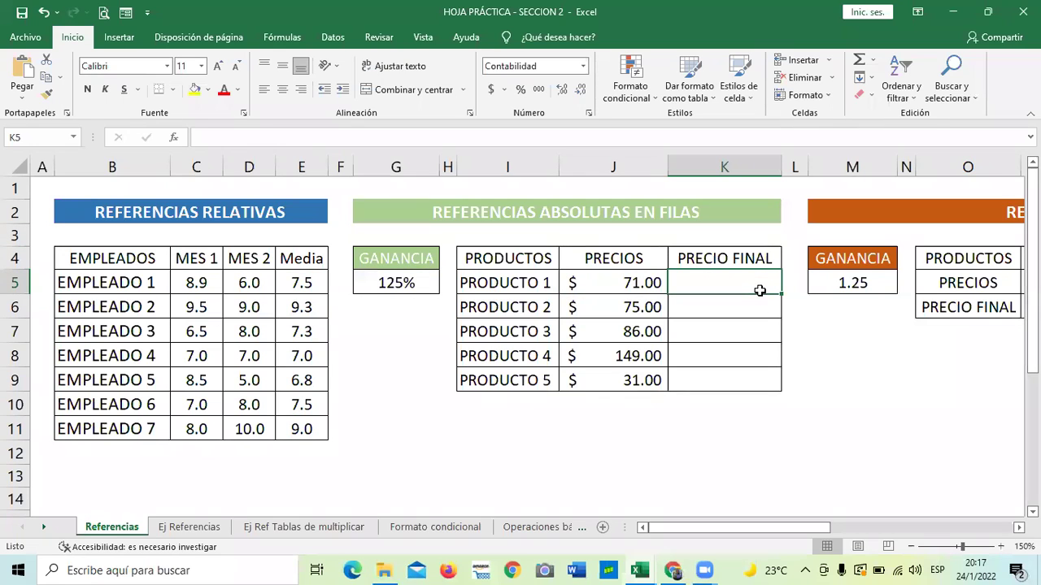
pyautogui.write('=')
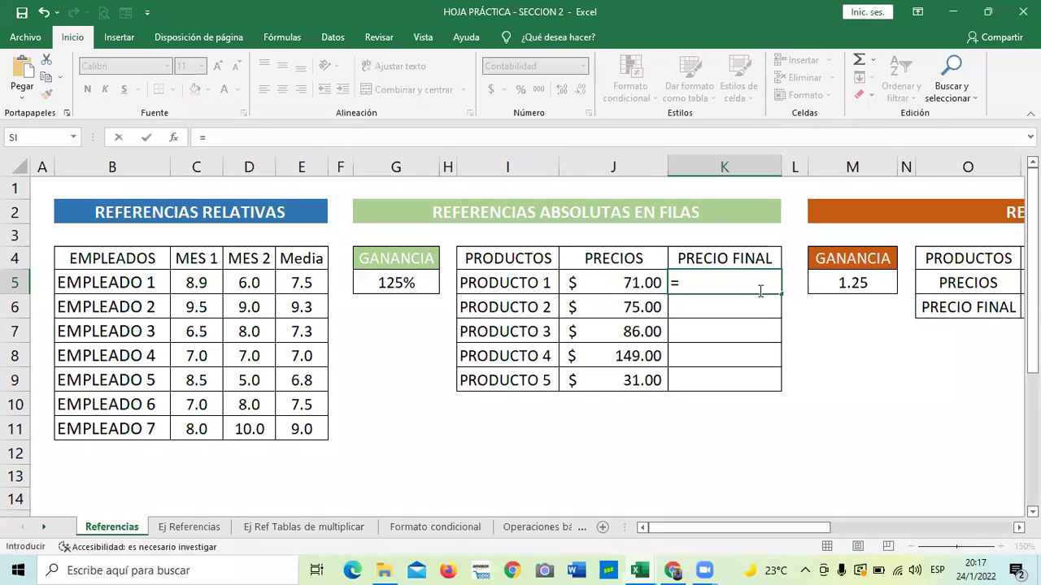
pyautogui.click(603, 285)
pyautogui.write('*')
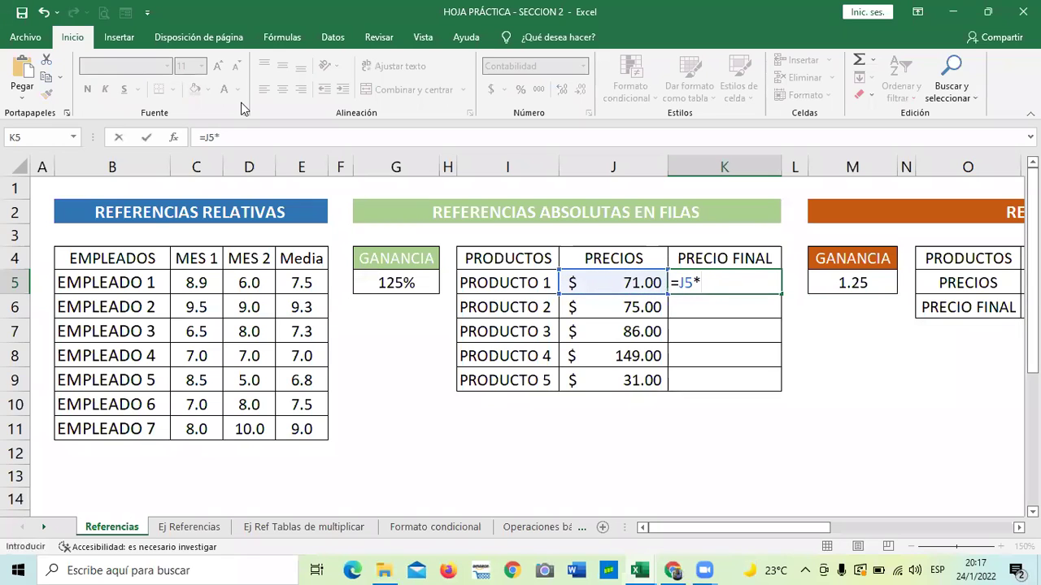
pyautogui.click(414, 284)
pyautogui.press('Return')
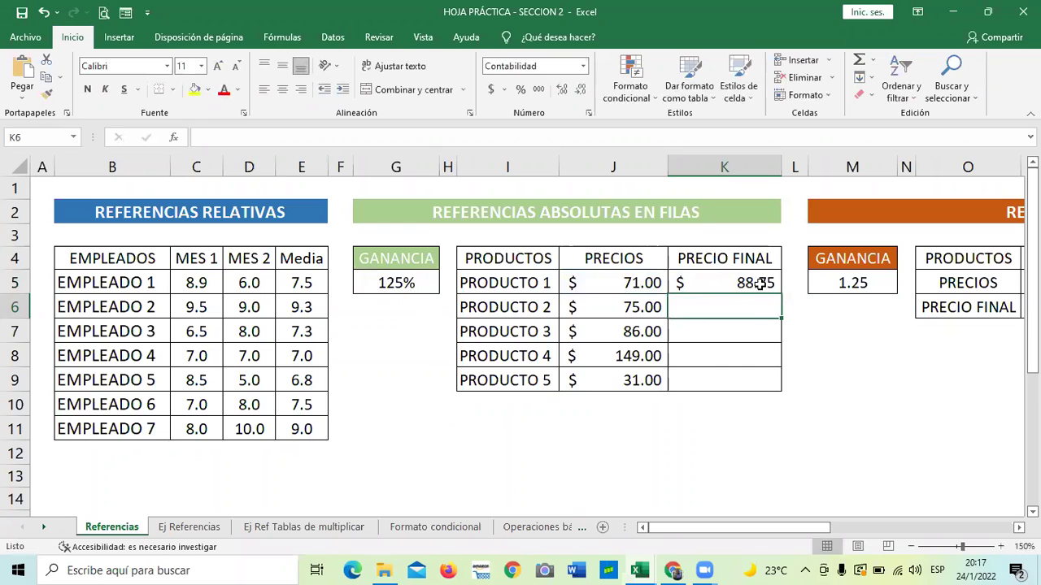
# Step: Try filling the relative PRODUCTO 1 final price formula down the PRECIO FINAL column through PRODUCTO 5
pyautogui.click(760, 283)
pyautogui.moveTo(778, 310); pyautogui.dragTo(774, 389)
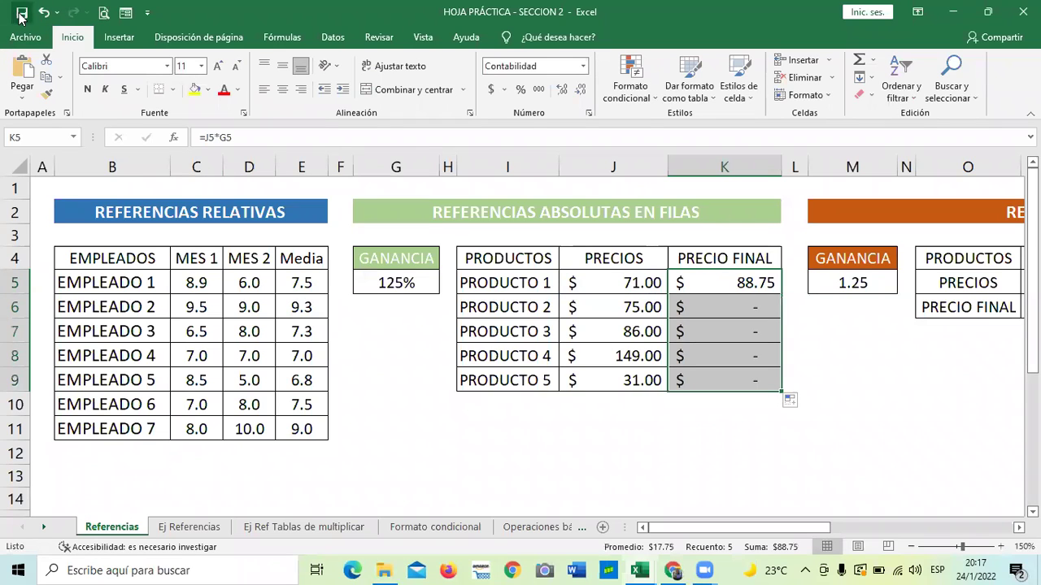
pyautogui.click(777, 452)
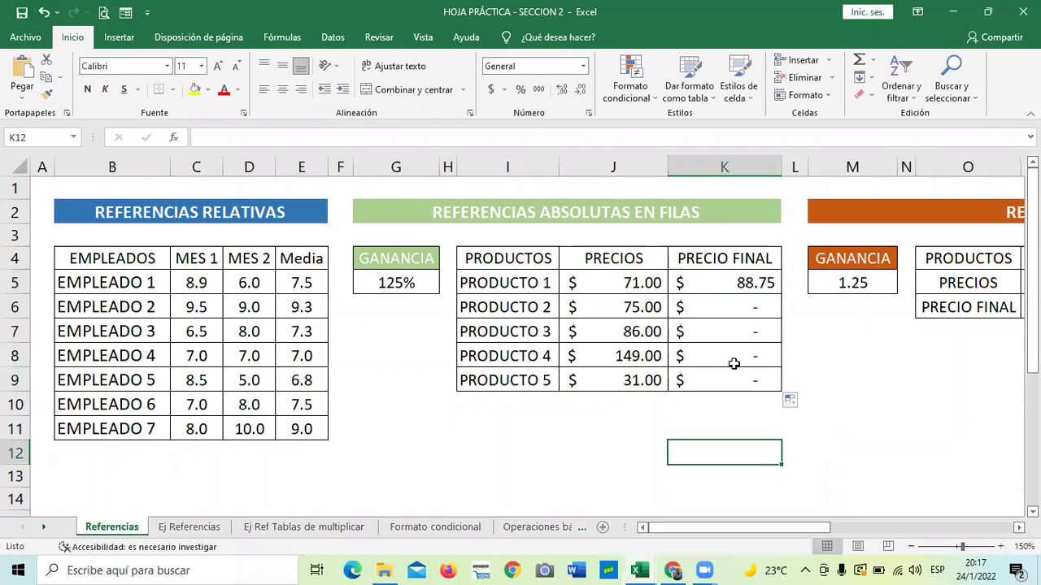
# Step: Inspect the copied PRECIO FINAL formulas, examining which cells the PRODUCTO 5 formula refers to
pyautogui.click(720, 308)
pyautogui.click(719, 349)
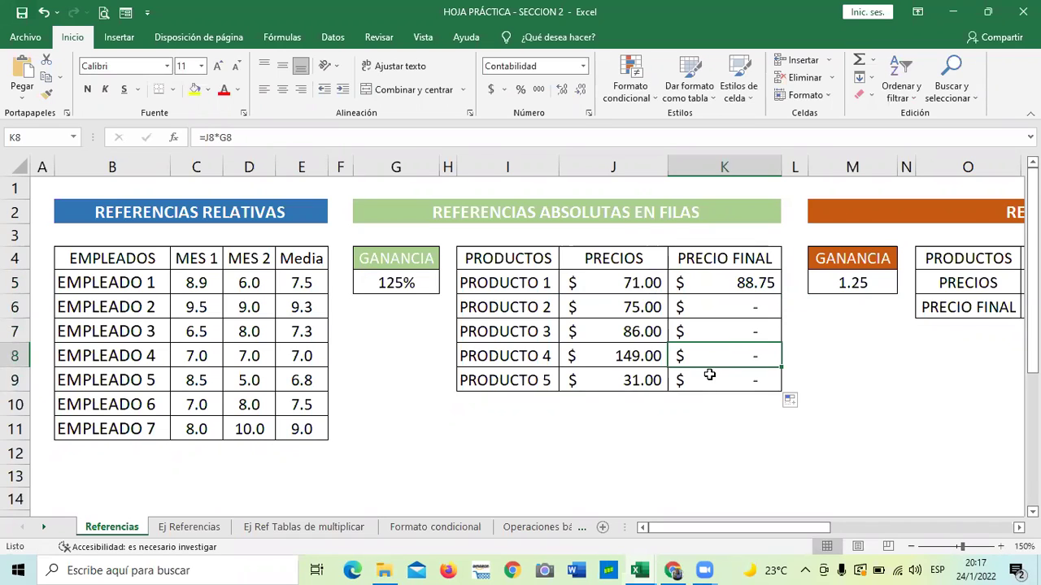
pyautogui.click(709, 375)
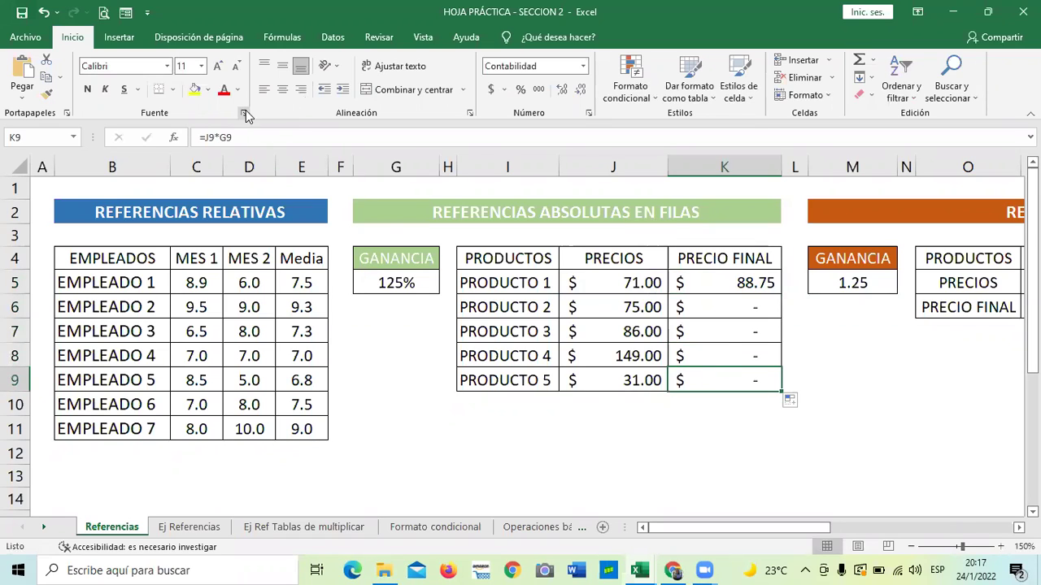
pyautogui.click(255, 138)
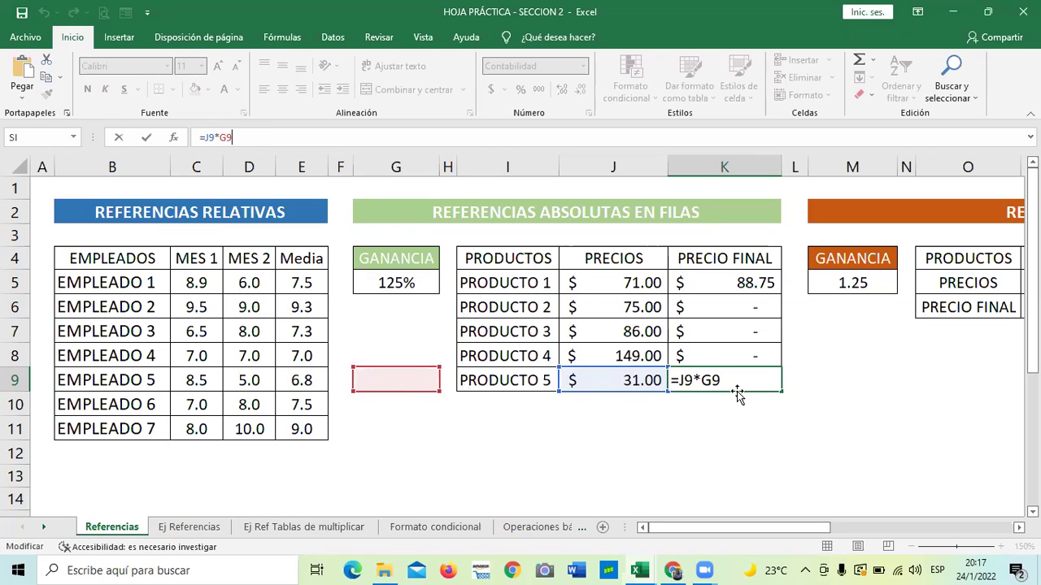
pyautogui.hotkey('ctrl', 'Return')
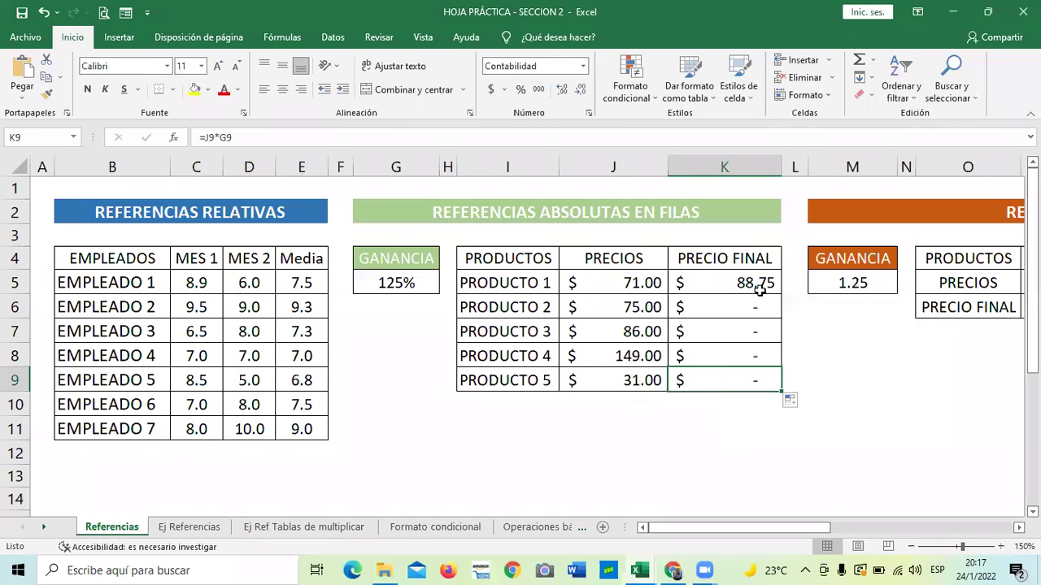
pyautogui.press('Down')
pyautogui.press('Down')
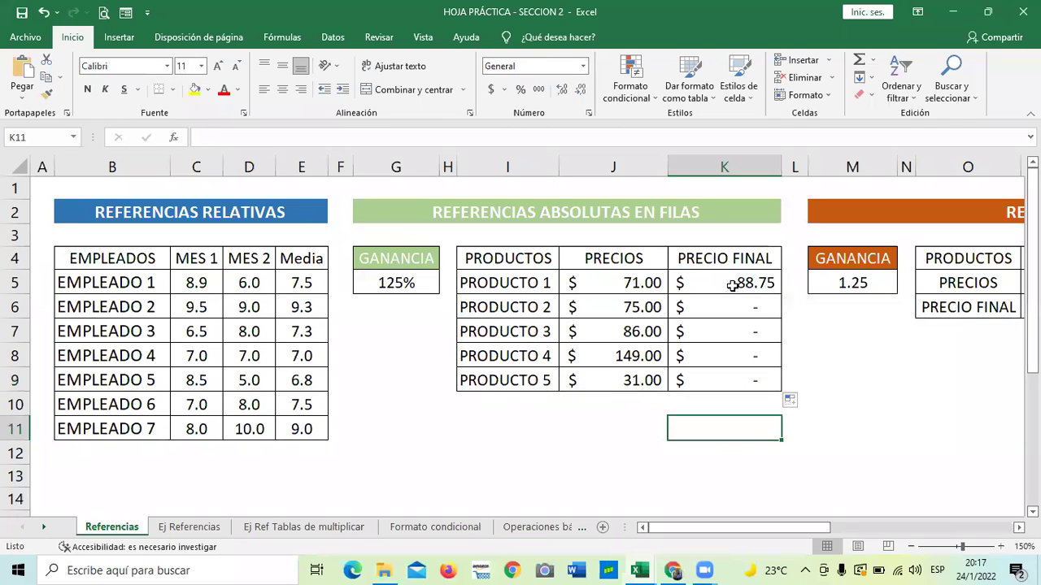
# Step: Undo the PRECIO FINAL fill and the relative formula in cell K5
pyautogui.click(43, 14)
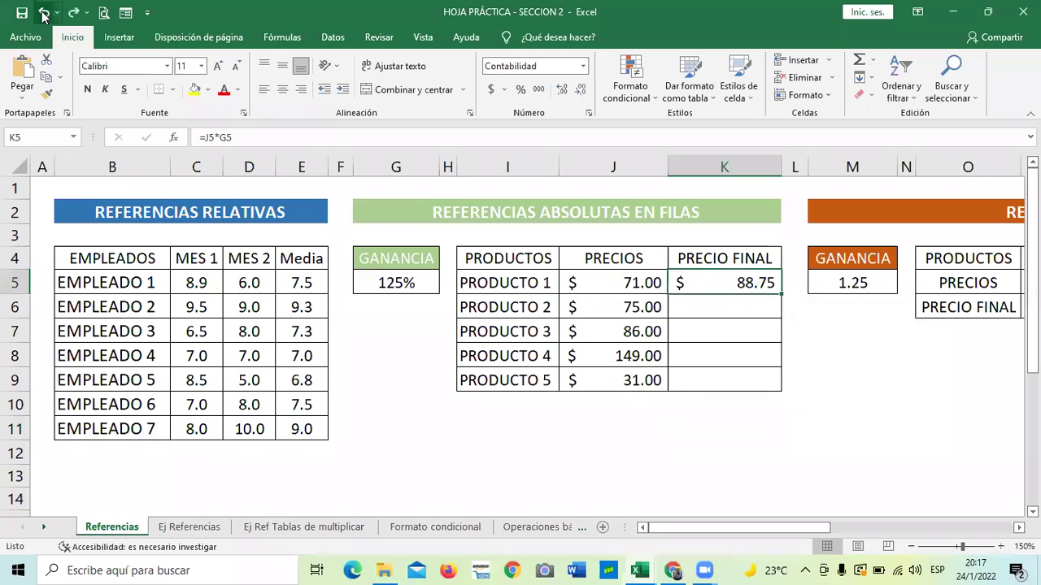
pyautogui.click(43, 14)
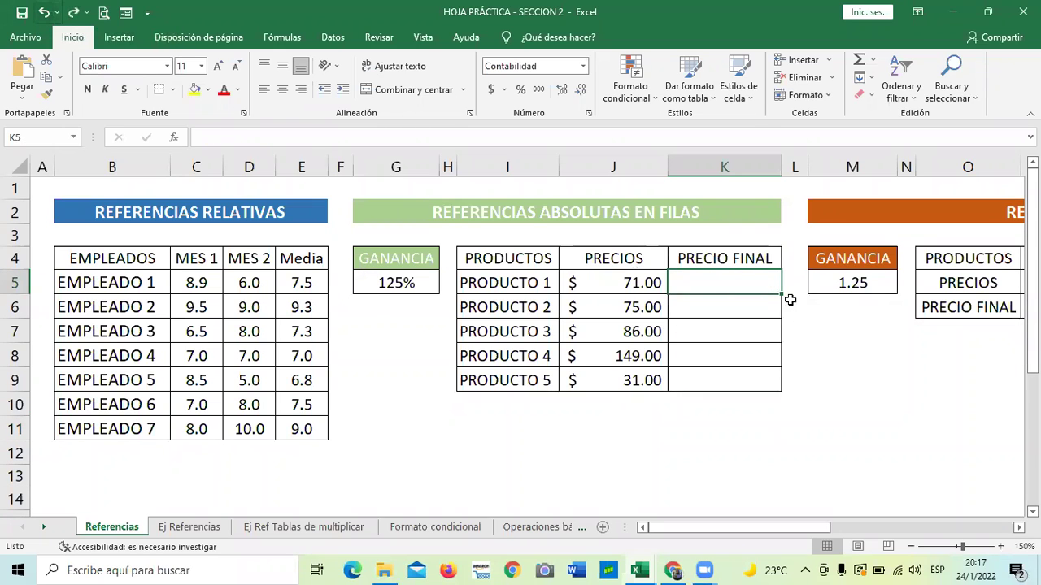
# Step: Enter the formula =J5*G$5 in cell K5, fixing the row of the GANANCIA reference
pyautogui.write('=')
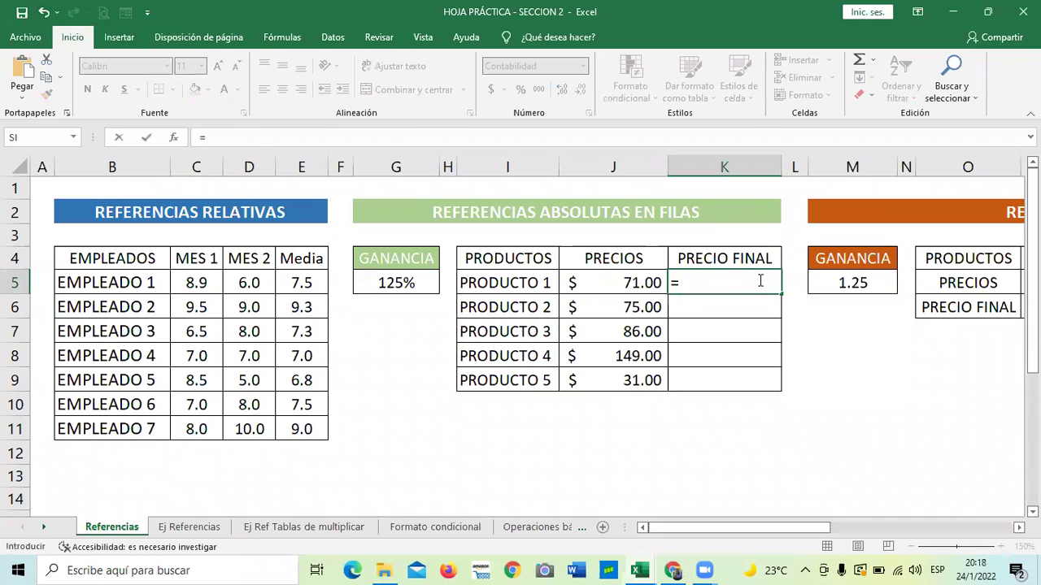
pyautogui.click(634, 281)
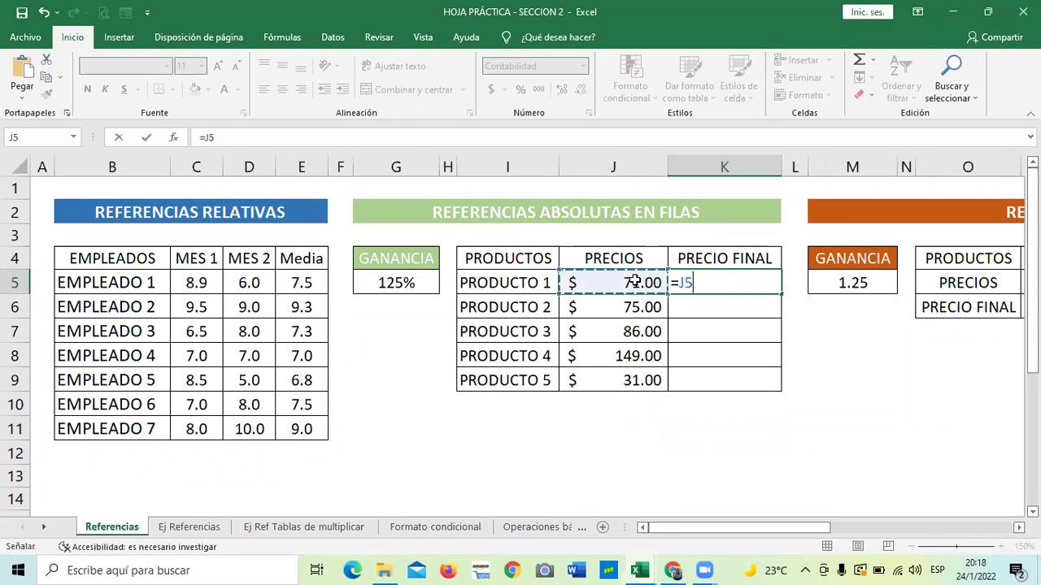
pyautogui.write('*')
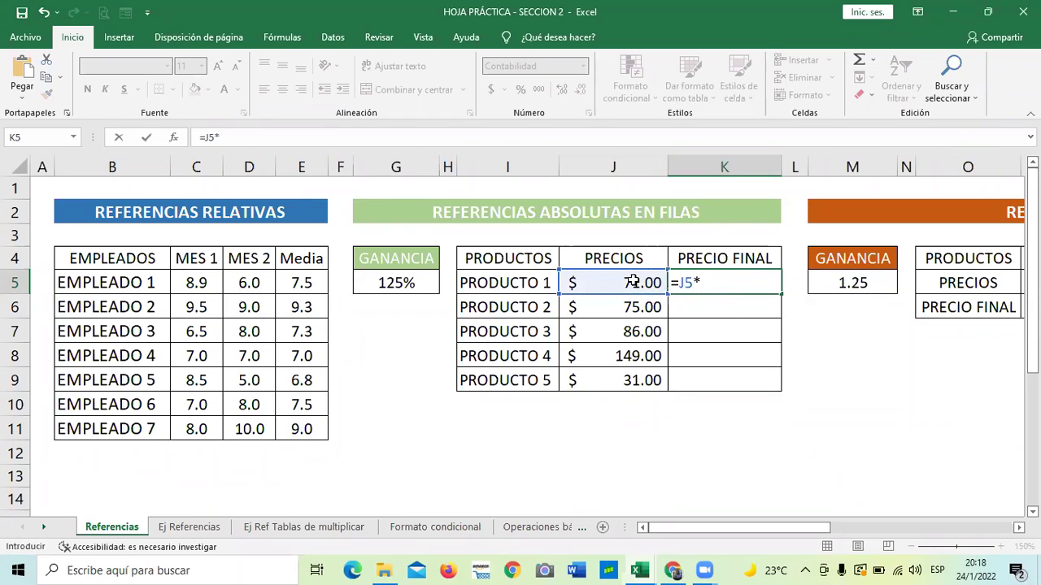
pyautogui.click(383, 284)
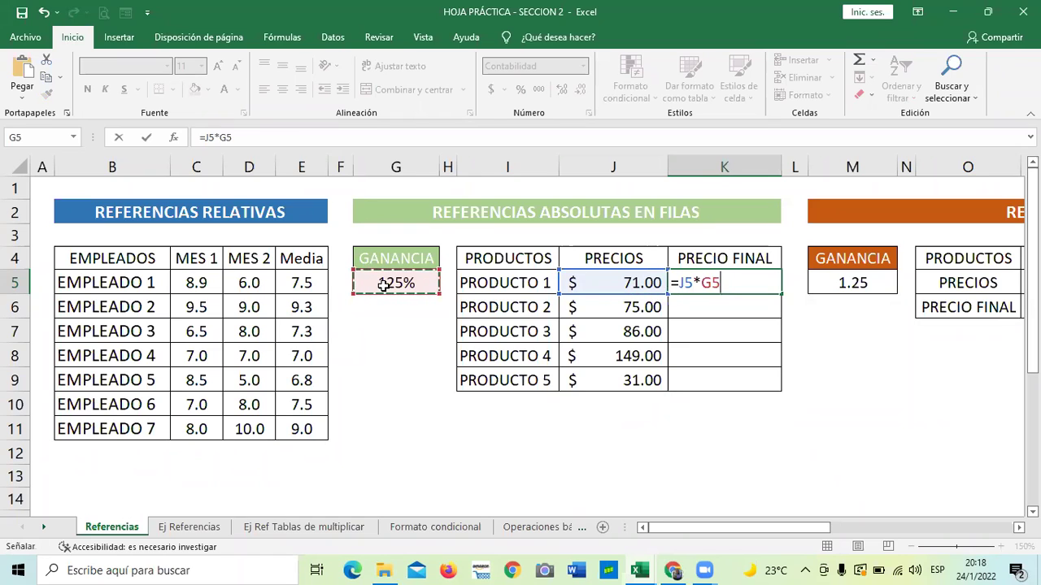
pyautogui.click(230, 136)
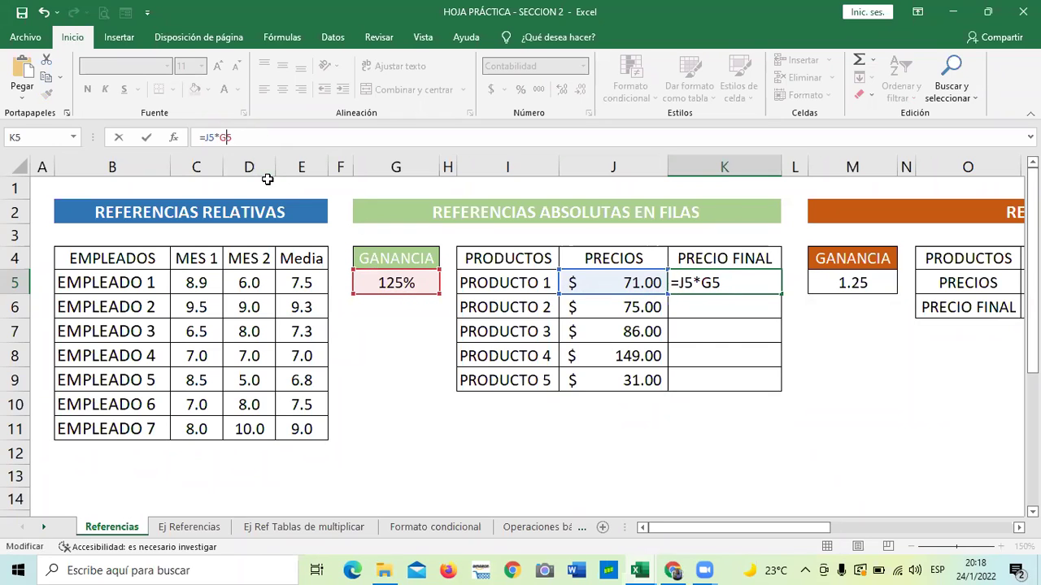
pyautogui.write('$')
pyautogui.click(347, 136)
pyautogui.press('Return')
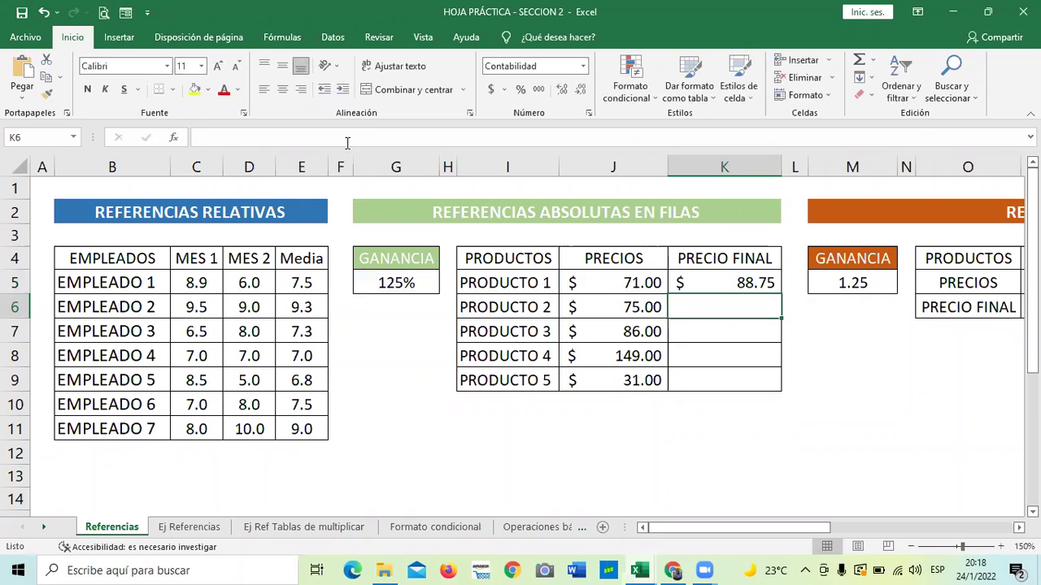
# Step: Fill the formula with the fixed GANANCIA row from K5 down the PRECIO FINAL column through PRODUCTO 5
pyautogui.click(728, 281)
pyautogui.moveTo(783, 295); pyautogui.dragTo(752, 394)
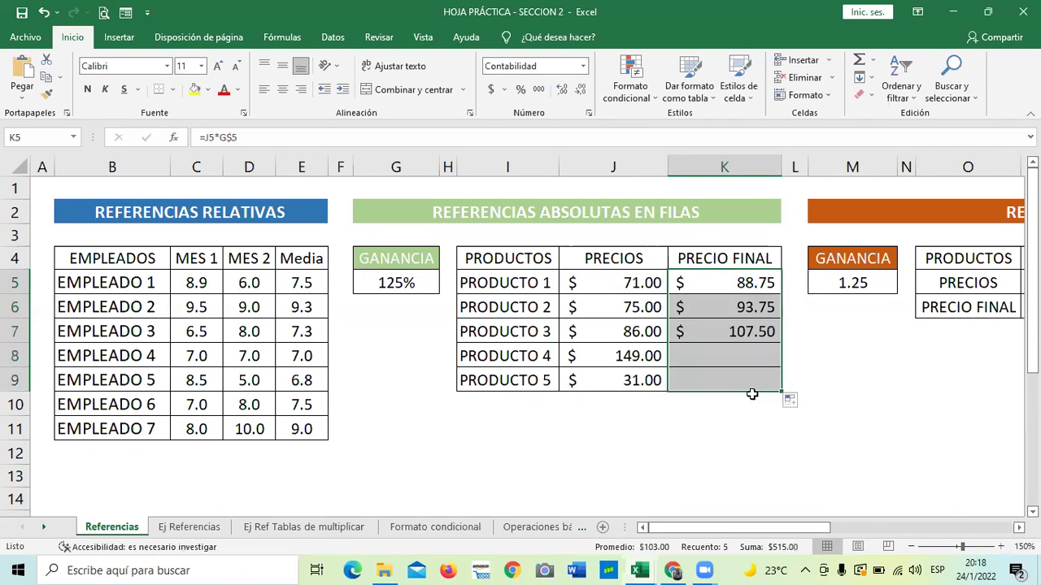
pyautogui.click(724, 468)
# Step: Check the copied PRODUCTO 5 final price formula and the price and GANANCIA cells it refers to
pyautogui.click(715, 375)
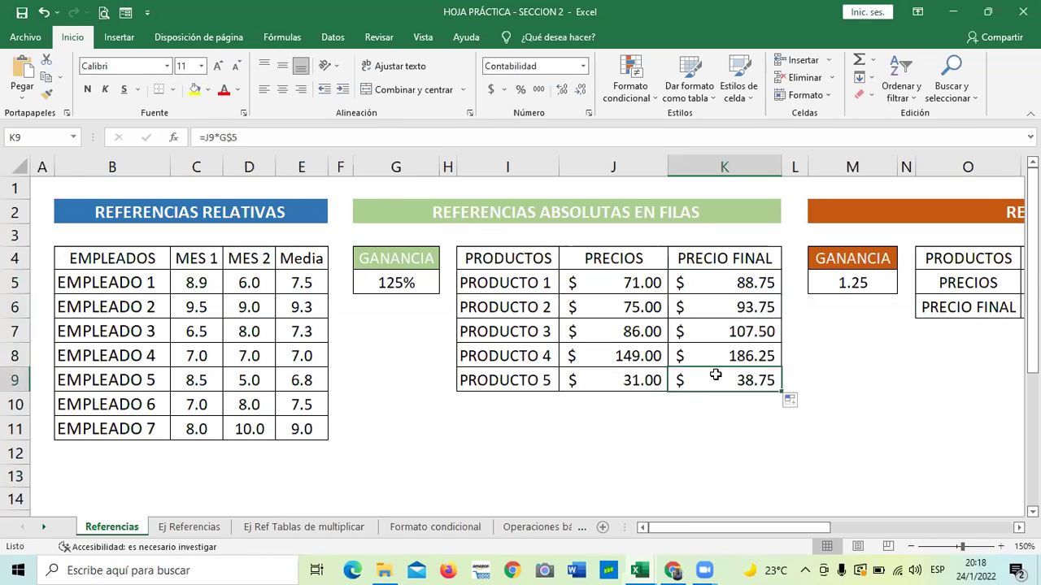
pyautogui.click(331, 132)
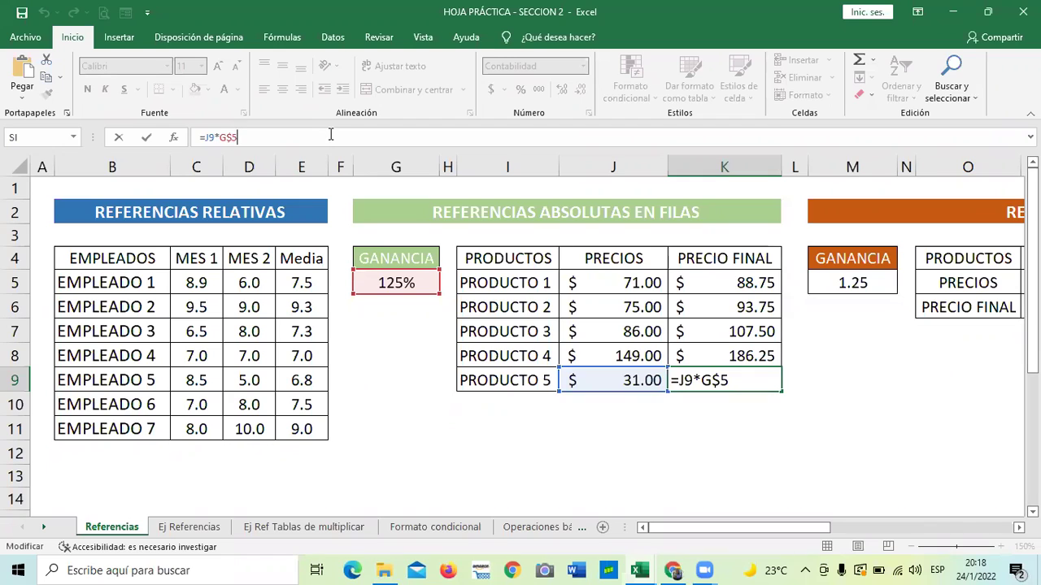
pyautogui.press('Return')
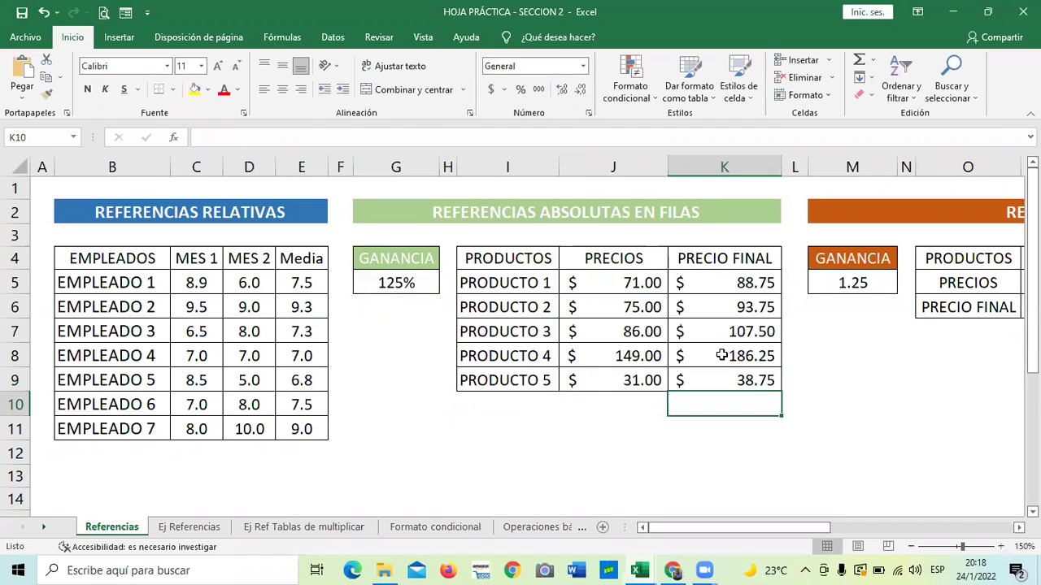
# Step: Look over the REFERENCIAS ABSOLUTAS EN COLUMNAS exercise, including its GANANCIA cell and product table
pyautogui.click(857, 418)
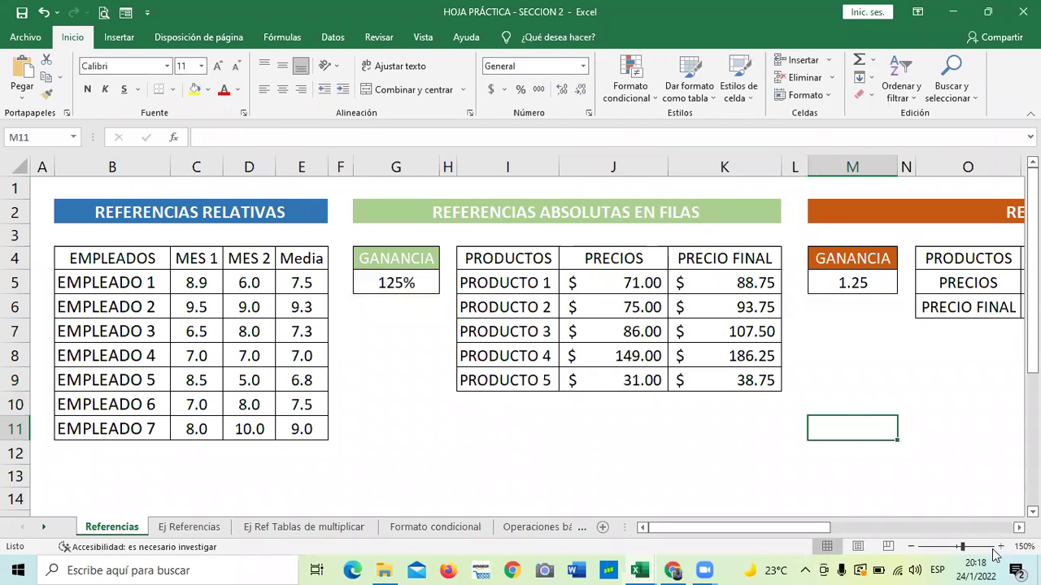
pyautogui.hscroll(3, 528, 344)
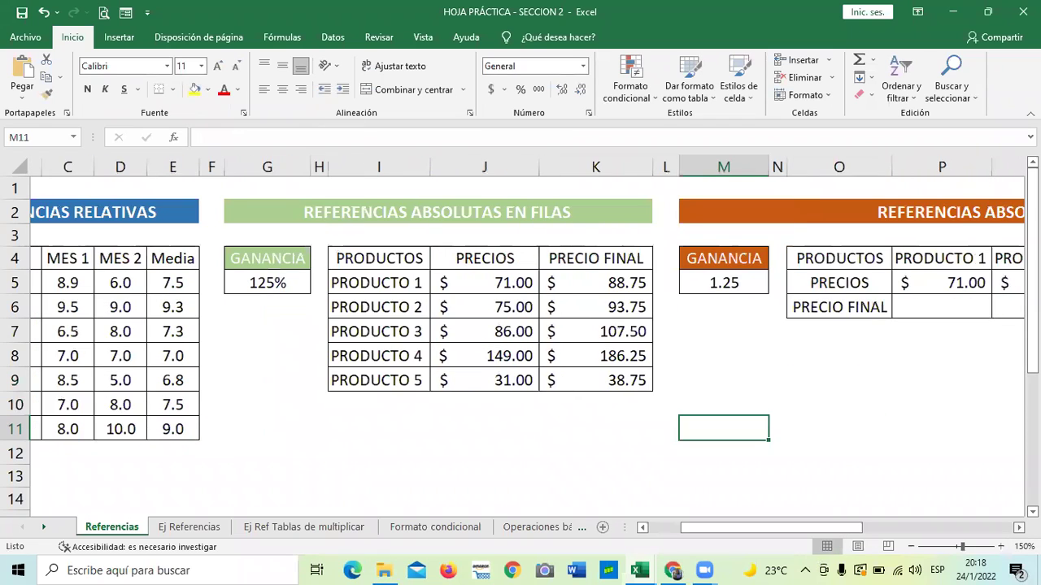
pyautogui.hscroll(1, 528, 345)
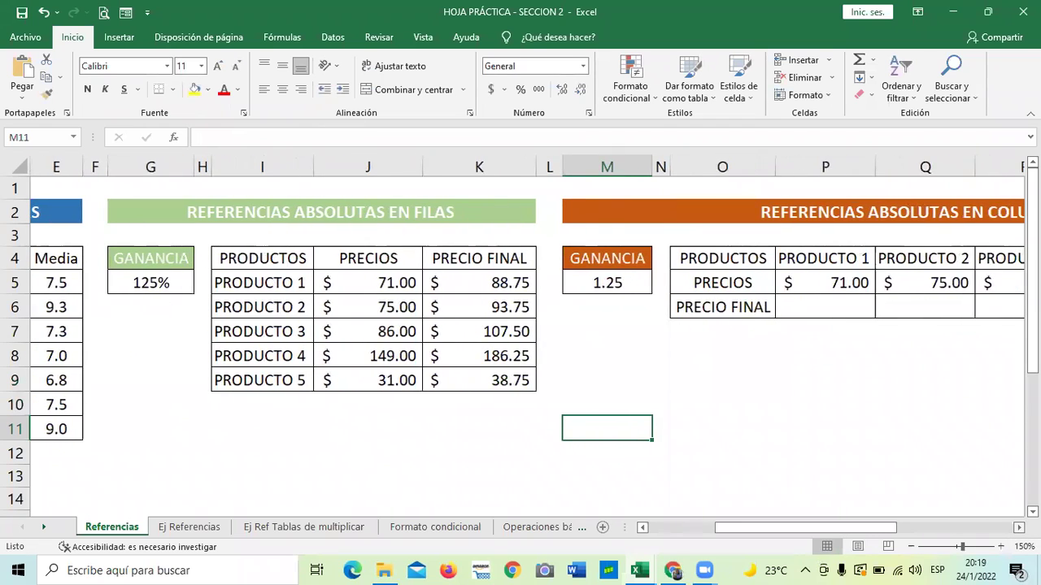
pyautogui.hscroll(1, 528, 345)
pyautogui.hscroll(1, 528, 345)
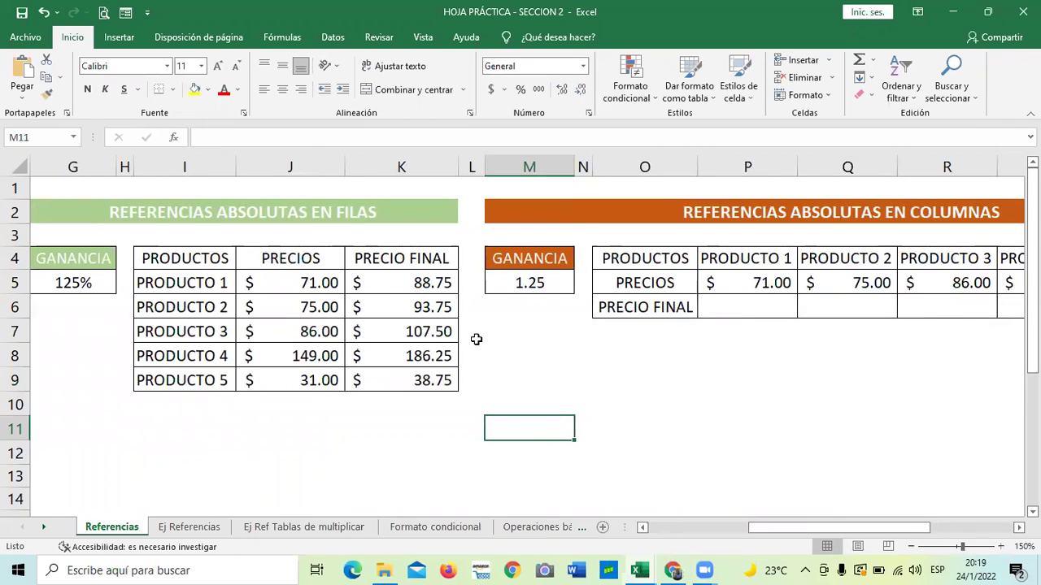
# Step: Change the PRODUCTO 1 final price formula in cell K5 to =J5*$G$5, fixing both column and row of the GANANCIA reference
pyautogui.click(429, 294)
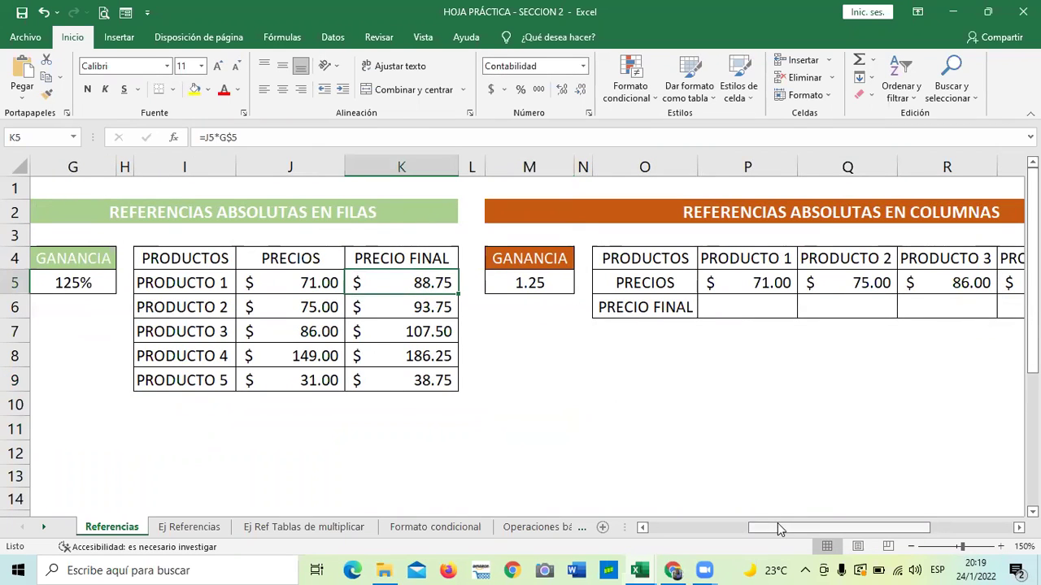
pyautogui.moveTo(778, 530); pyautogui.dragTo(678, 529)
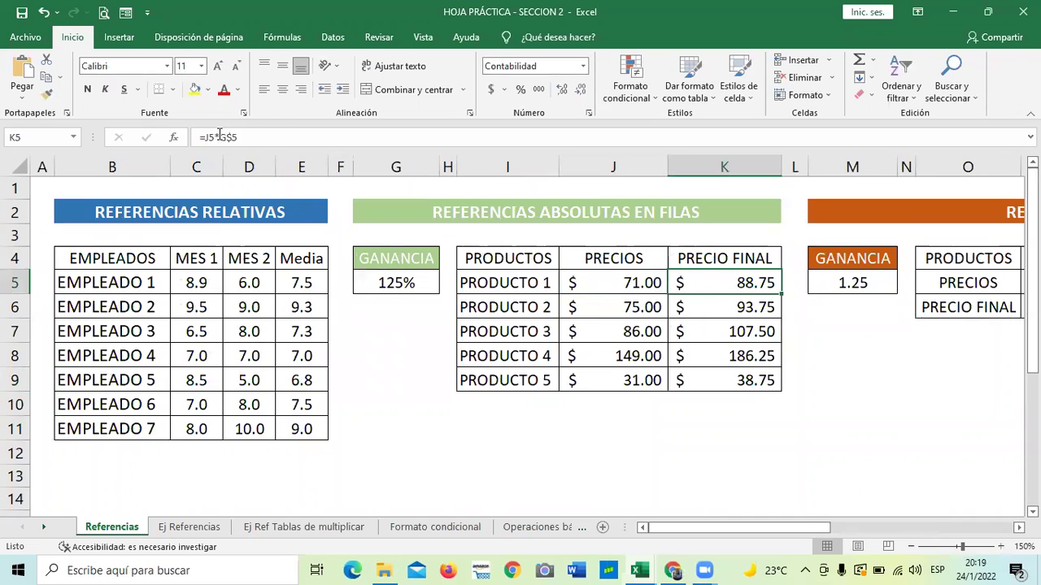
pyautogui.click(219, 137)
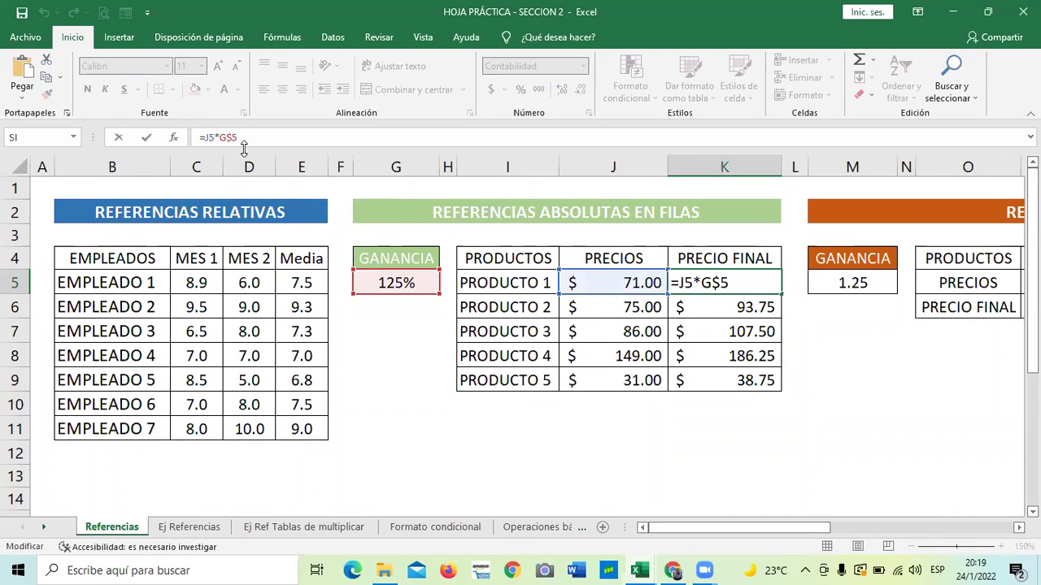
pyautogui.write('$')
pyautogui.click(630, 400)
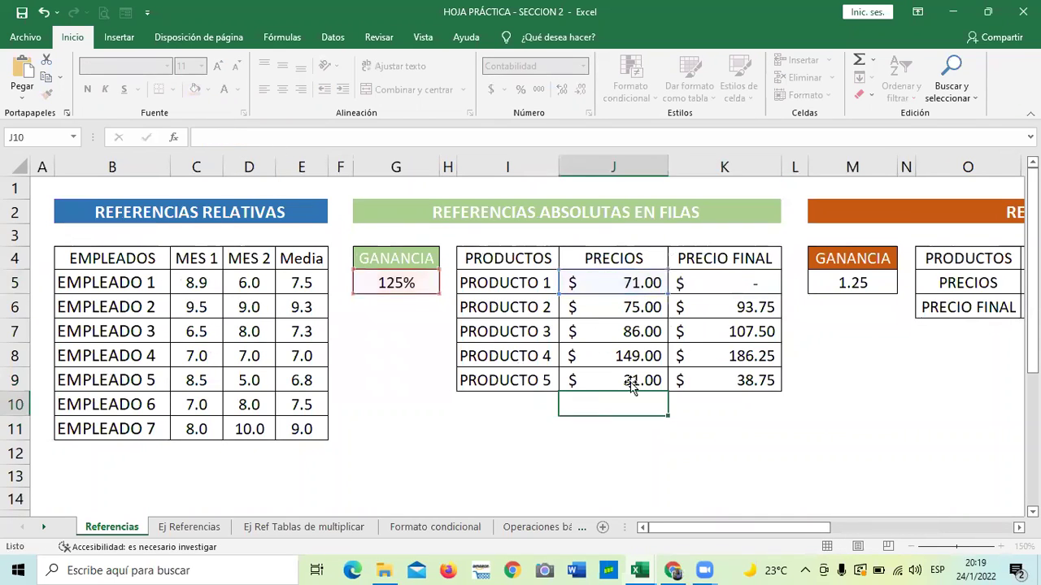
# Step: Fill the formula with the fully absolute GANANCIA reference from K5 down the PRECIO FINAL column through PRODUCTO 5
pyautogui.click(774, 286)
pyautogui.moveTo(779, 291); pyautogui.dragTo(778, 386)
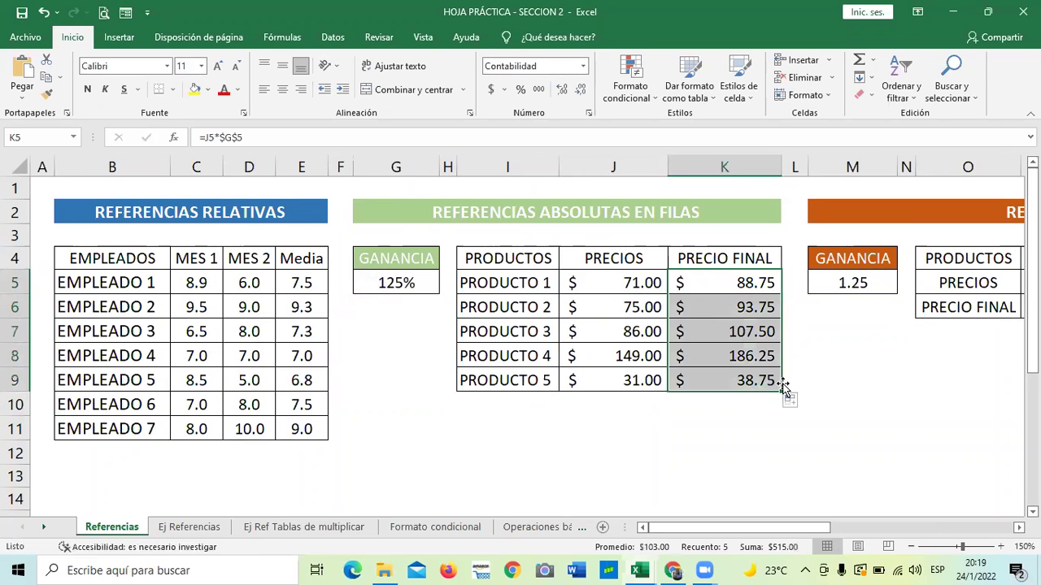
pyautogui.click(829, 399)
pyautogui.click(764, 461)
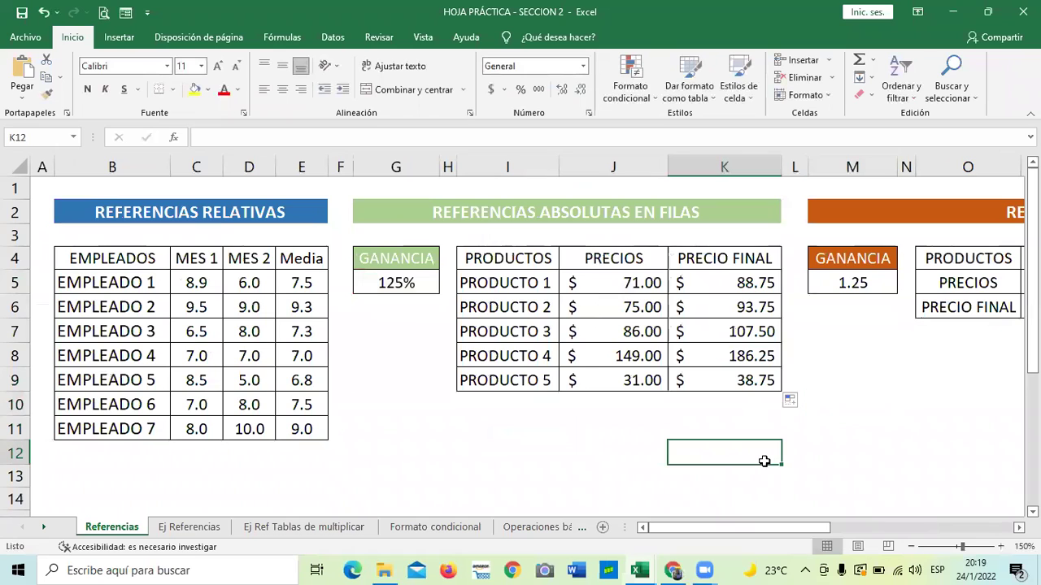
pyautogui.moveTo(739, 529); pyautogui.dragTo(903, 544)
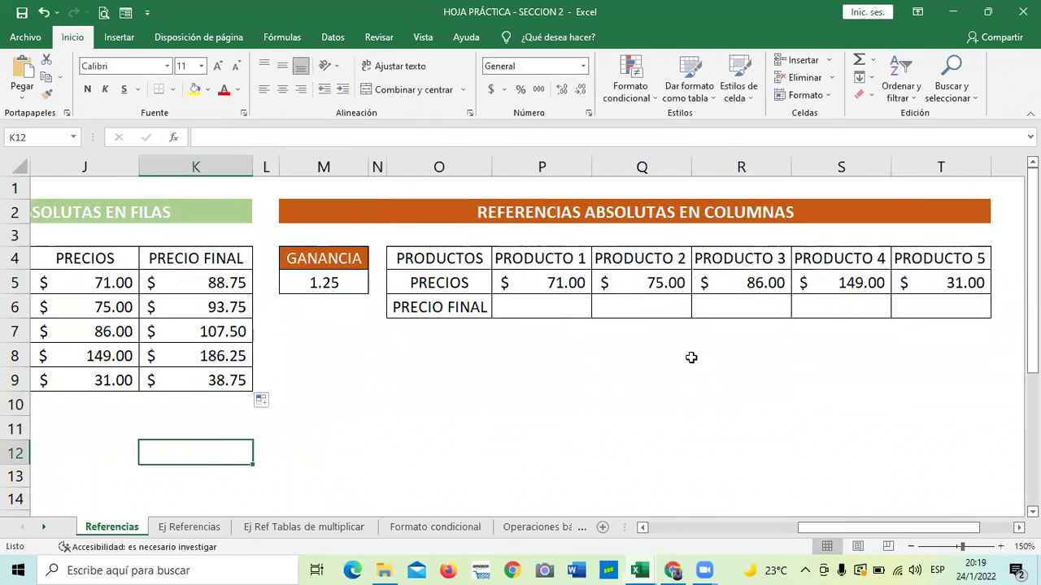
pyautogui.click(693, 423)
pyautogui.click(541, 307)
pyautogui.click(546, 282)
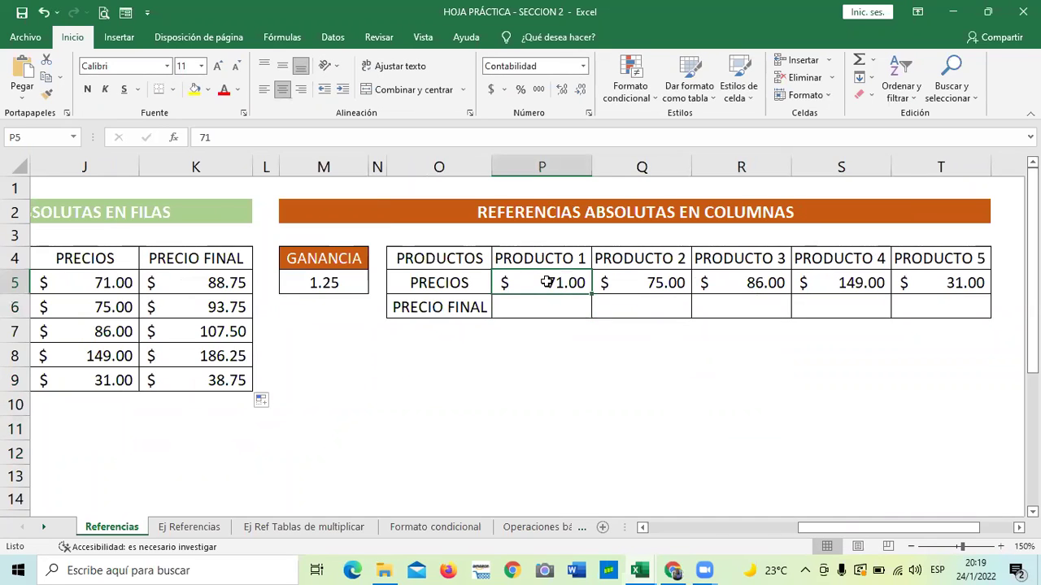
pyautogui.click(542, 302)
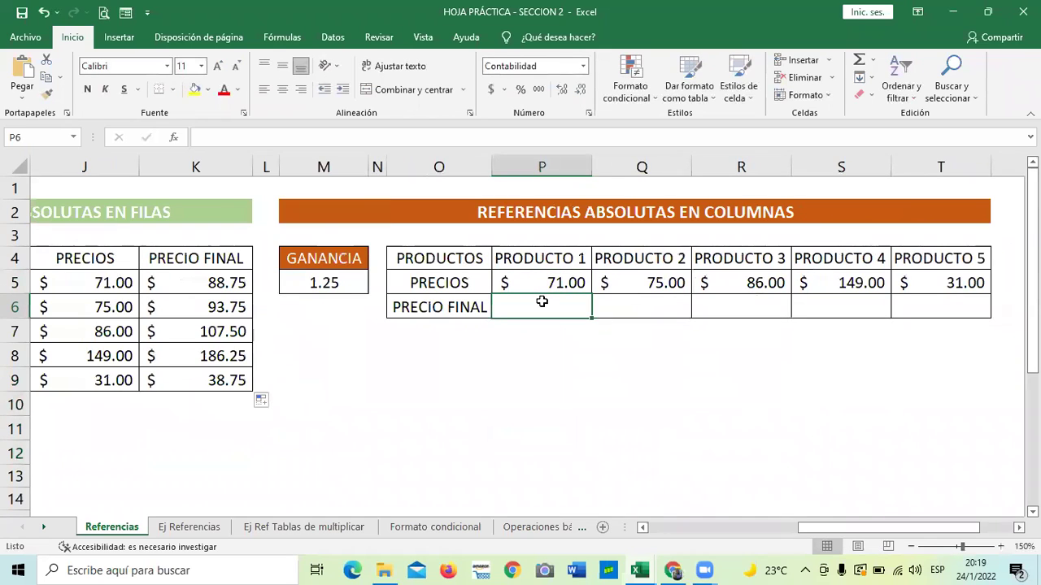
pyautogui.write('=')
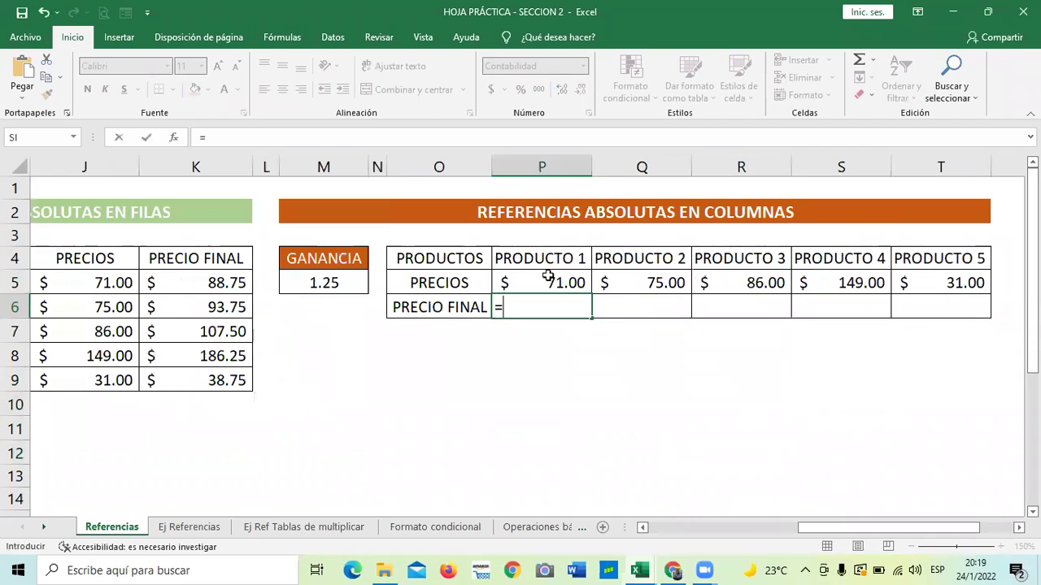
pyautogui.click(548, 277)
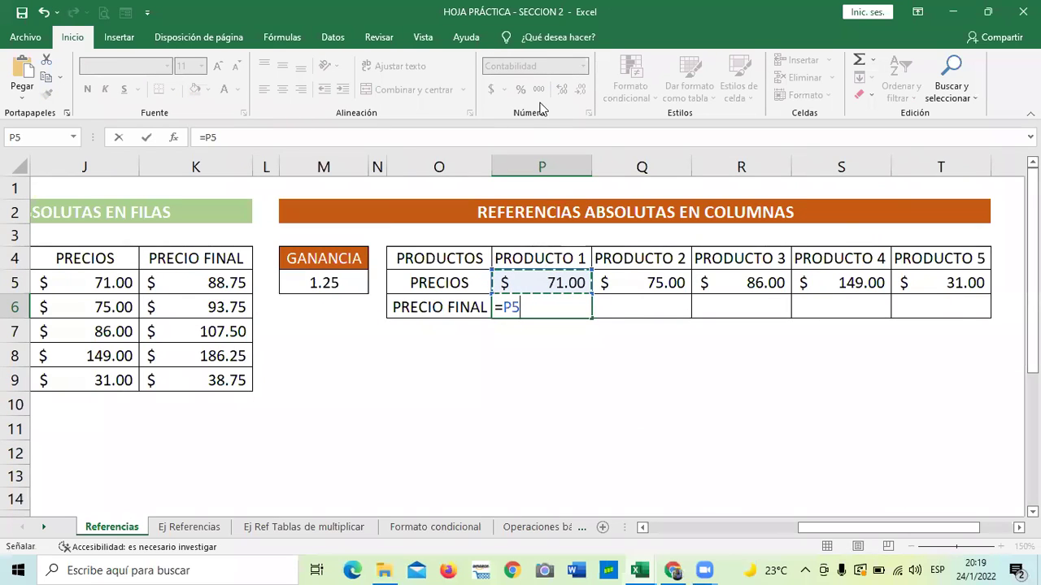
pyautogui.press('Return')
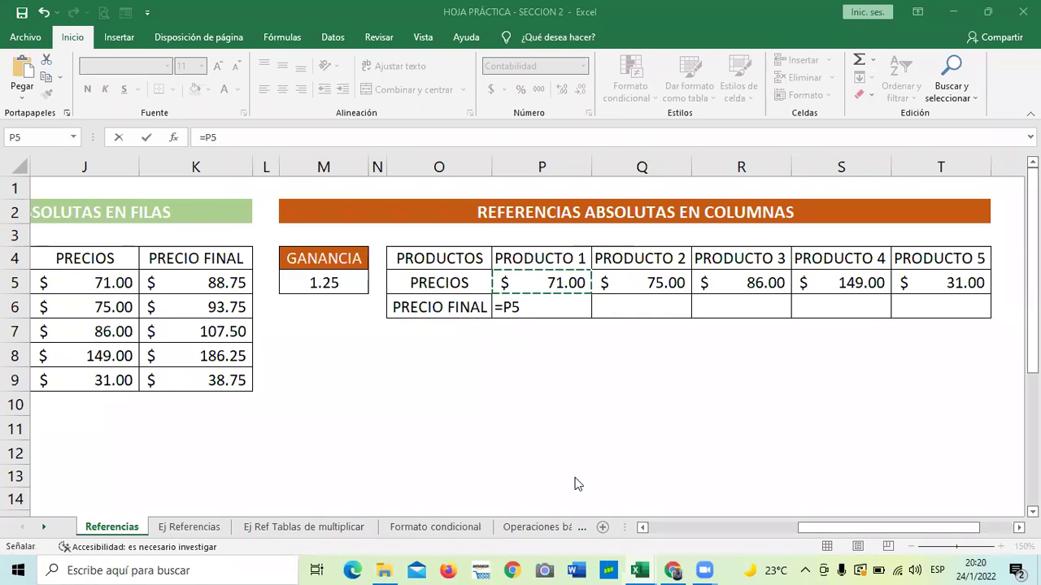
pyautogui.press('F2')
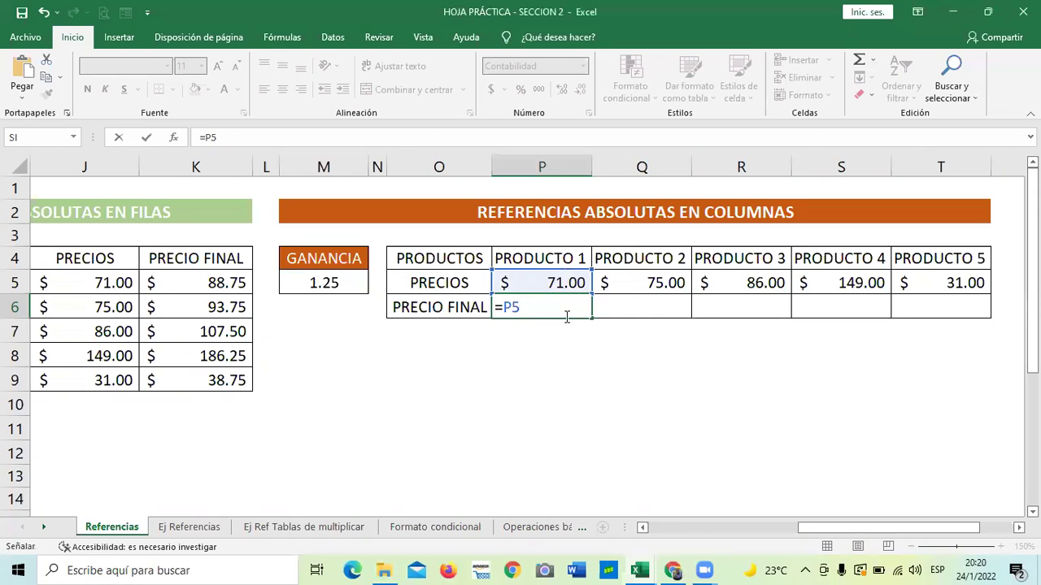
pyautogui.press('BackSpace')
pyautogui.press('BackSpace')
pyautogui.press('BackSpace')
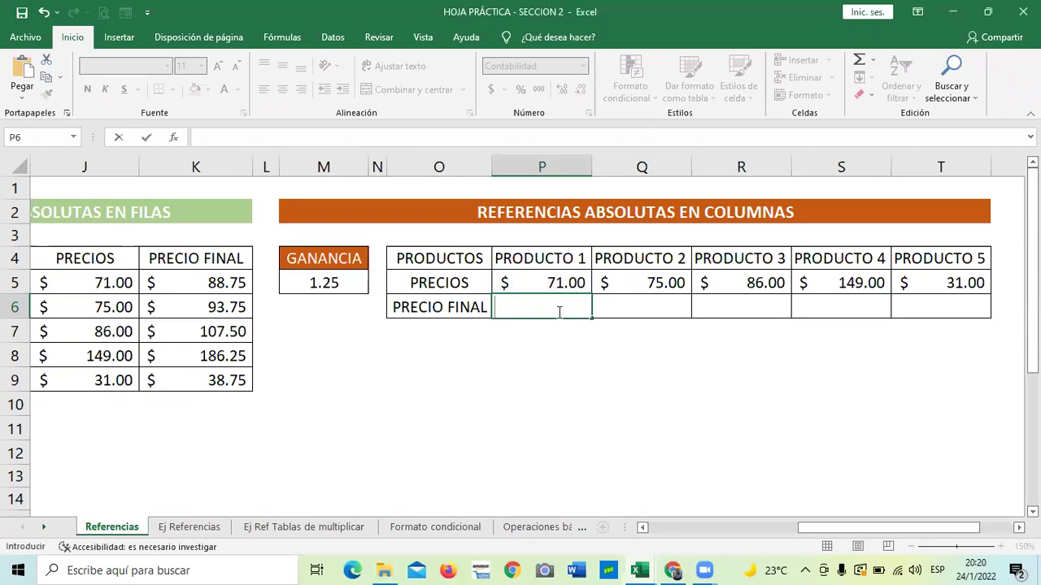
pyautogui.click(505, 365)
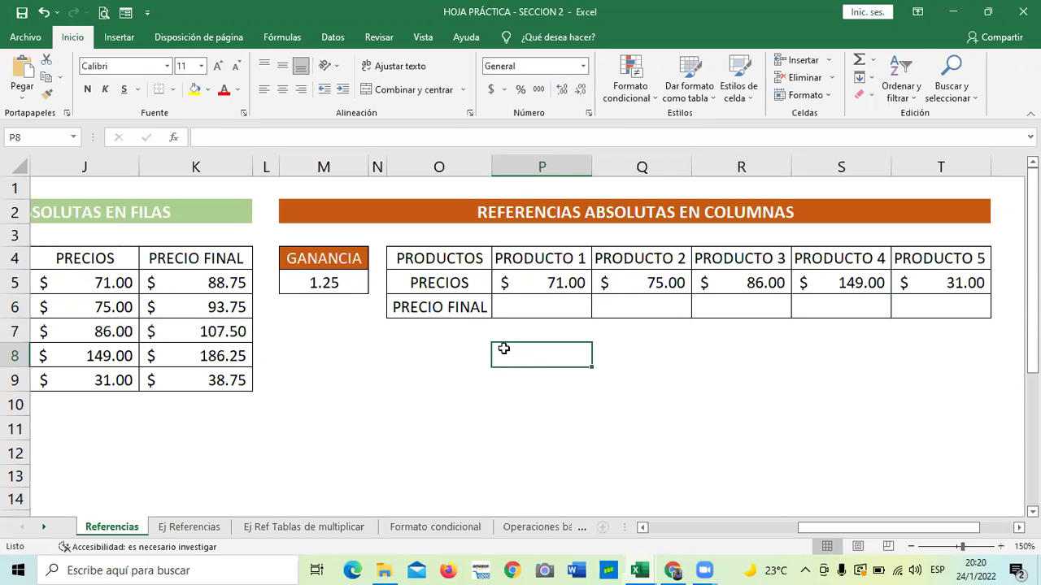
pyautogui.click(437, 383)
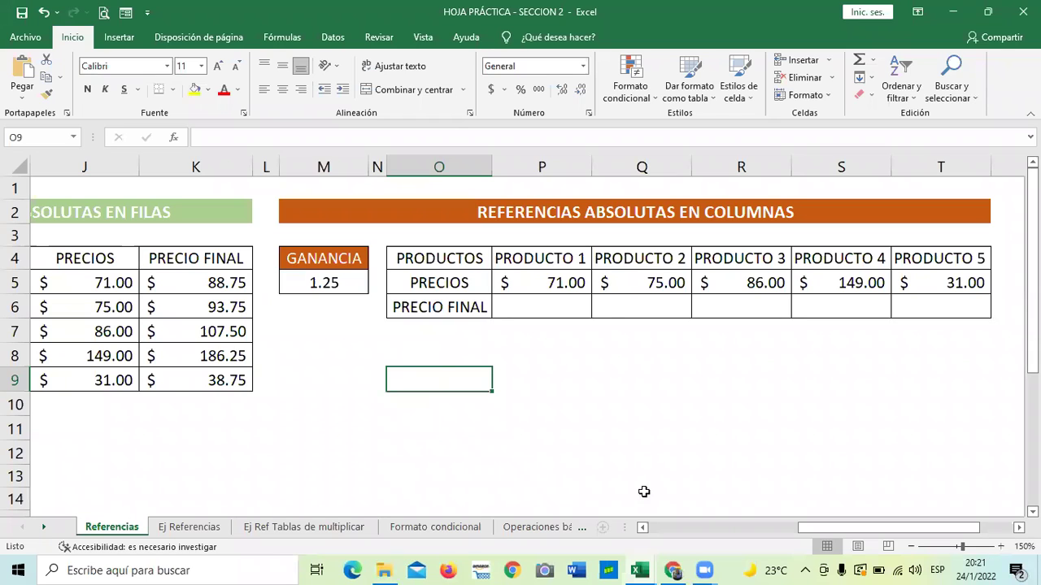
pyautogui.click(581, 361)
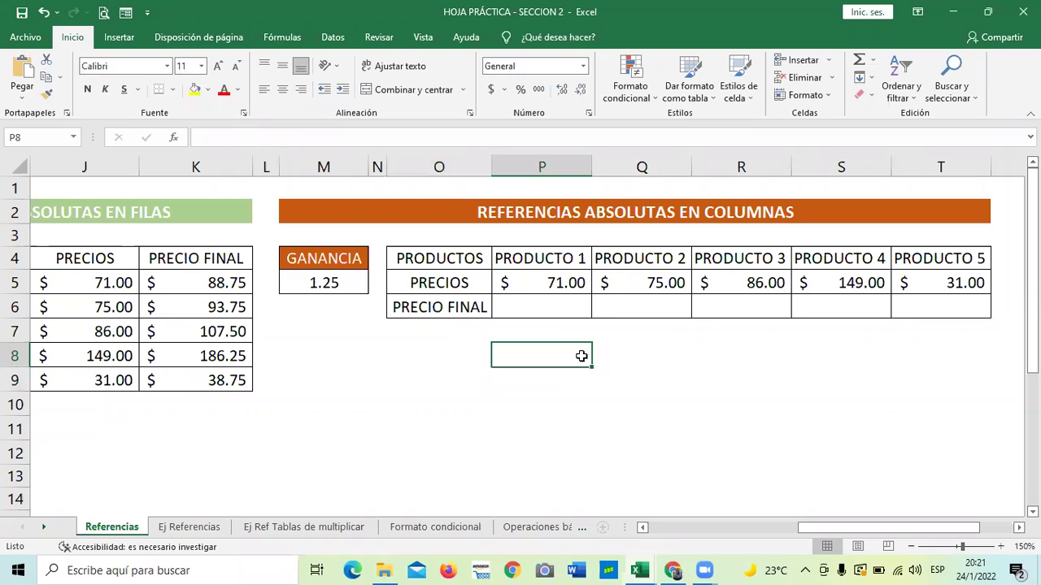
pyautogui.click(662, 352)
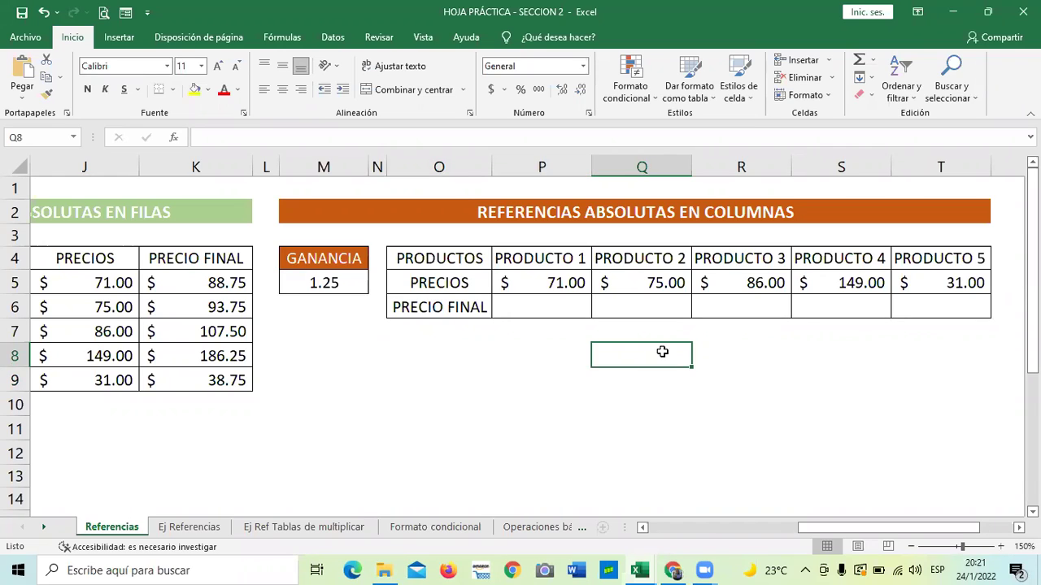
pyautogui.click(542, 389)
# Step: Enter the formula =P5*$M$5 in cell P6 as the PRODUCTO 1 final price in the REFERENCIAS ABSOLUTAS EN COLUMNAS exercise
pyautogui.click(529, 304)
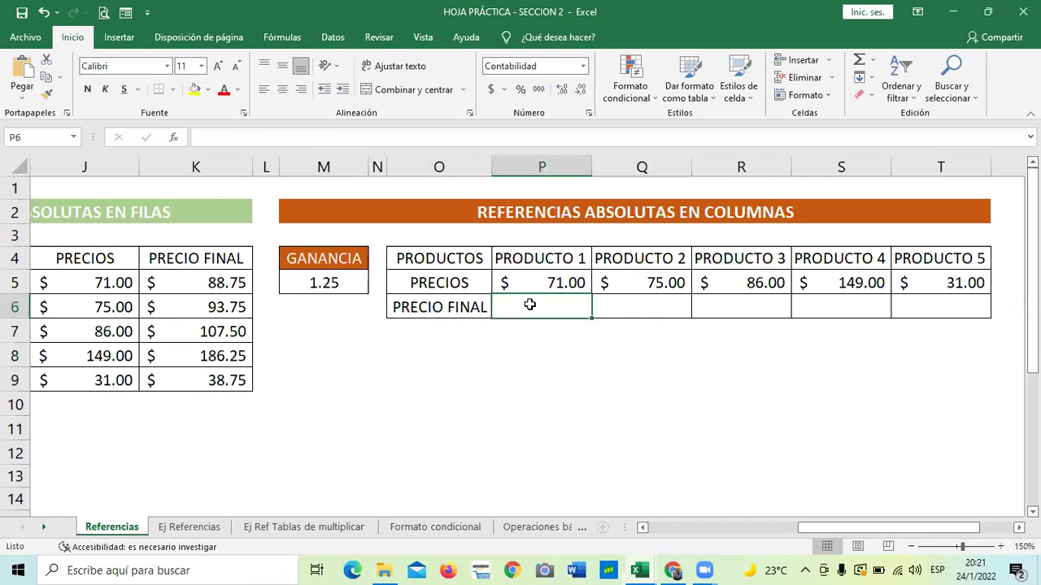
pyautogui.write('=')
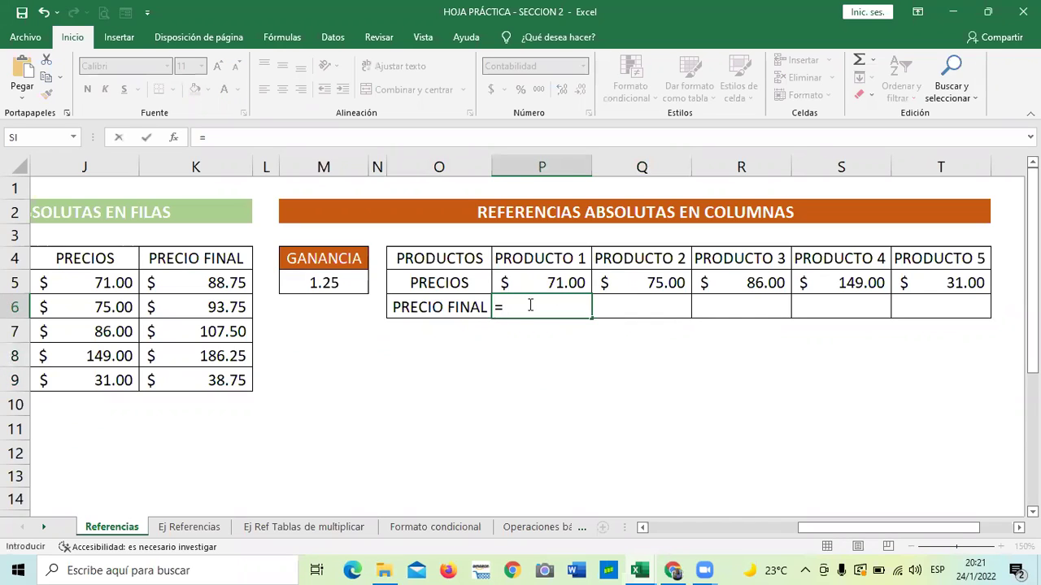
pyautogui.click(537, 281)
pyautogui.write('*')
pyautogui.click(327, 281)
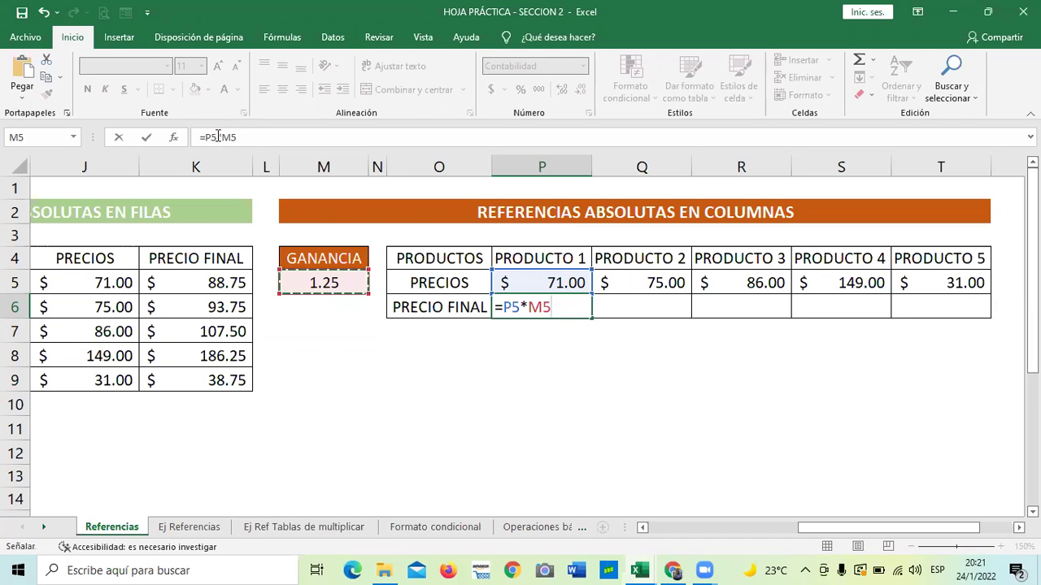
pyautogui.click(221, 137)
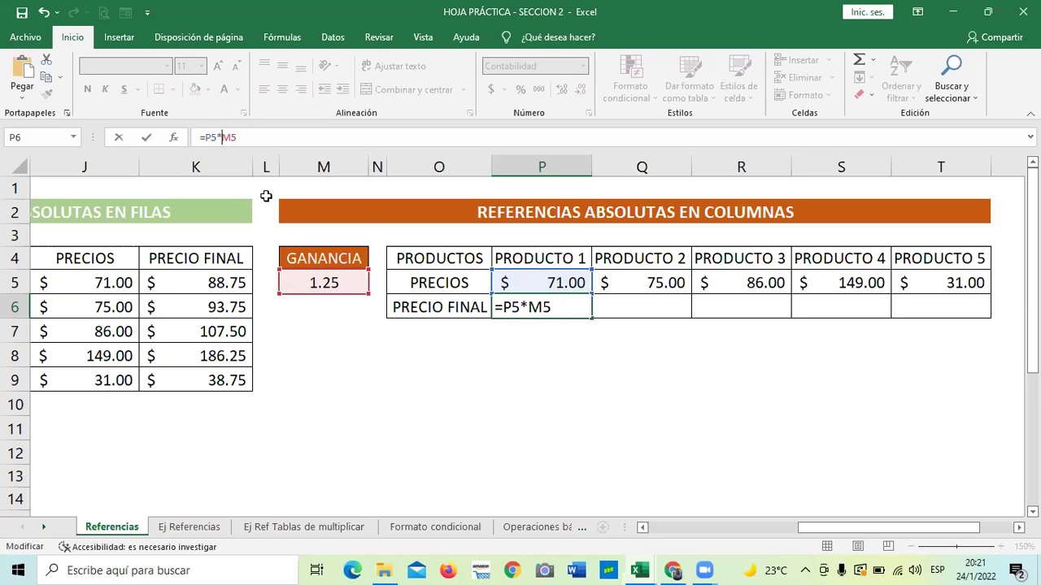
pyautogui.write('$M')
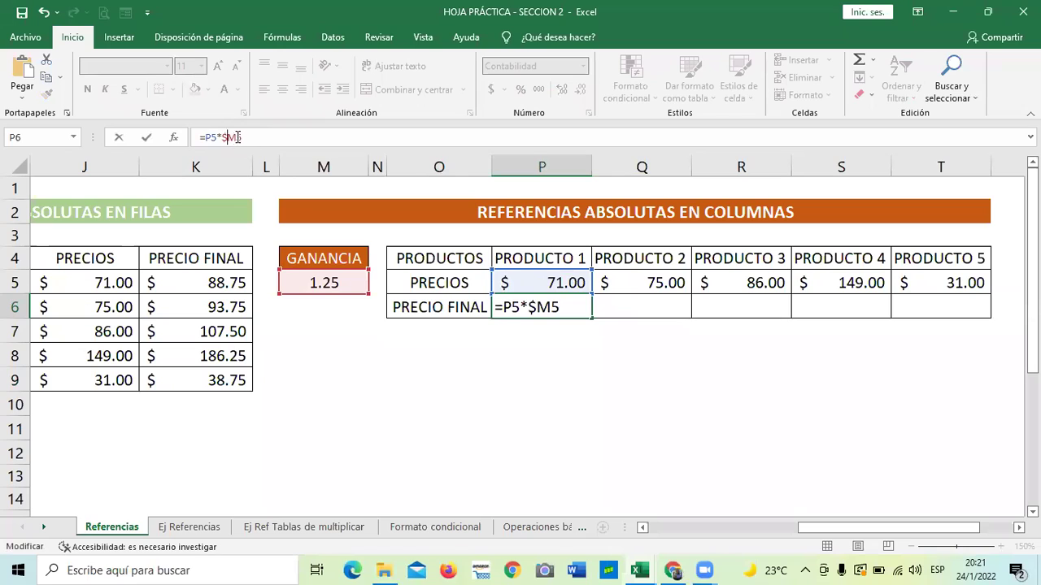
pyautogui.write('$')
pyautogui.press('Return')
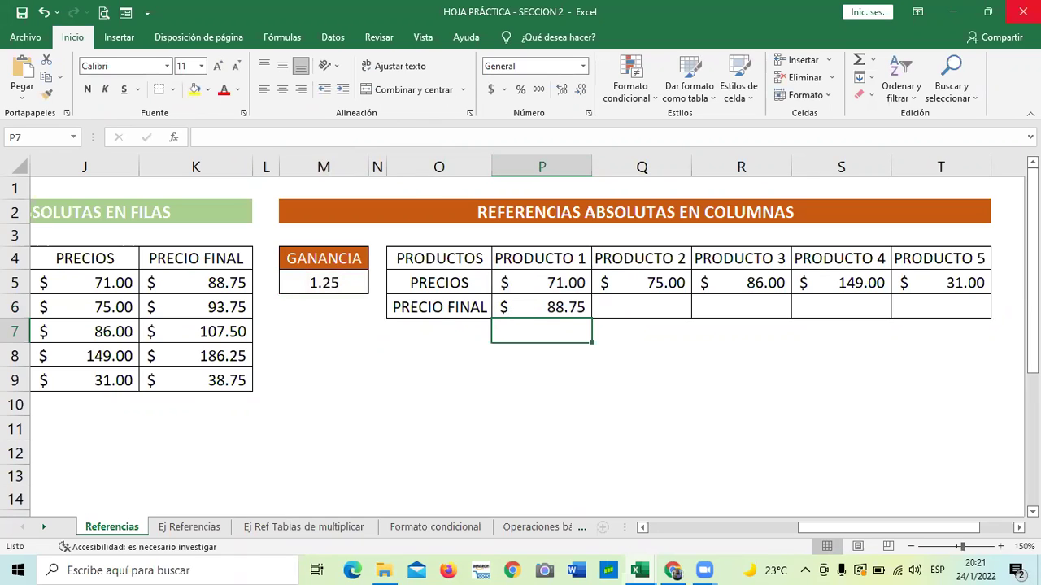
# Step: Try filling the =P5*$M$5 formula from P6 across the PRECIO FINAL row through PRODUCTO 5, and undo the fill
pyautogui.click(558, 302)
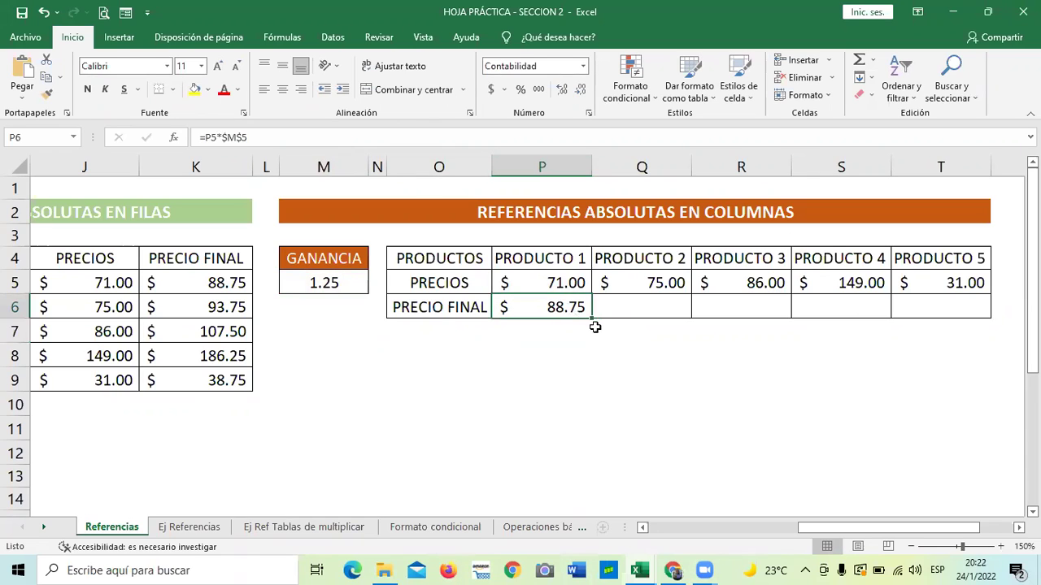
pyautogui.moveTo(592, 319); pyautogui.dragTo(951, 336)
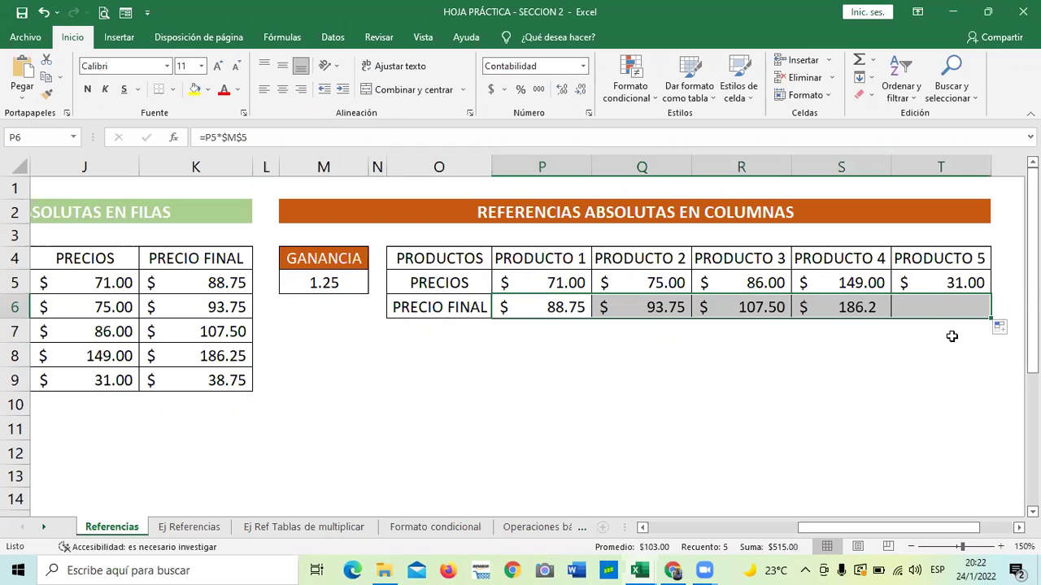
pyautogui.click(769, 342)
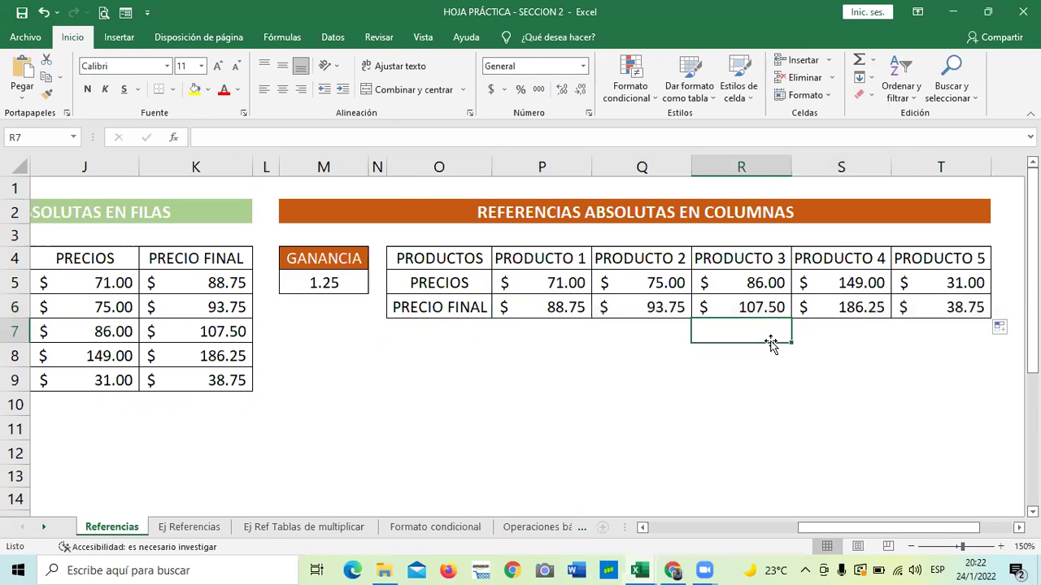
pyautogui.click(509, 297)
pyautogui.click(46, 13)
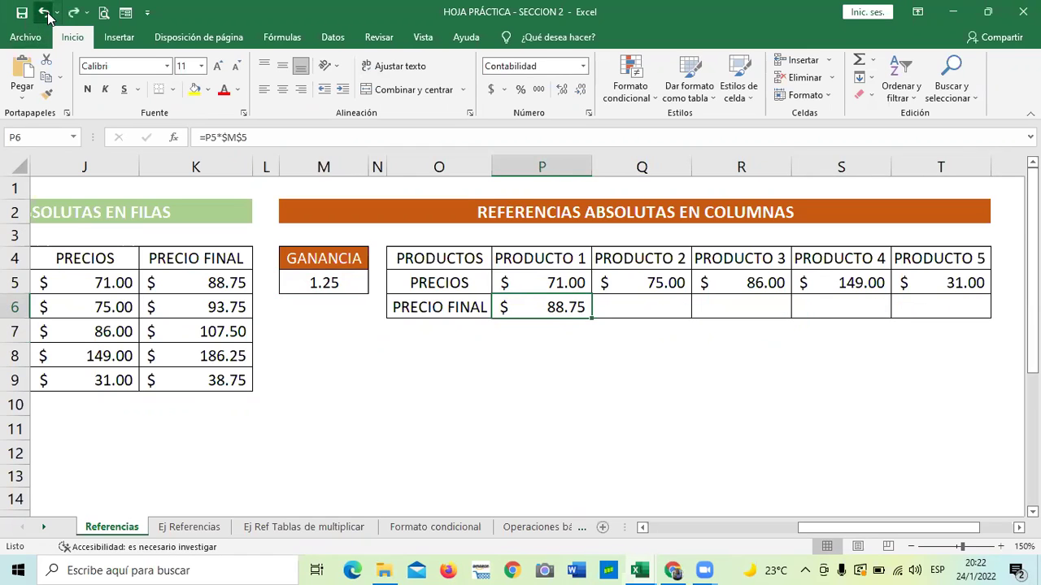
# Step: Change the formula in P6 to =P5*$M5 so that only the column of the GANANCIA reference is fixed
pyautogui.click(255, 137)
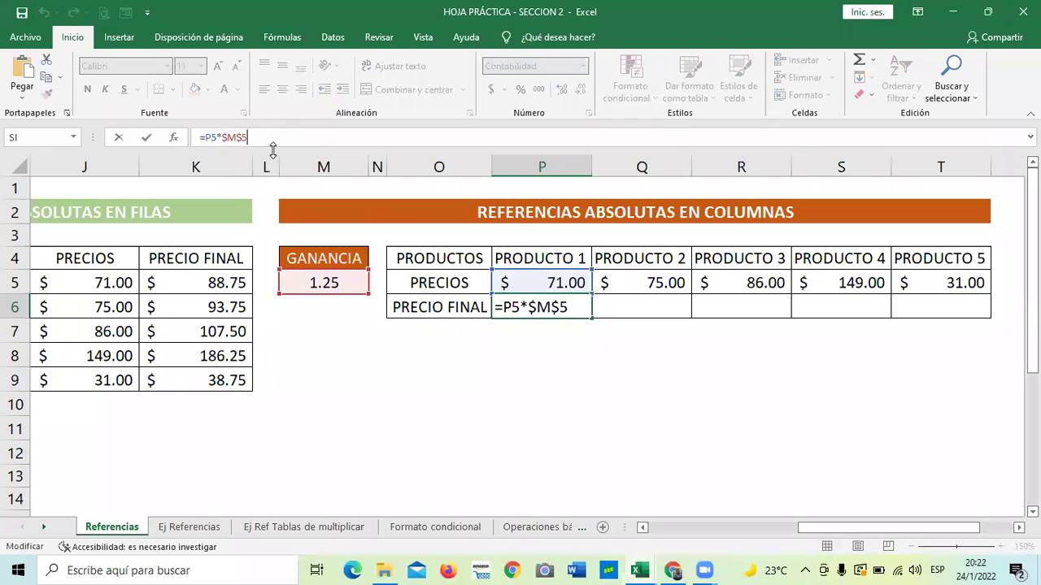
pyautogui.press('BackSpace')
pyautogui.press('BackSpace')
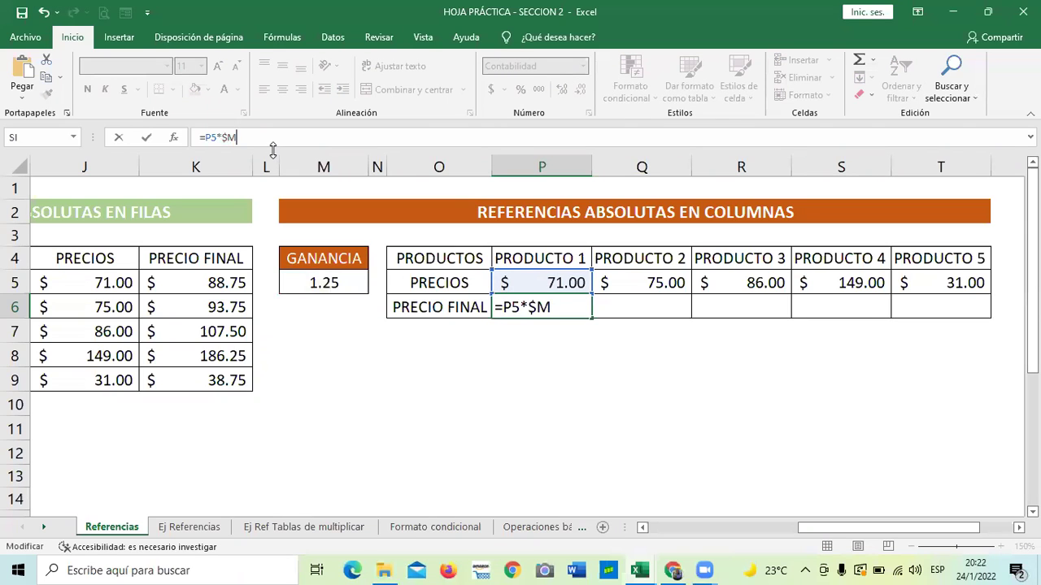
pyautogui.write('5')
pyautogui.press('Return')
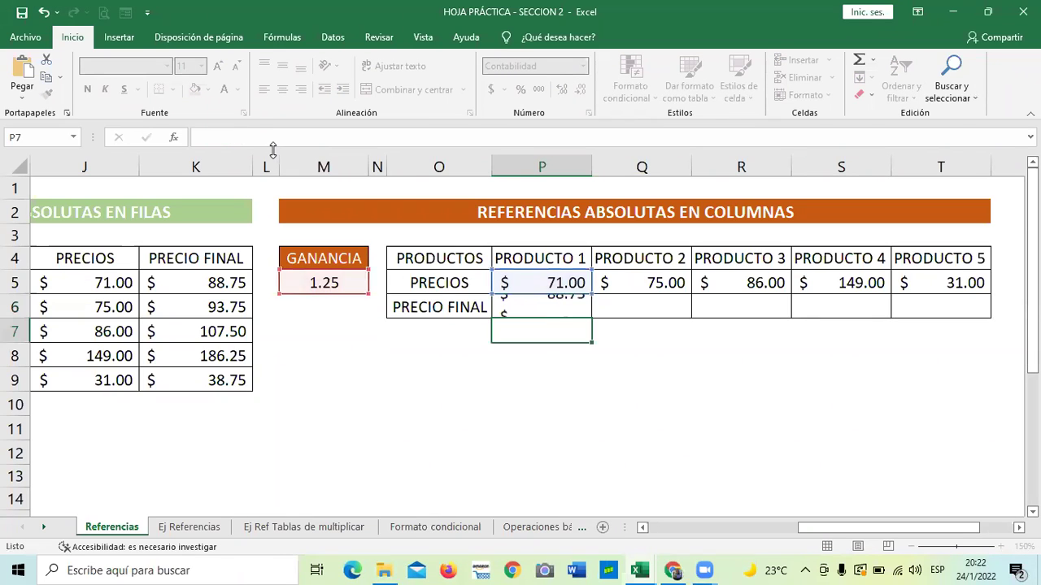
# Step: Fill the formula with the fixed GANANCIA column from P6 across the PRECIO FINAL row through PRODUCTO 5
pyautogui.click(557, 301)
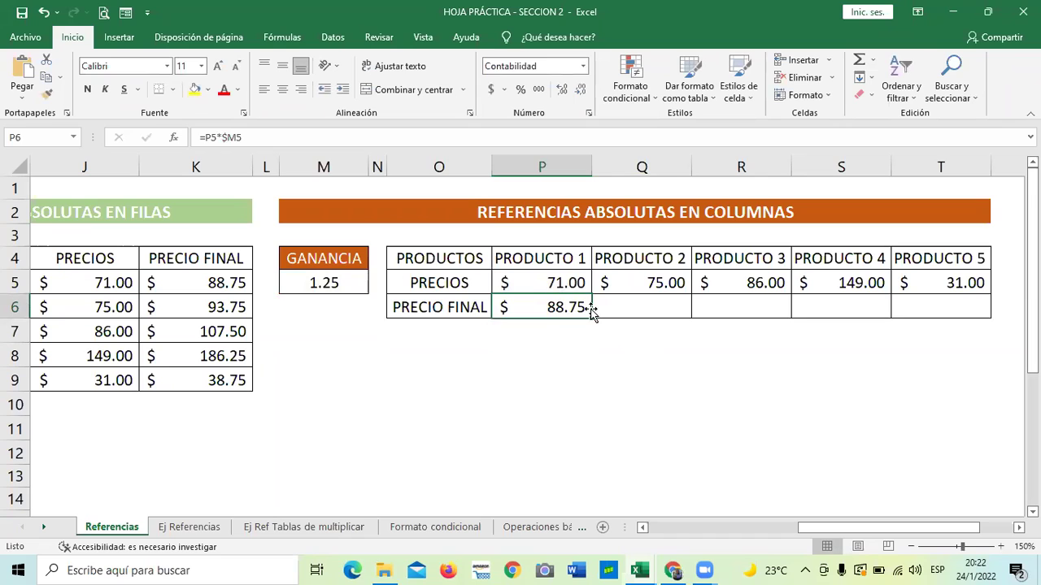
pyautogui.moveTo(592, 318); pyautogui.dragTo(977, 326)
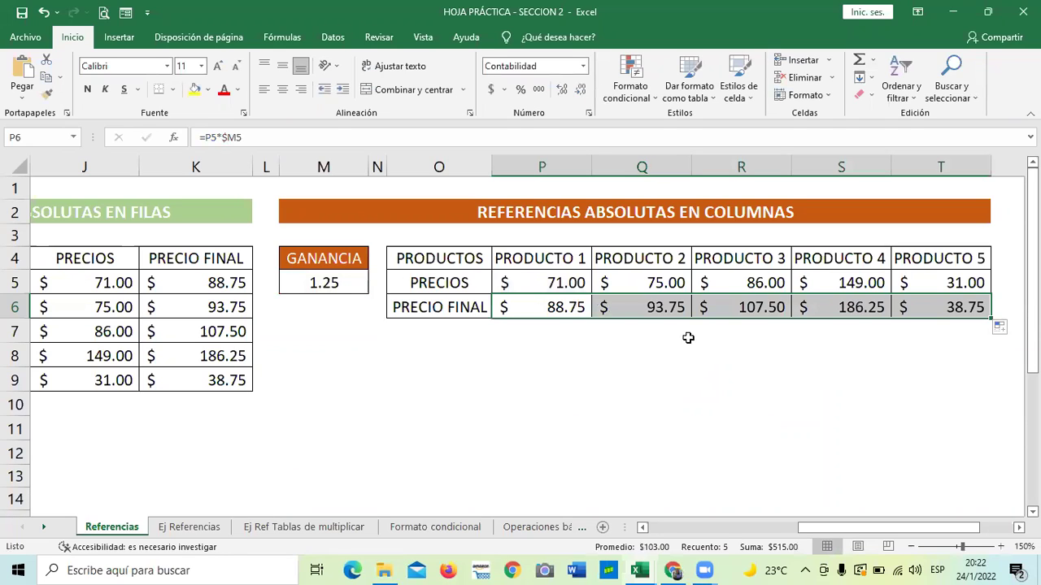
pyautogui.click(735, 379)
# Step: Check how the GANANCIA reference is carried in the PRECIO FINAL formulas of PRODUCTO 3, PRODUCTO 4 and PRODUCTO 5
pyautogui.click(729, 309)
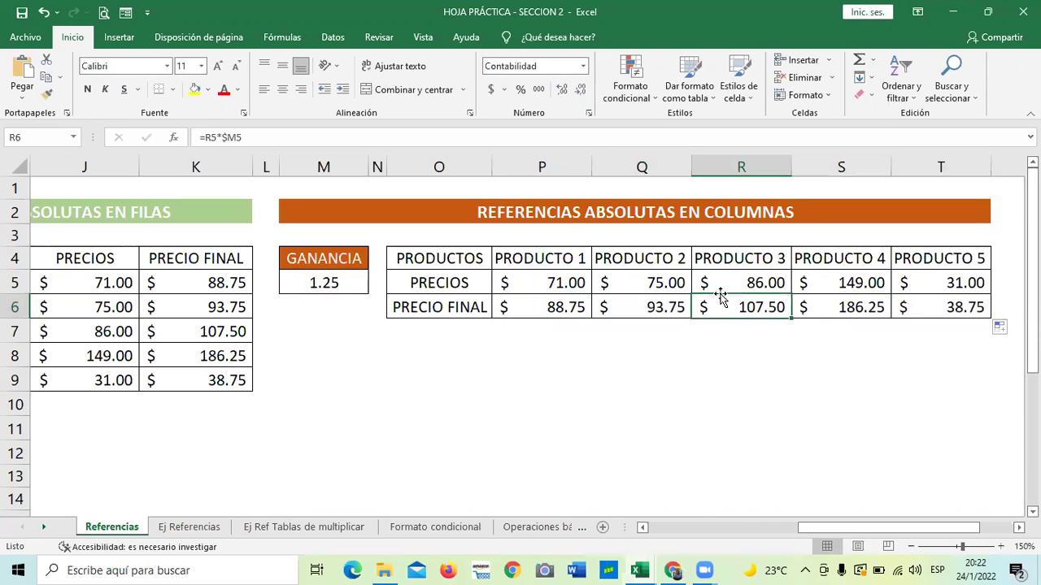
pyautogui.click(252, 139)
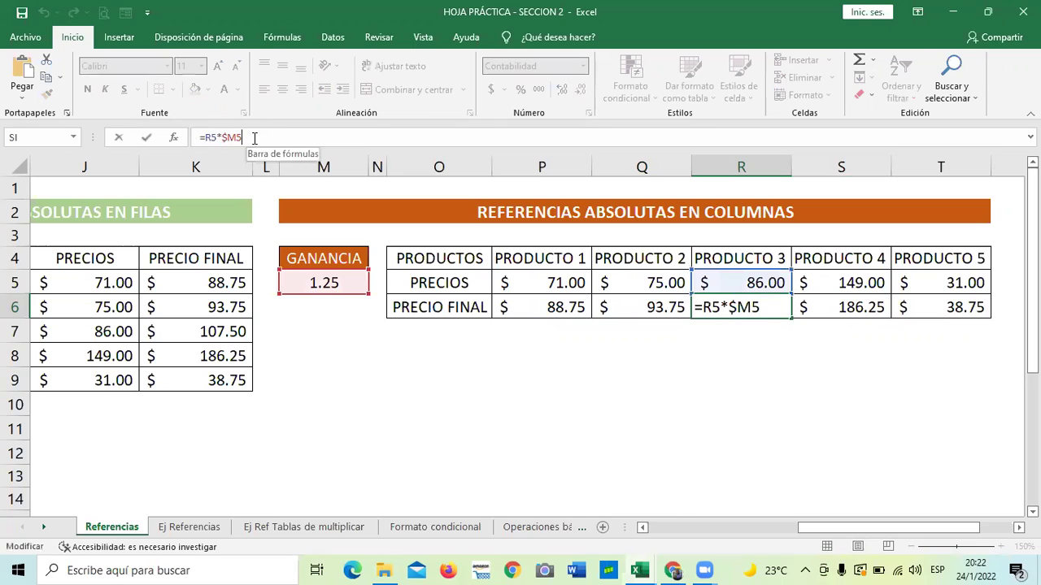
pyautogui.hotkey('ctrl', 'Return')
pyautogui.click(824, 303)
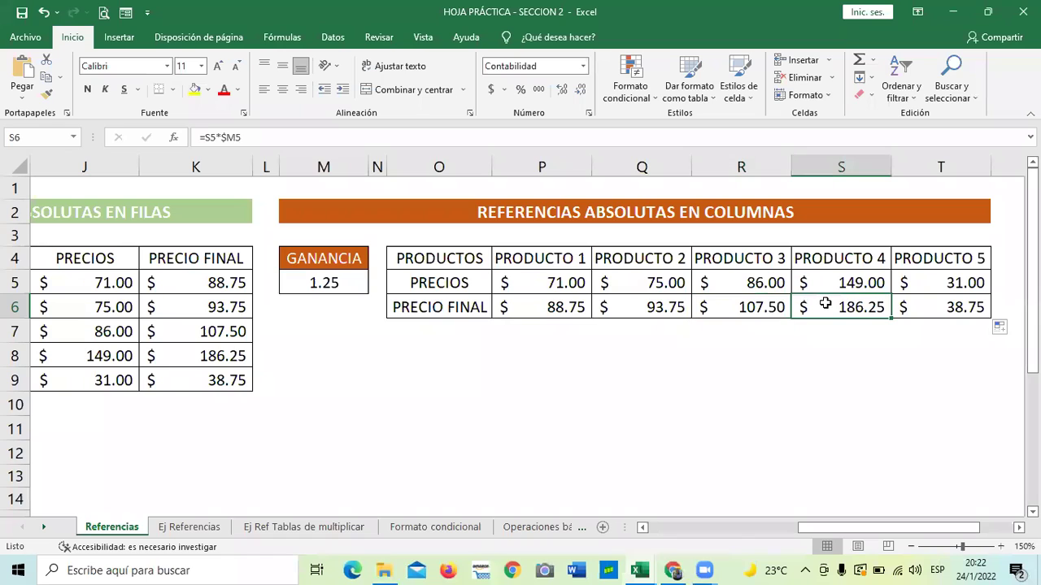
pyautogui.click(908, 309)
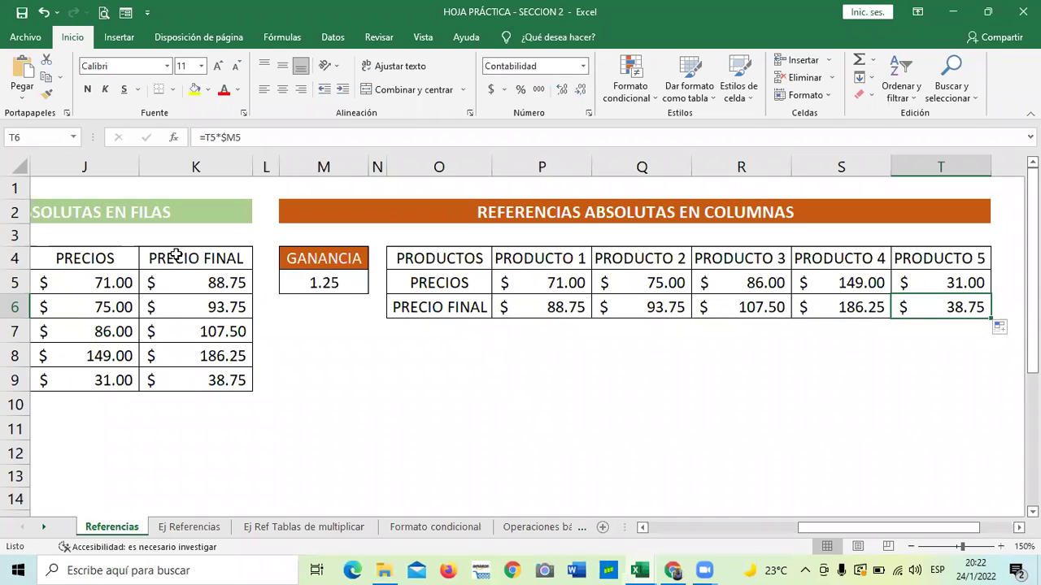
pyautogui.click(582, 429)
pyautogui.click(655, 406)
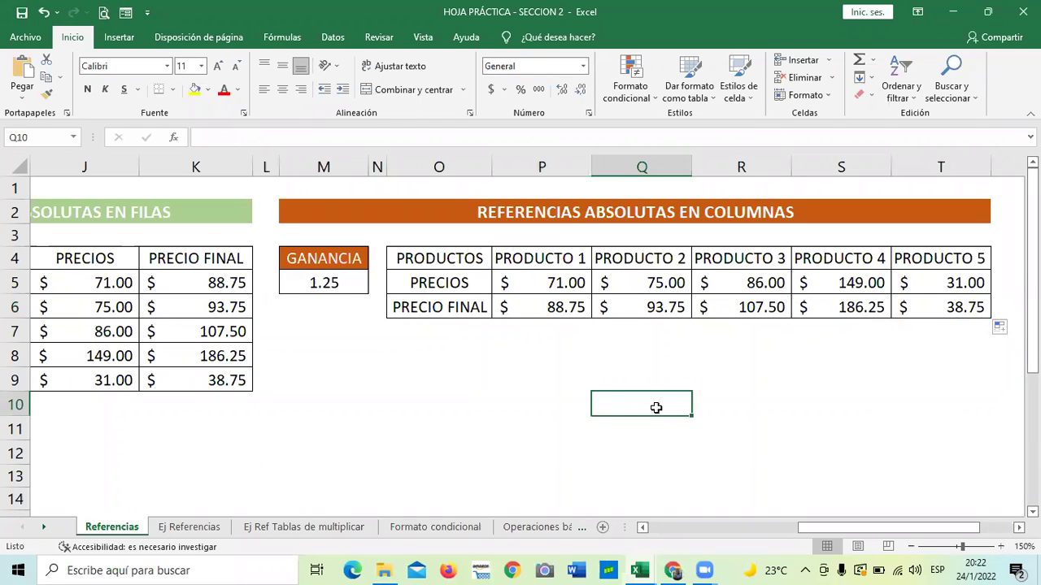
pyautogui.moveTo(885, 530); pyautogui.dragTo(821, 532)
pyautogui.click(490, 410)
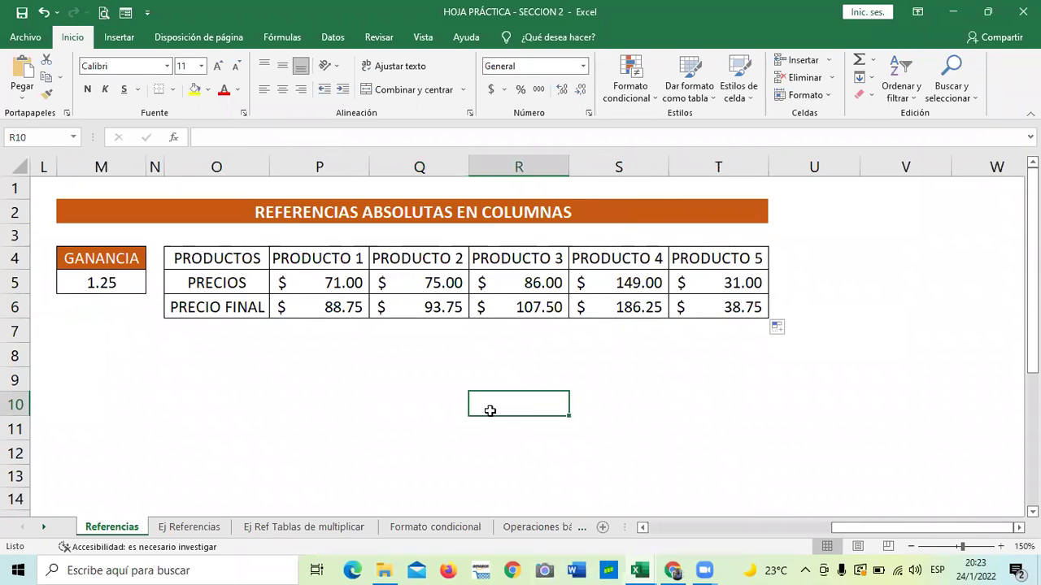
pyautogui.click(800, 393)
pyautogui.moveTo(889, 532); pyautogui.dragTo(691, 530)
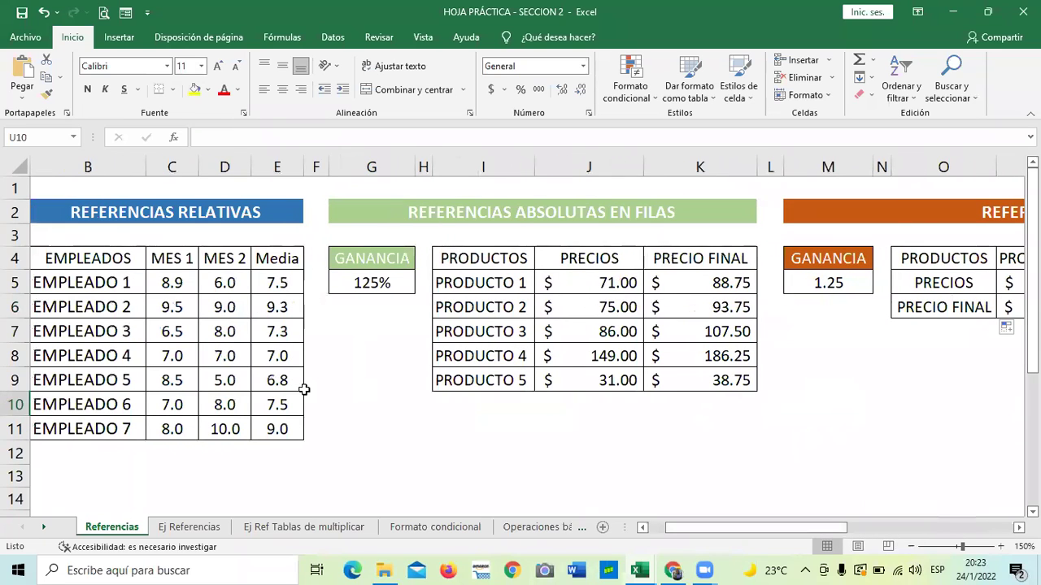
pyautogui.click(365, 448)
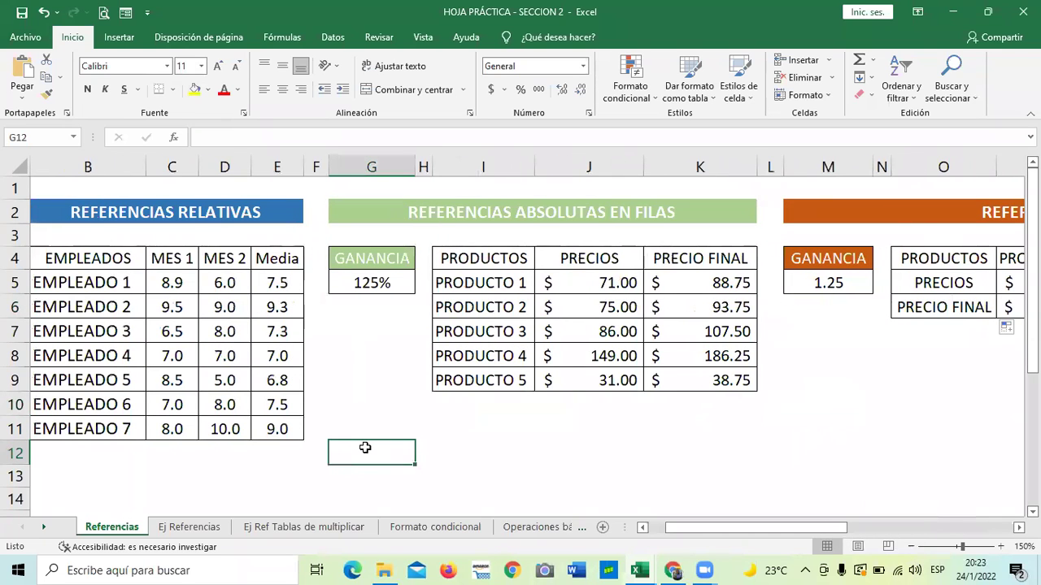
pyautogui.click(529, 460)
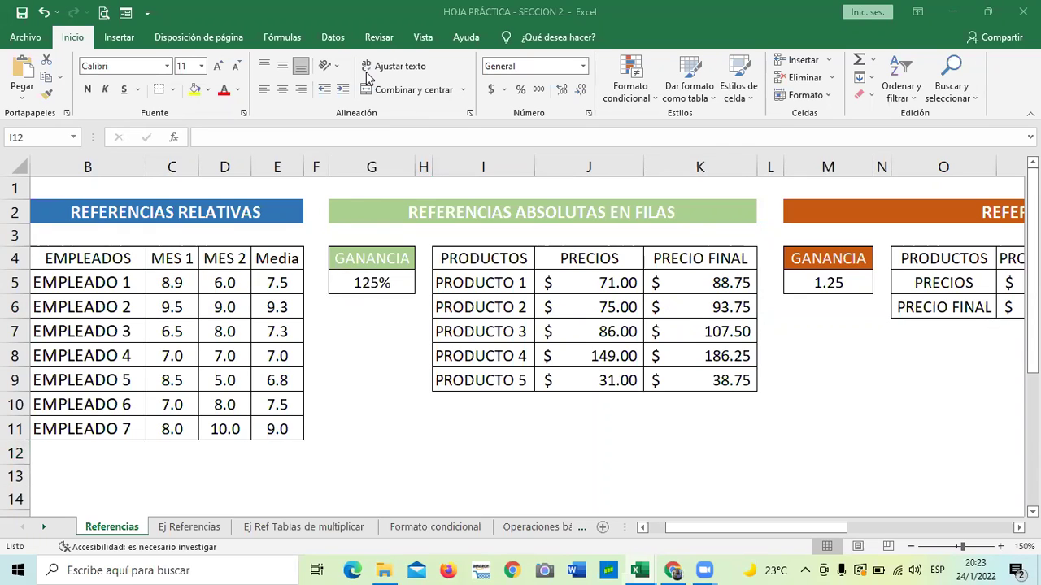
# Step: Clear the PRECIO FINAL row P6:T6 in the REFERENCIAS ABSOLUTAS EN COLUMNAS exercise
pyautogui.click(693, 531)
pyautogui.moveTo(801, 530); pyautogui.dragTo(971, 529)
pyautogui.moveTo(323, 305); pyautogui.dragTo(732, 307)
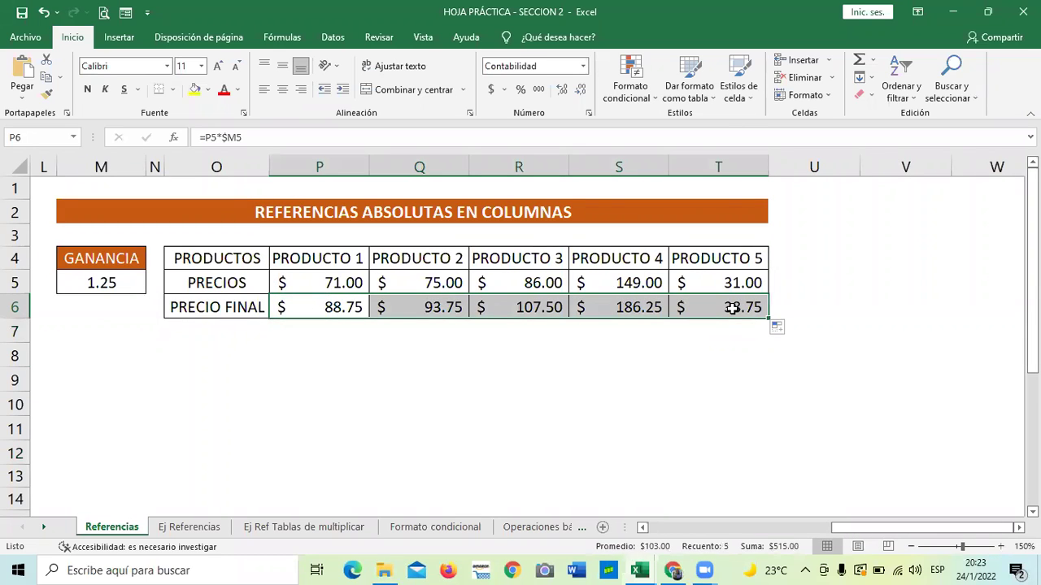
pyautogui.press('Delete')
pyautogui.click(501, 444)
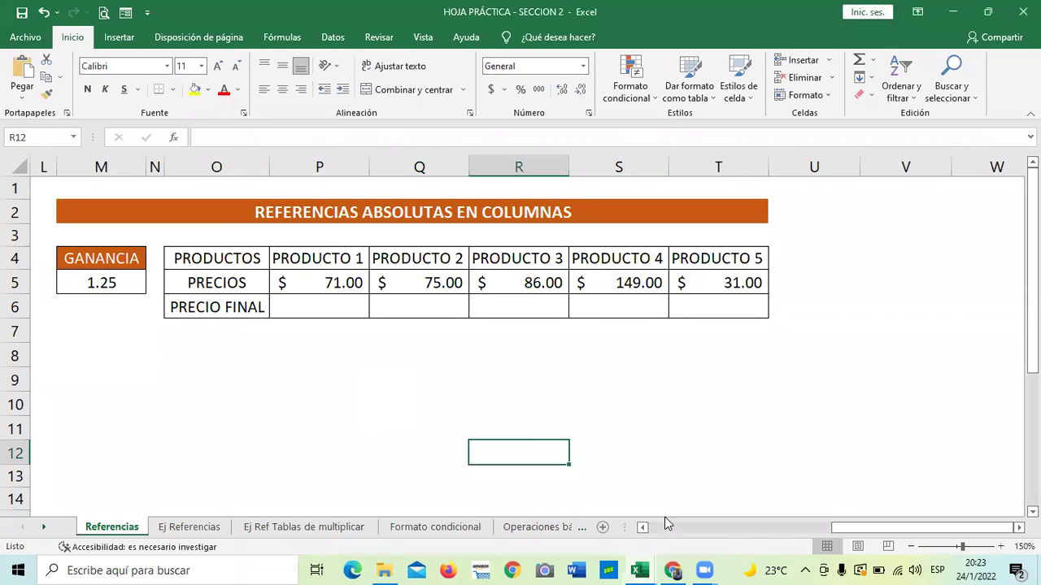
# Step: Clear the PRECIO FINAL column K5:K9 in the REFERENCIAS ABSOLUTAS EN FILAS exercise
pyautogui.moveTo(883, 528); pyautogui.dragTo(750, 529)
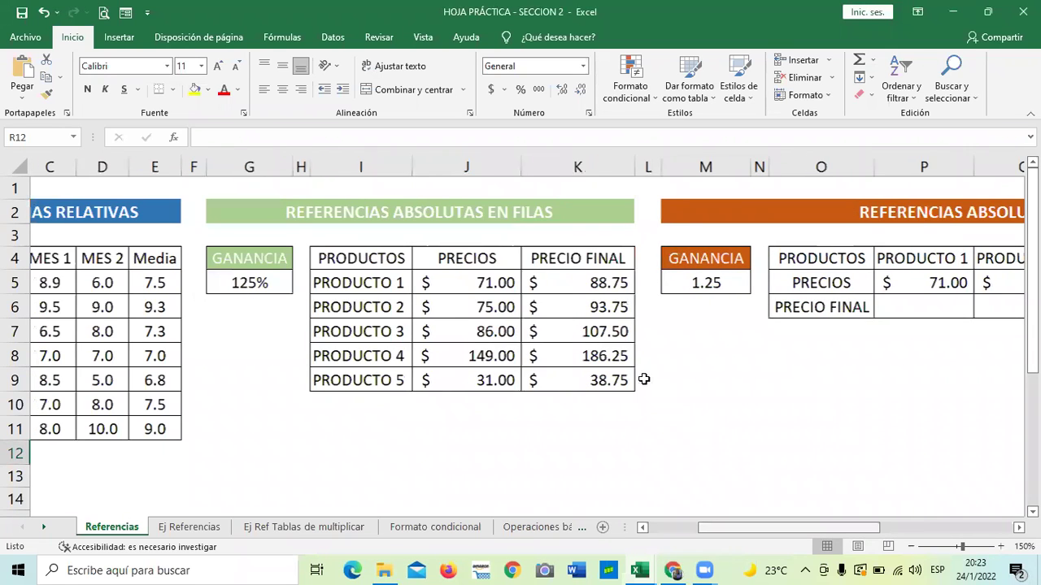
pyautogui.hscroll(1, 593, 334)
pyautogui.moveTo(539, 279); pyautogui.dragTo(529, 384)
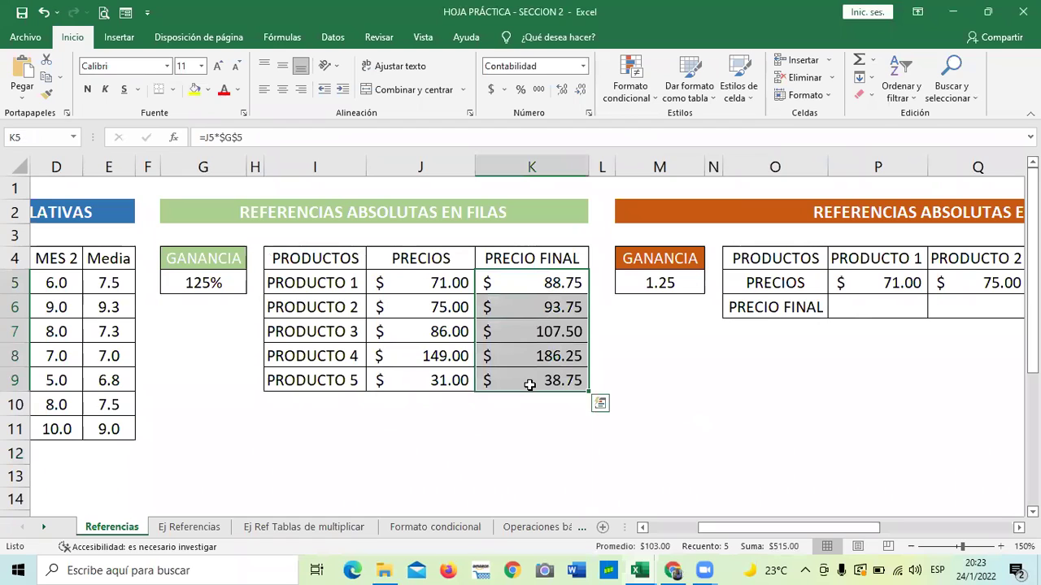
pyautogui.press('Delete')
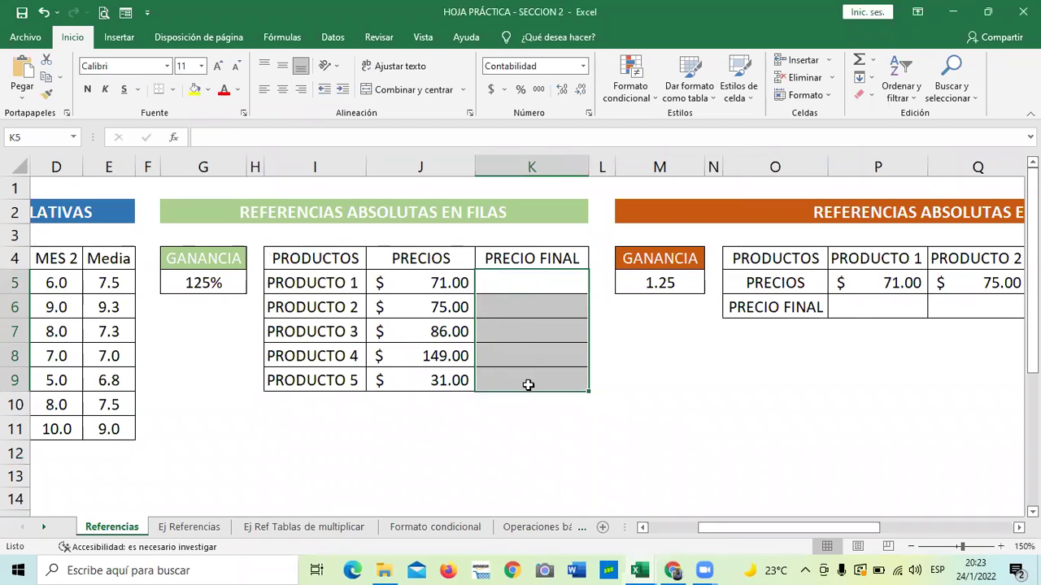
pyautogui.click(719, 433)
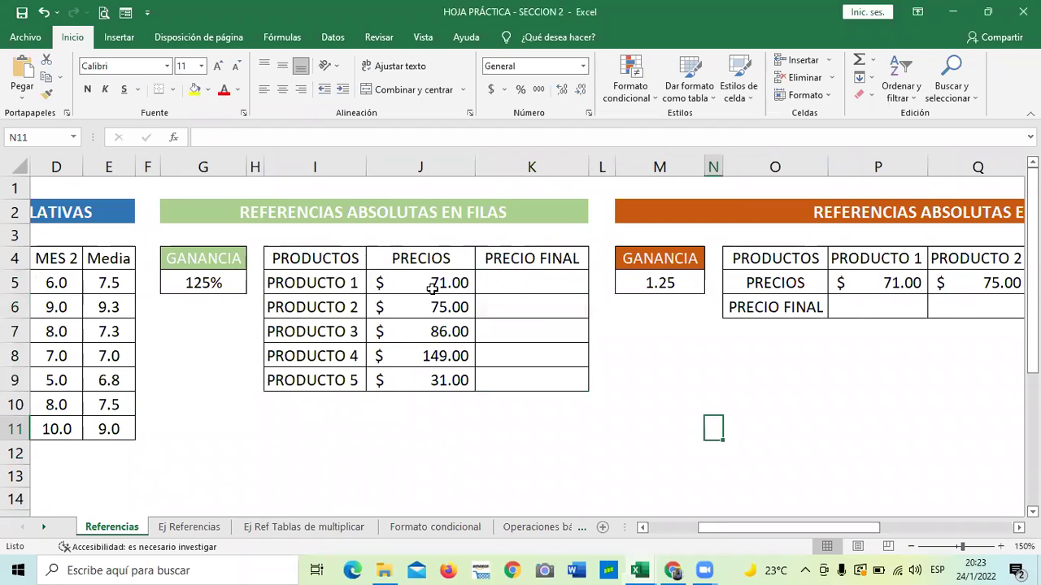
# Step: Enter the formula =J5*125% in cell K5, with the GANANCIA percentage written directly as a constant
pyautogui.click(541, 285)
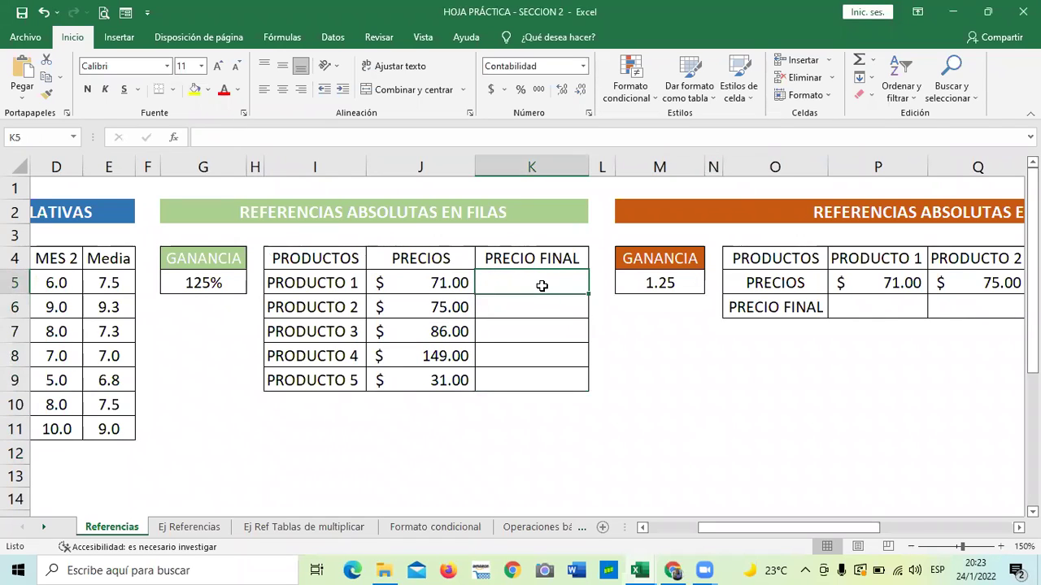
pyautogui.click(200, 283)
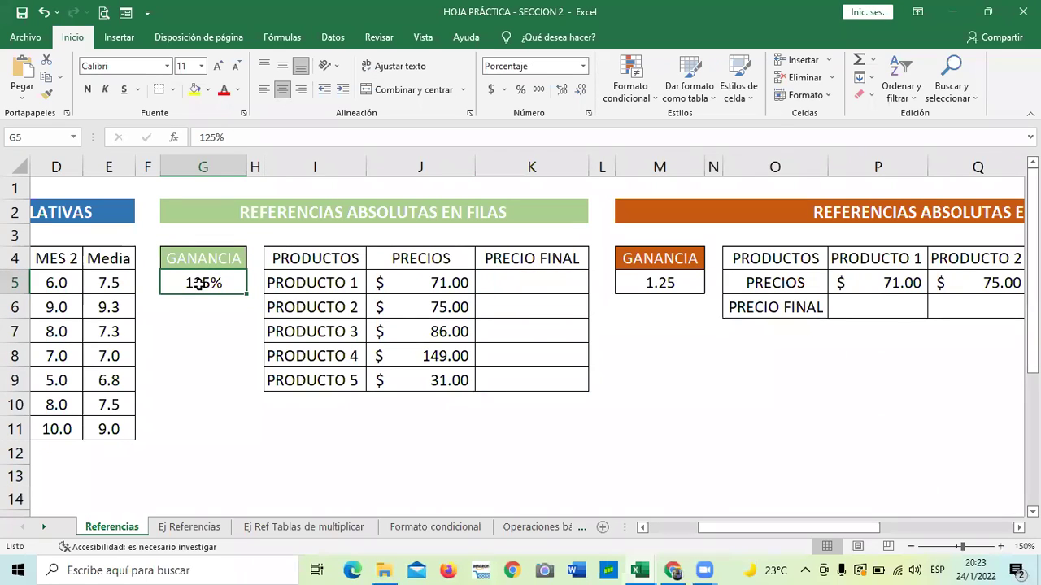
pyautogui.click(713, 405)
pyautogui.click(537, 277)
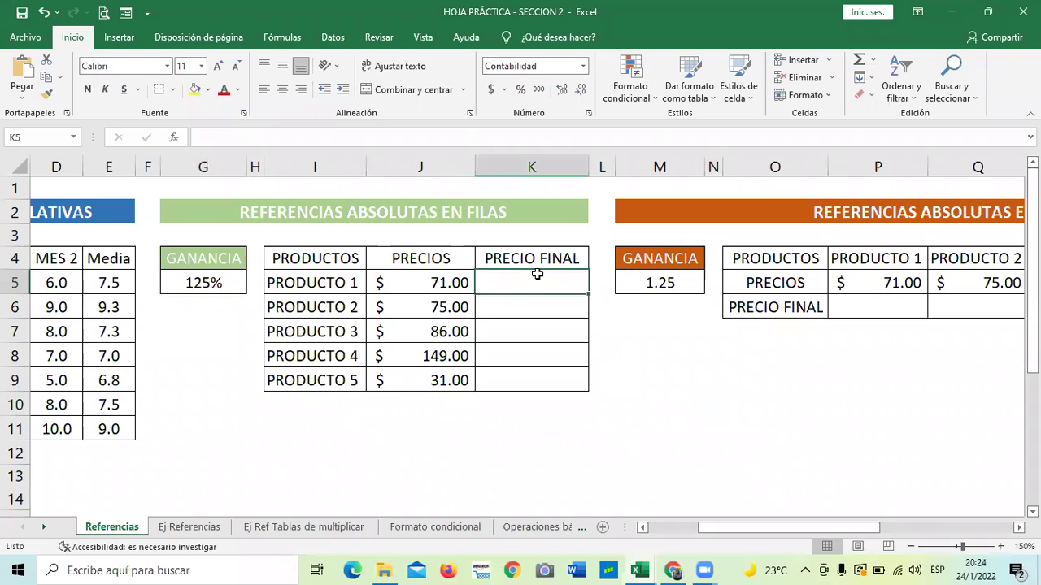
pyautogui.write('=')
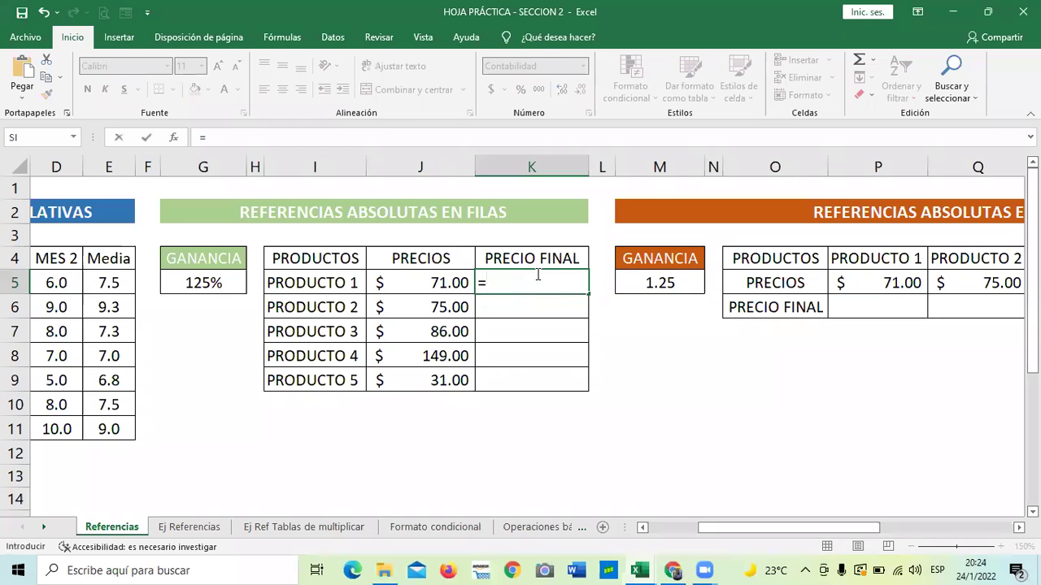
pyautogui.click(435, 276)
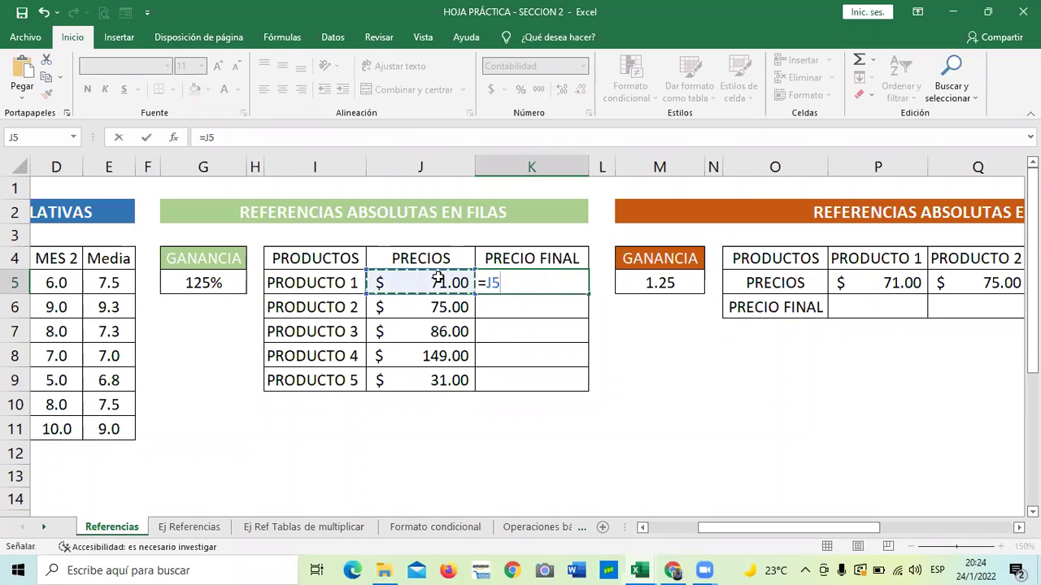
pyautogui.write('*')
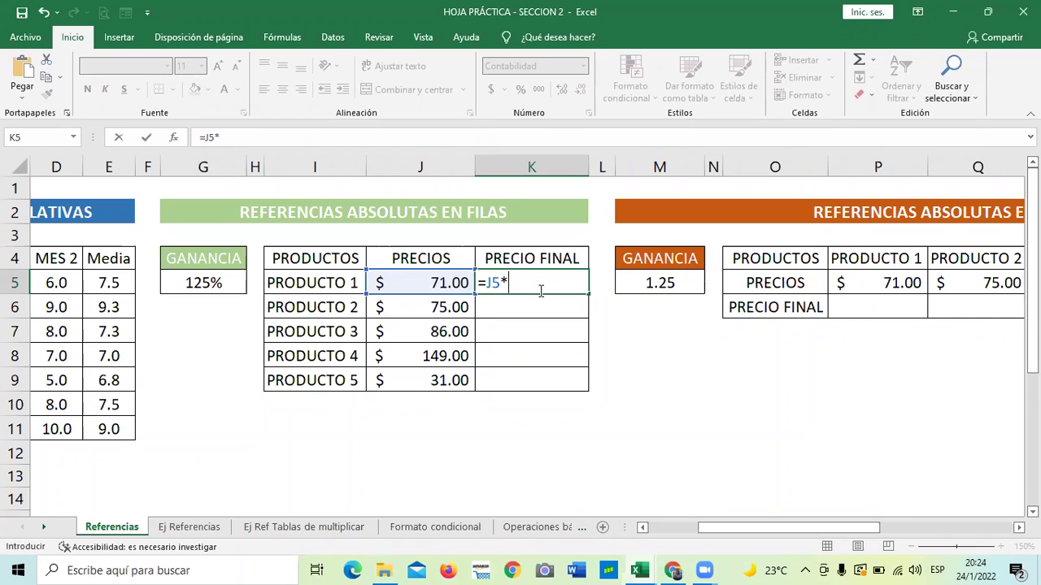
pyautogui.write('125%')
pyautogui.press('Return')
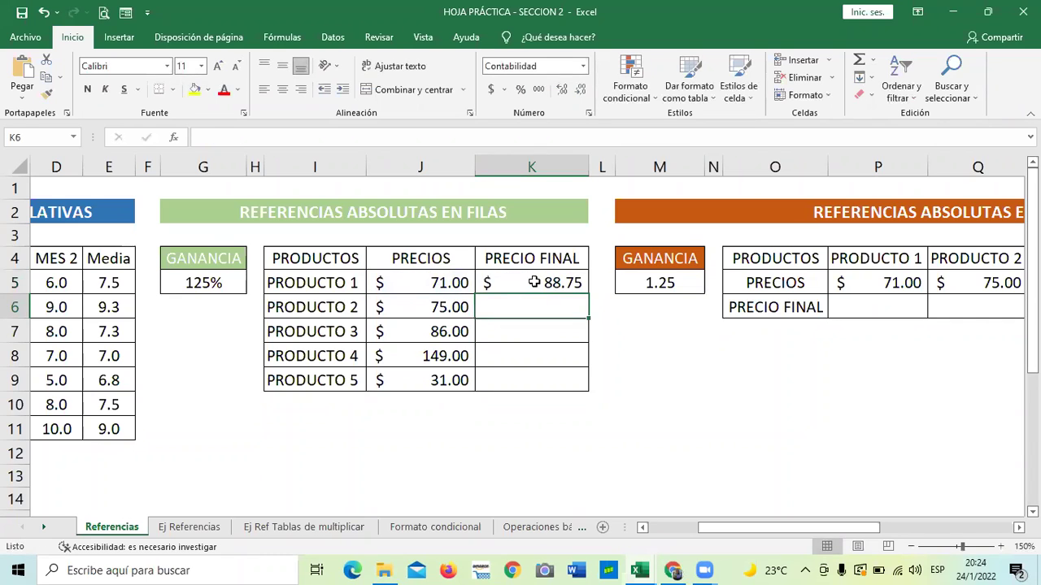
pyautogui.click(536, 282)
pyautogui.click(571, 303)
pyautogui.write('=')
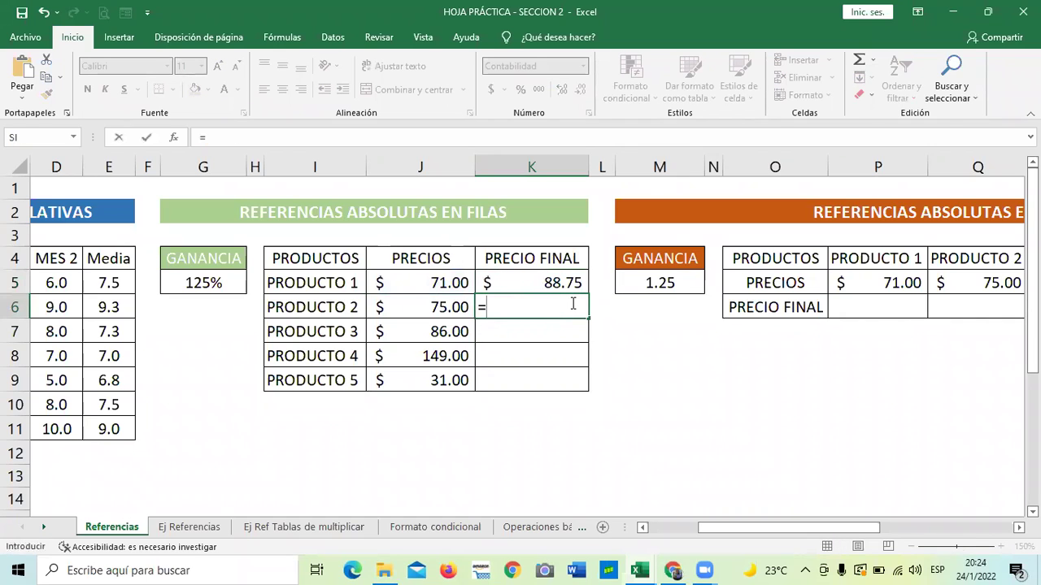
pyautogui.press('Escape')
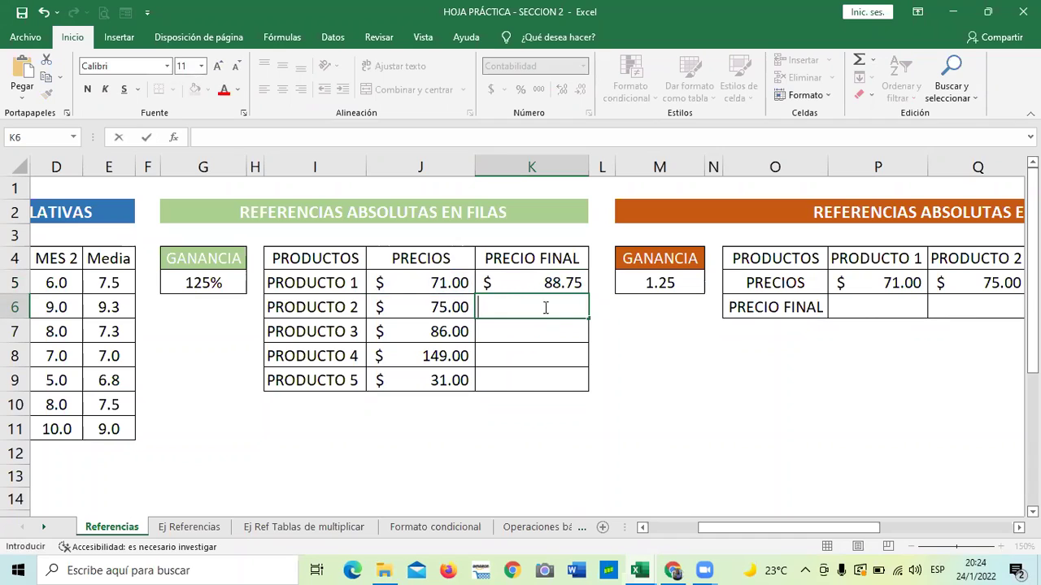
# Step: Compare the constant used in the PRODUCTO 1 PRECIO FINAL formula in K5 with GANANCIA cell G5 and price cell J5
pyautogui.click(520, 287)
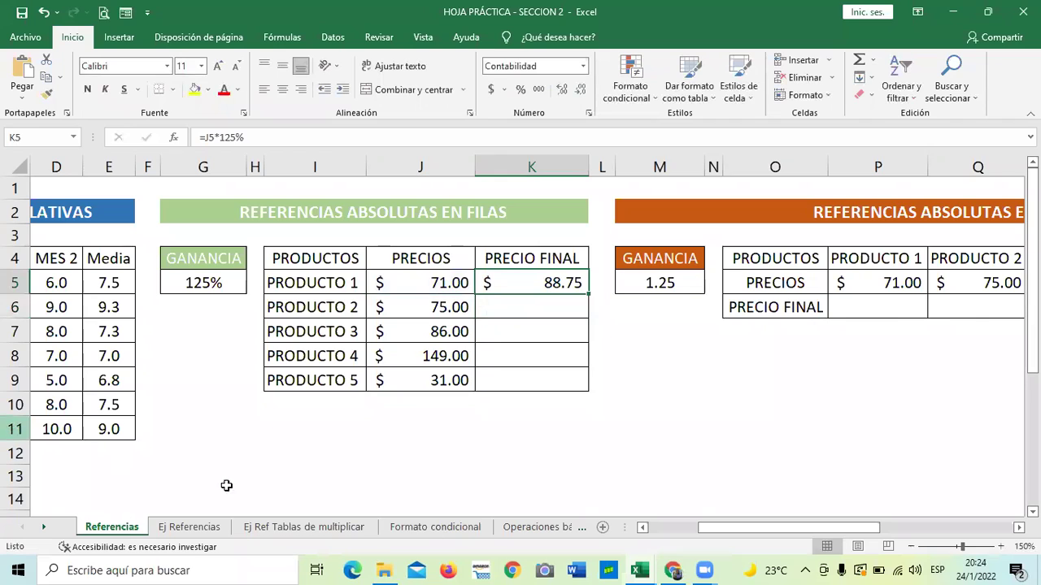
pyautogui.click(680, 401)
pyautogui.click(531, 280)
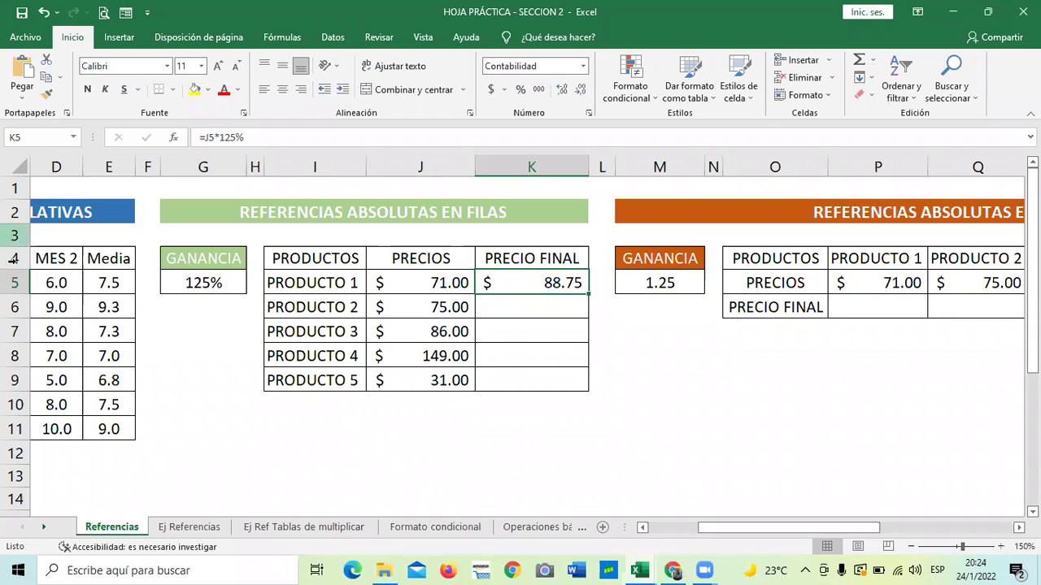
pyautogui.click(198, 281)
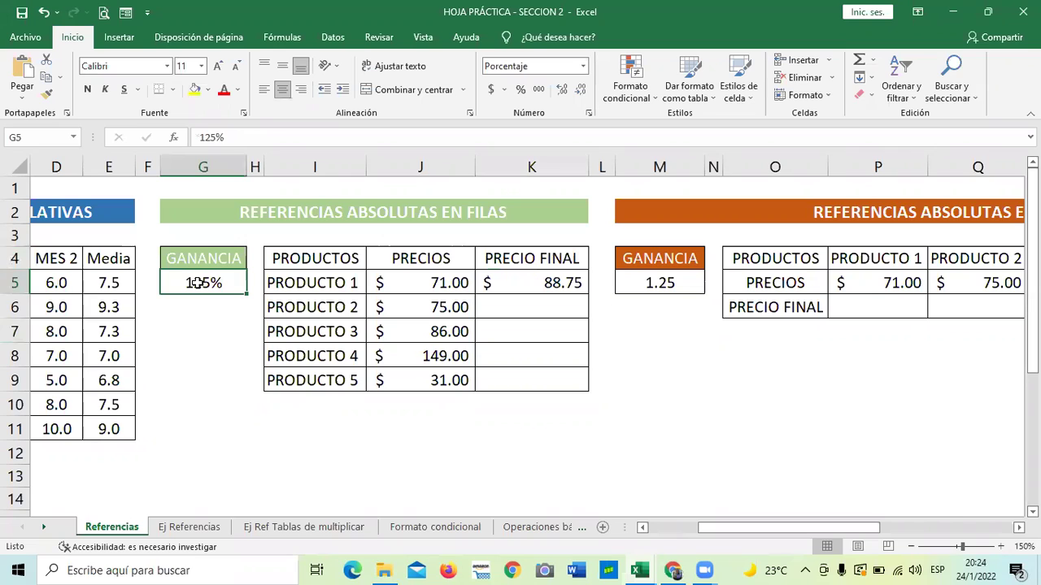
pyautogui.click(688, 406)
pyautogui.click(208, 279)
pyautogui.click(539, 282)
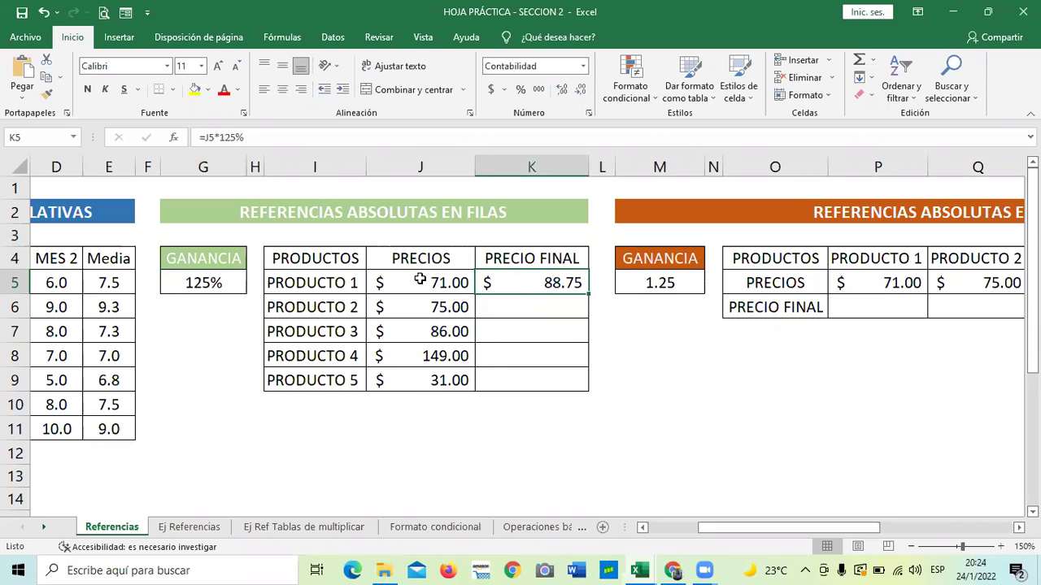
pyautogui.click(420, 279)
pyautogui.click(528, 279)
pyautogui.click(520, 301)
pyautogui.click(521, 277)
# Step: Replace the formula in K5 with =J5*G5 and fill it down the PRECIO FINAL column through PRODUCTO 5 in K9
pyautogui.doubleClick(518, 275)
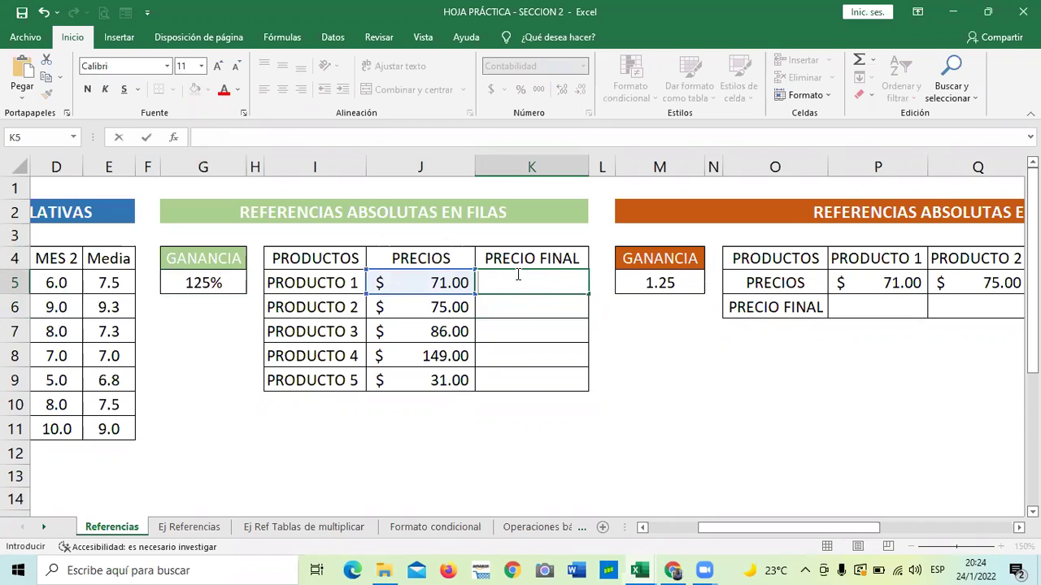
pyautogui.write('=')
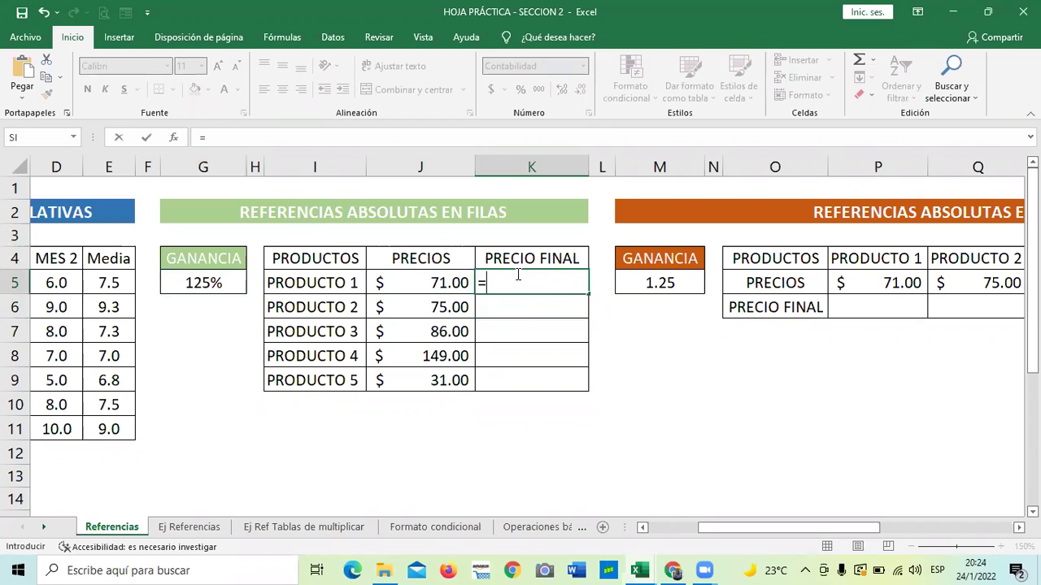
pyautogui.click(416, 282)
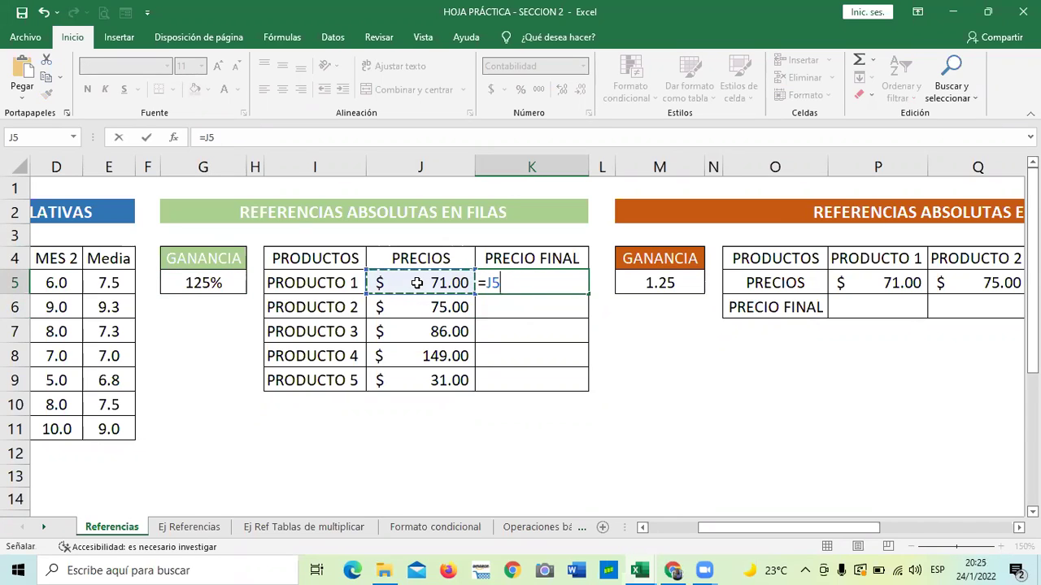
pyautogui.write('*')
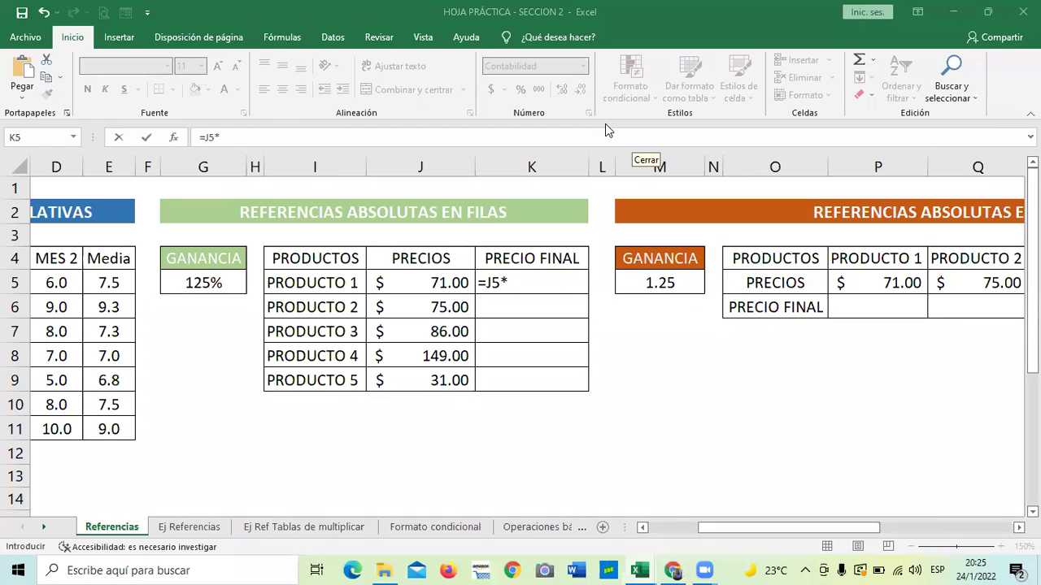
pyautogui.click(209, 283)
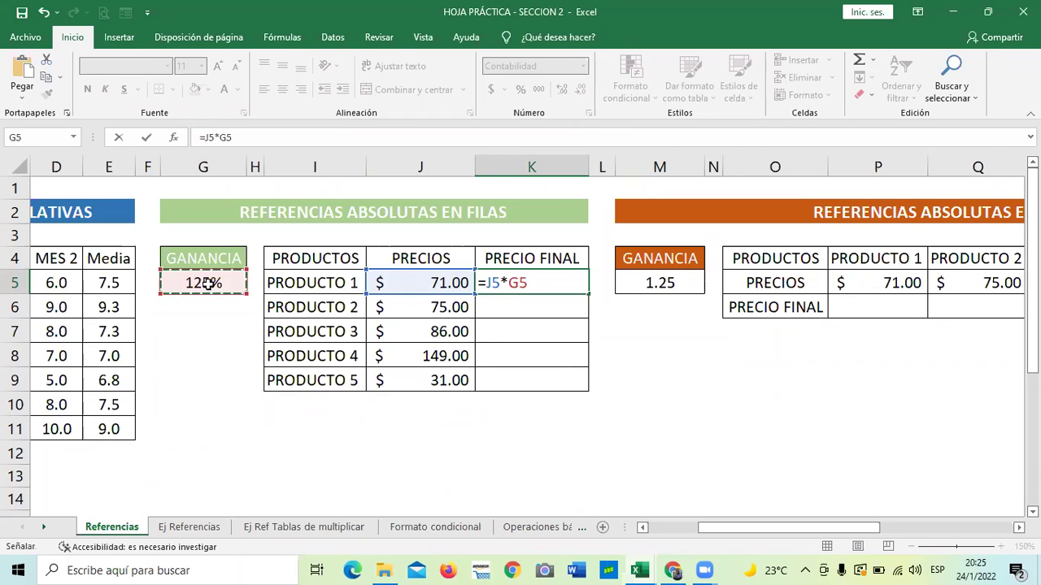
pyautogui.press('Return')
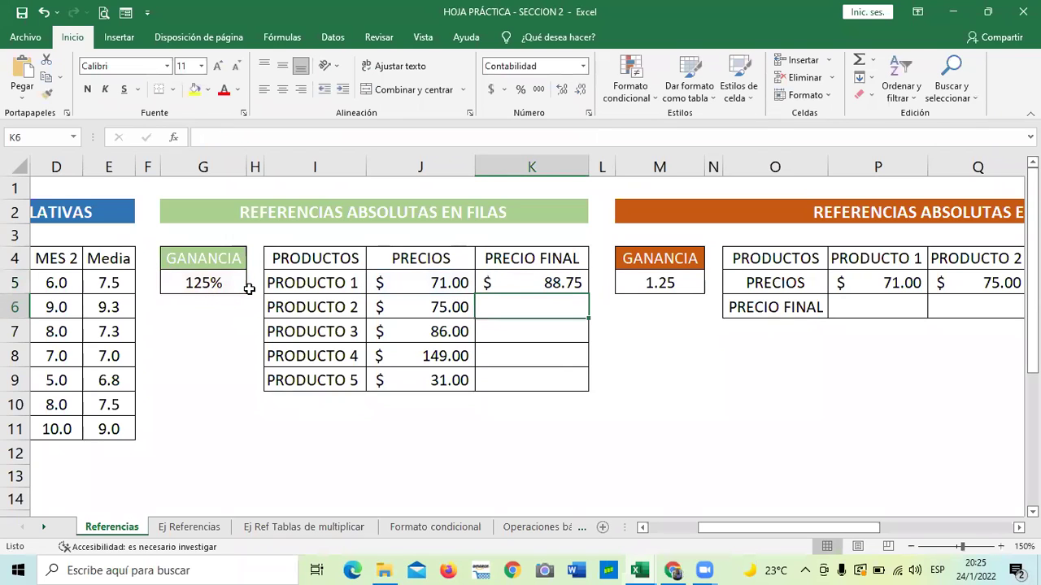
pyautogui.click(506, 278)
pyautogui.moveTo(589, 295); pyautogui.dragTo(593, 390)
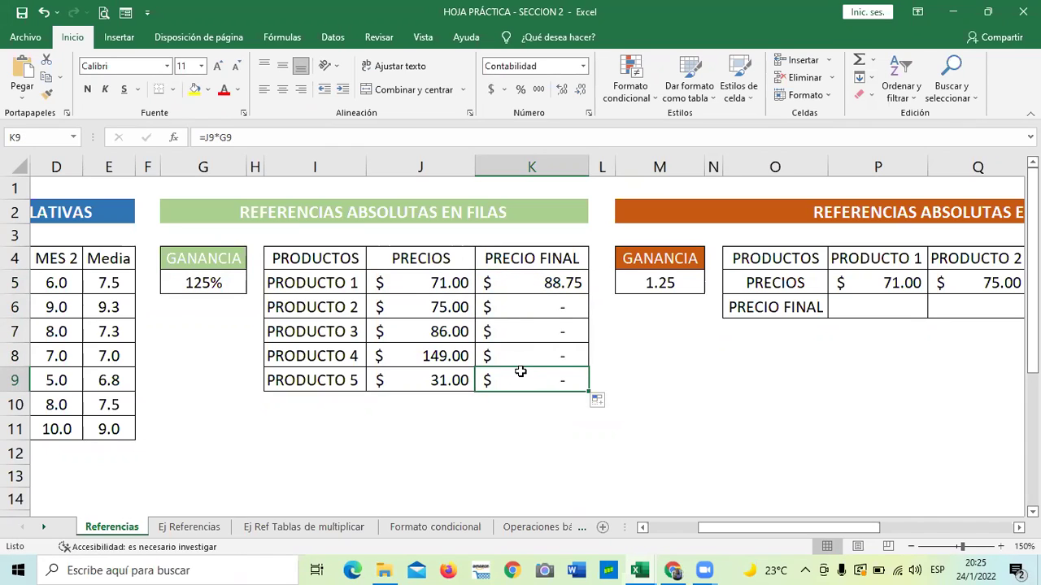
# Step: Make the GANANCIA reference absolute in K5 with =J5*$G$5 and fill the formula down the PRECIO FINAL column through K9
pyautogui.click(280, 140)
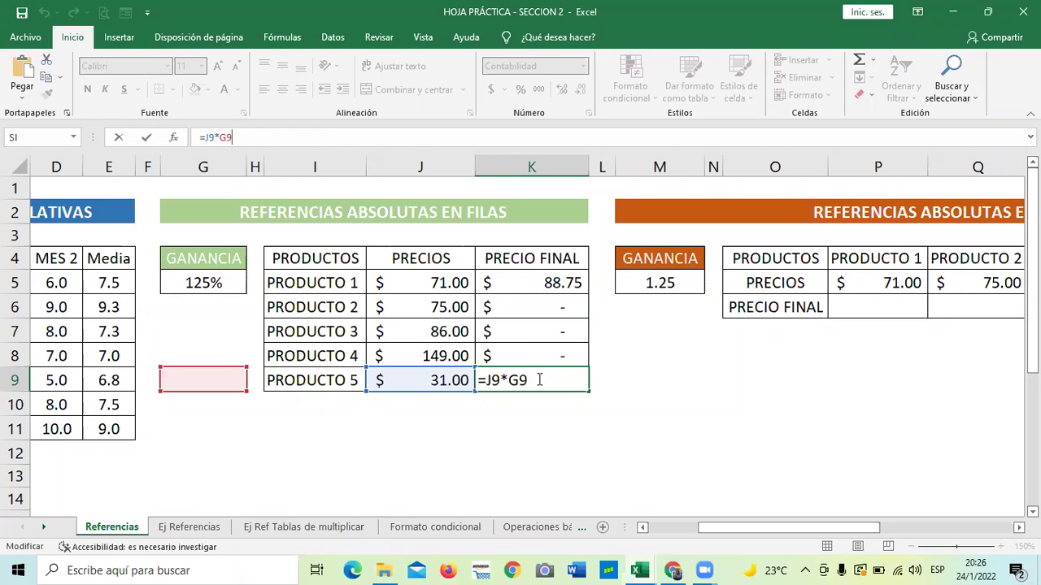
pyautogui.hotkey('ctrl', 'Return')
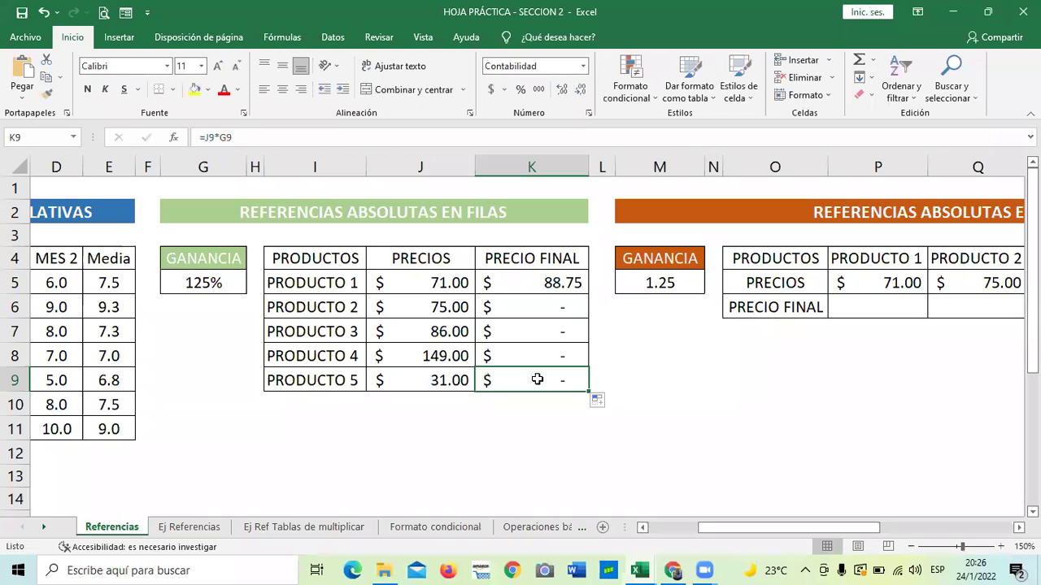
pyautogui.click(549, 279)
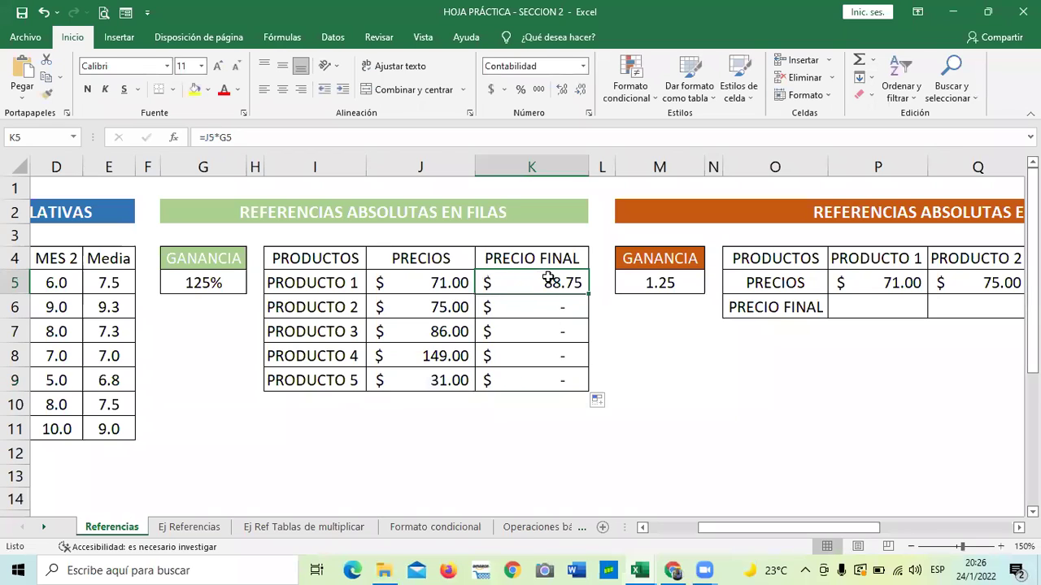
pyautogui.click(221, 137)
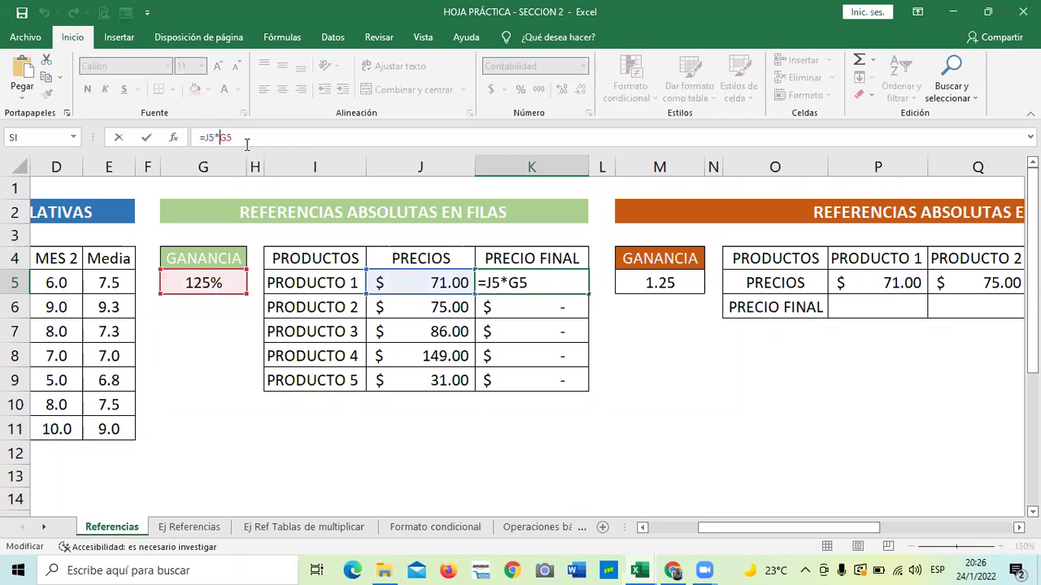
pyautogui.write('$G')
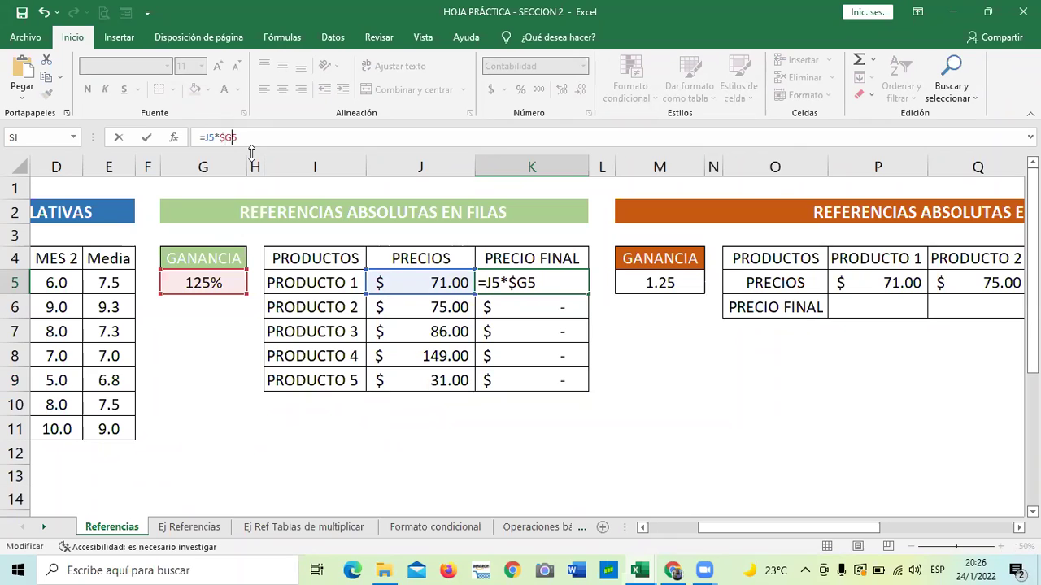
pyautogui.write('$')
pyautogui.click(278, 133)
pyautogui.press('Return')
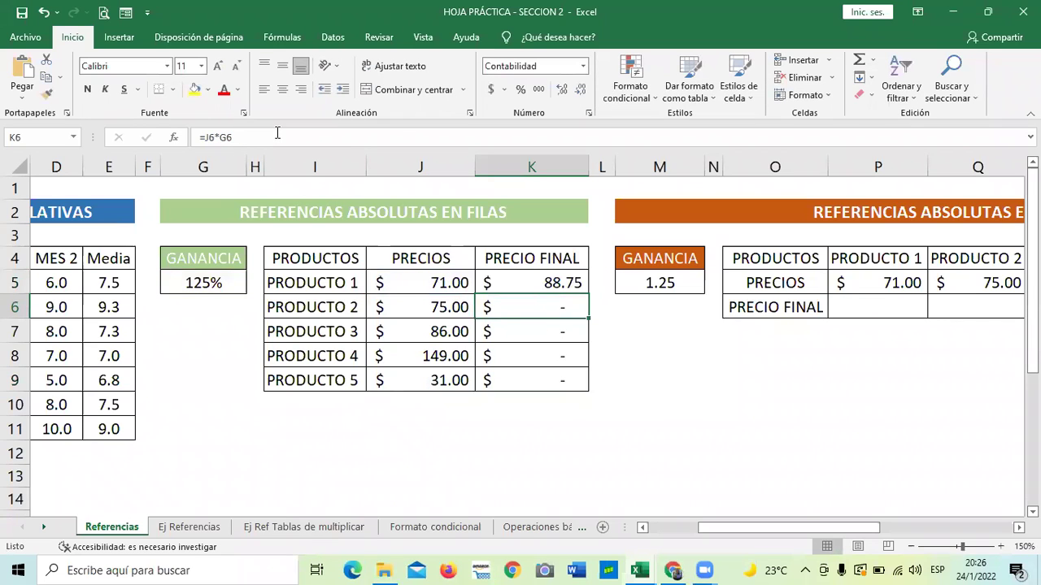
pyautogui.click(529, 280)
pyautogui.moveTo(587, 295); pyautogui.dragTo(592, 382)
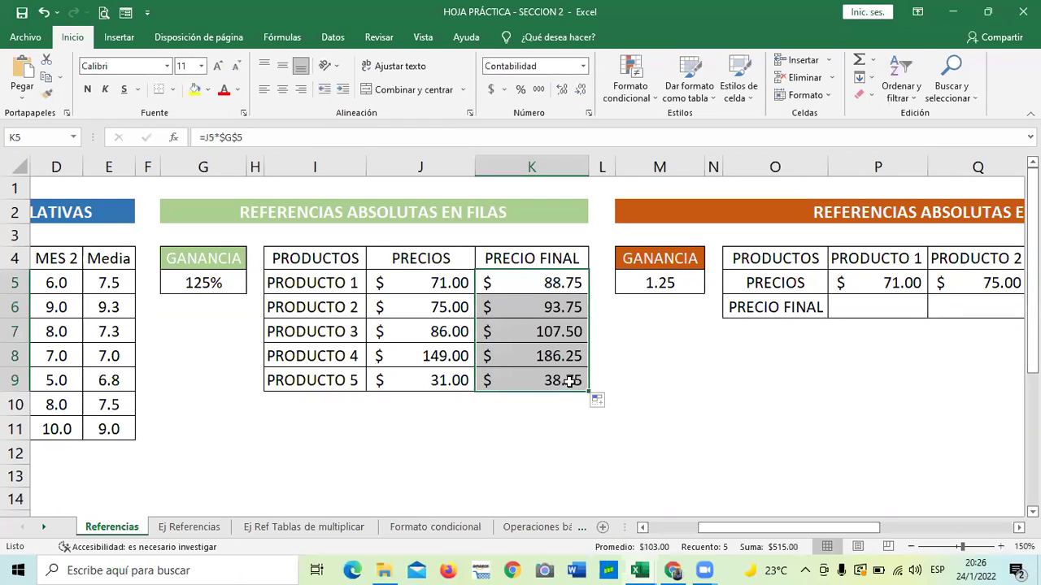
pyautogui.click(520, 452)
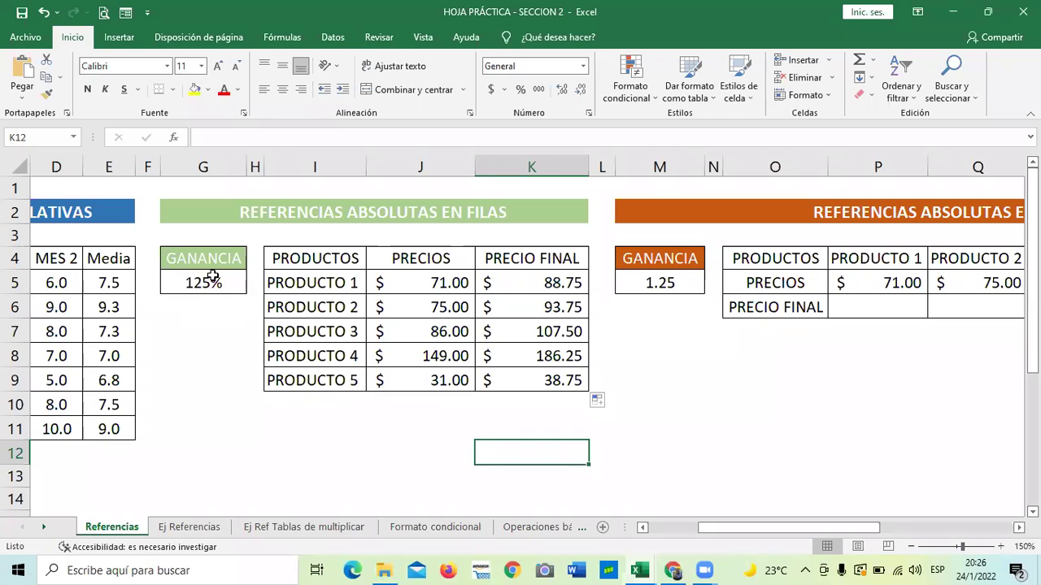
# Step: Check which cells the PRECIO FINAL formulas for PRODUCTO 4 in K8 and PRODUCTO 5 in K9 refer to
pyautogui.click(527, 351)
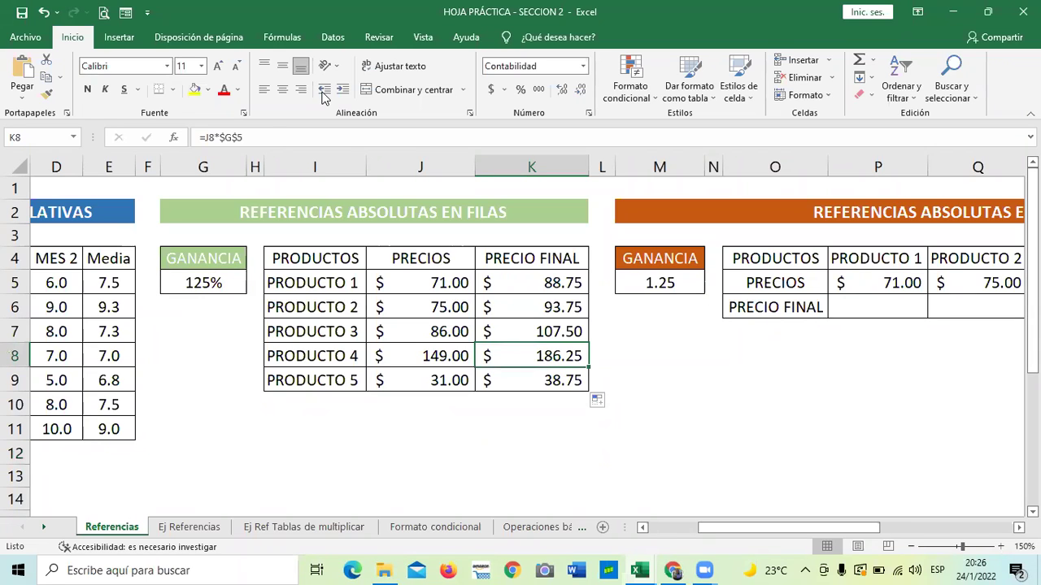
pyautogui.click(272, 140)
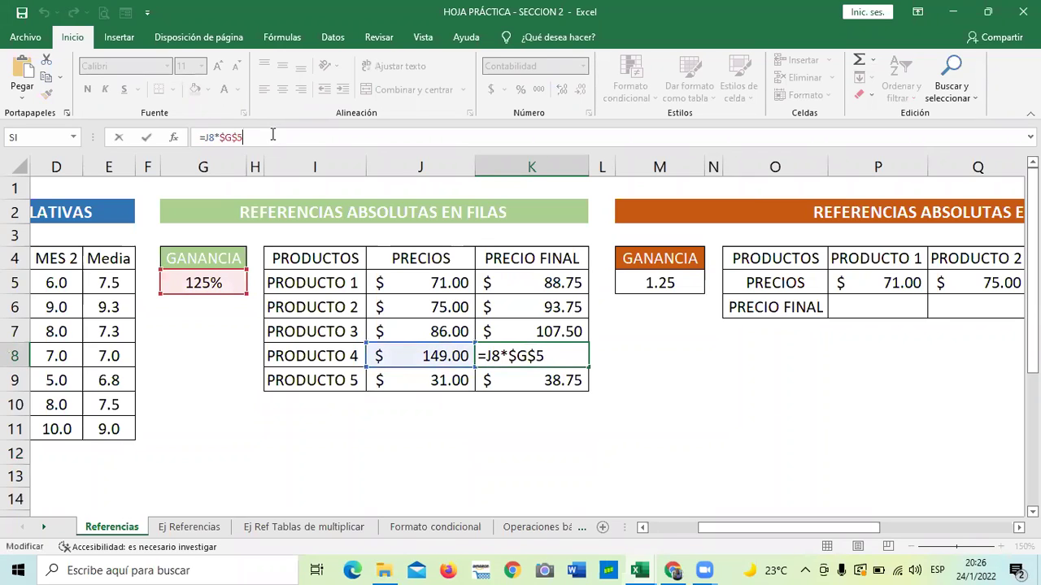
pyautogui.click(537, 379)
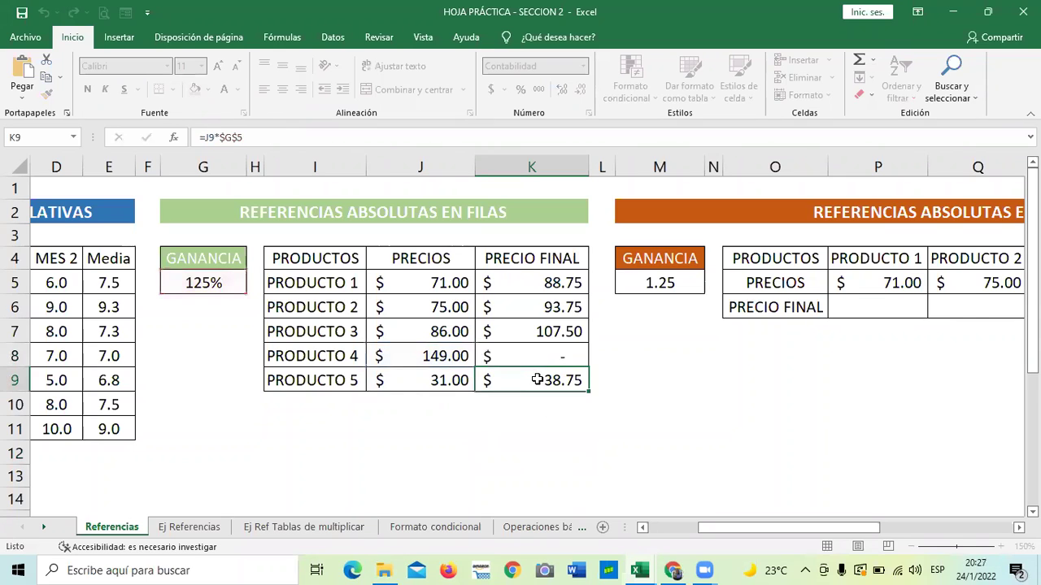
pyautogui.click(293, 138)
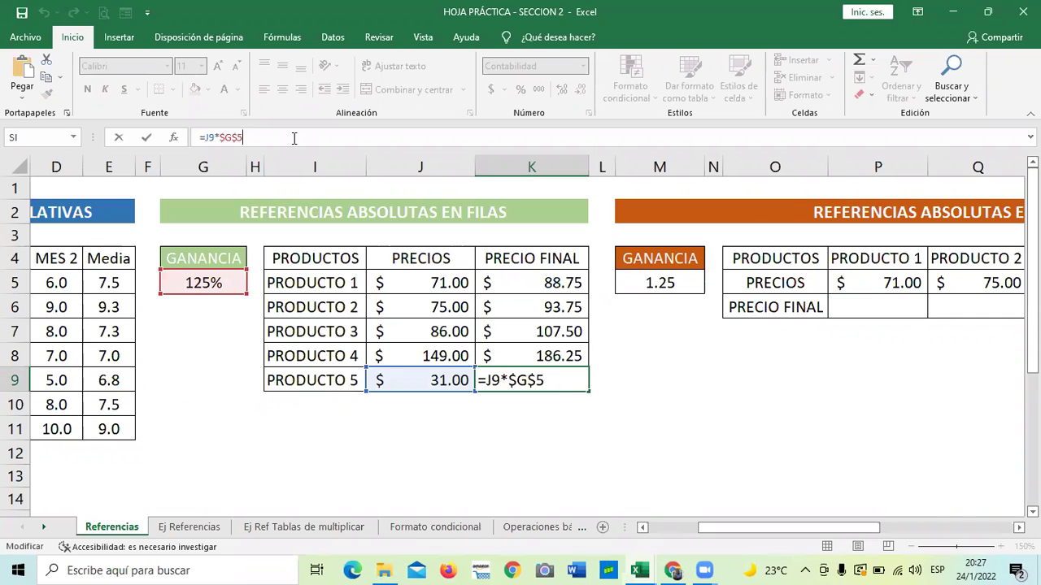
pyautogui.press('Return')
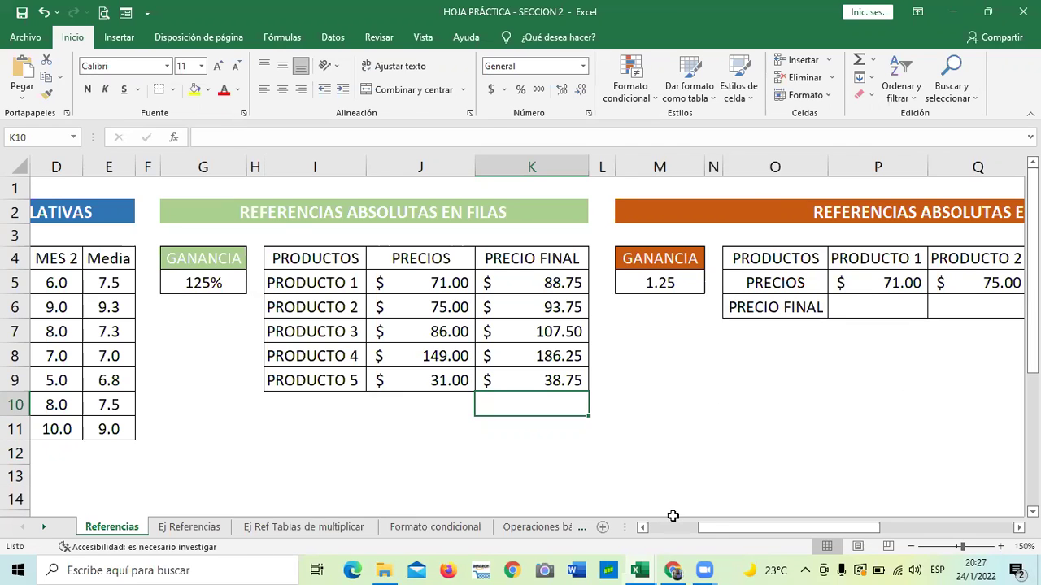
# Step: Switch to the Ej Referencias sheet containing the PLANILLA payroll exercise
pyautogui.moveTo(813, 526); pyautogui.dragTo(11, 396)
pyautogui.click(208, 529)
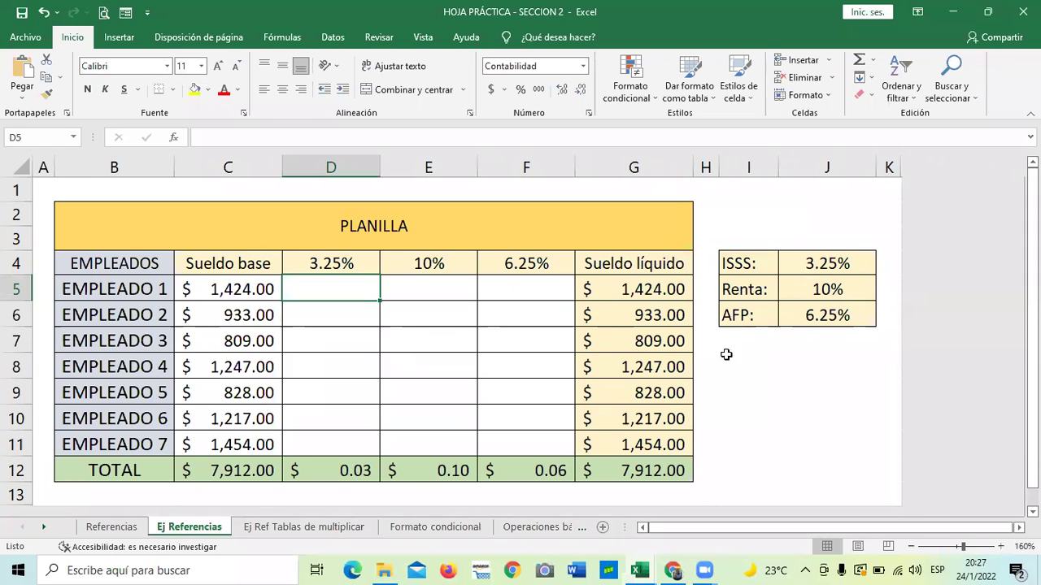
pyautogui.click(801, 410)
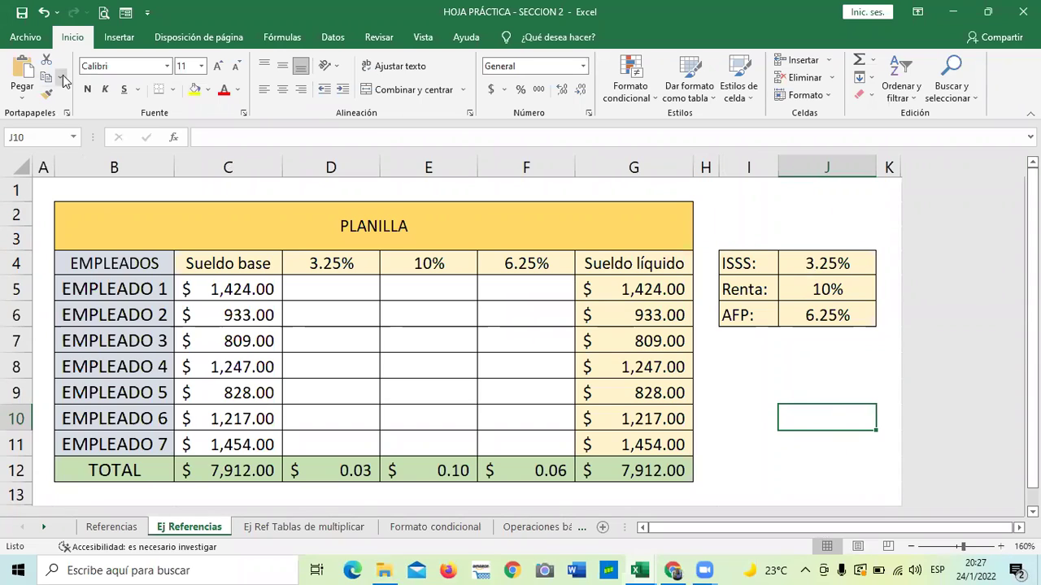
# Step: Compare the PLANILLA percentage headers in D4:F4 with the ISSS rate in J4, and examine EMPLEADO 1's Sueldo líquido formula in G5
pyautogui.click(364, 265)
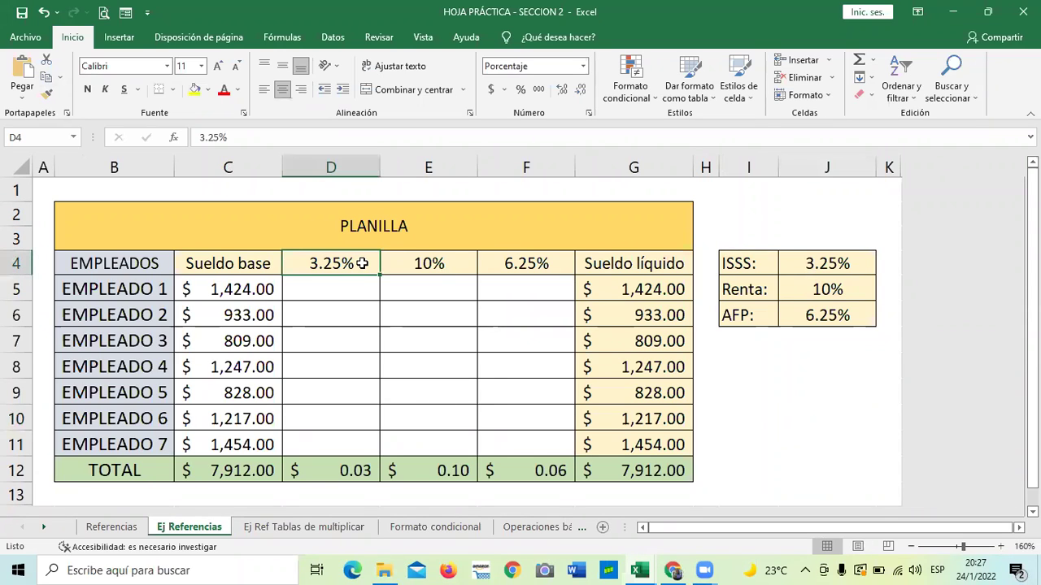
pyautogui.click(818, 264)
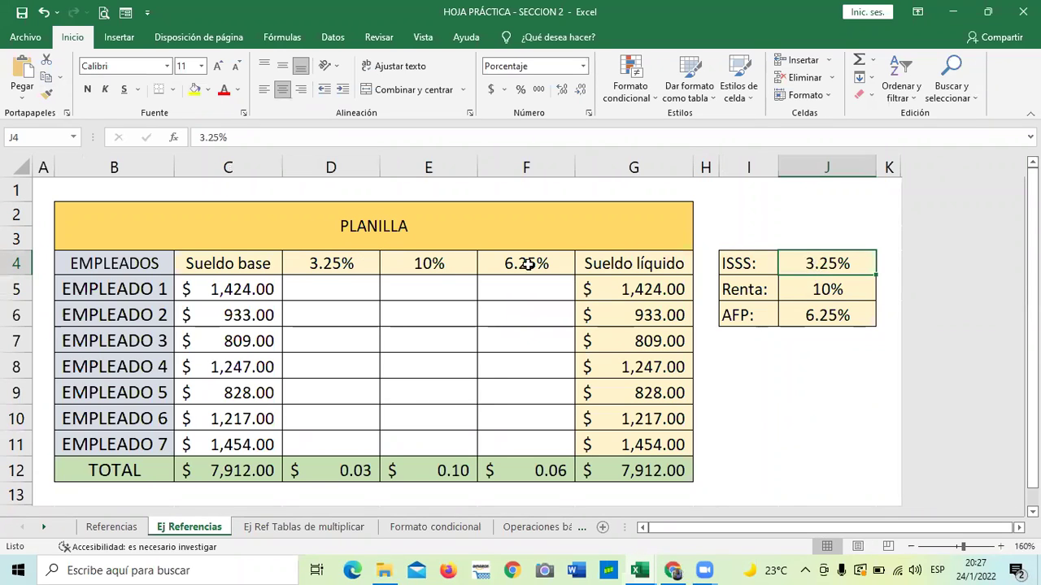
pyautogui.click(436, 265)
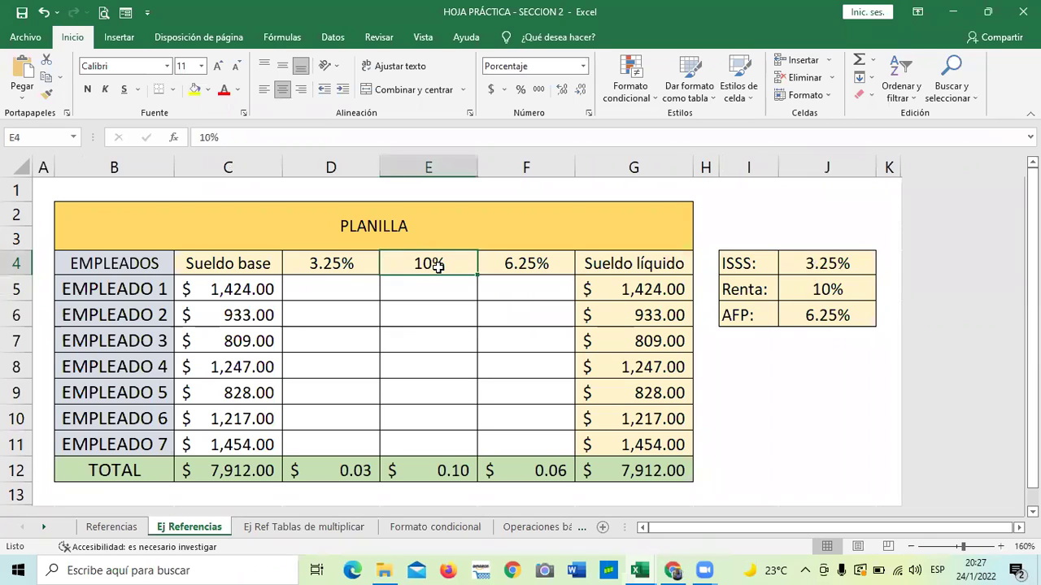
pyautogui.click(547, 265)
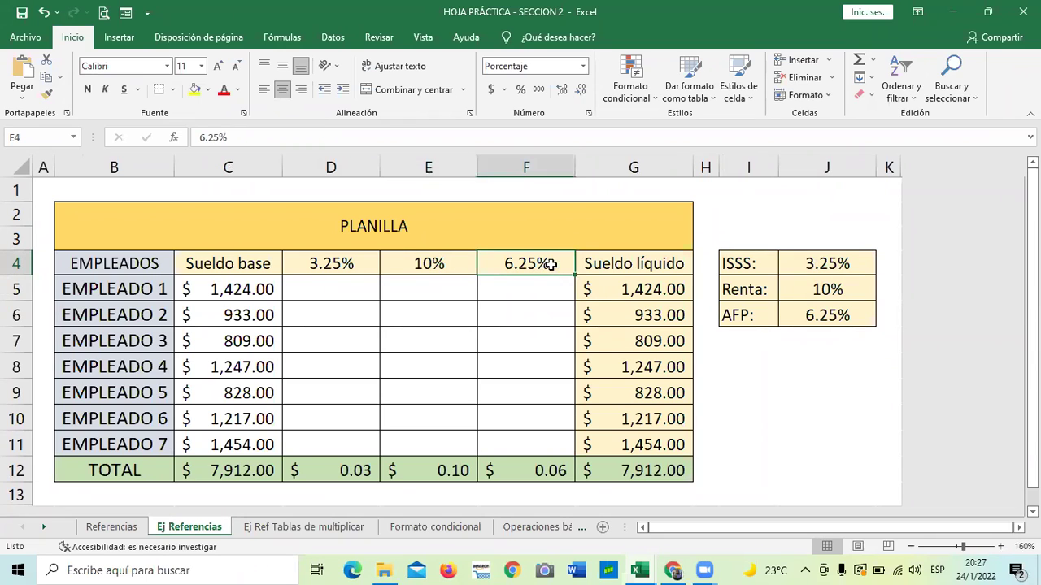
pyautogui.click(617, 290)
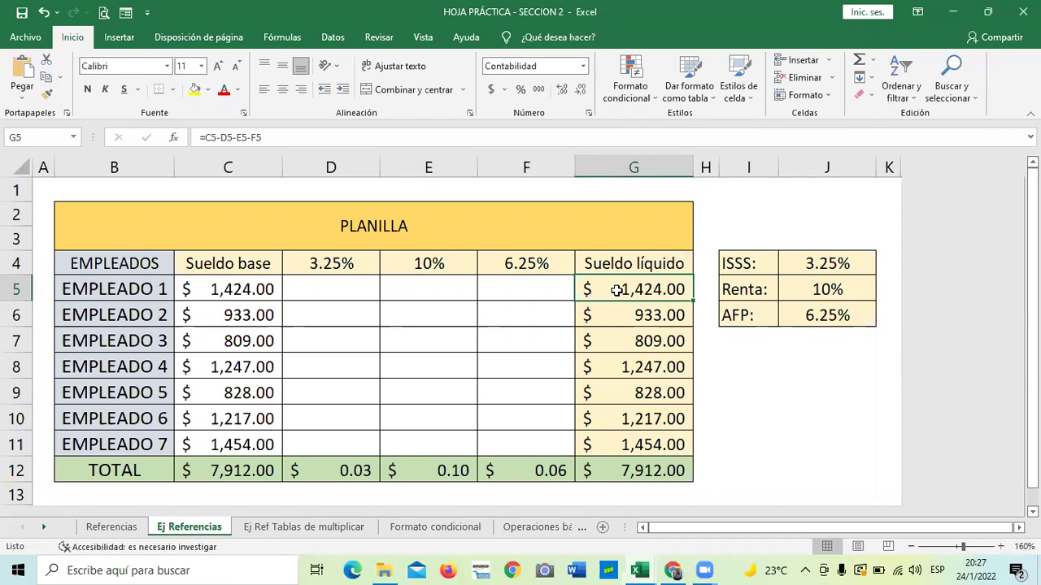
pyautogui.click(243, 290)
pyautogui.click(619, 291)
pyautogui.click(411, 395)
# Step: Enter =C5*$J$4 in D5 to calculate EMPLEADO 1's ISSS deduction with an absolute reference to the rate
pyautogui.click(330, 283)
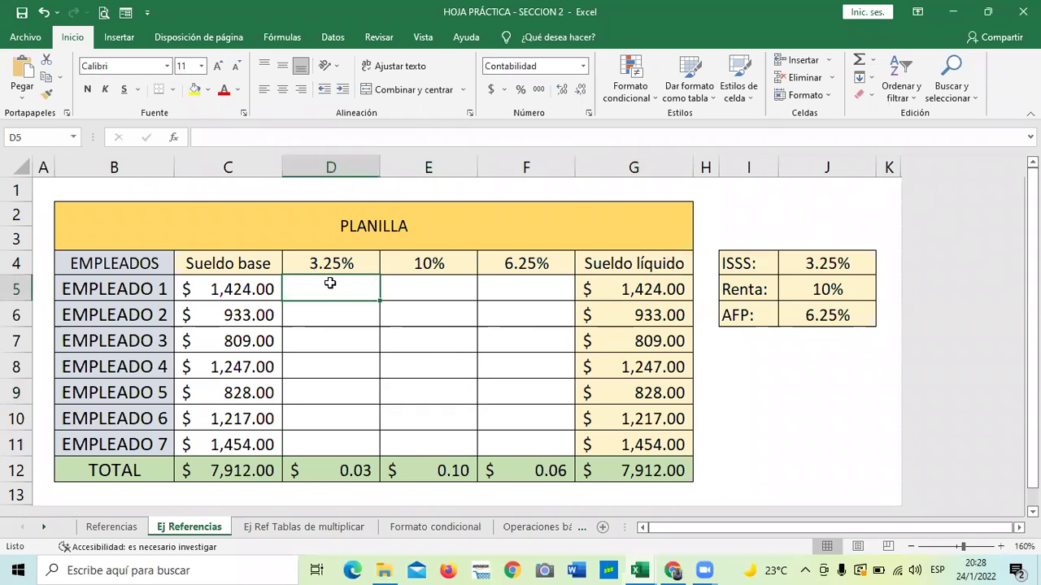
pyautogui.write('=')
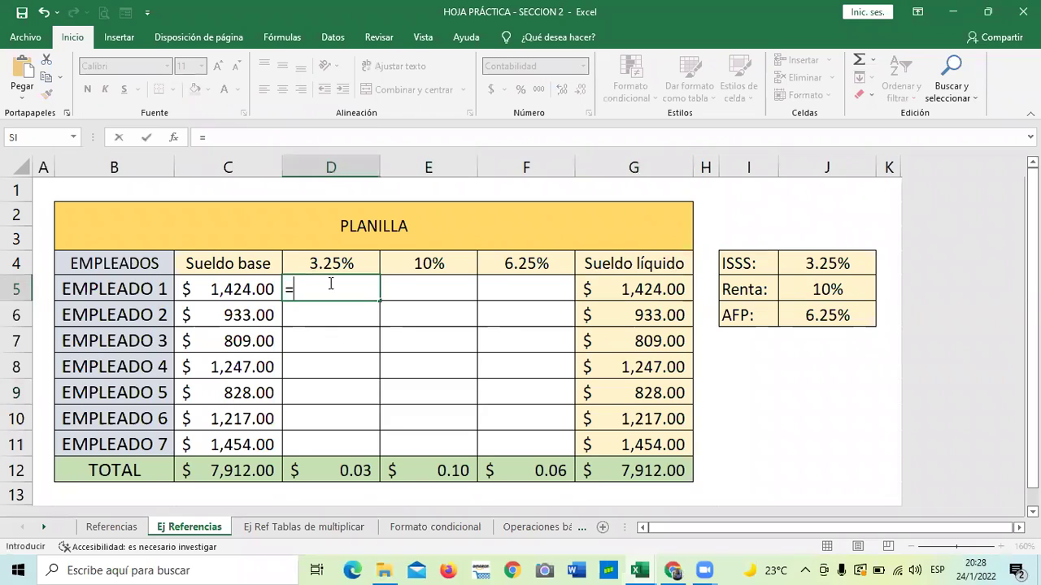
pyautogui.click(252, 288)
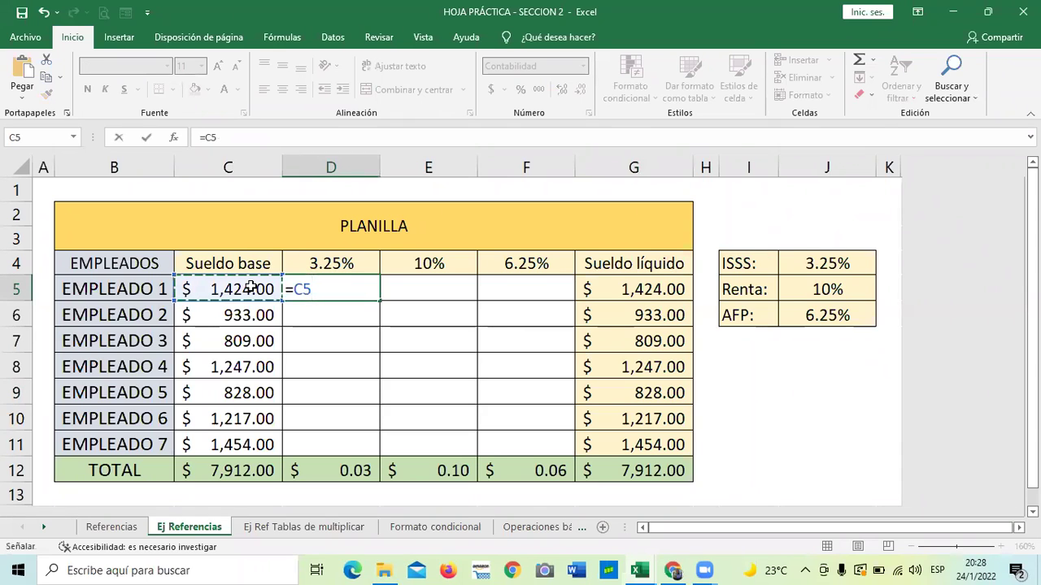
pyautogui.write('*')
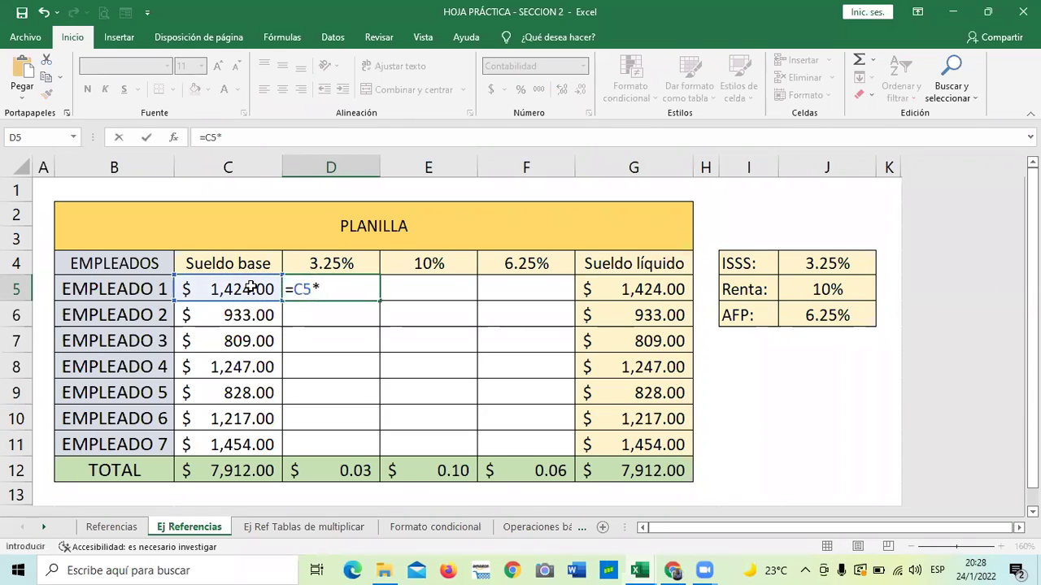
pyautogui.click(806, 264)
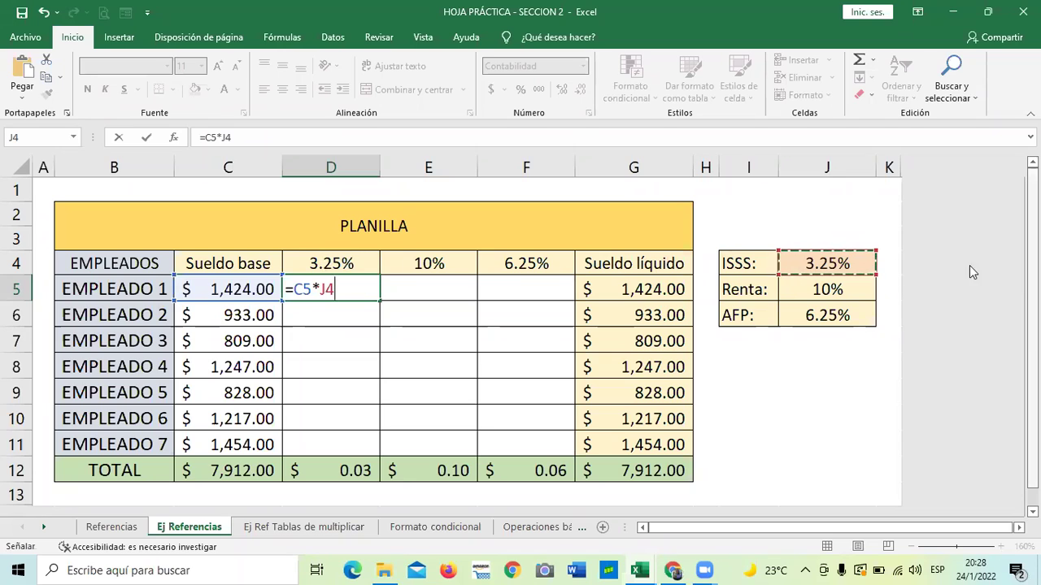
pyautogui.click(219, 136)
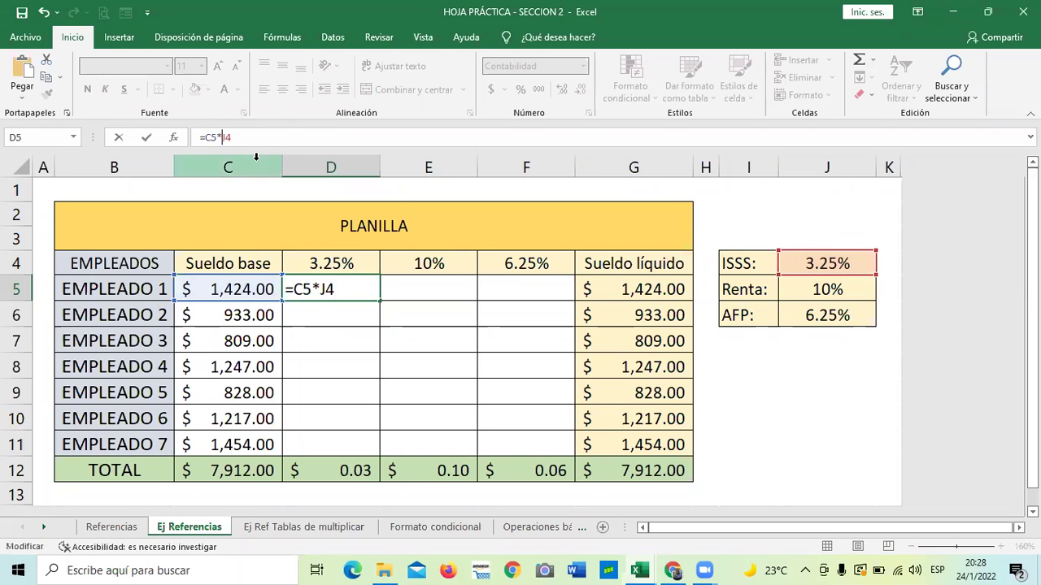
pyautogui.write('$')
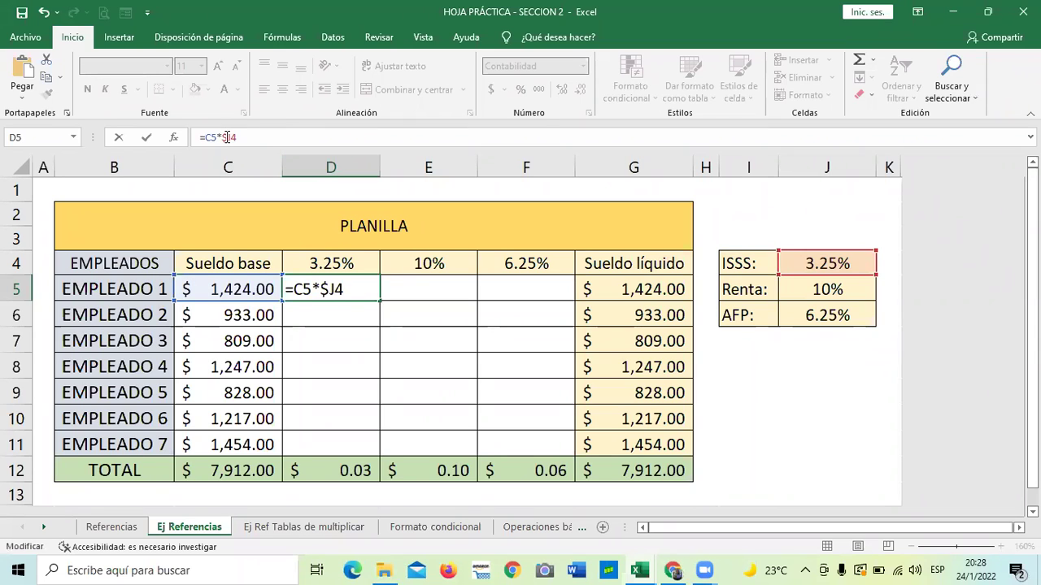
pyautogui.click(230, 137)
pyautogui.write('$')
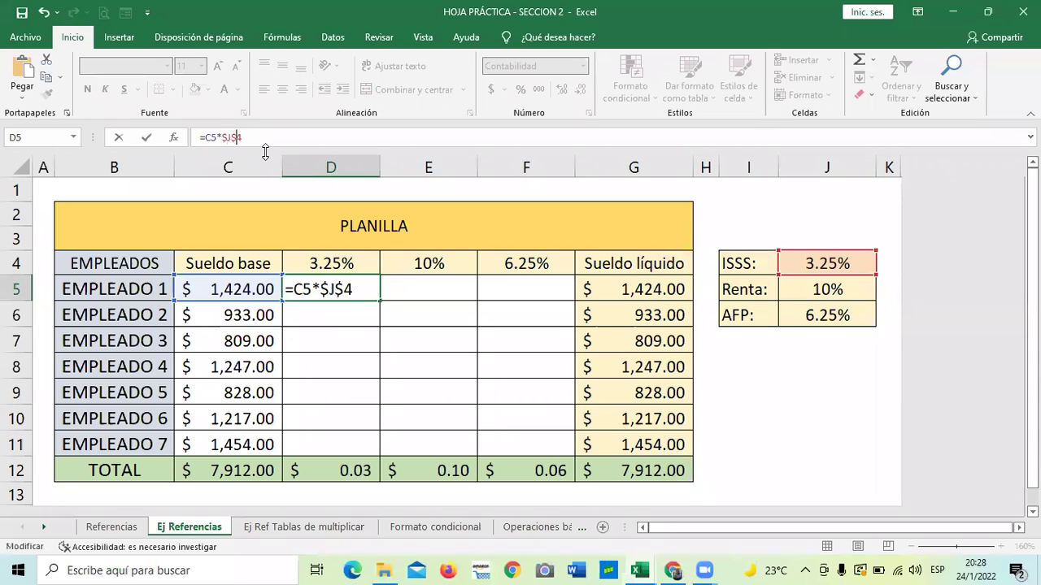
pyautogui.press('Return')
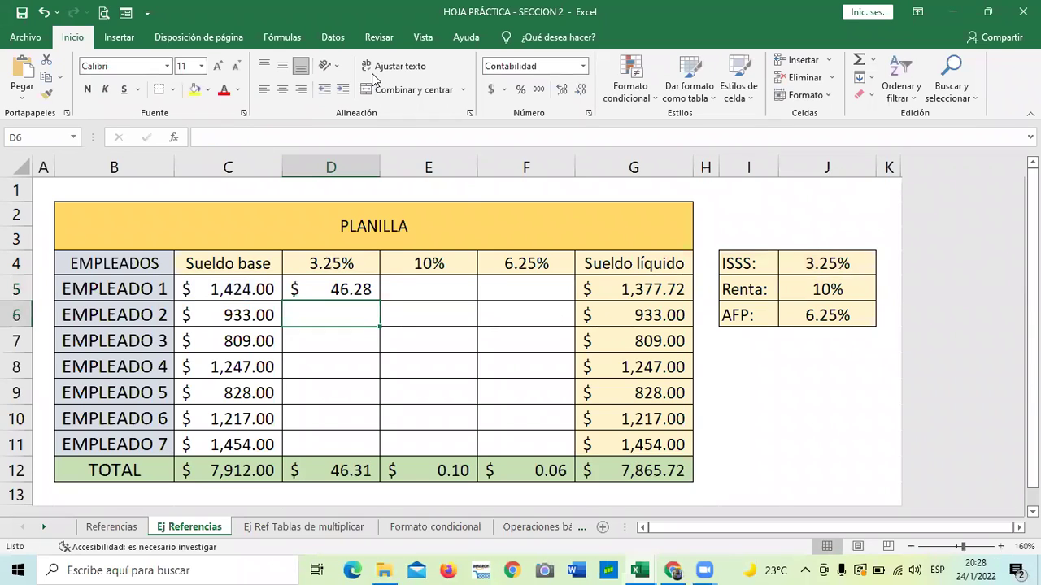
# Step: Fill the ISSS deduction formula from D5 down through EMPLEADO 7 in D11
pyautogui.click(355, 286)
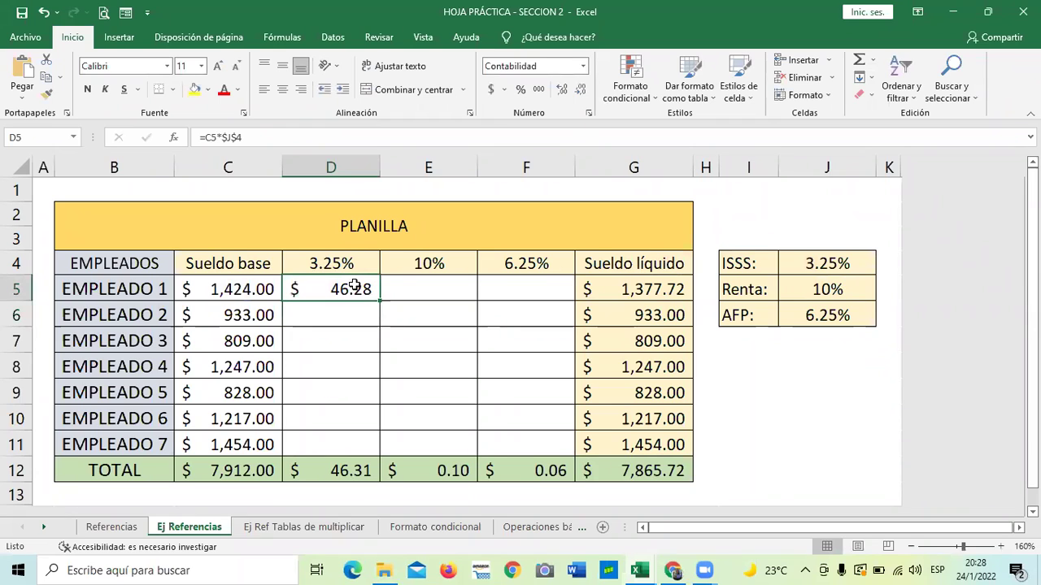
pyautogui.moveTo(379, 302); pyautogui.dragTo(388, 443)
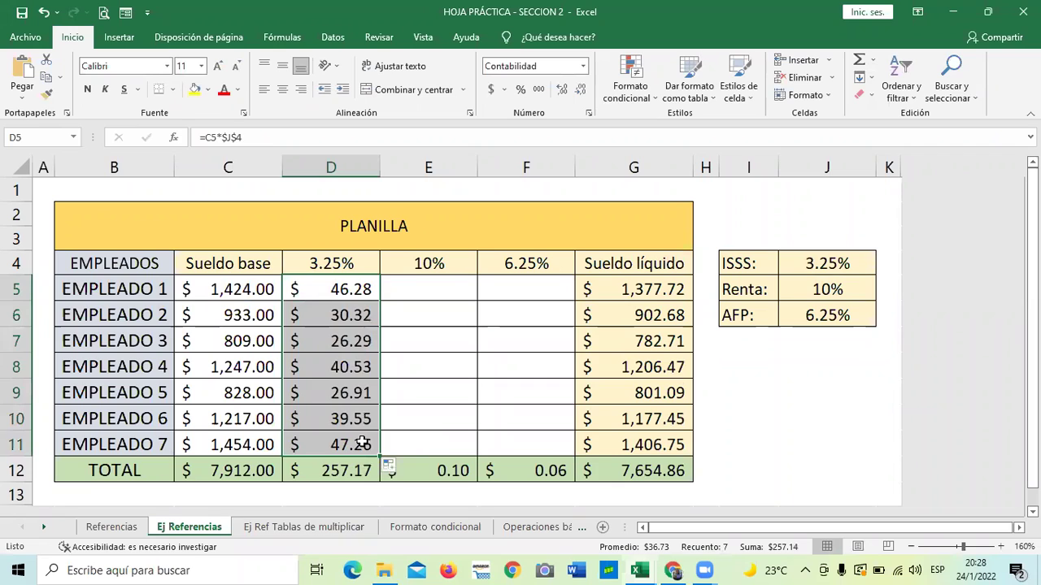
pyautogui.click(404, 421)
# Step: Check the relative and absolute references in the copied ISSS deduction formulas for EMPLEADO 7 in D11 and EMPLEADO 6 in D10
pyautogui.click(335, 442)
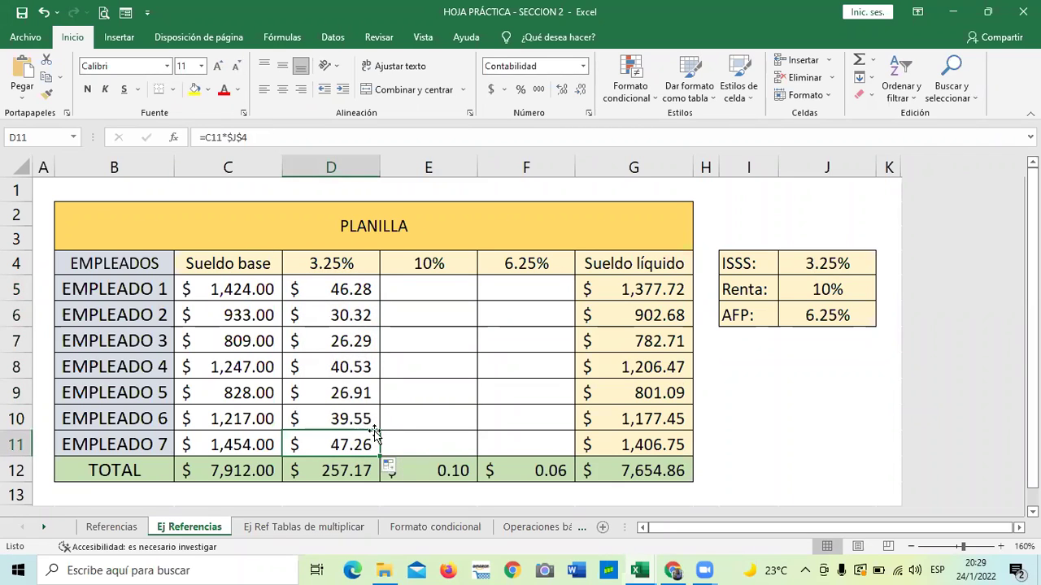
pyautogui.click(361, 420)
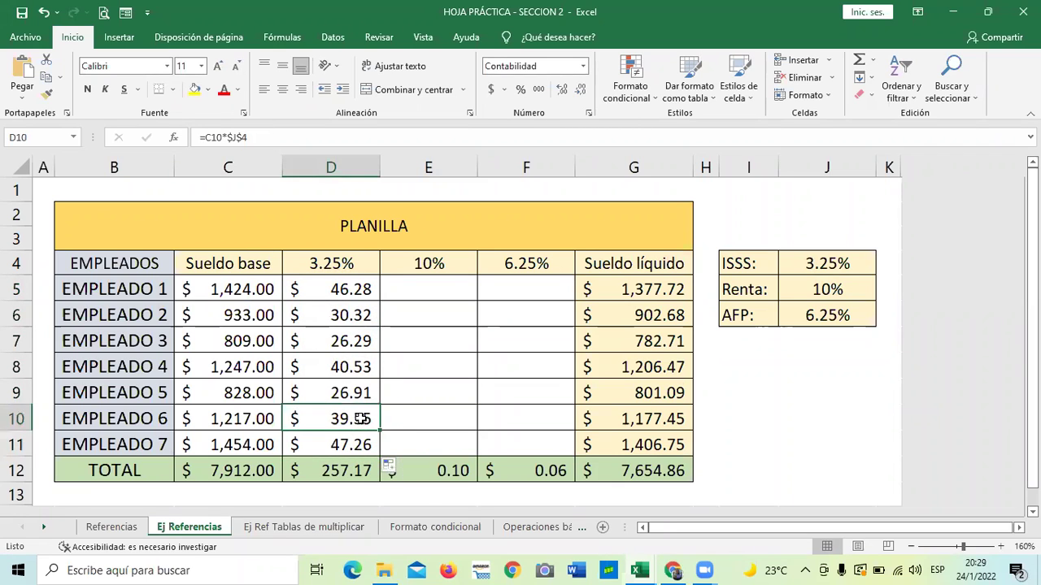
pyautogui.click(267, 138)
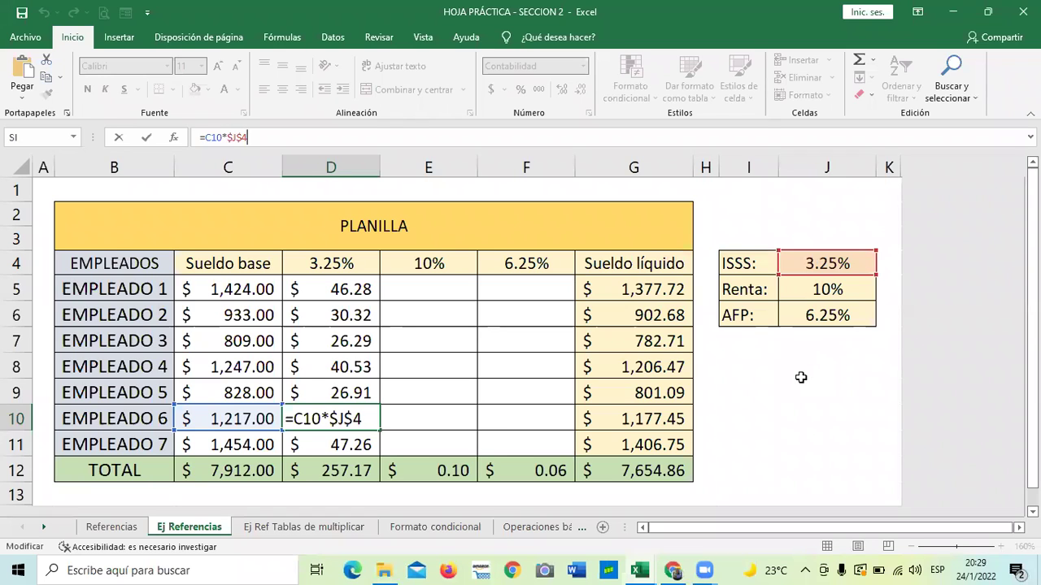
pyautogui.press('Return')
pyautogui.click(493, 395)
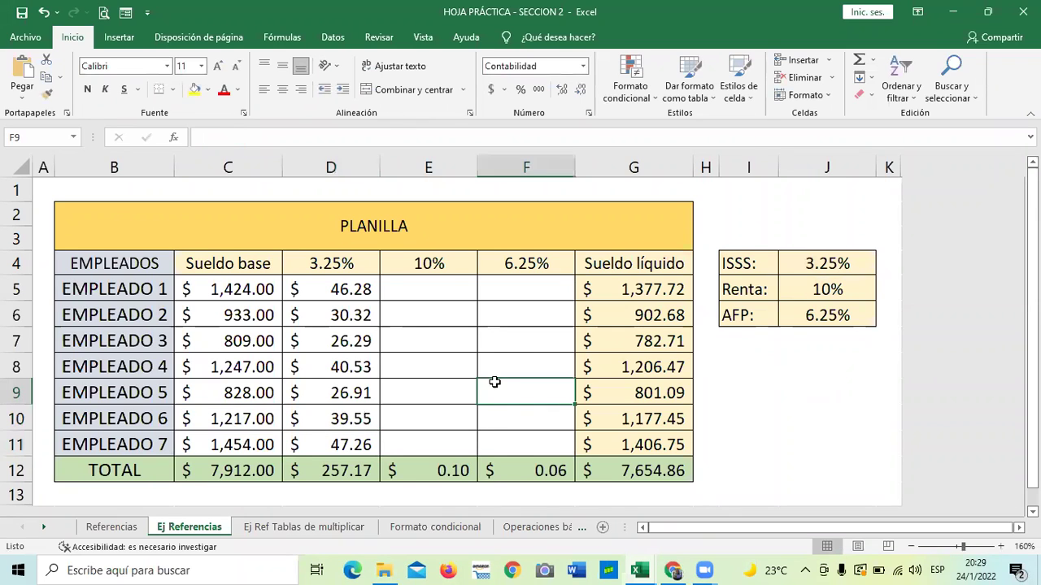
# Step: Enter =C5*$E$4 in E5 to calculate EMPLEADO 1's Renta deduction with an absolute reference to the column's percentage header
pyautogui.click(442, 288)
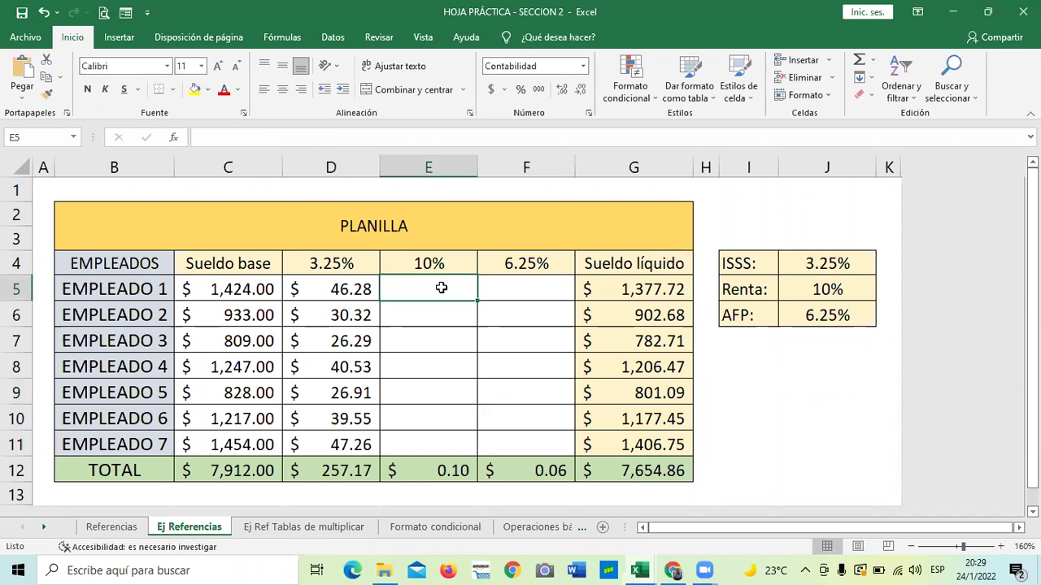
pyautogui.write('=')
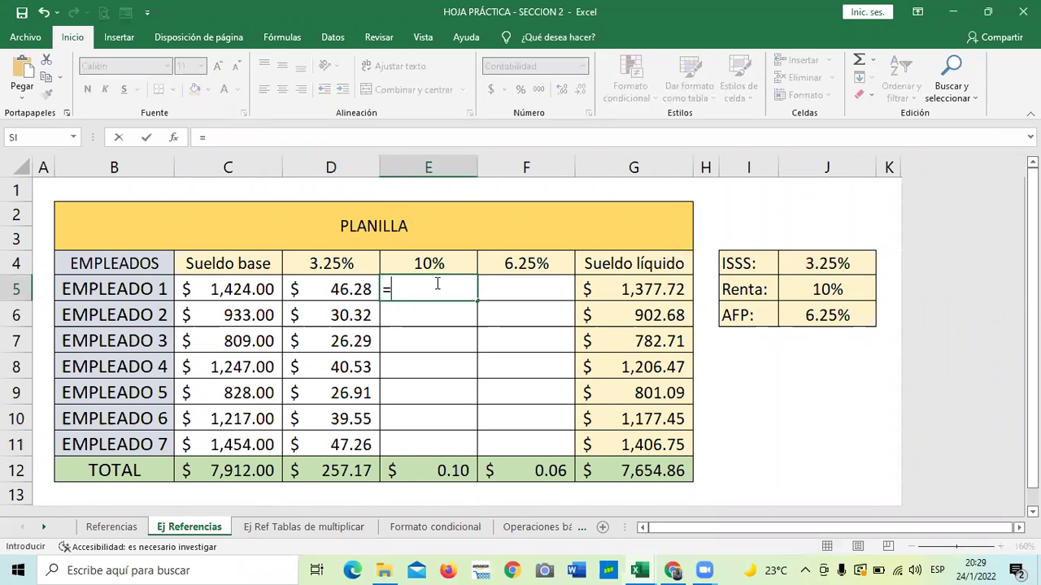
pyautogui.click(236, 288)
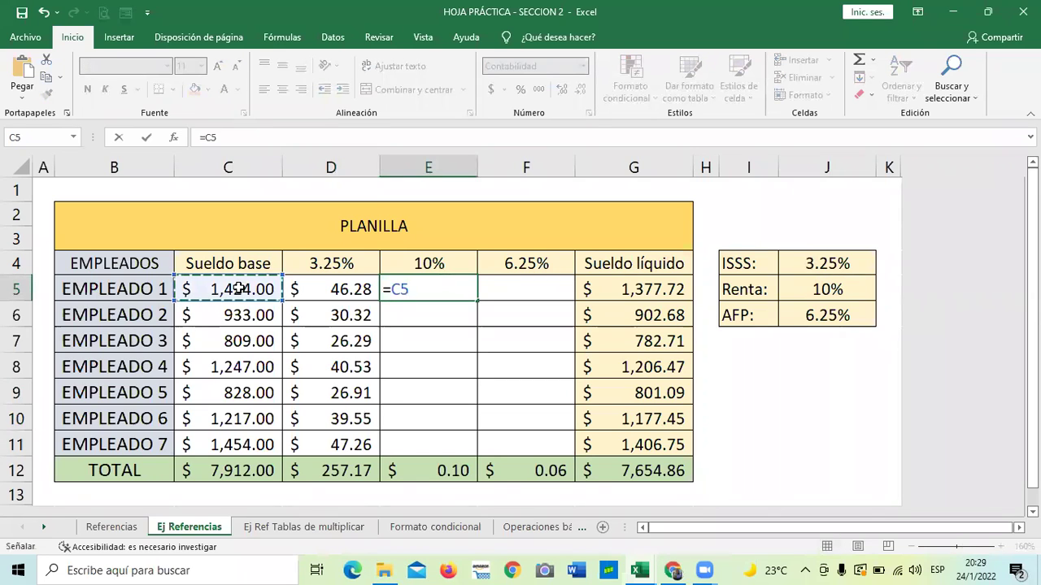
pyautogui.write('*')
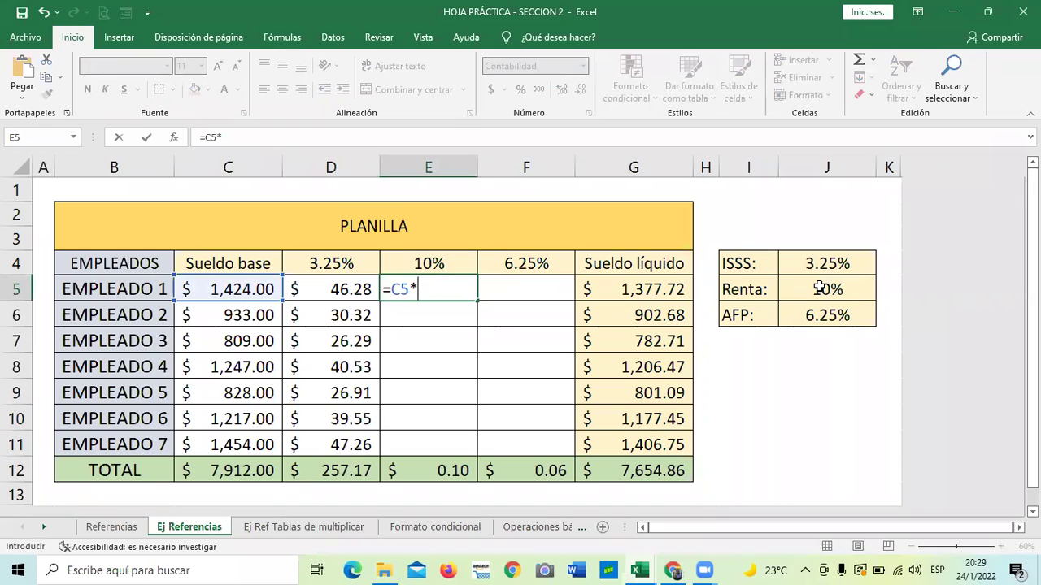
pyautogui.click(449, 260)
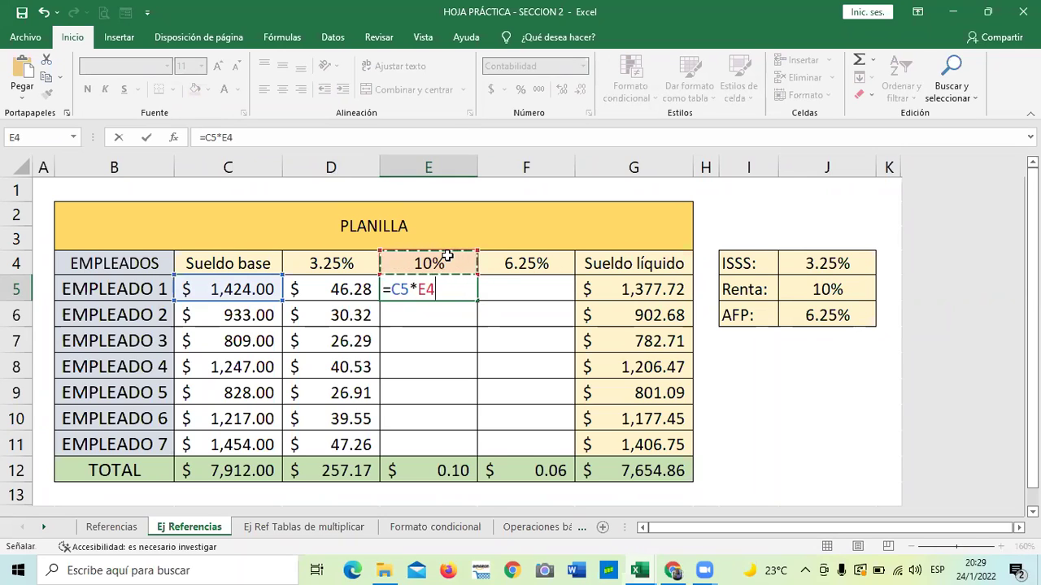
pyautogui.click(221, 137)
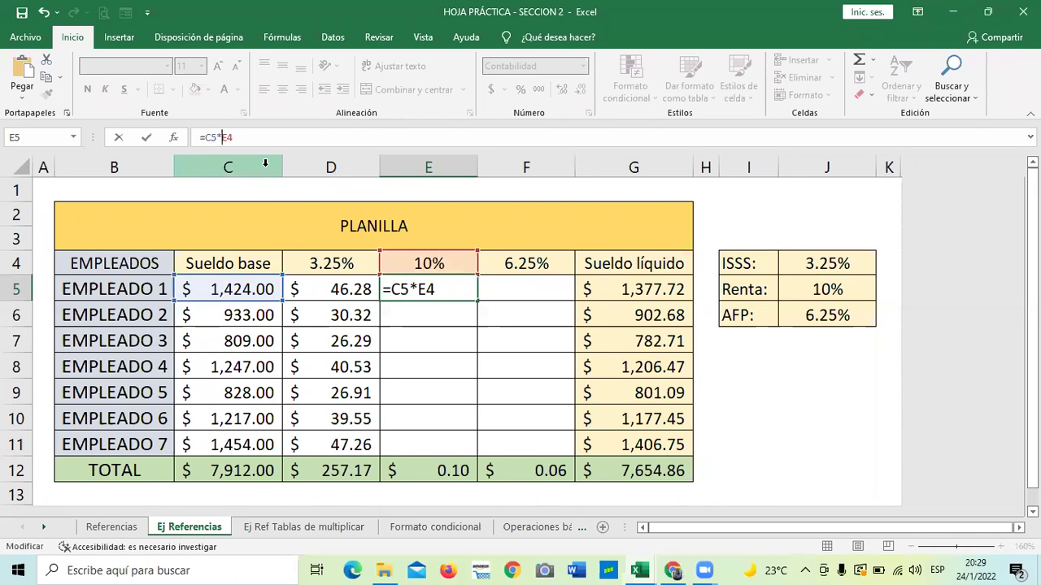
pyautogui.write('$')
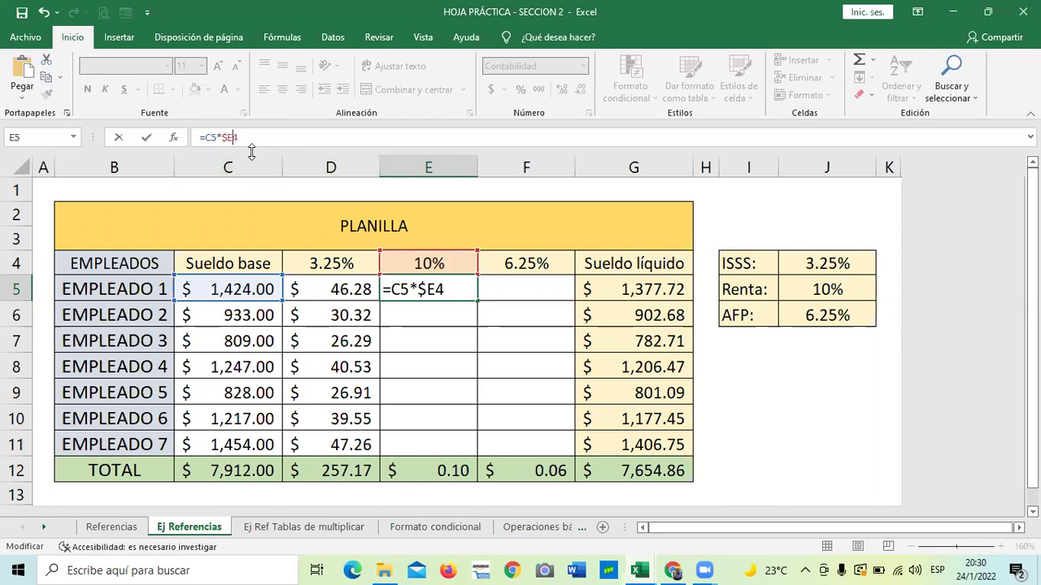
pyautogui.press('Right')
pyautogui.write('$')
pyautogui.press('Return')
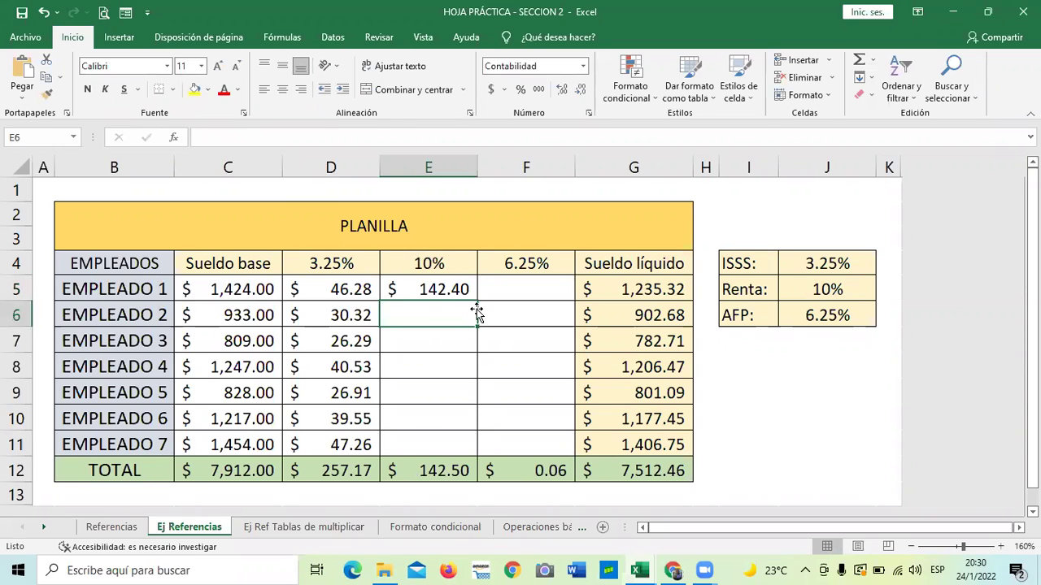
# Step: Fill the Renta deduction formula from E5 down through EMPLEADO 7 in E11
pyautogui.click(443, 286)
pyautogui.moveTo(478, 301); pyautogui.dragTo(480, 457)
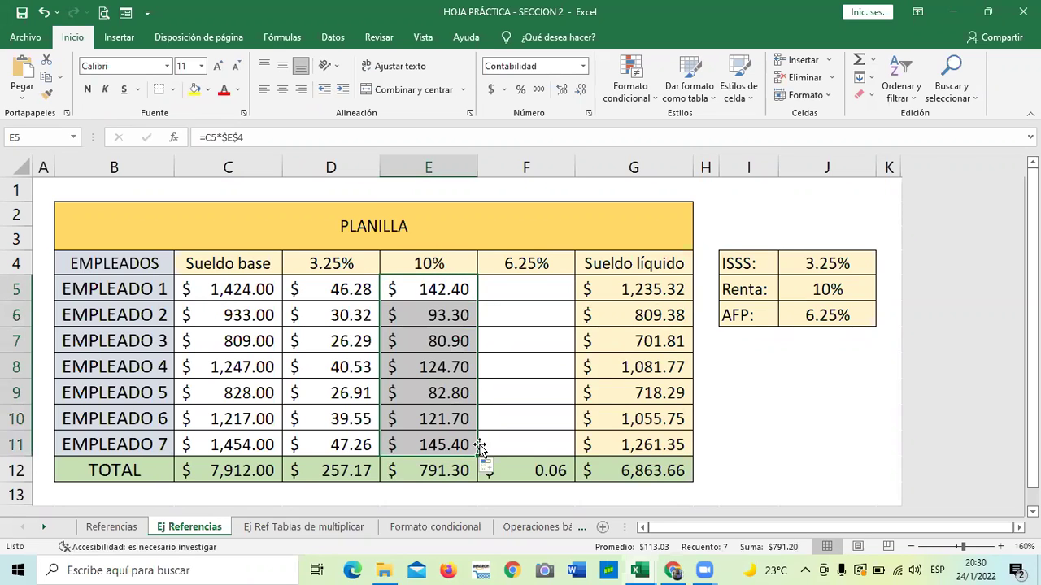
pyautogui.click(490, 418)
# Step: Check the relative and absolute references in the copied Renta deduction formulas for EMPLEADO 3 in E7 and EMPLEADO 7 in E11
pyautogui.click(424, 341)
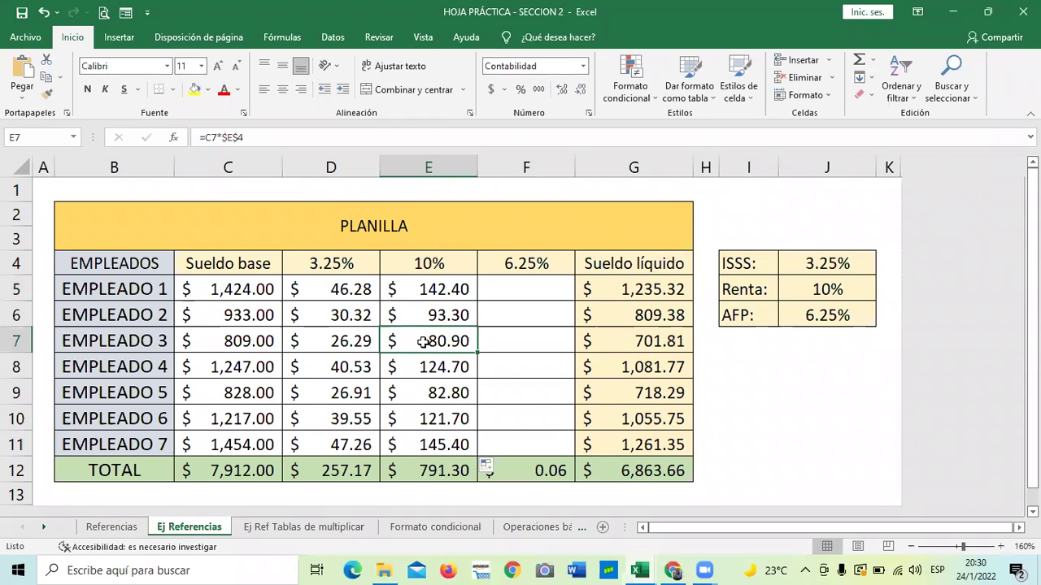
pyautogui.click(297, 137)
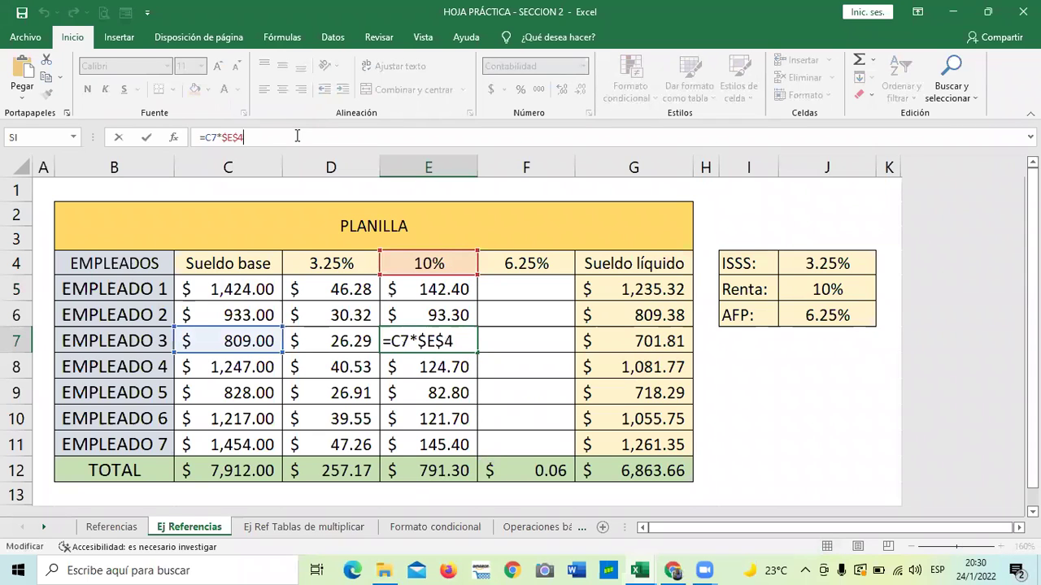
pyautogui.press('Return')
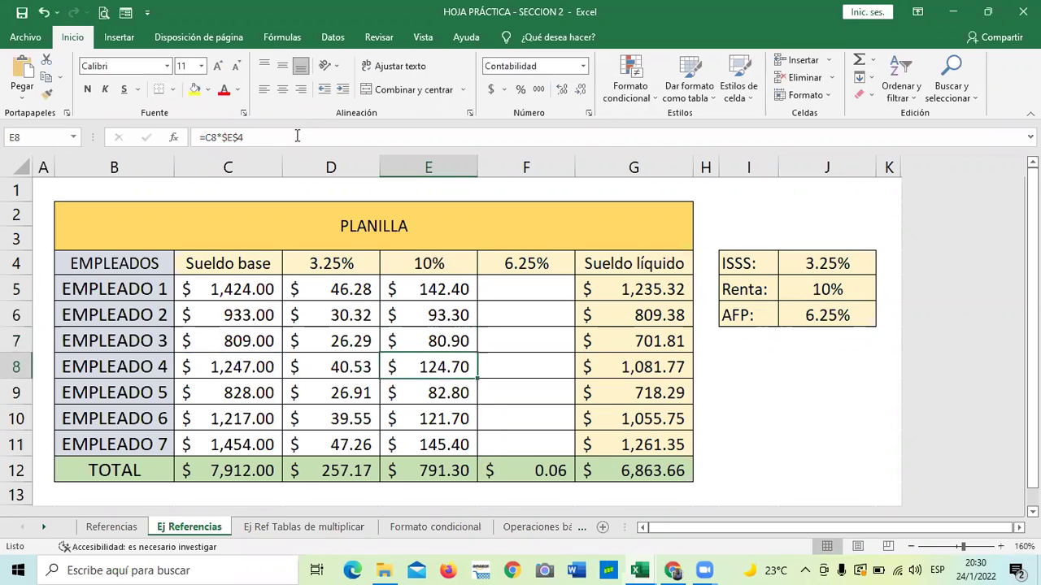
pyautogui.click(443, 444)
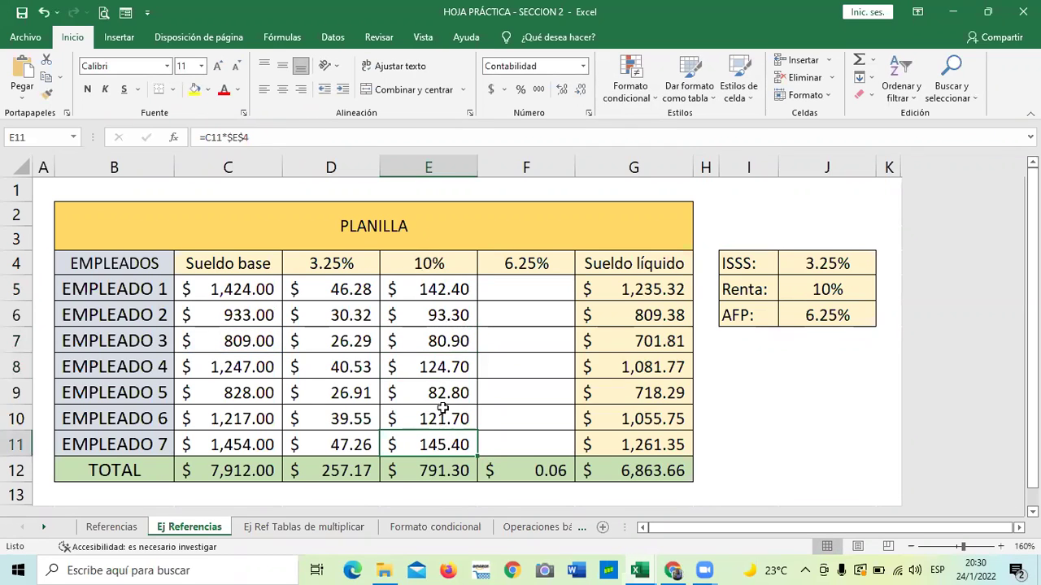
pyautogui.click(274, 133)
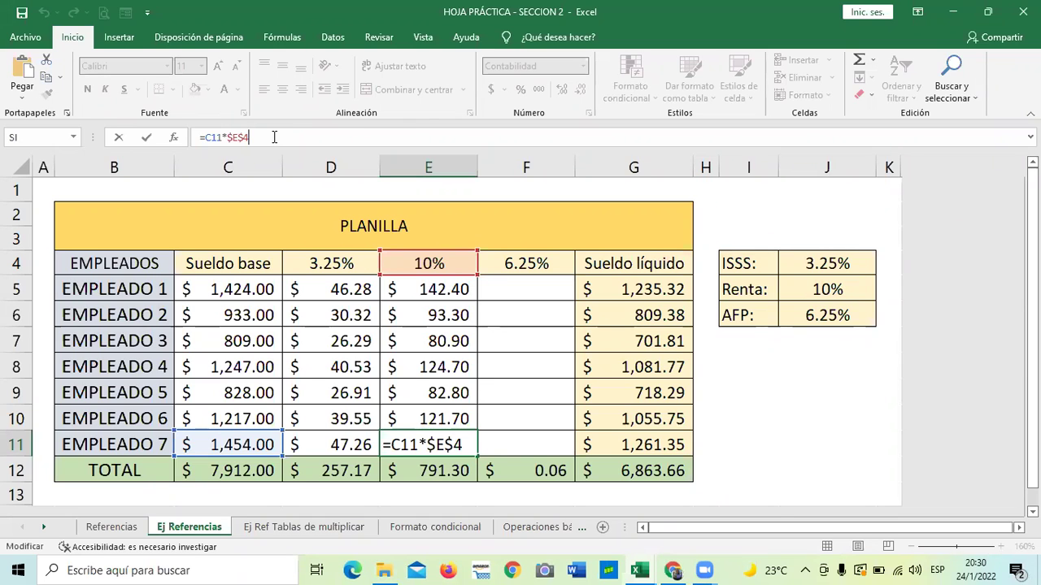
pyautogui.press('Return')
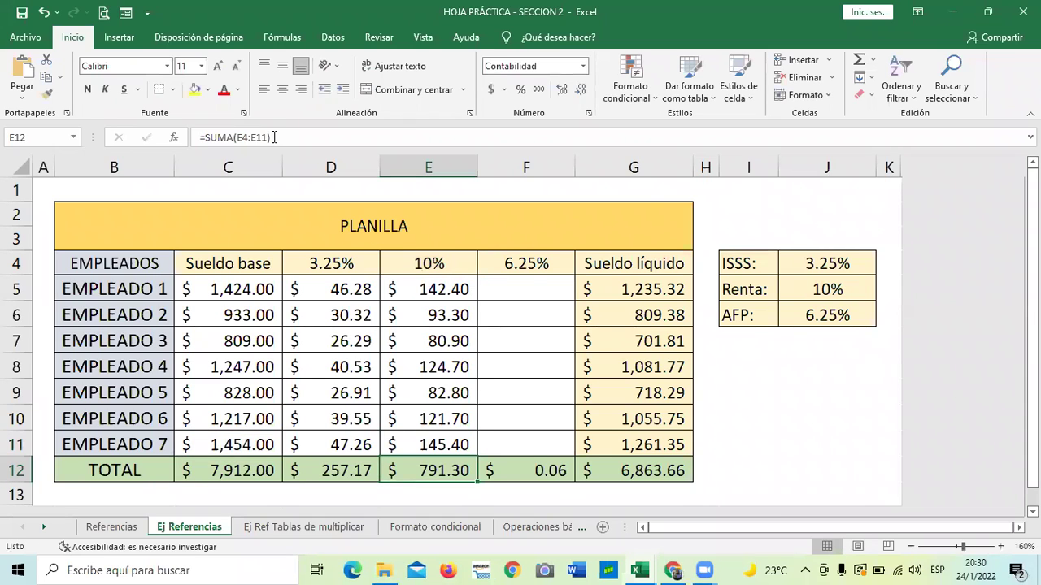
pyautogui.click(808, 435)
# Step: Select F5, EMPLEADO 1's empty cell in the AFP deduction column
pyautogui.moveTo(500, 271); pyautogui.dragTo(502, 281)
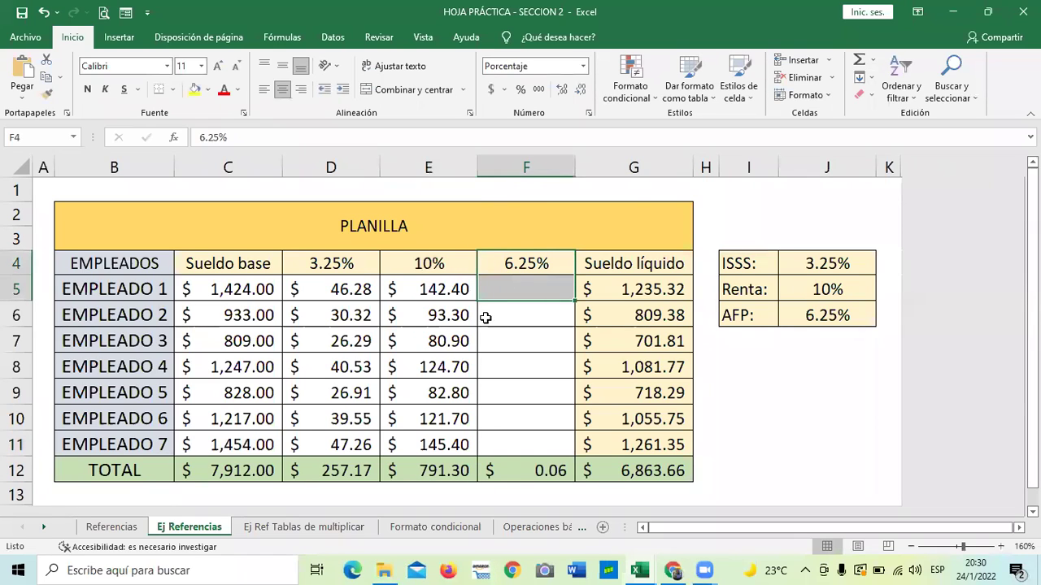
pyautogui.click(510, 281)
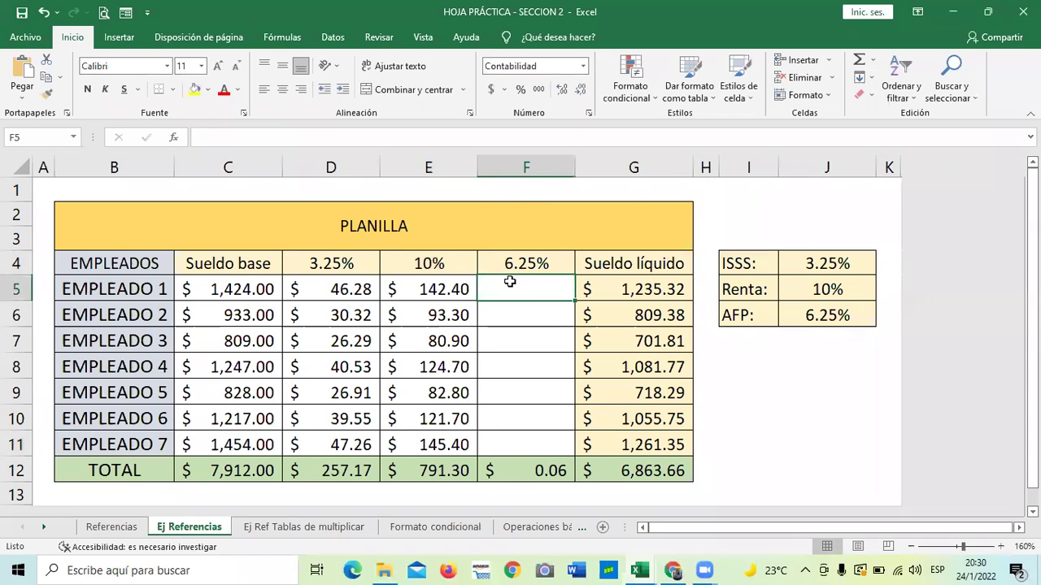
# Step: Enter the formula =C5*$J$6 in F5 to calculate EMPLEADO 1's 6.25% AFP deduction
pyautogui.write('=')
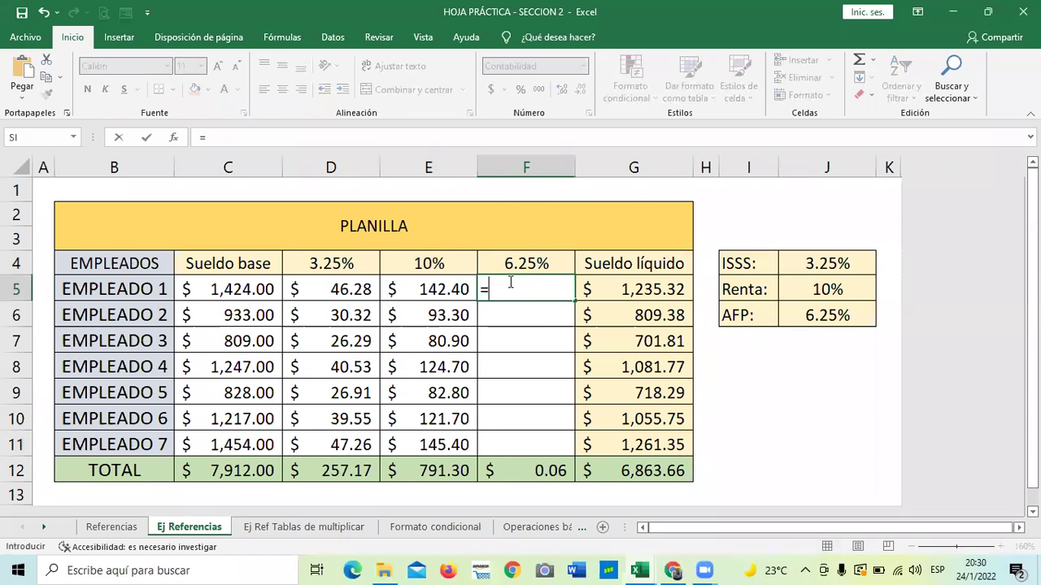
pyautogui.click(249, 289)
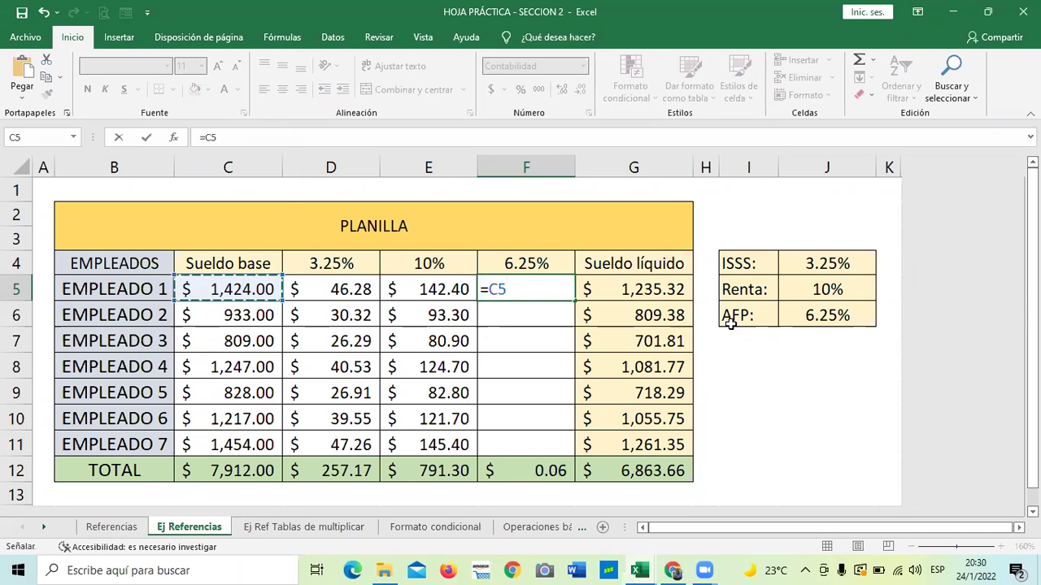
pyautogui.write('*')
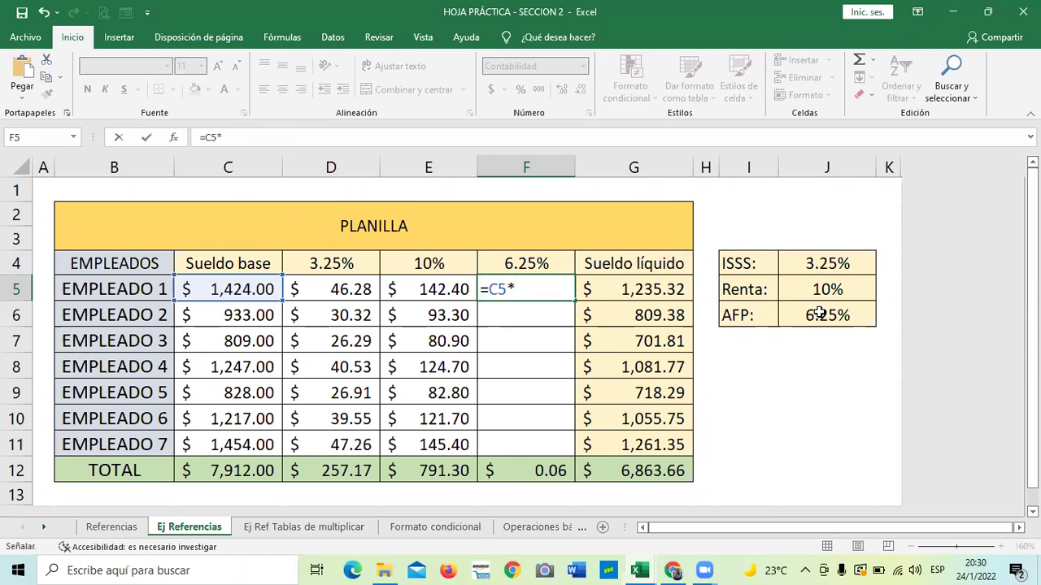
pyautogui.click(821, 316)
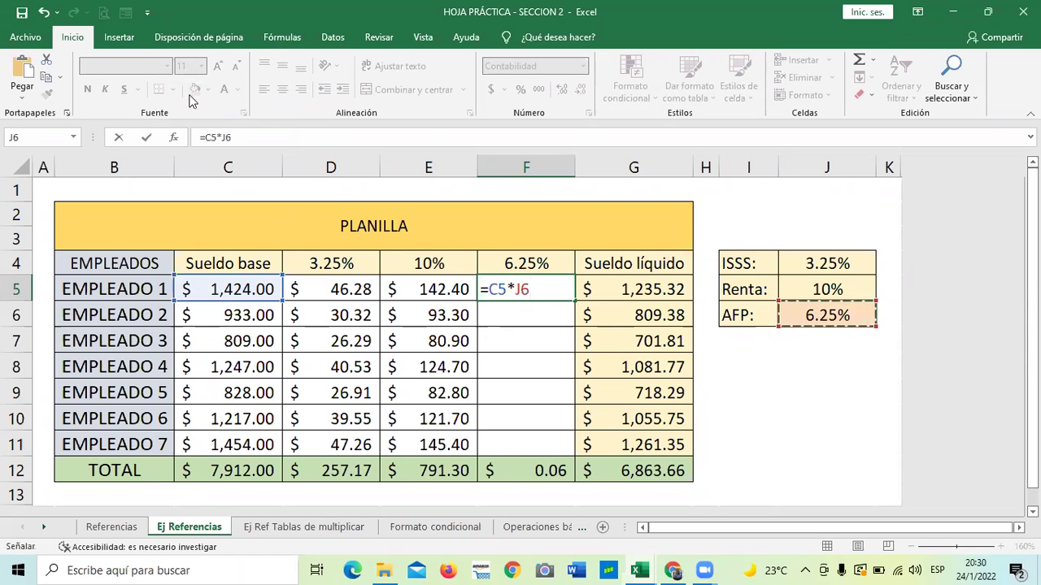
pyautogui.click(224, 138)
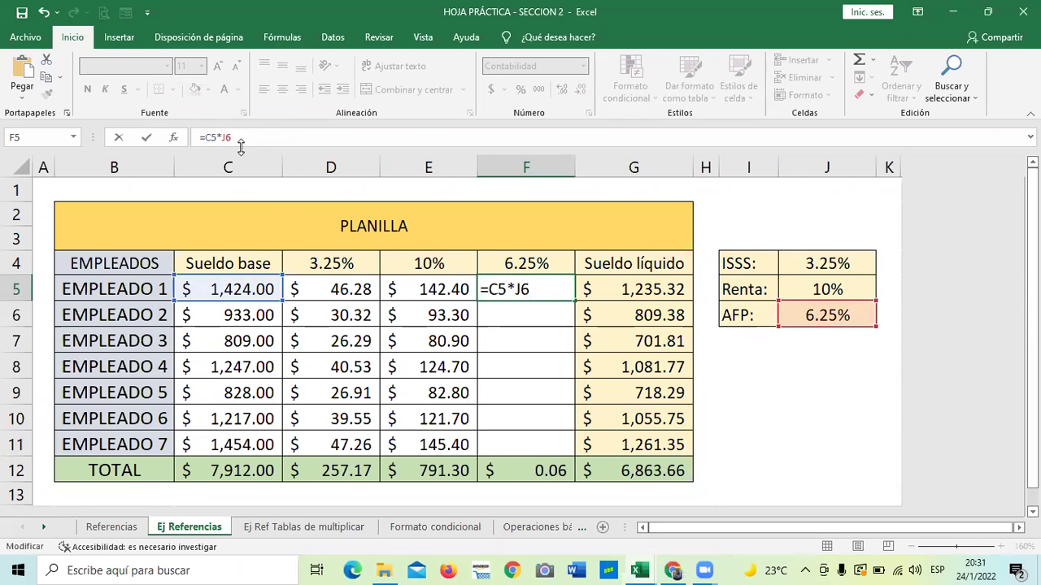
pyautogui.write('$J')
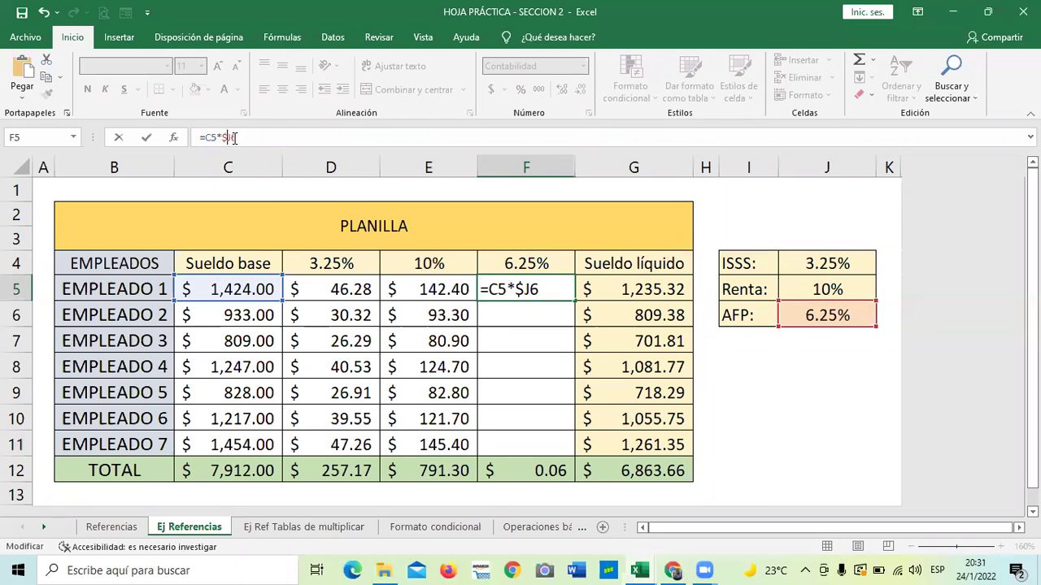
pyautogui.write('$')
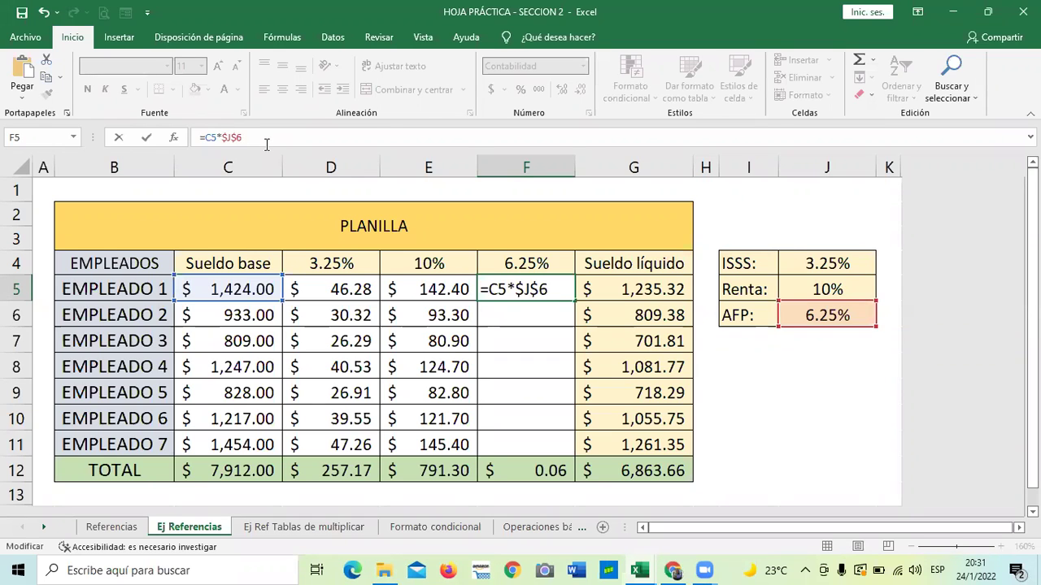
pyautogui.press('Return')
# Step: Copy the absolute-reference AFP formula from F5 down through F11 for the remaining employees
pyautogui.click(542, 289)
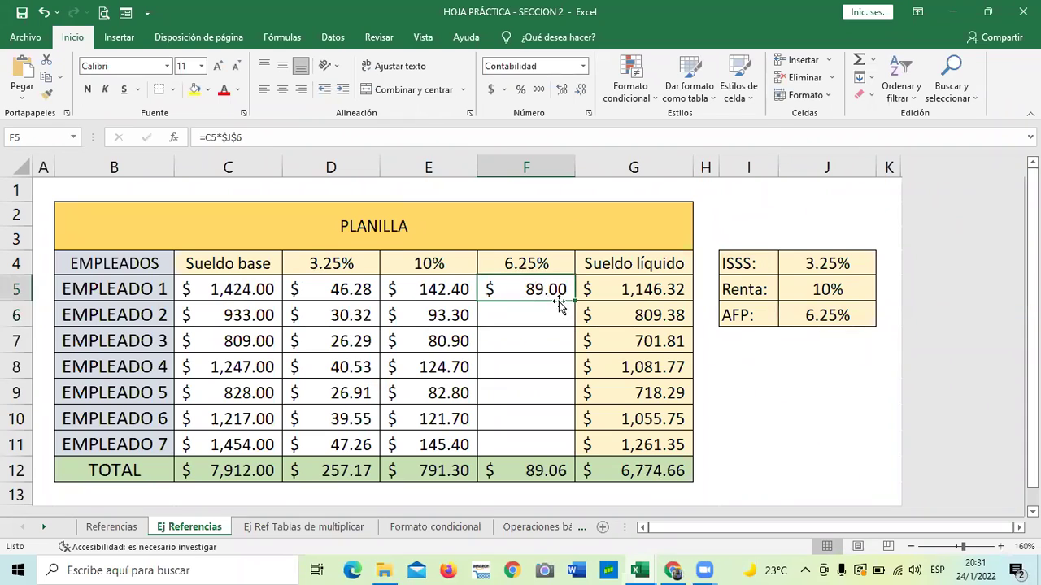
pyautogui.moveTo(574, 303); pyautogui.dragTo(577, 444)
pyautogui.click(801, 445)
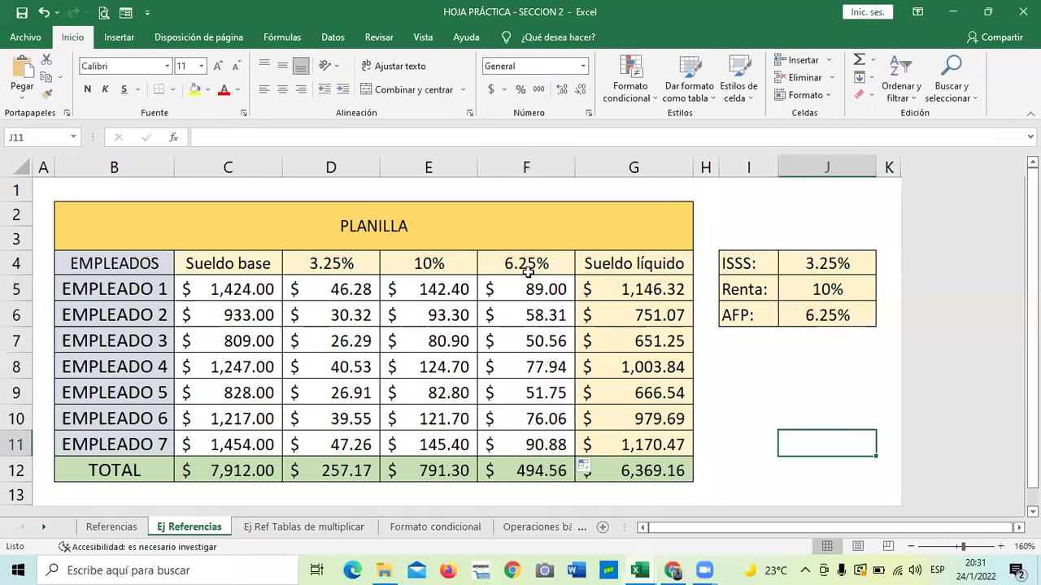
# Step: Review the Sueldo líquido formula in G5, the Referencias sheet, the AFP rate in J6, and the copied deduction formulas in F5, F8 and F11
pyautogui.click(601, 284)
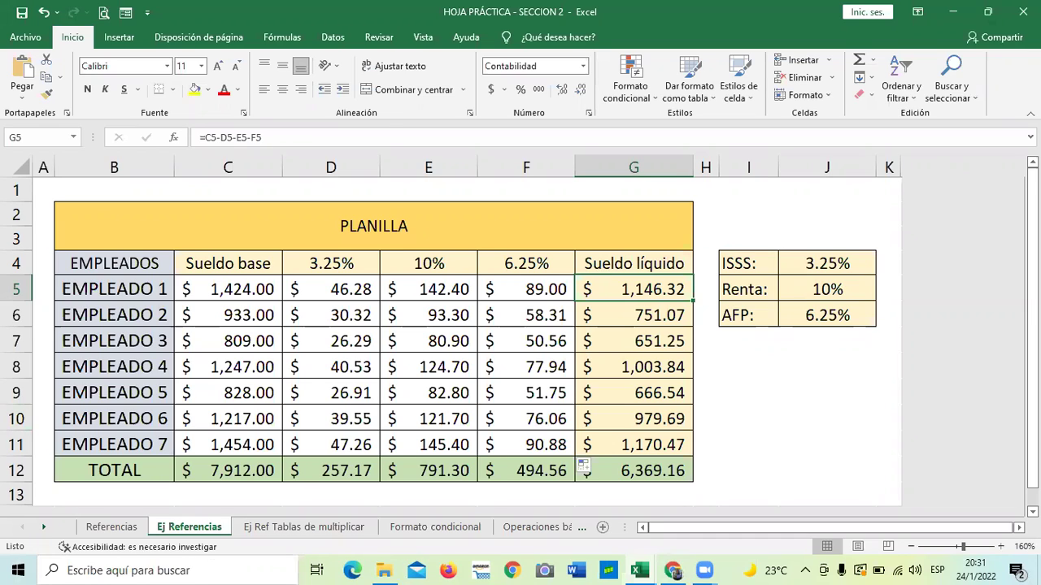
pyautogui.hotkey('alt', 'Tab')
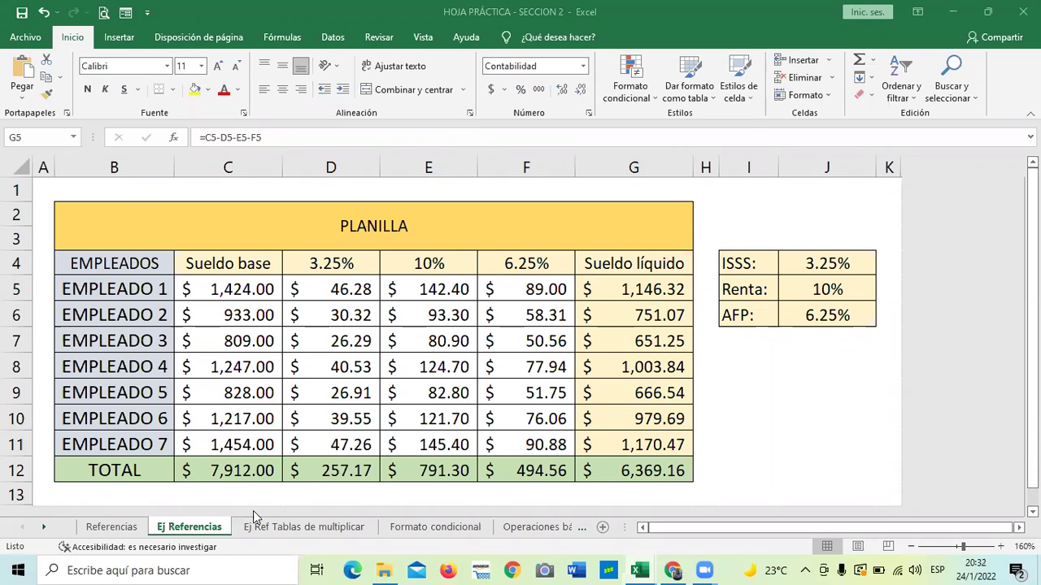
pyautogui.click(111, 527)
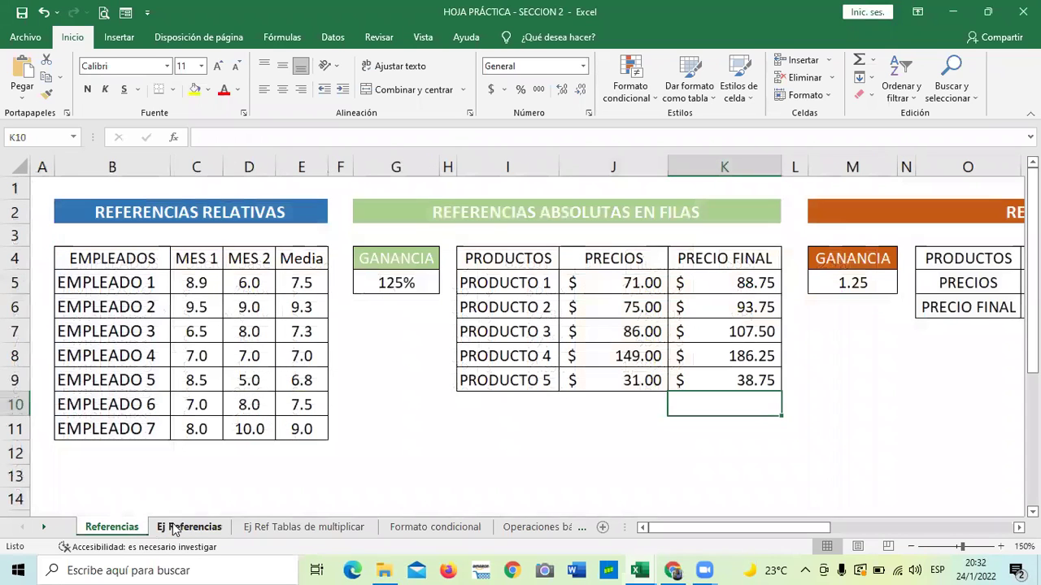
pyautogui.click(177, 528)
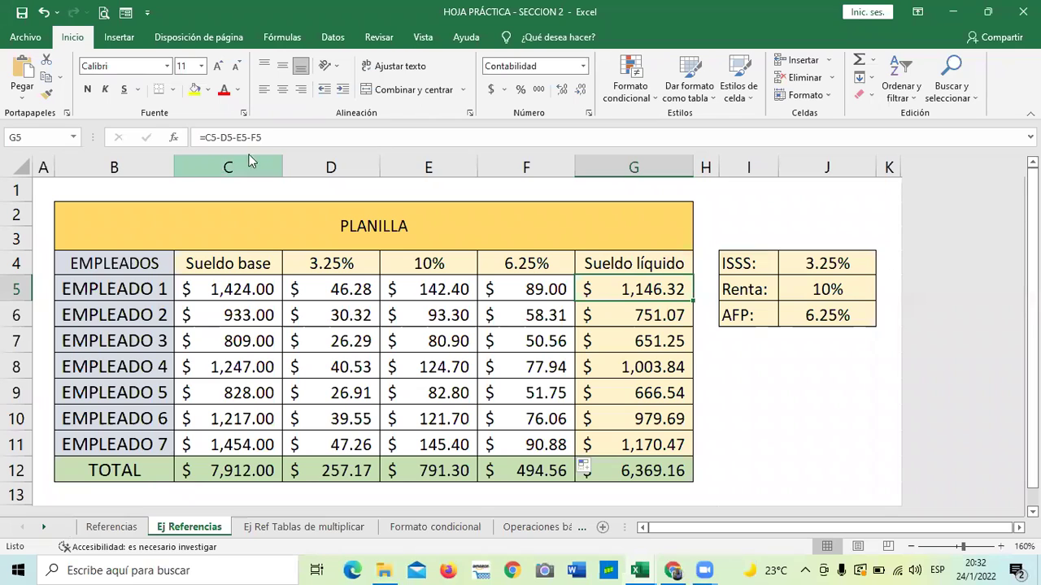
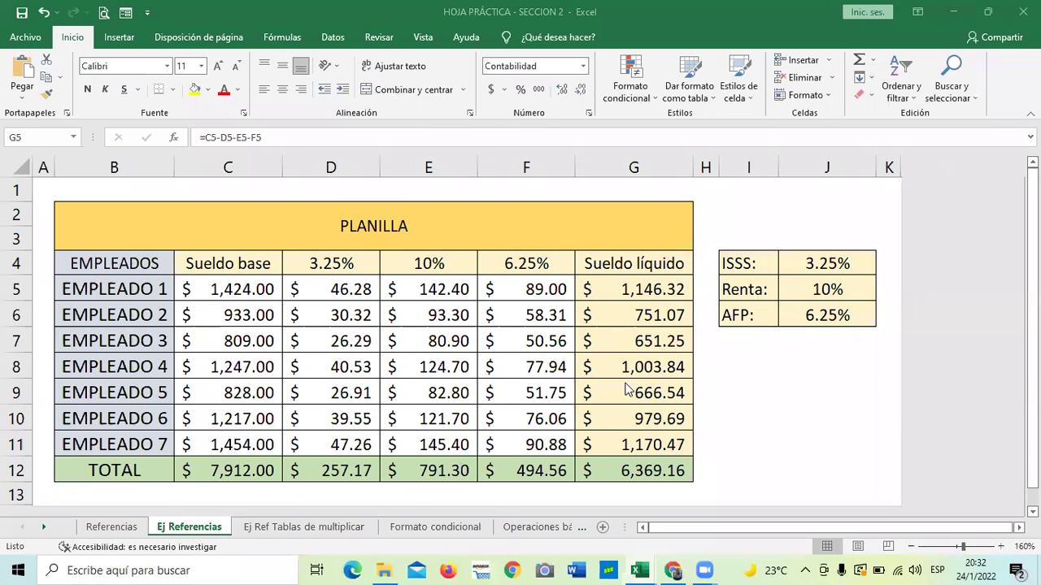
pyautogui.click(826, 317)
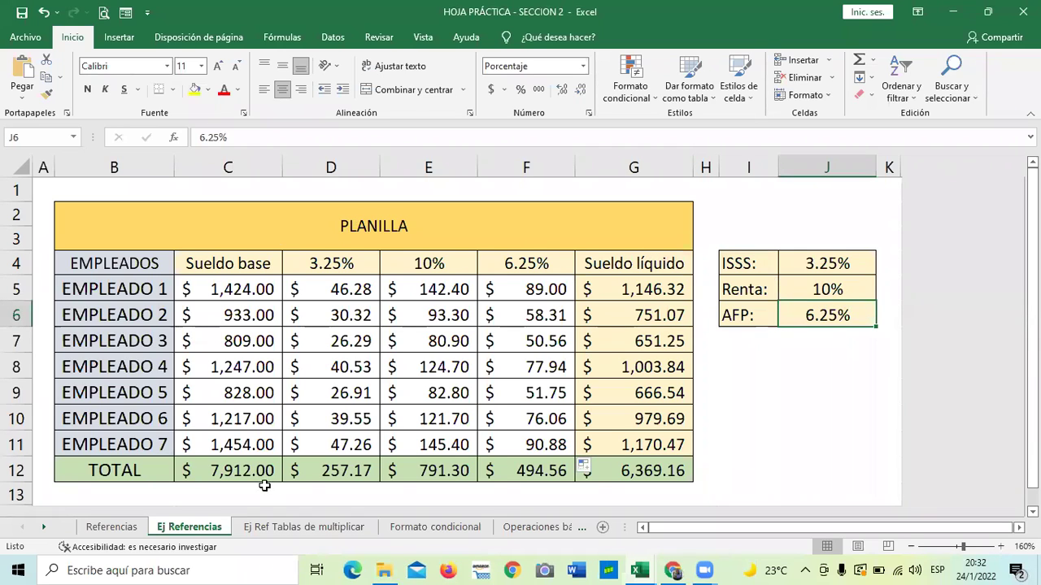
pyautogui.click(642, 293)
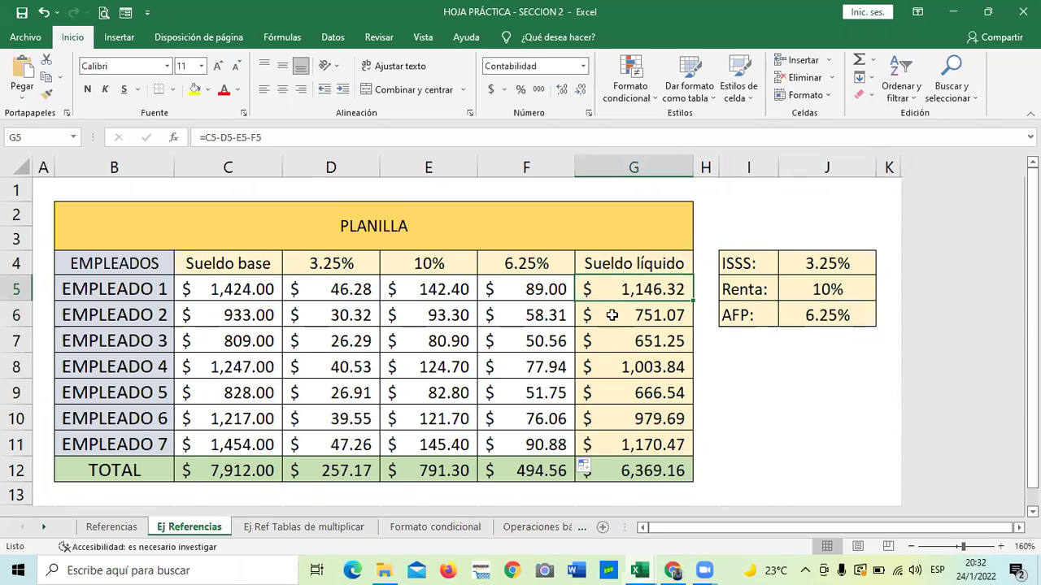
pyautogui.click(537, 287)
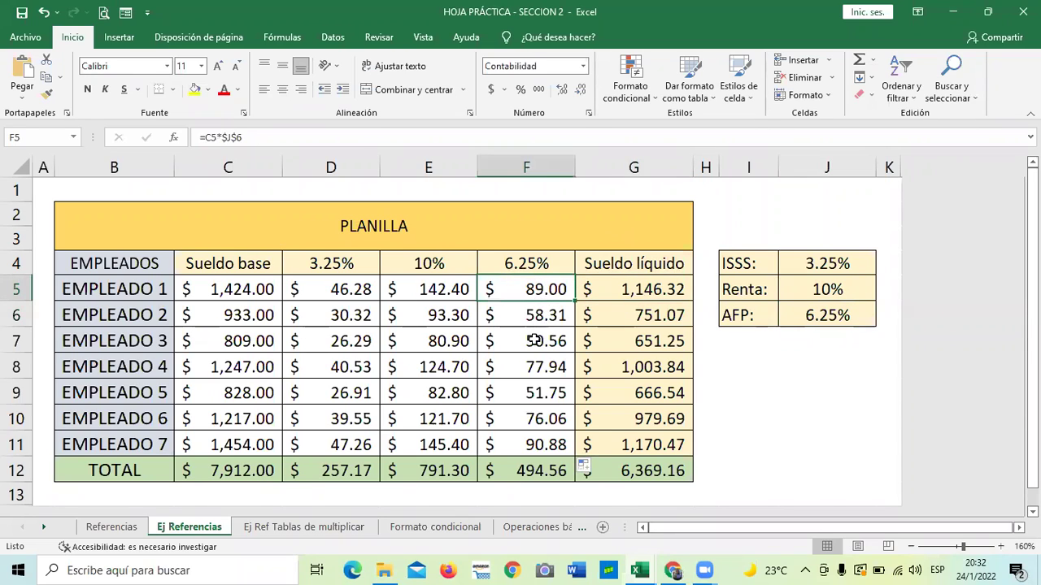
pyautogui.click(535, 374)
pyautogui.click(538, 439)
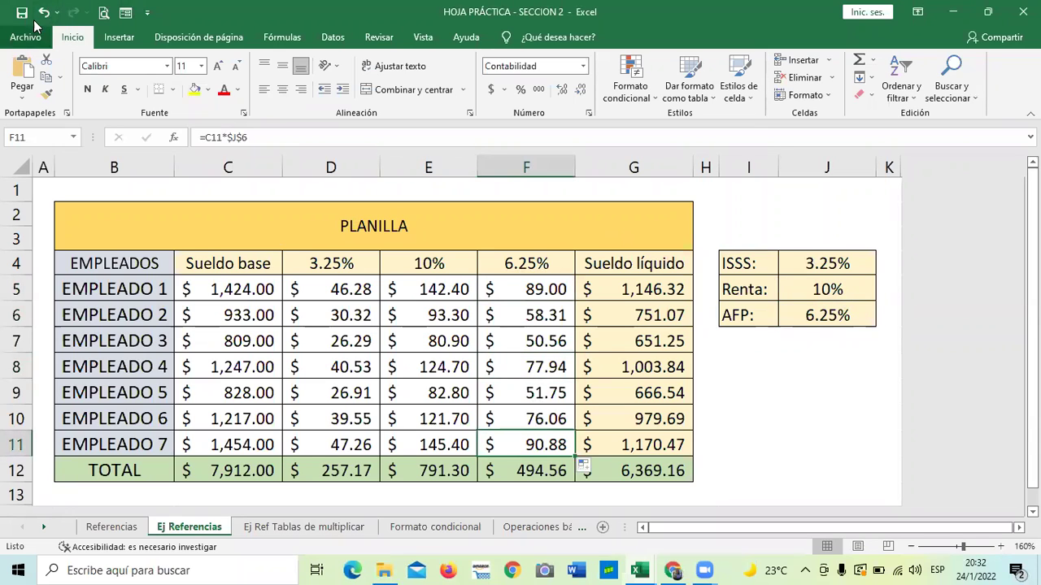
# Step: Undo the copying of the AFP formula to F6:F11 and return to F5
pyautogui.click(47, 12)
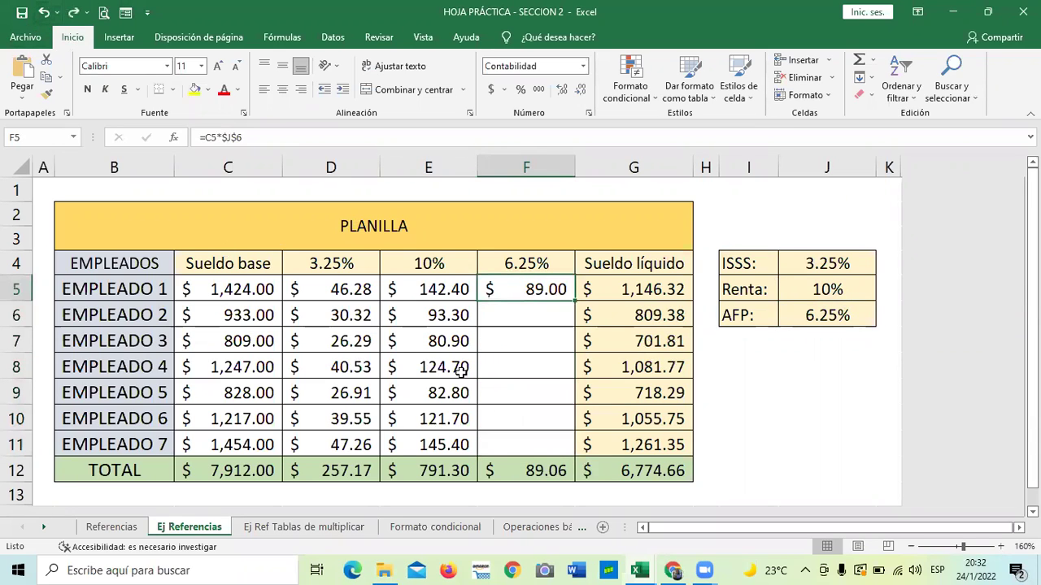
pyautogui.click(587, 385)
pyautogui.click(527, 283)
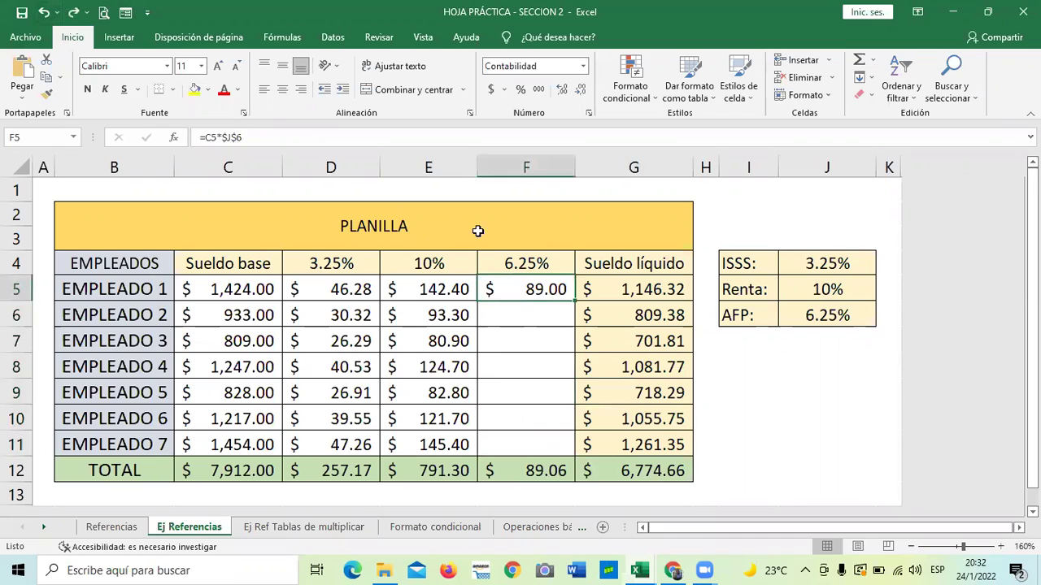
# Step: Replace the absolute AFP rate reference in F5 with a relative one, making the formula =C5*J6
pyautogui.click(235, 137)
pyautogui.press('BackSpace')
pyautogui.press('BackSpace')
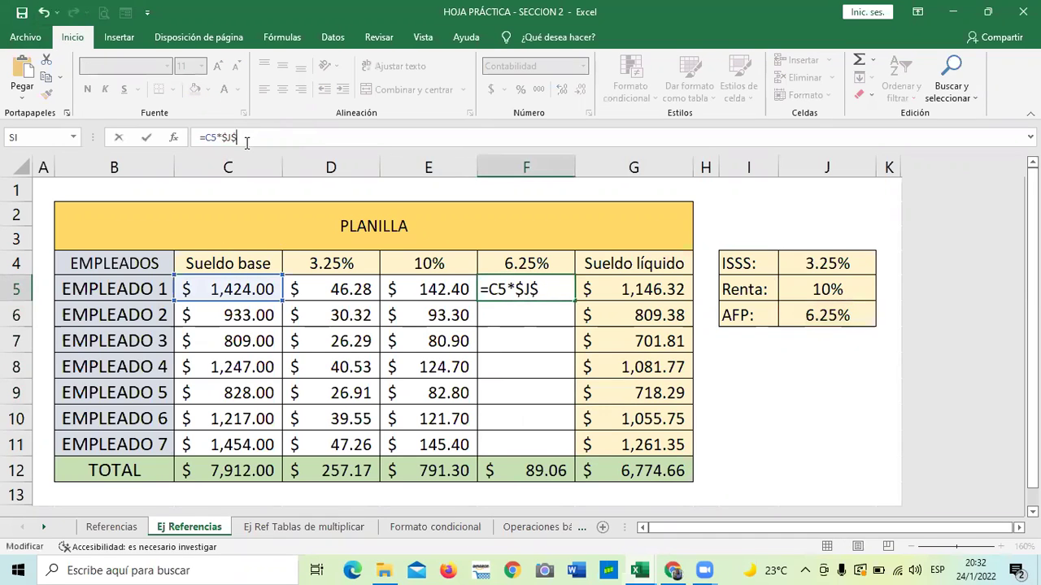
pyautogui.press('BackSpace')
pyautogui.click(827, 317)
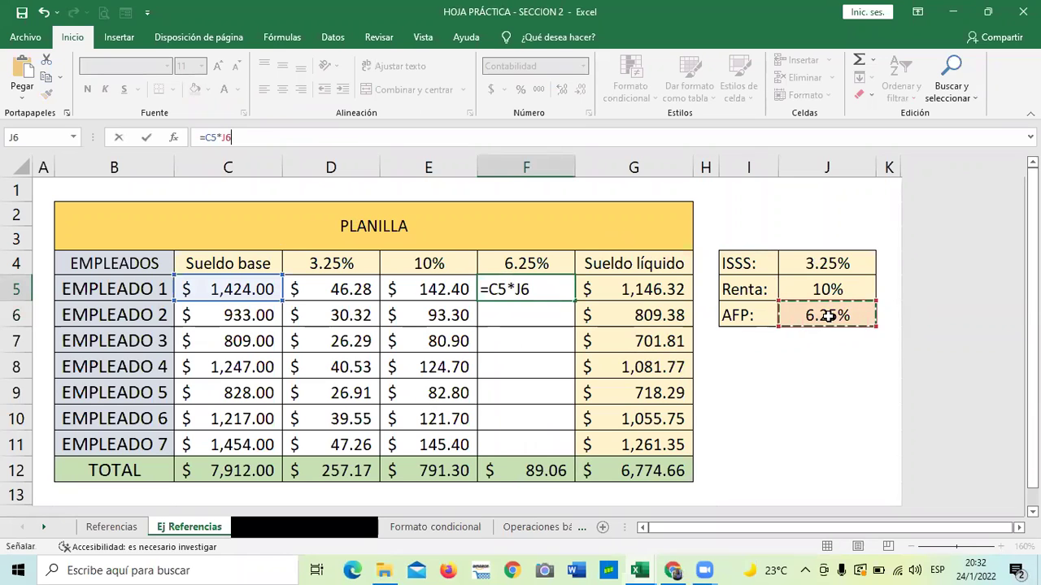
pyautogui.press('Return')
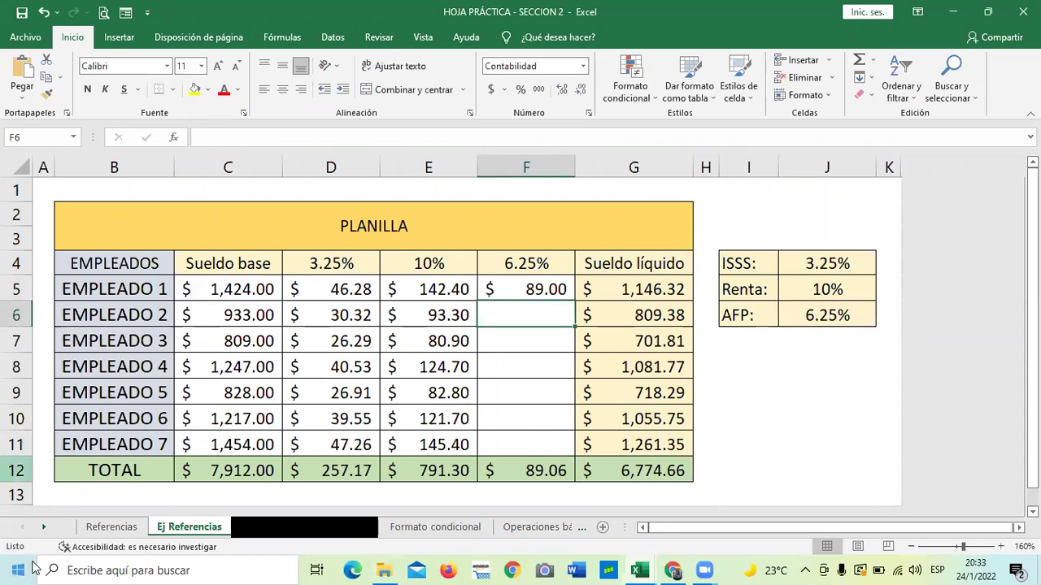
# Step: Fill the relative-reference formula =C5*J6 from F5 down to F11 in the 6.25% column
pyautogui.click(541, 291)
pyautogui.moveTo(574, 301); pyautogui.dragTo(575, 459)
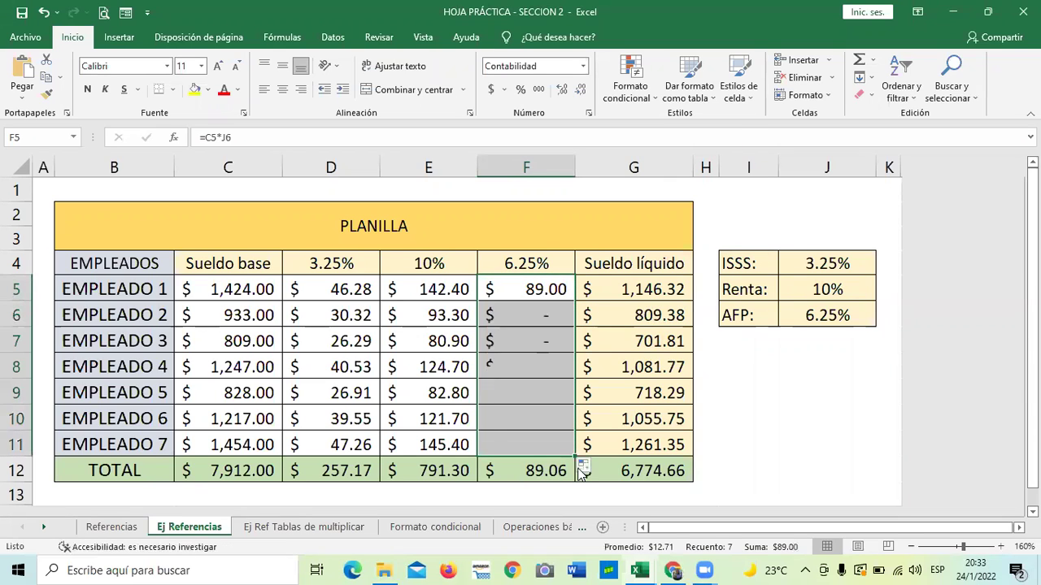
pyautogui.click(549, 419)
# Step: Check the cells referenced by EMPLEADO 4's AFP formula in F8, and clear that formula
pyautogui.click(539, 367)
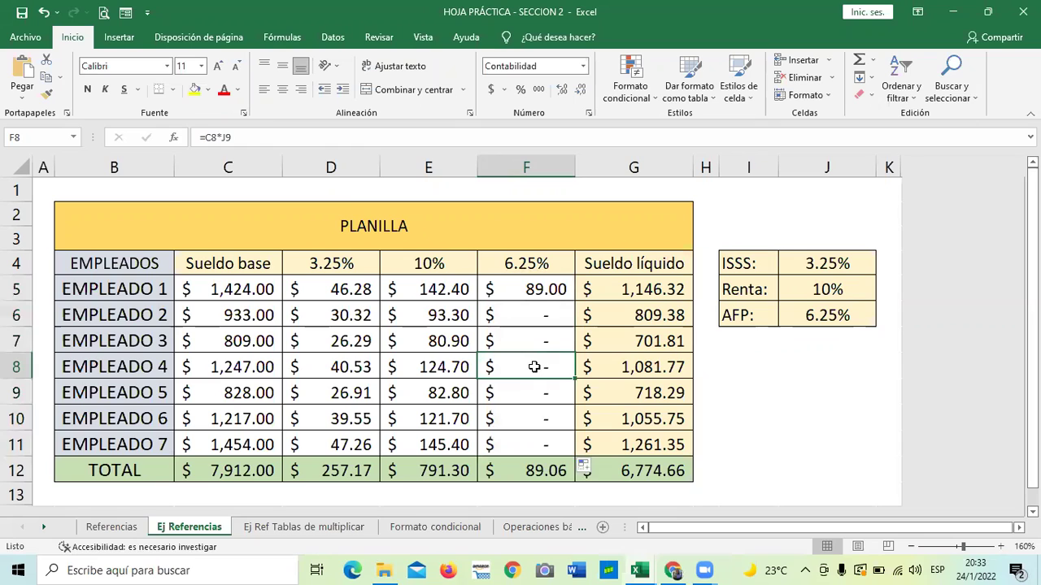
pyautogui.click(245, 138)
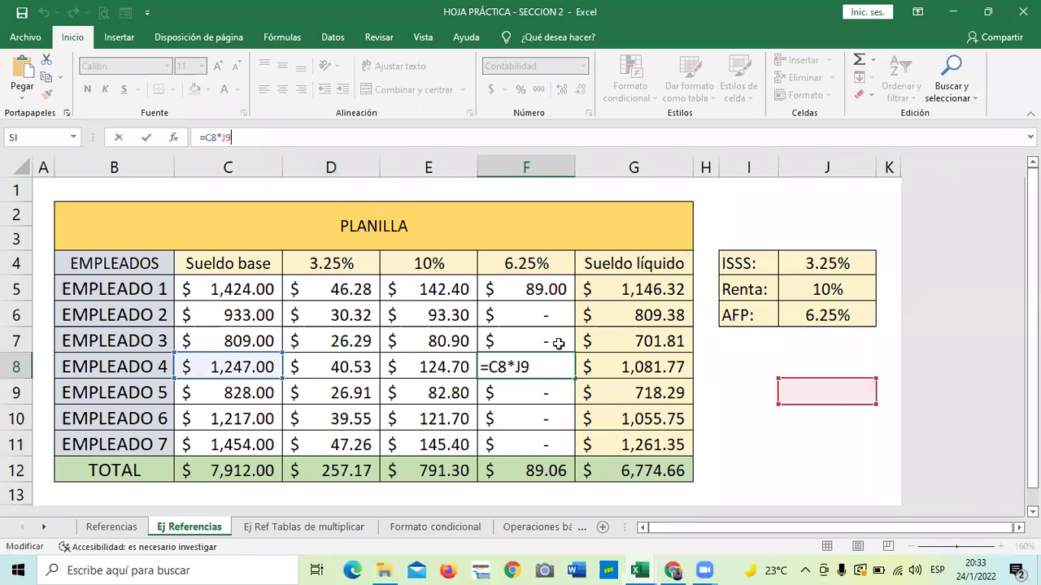
pyautogui.press('BackSpace')
pyautogui.press('BackSpace')
pyautogui.press('BackSpace')
pyautogui.press('BackSpace')
pyautogui.press('BackSpace')
pyautogui.press('BackSpace')
pyautogui.press('Escape')
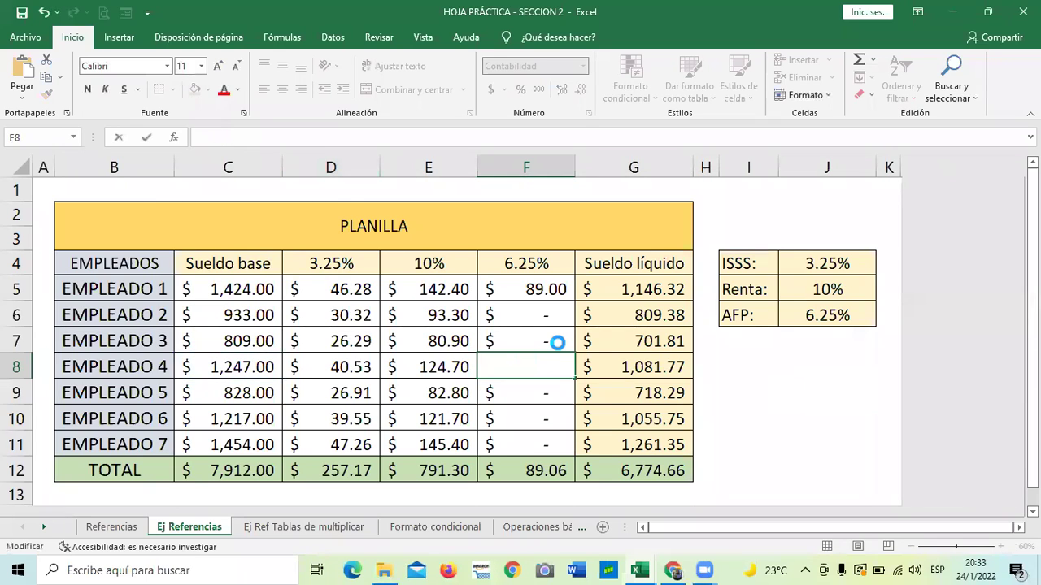
pyautogui.press('Down')
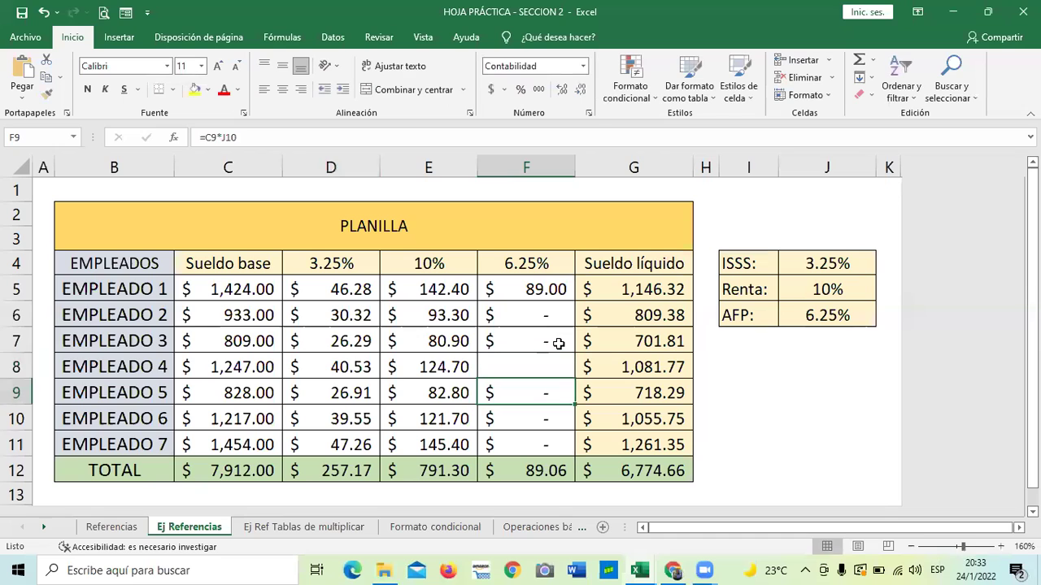
# Step: Undo the clearing of F8 and the fill of the relative formula down the 6.25% column
pyautogui.click(513, 421)
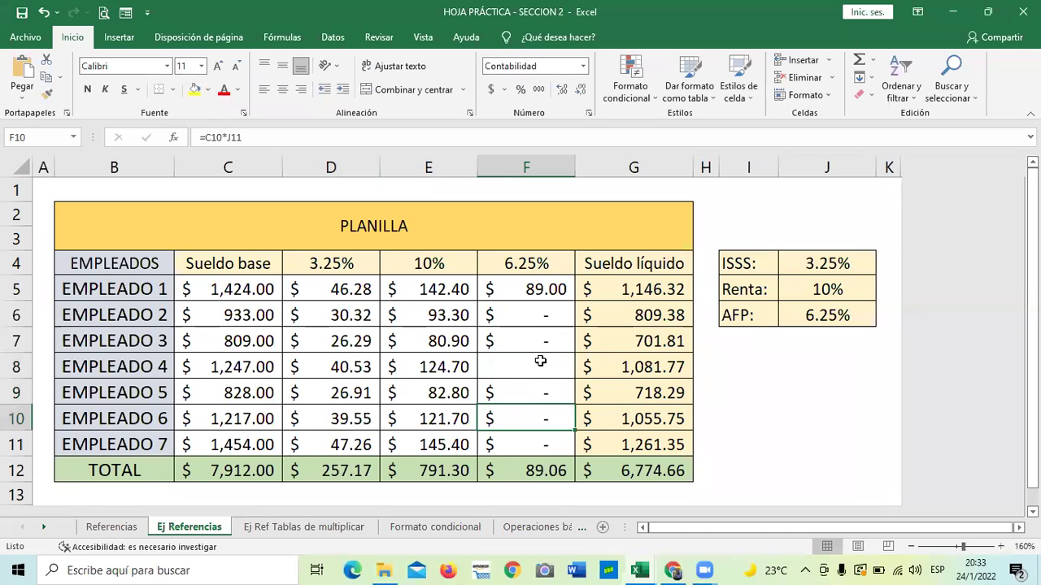
pyautogui.click(44, 12)
pyautogui.click(43, 12)
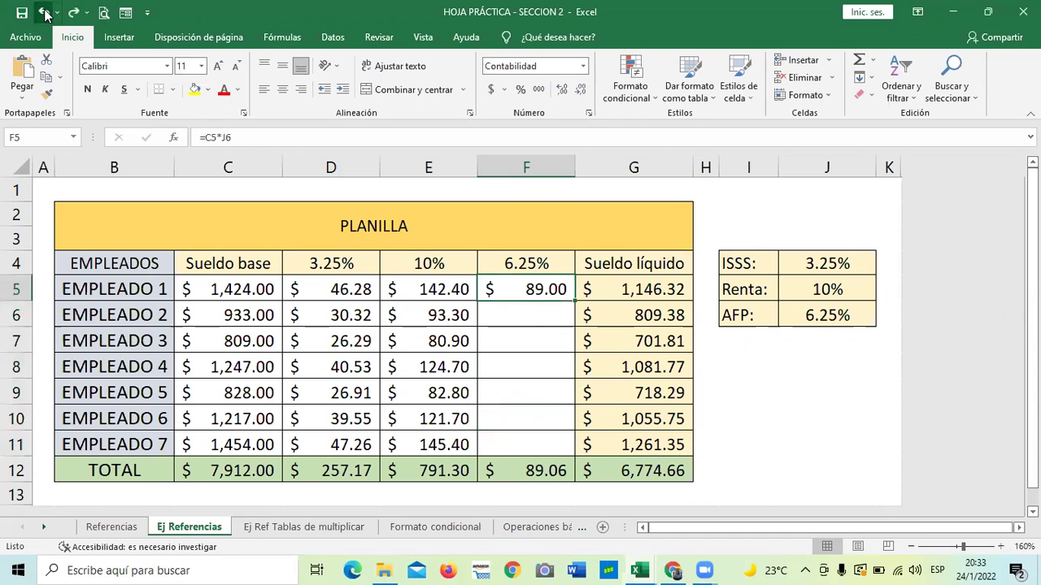
# Step: Try to make the AFP rate reference in F5 absolute, entering the formula as =C5*$J46
pyautogui.click(542, 317)
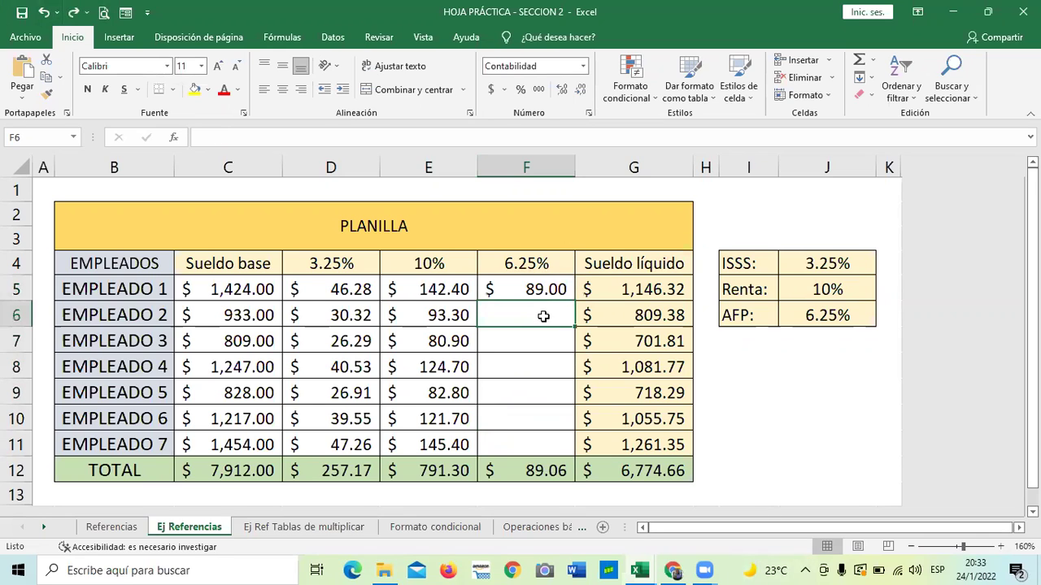
pyautogui.click(540, 290)
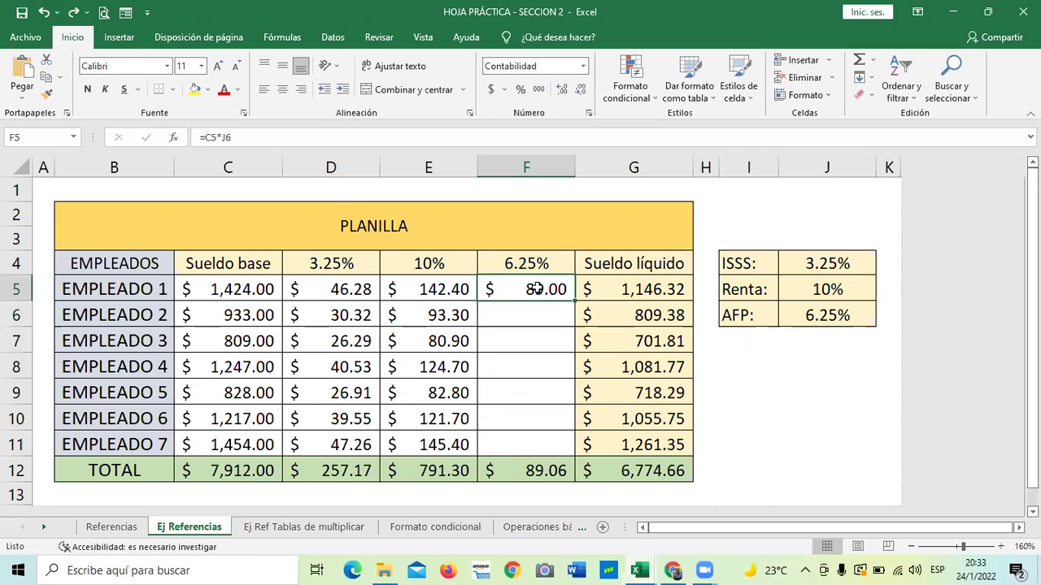
pyautogui.click(227, 136)
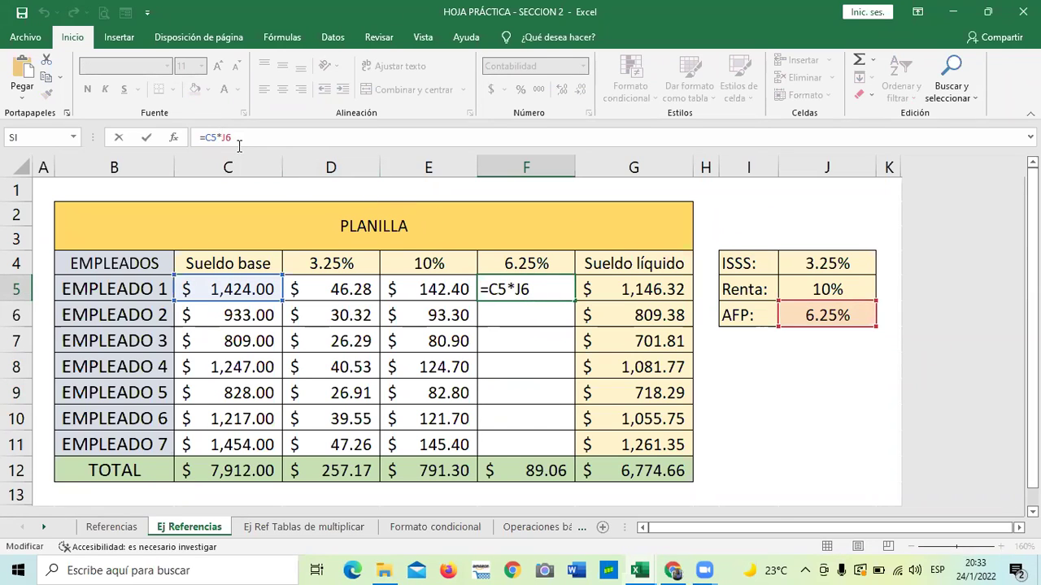
pyautogui.write('$J')
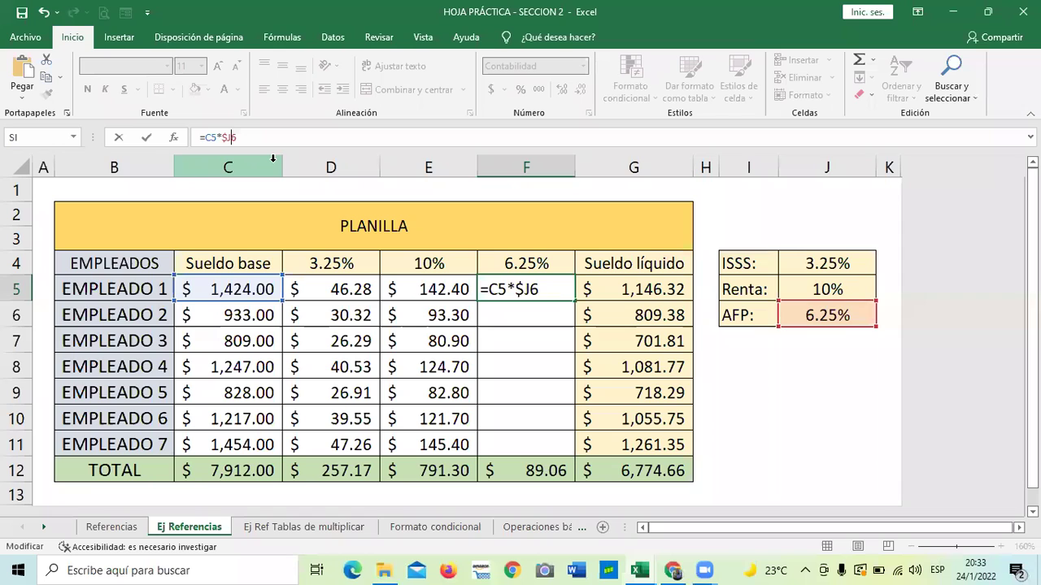
pyautogui.write('4')
pyautogui.press('Return')
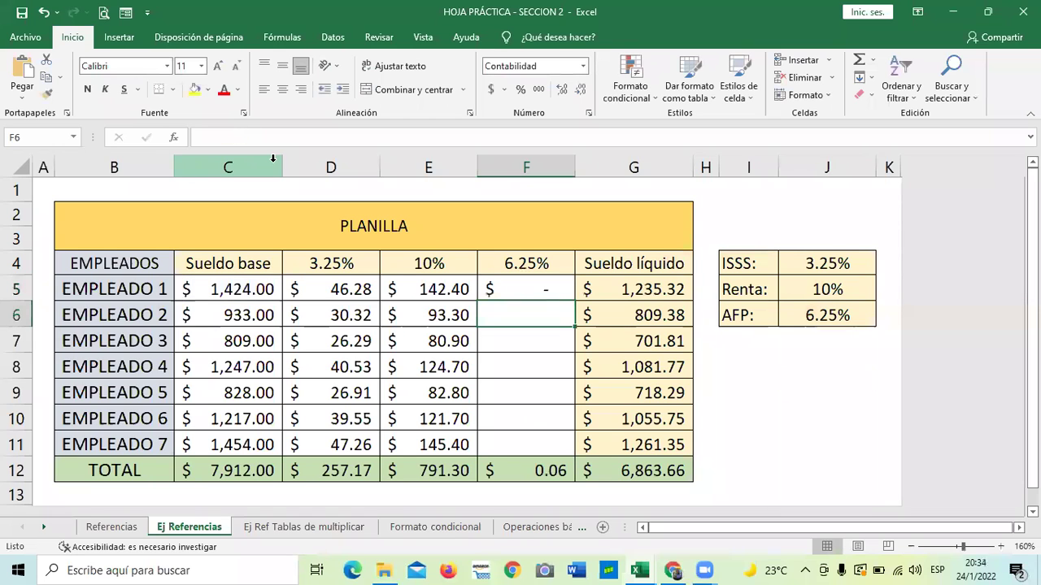
# Step: Review the AFP formula entered for EMPLEADO 1 in F5 and clear it
pyautogui.click(534, 289)
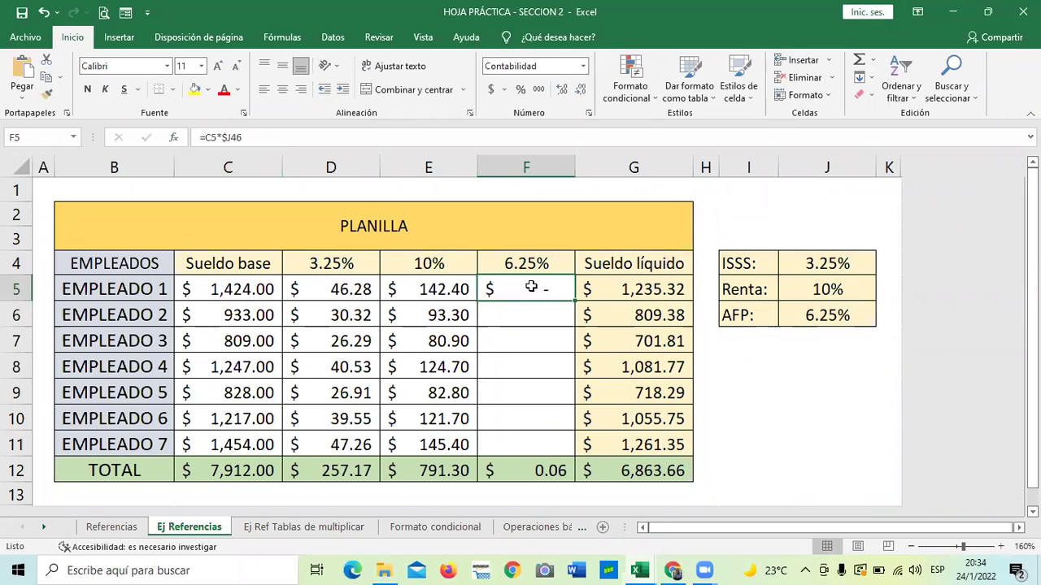
pyautogui.click(238, 138)
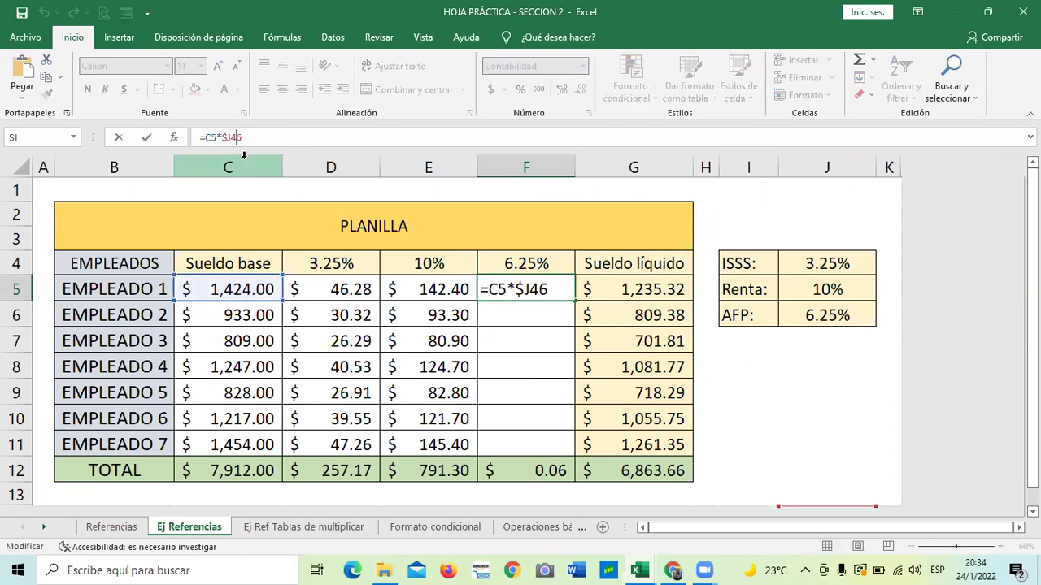
pyautogui.hotkey('ctrl', 'Return')
pyautogui.click(566, 348)
pyautogui.click(539, 284)
pyautogui.press('BackSpace')
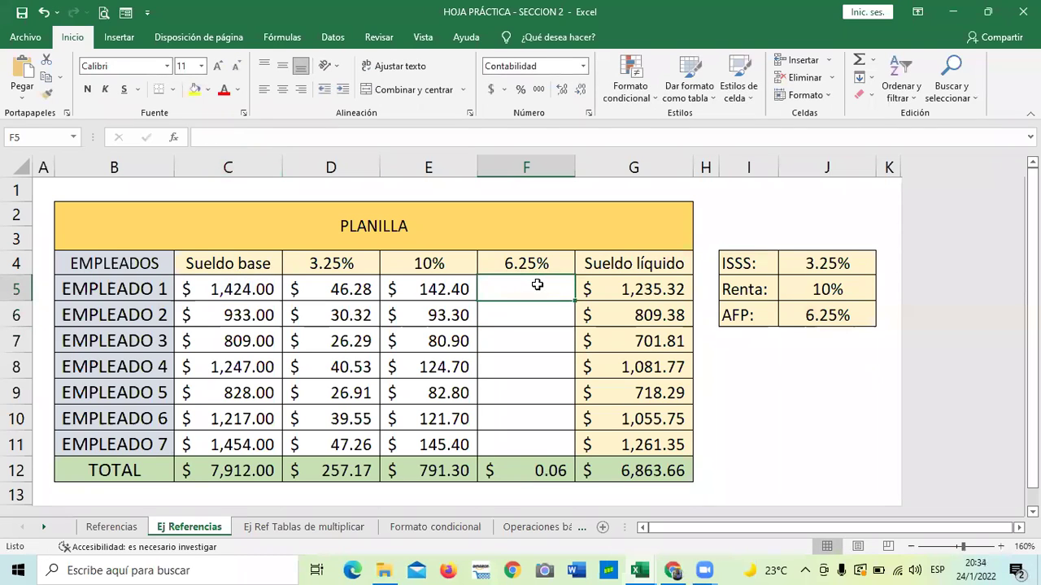
# Step: Enter =E5*$J$6 in F5 for EMPLEADO 1, with an absolute reference to the AFP rate
pyautogui.click(528, 360)
pyautogui.click(534, 281)
pyautogui.write('=')
pyautogui.click(435, 289)
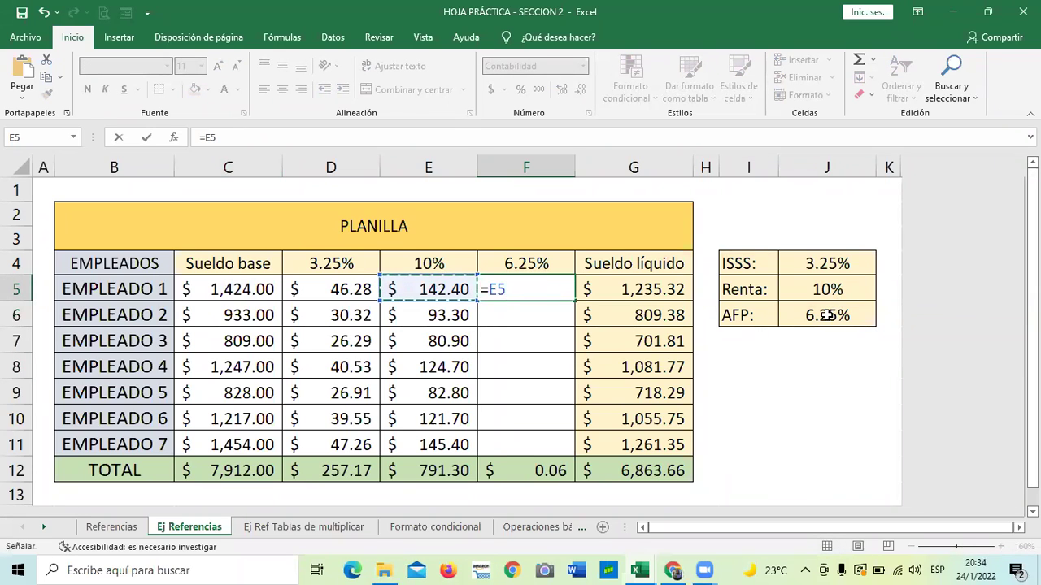
pyautogui.write('*')
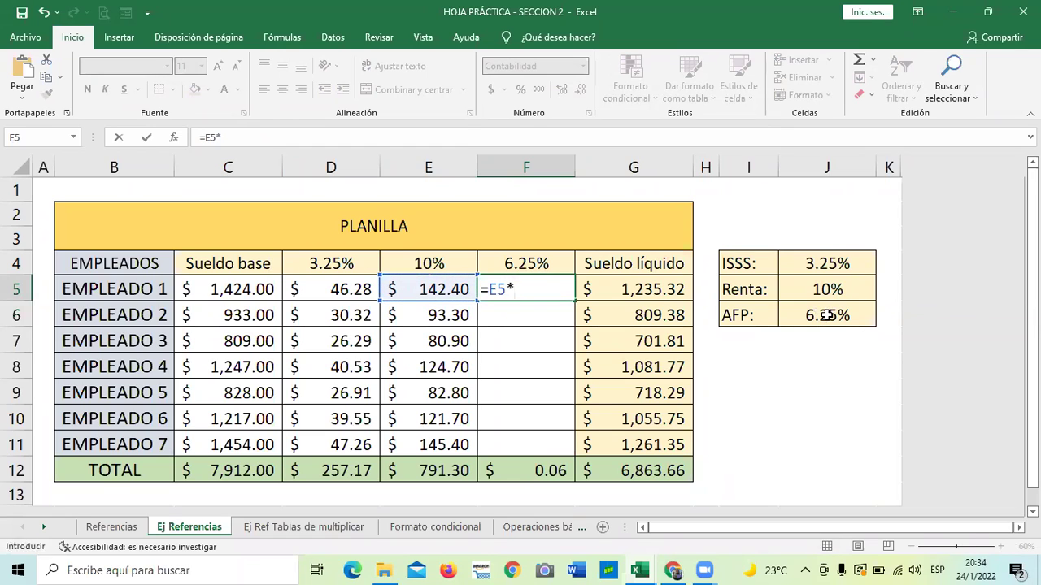
pyautogui.click(823, 315)
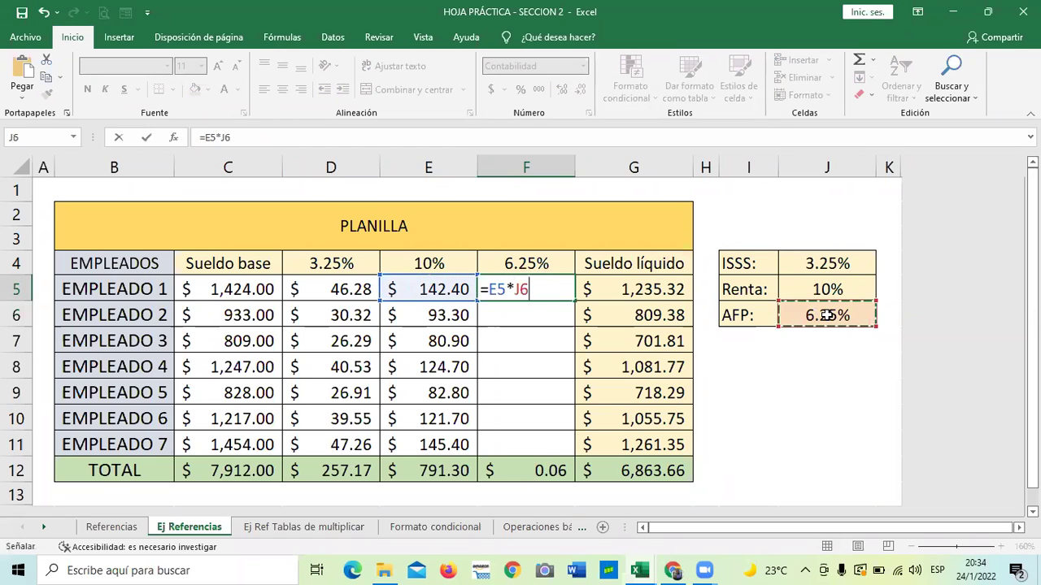
pyautogui.click(222, 137)
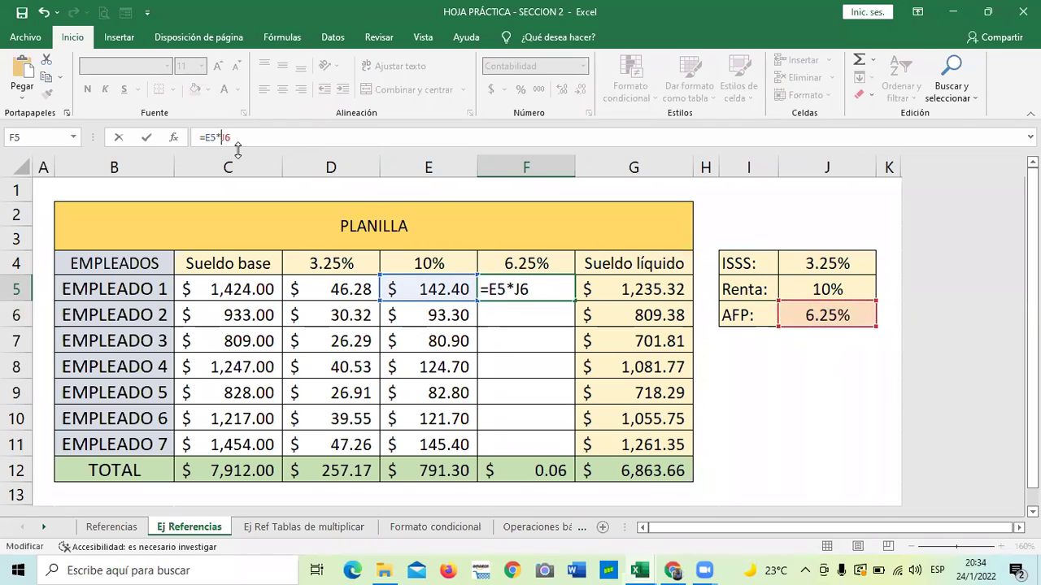
pyautogui.write('$J$')
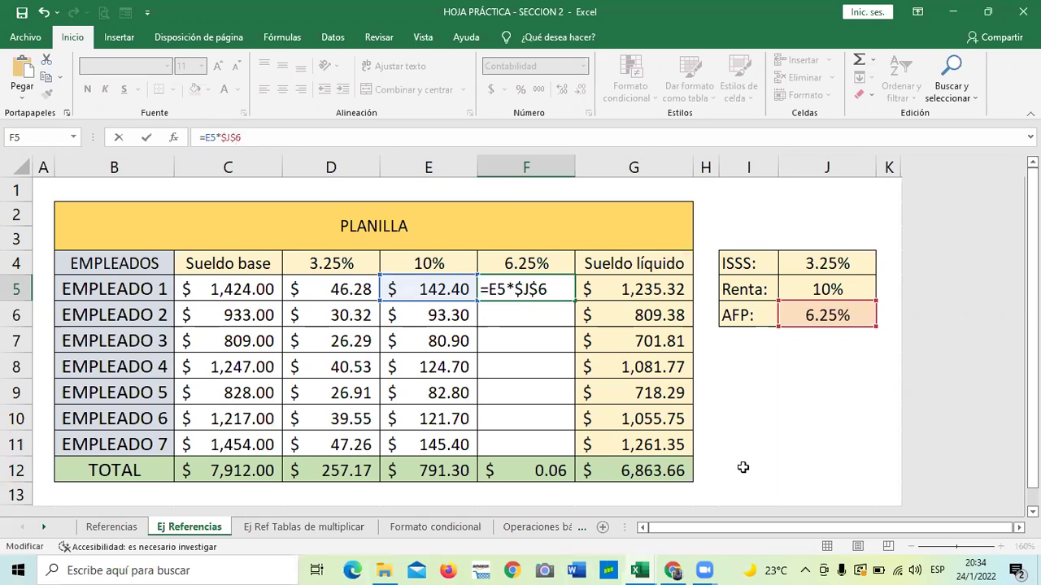
pyautogui.press('Return')
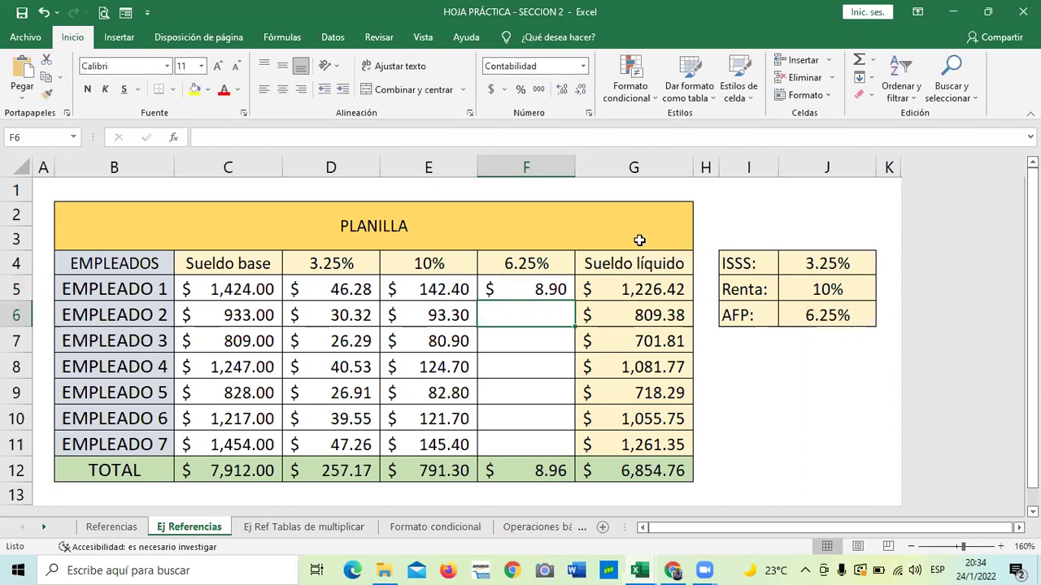
# Step: Fill the absolute-reference formula from F5 down to F11 in the 6.25% column
pyautogui.click(542, 283)
pyautogui.click(490, 398)
pyautogui.click(519, 289)
pyautogui.moveTo(576, 299); pyautogui.dragTo(572, 451)
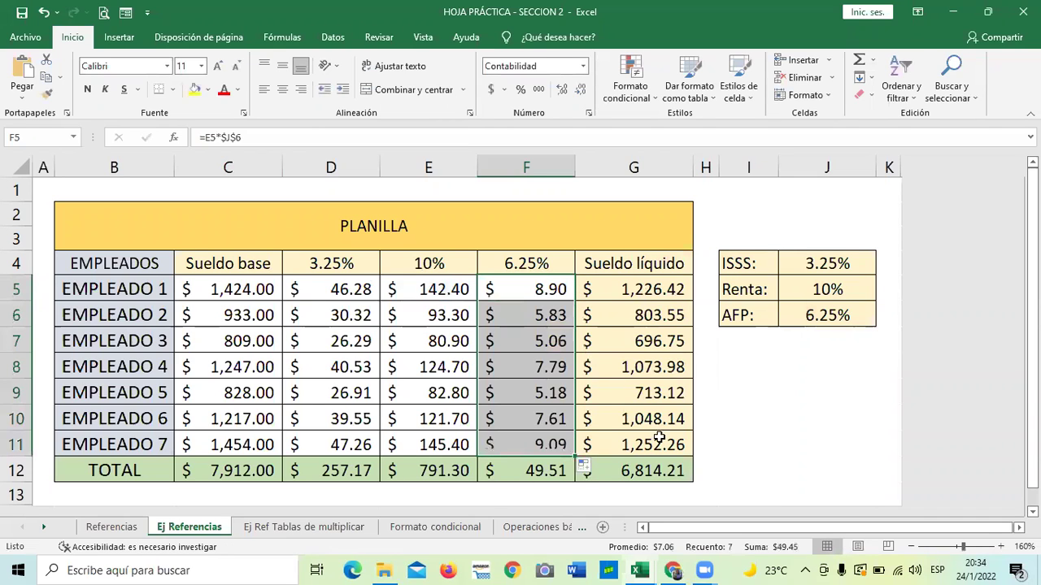
pyautogui.click(748, 392)
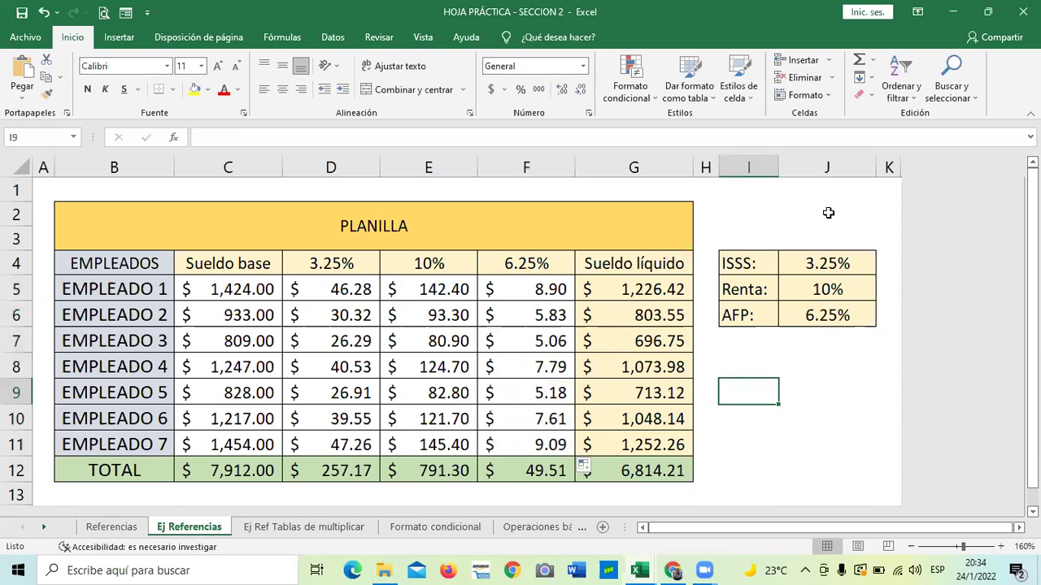
pyautogui.click(802, 421)
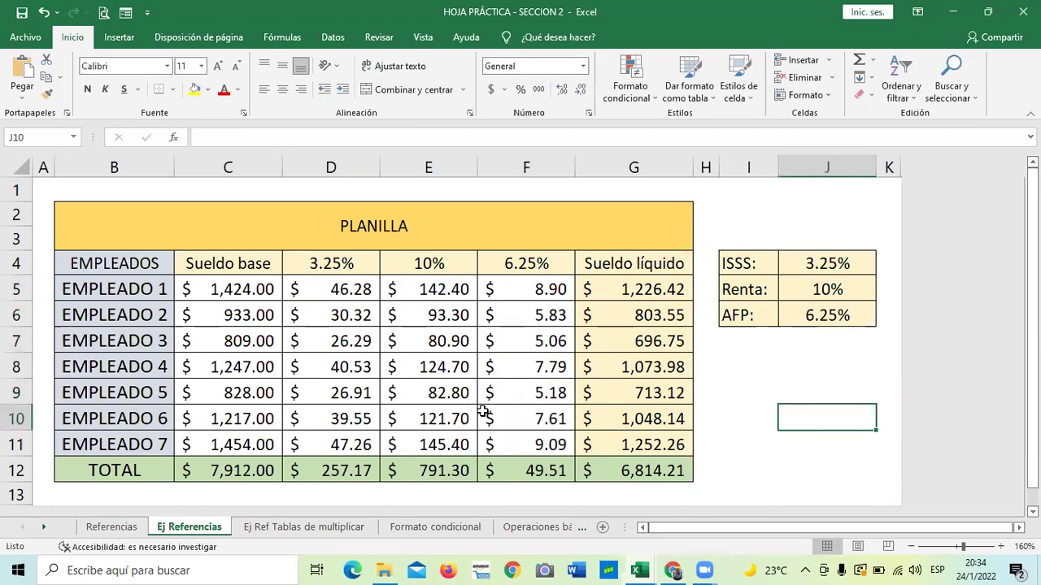
# Step: Look over the REFERENCIAS ABSOLUTAS EN COLUMNAS table on the Referencias sheet and return to the Ej Referencias sheet
pyautogui.scroll(-1, 216, 365)
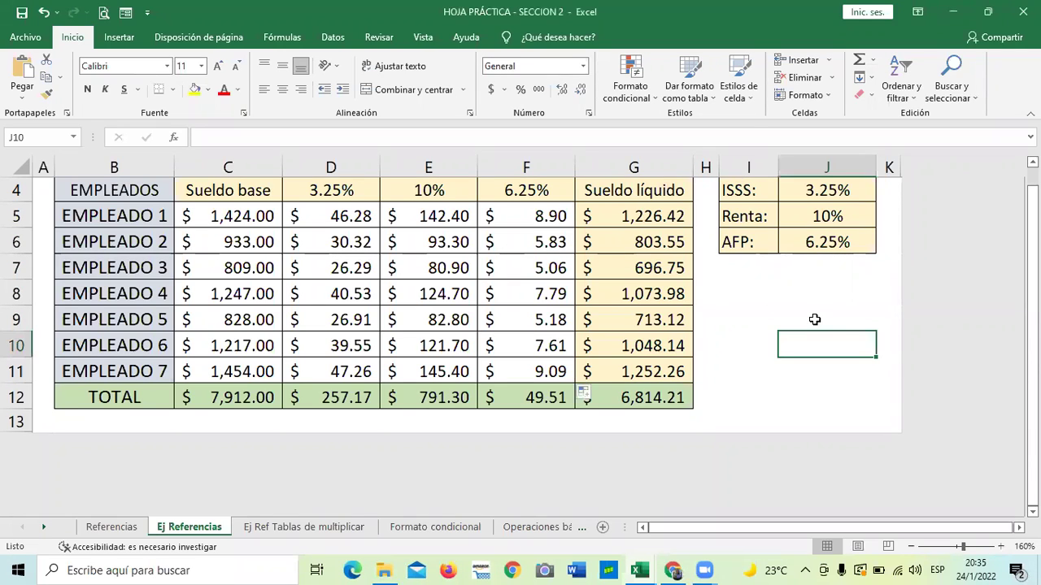
pyautogui.click(813, 286)
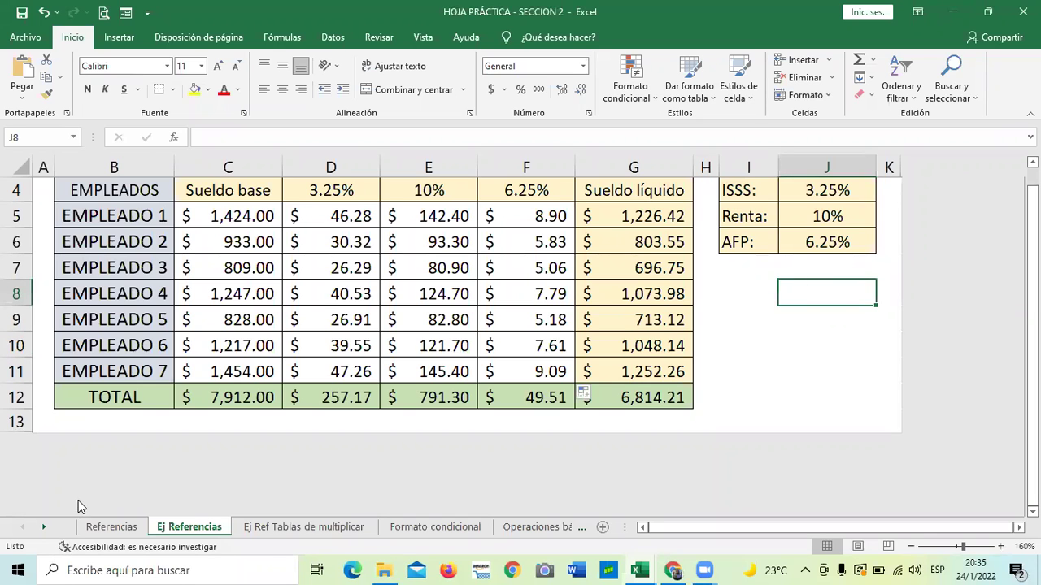
pyautogui.click(126, 528)
pyautogui.click(182, 528)
pyautogui.click(110, 528)
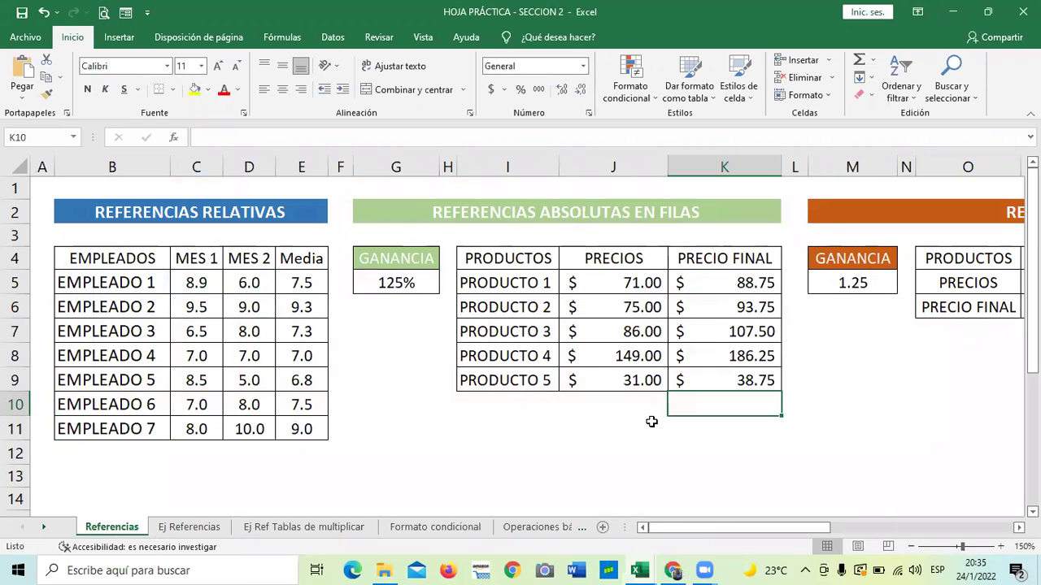
pyautogui.moveTo(701, 530); pyautogui.dragTo(881, 528)
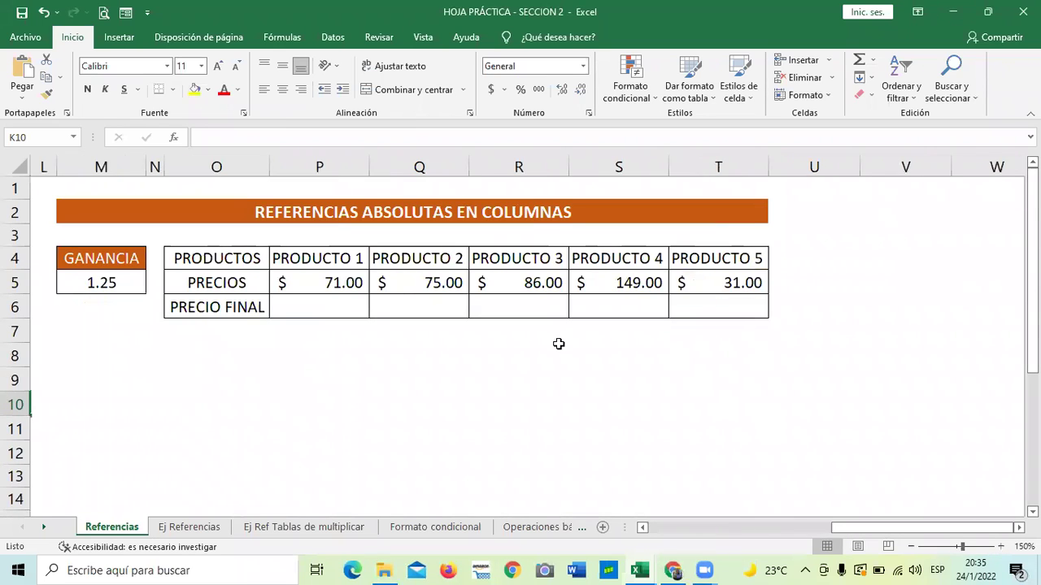
pyautogui.hotkey('ctrl', 'pagedown')
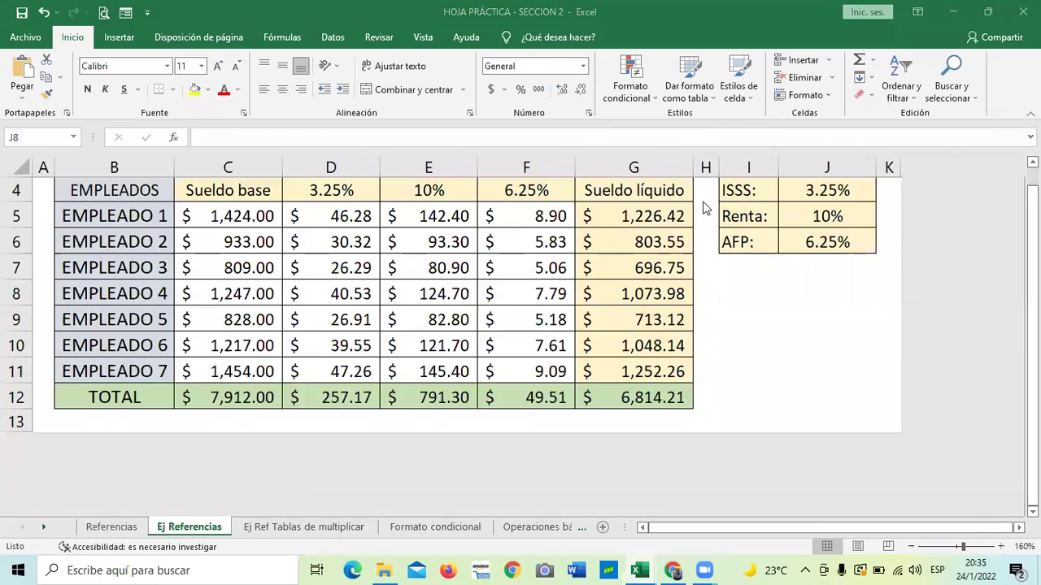
# Step: Clear the Sueldo líquido heading and the employees' net salary formulas in G4:G11
pyautogui.click(640, 213)
pyautogui.click(773, 322)
pyautogui.moveTo(641, 199); pyautogui.dragTo(634, 367)
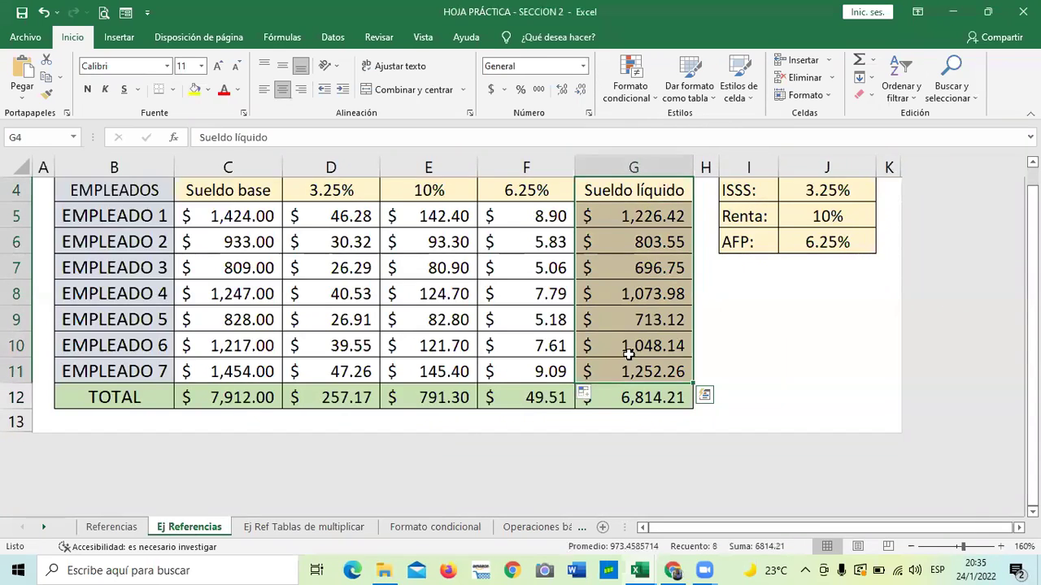
pyautogui.press('Delete')
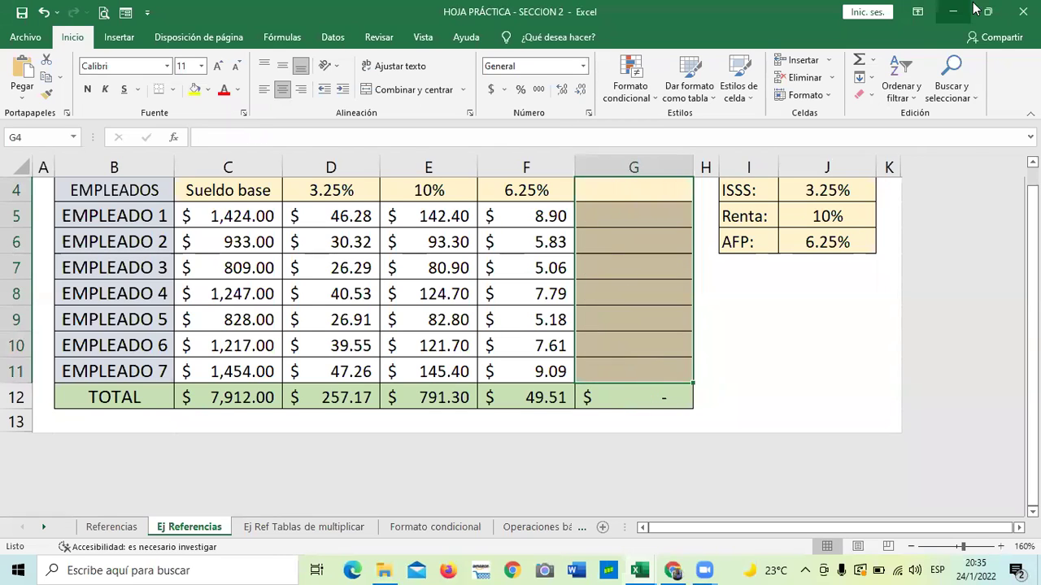
pyautogui.click(787, 317)
# Step: Calculate EMPLEADO 1's net salary in G5 with the formula =C5-D5-E5-F5
pyautogui.scroll(1, 731, 325)
pyautogui.click(623, 290)
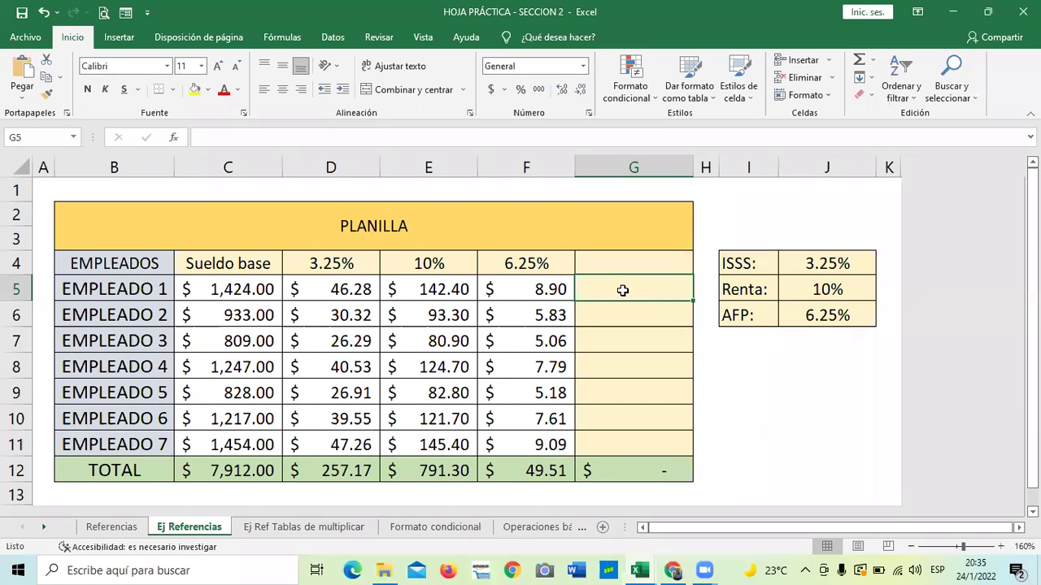
pyautogui.write('=')
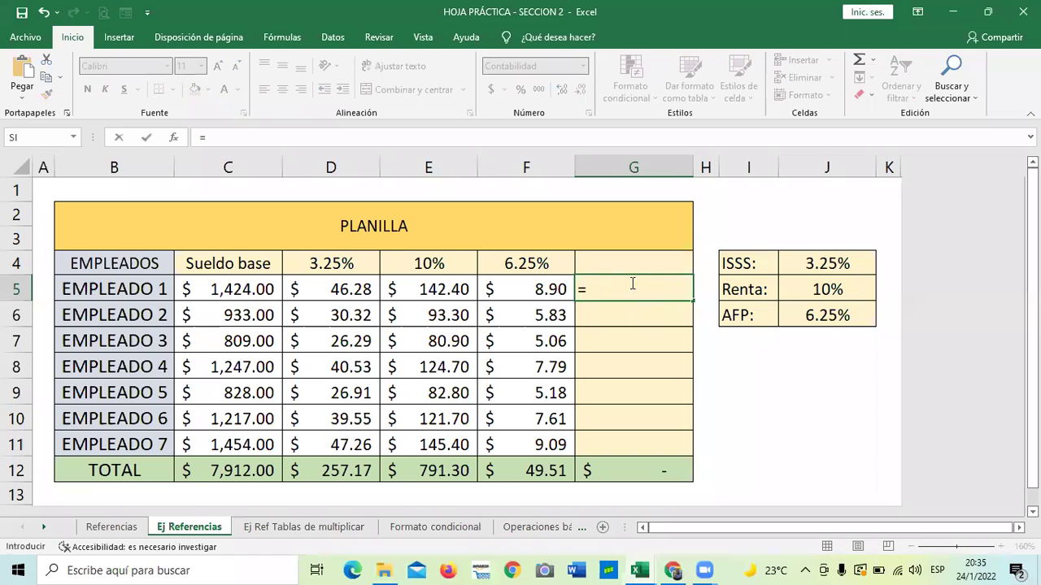
pyautogui.click(223, 289)
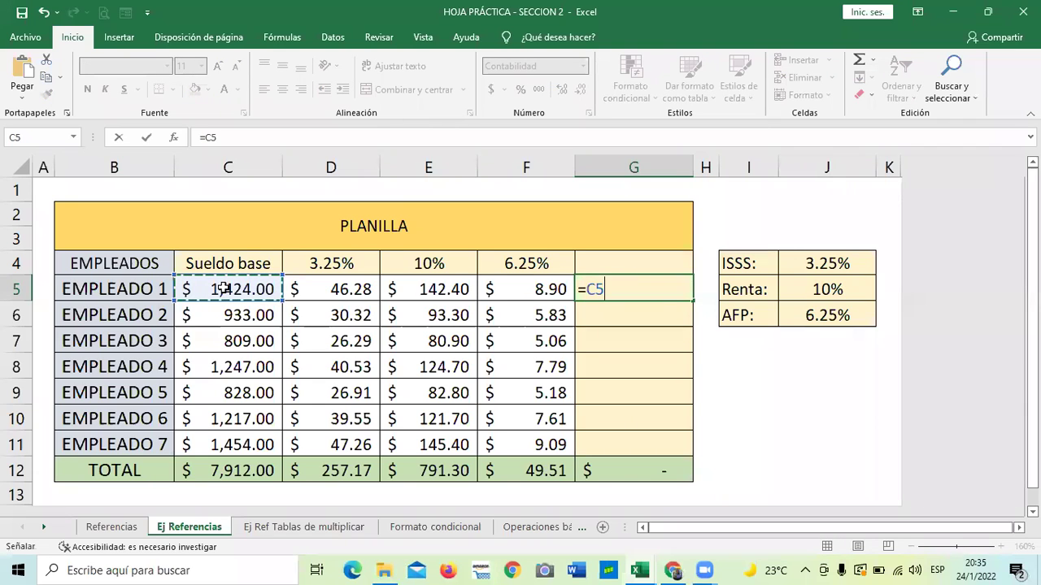
pyautogui.write('-')
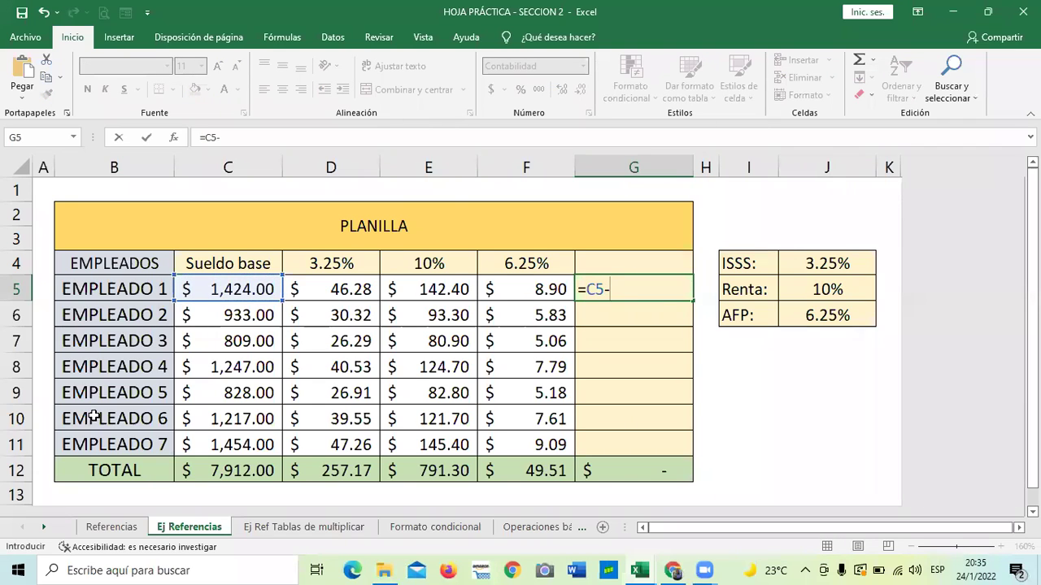
pyautogui.click(309, 295)
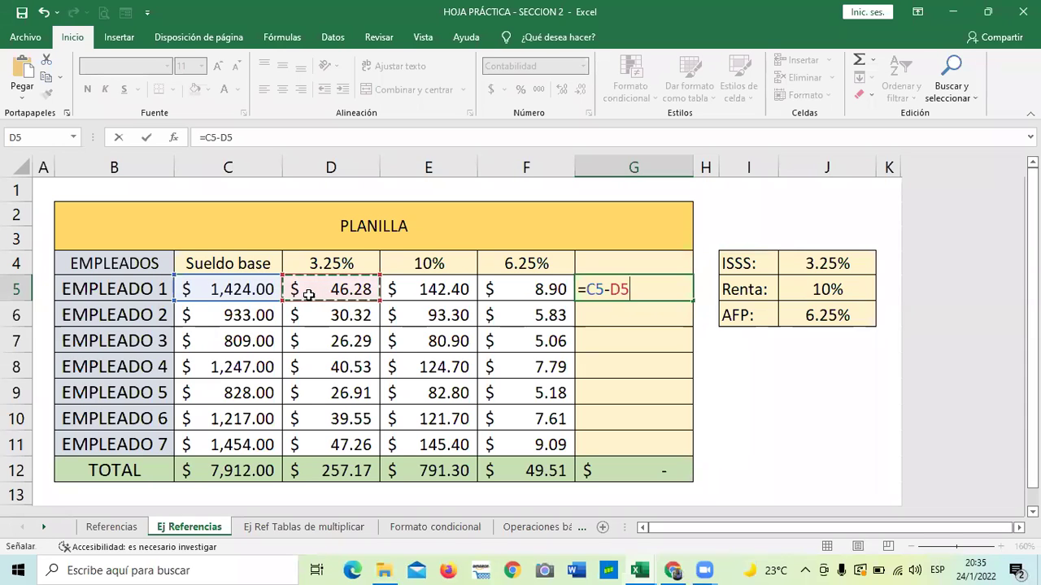
pyautogui.write('-')
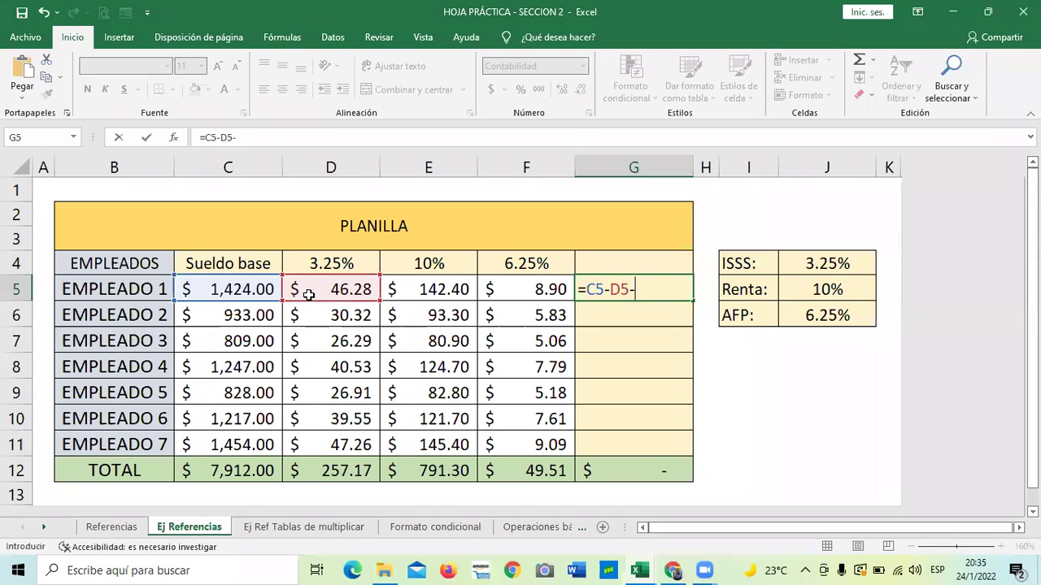
pyautogui.click(440, 290)
pyautogui.write('-')
pyautogui.click(525, 287)
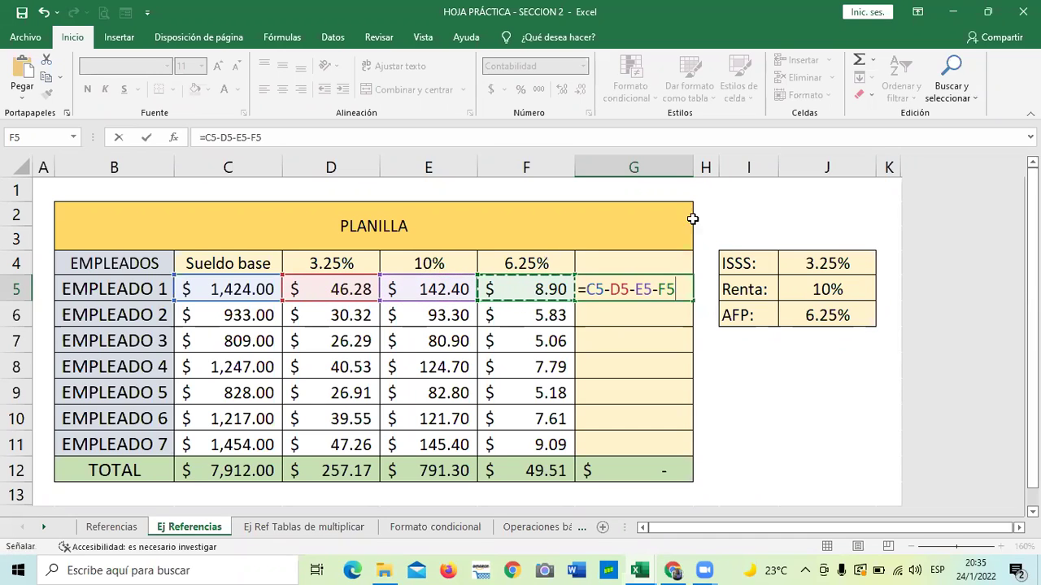
pyautogui.press('Return')
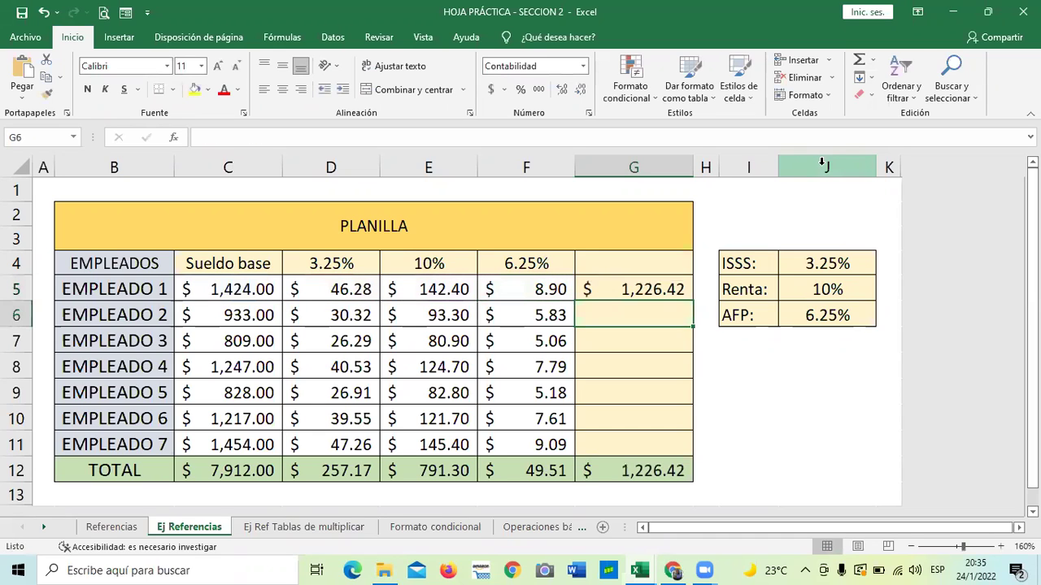
# Step: Examine the net salary formula in G5 and the employees' base salary cells from C5 to C11
pyautogui.click(617, 286)
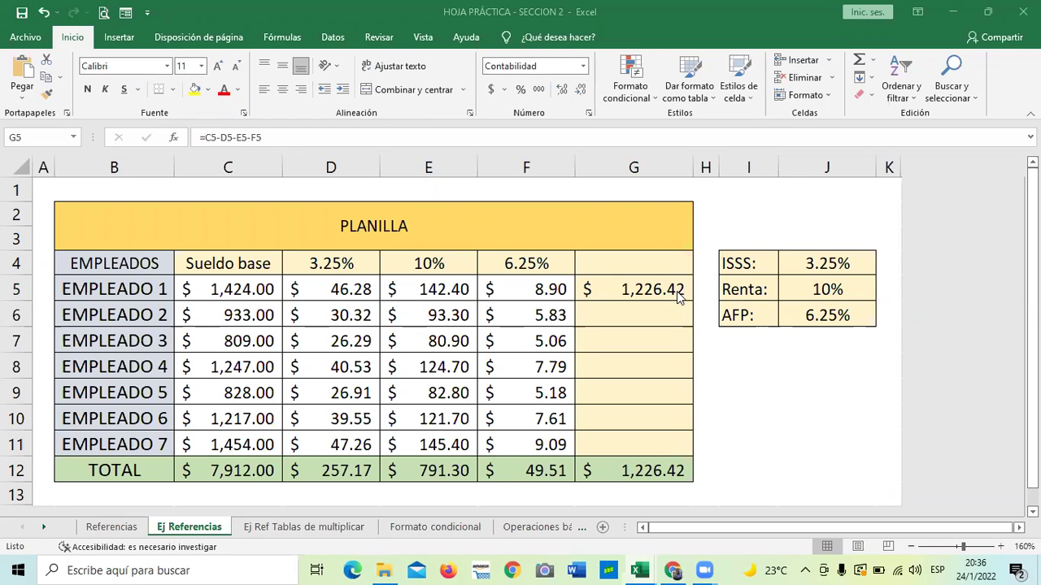
pyautogui.click(644, 289)
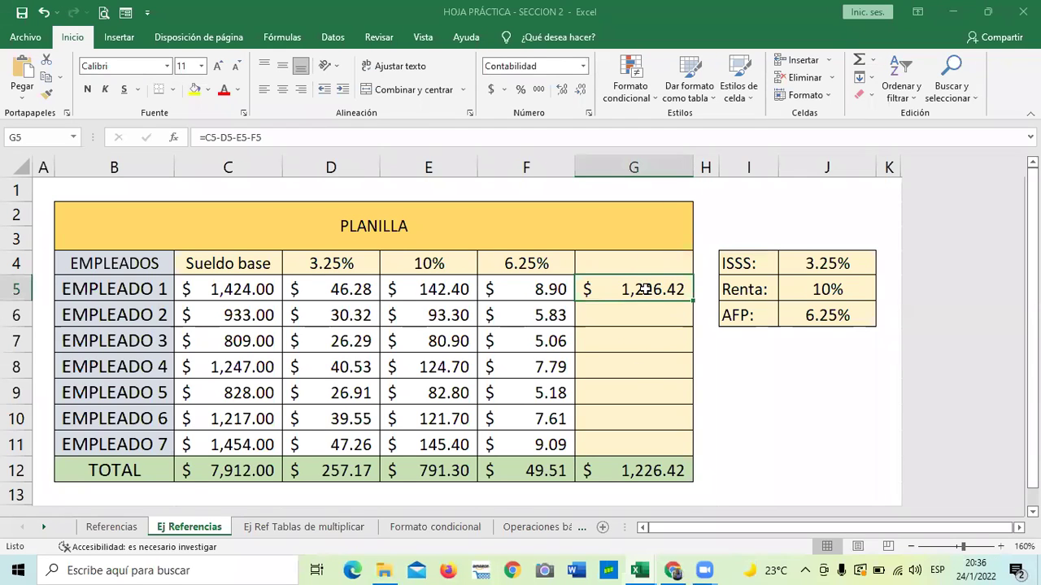
pyautogui.click(619, 356)
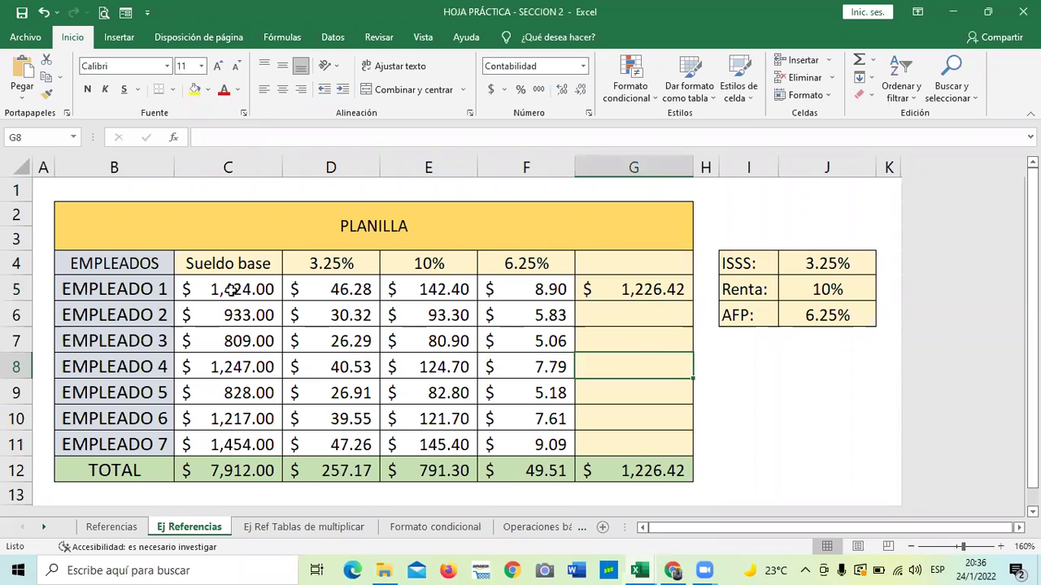
pyautogui.click(232, 289)
pyautogui.click(225, 321)
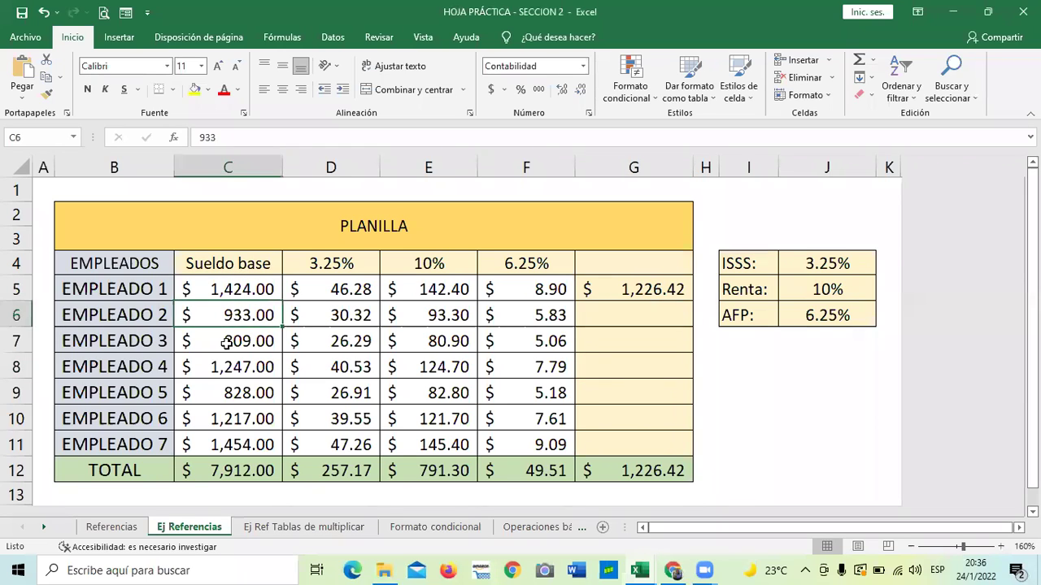
pyautogui.click(226, 341)
pyautogui.click(218, 367)
pyautogui.click(221, 393)
pyautogui.click(223, 418)
pyautogui.click(224, 443)
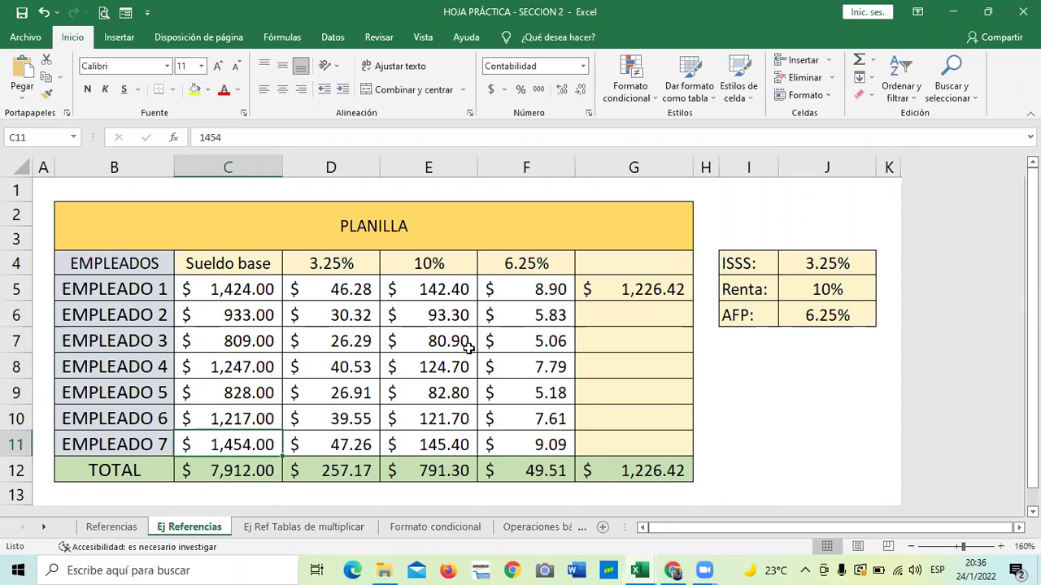
pyautogui.click(240, 287)
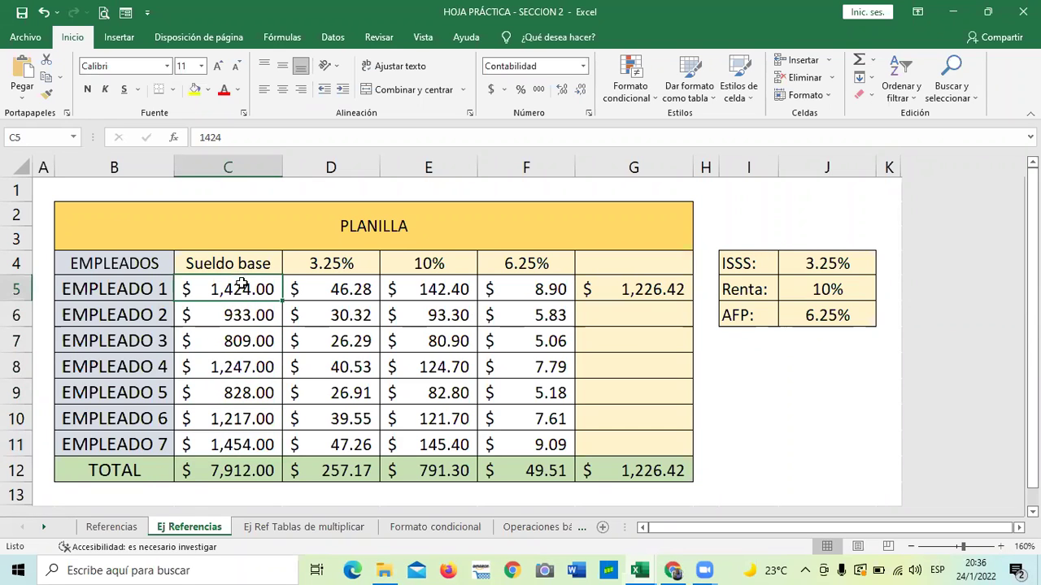
pyautogui.click(244, 393)
pyautogui.click(241, 316)
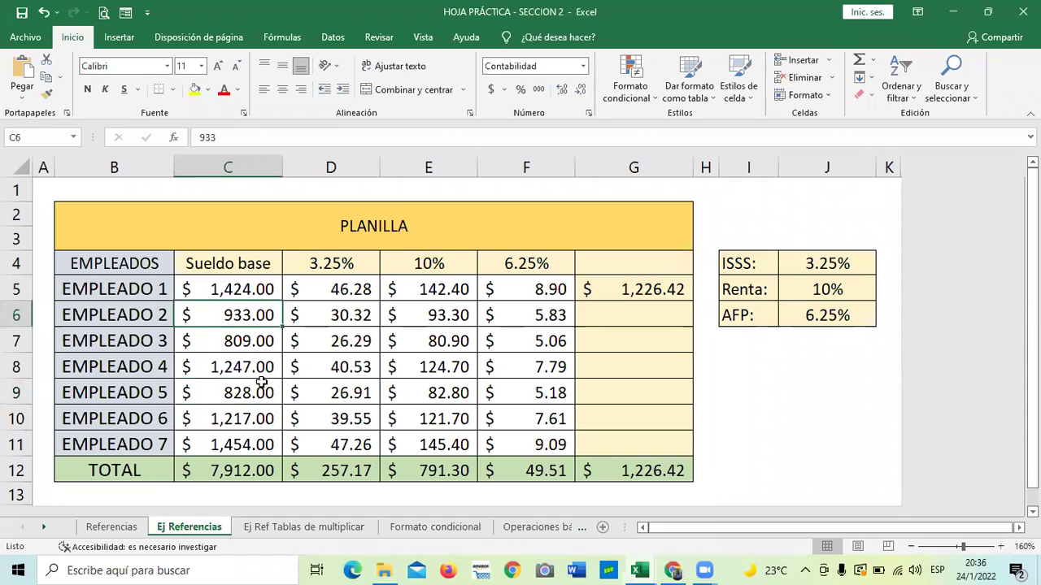
pyautogui.click(244, 415)
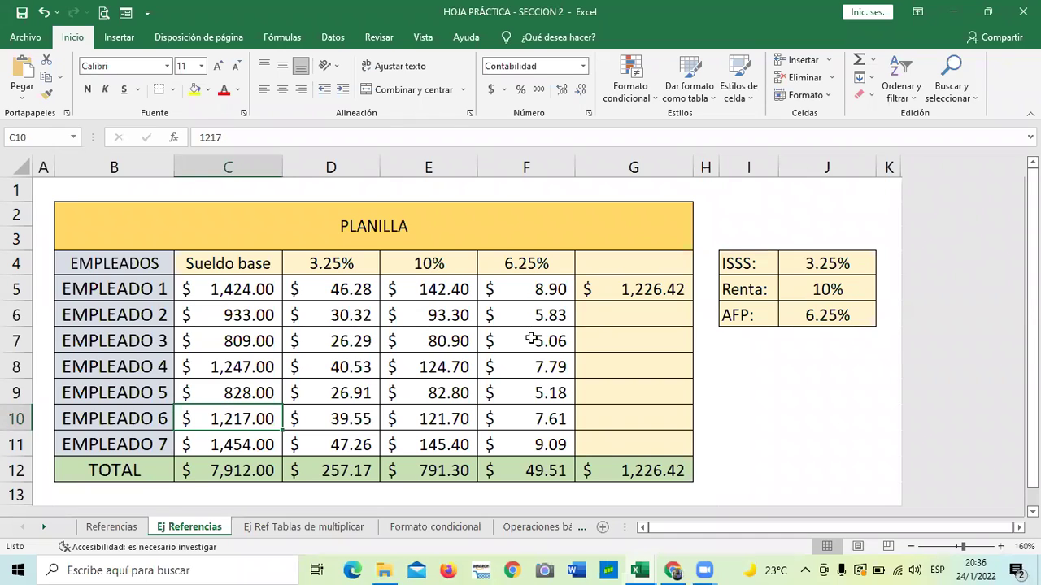
# Step: Clear the employees' 6.25% deduction formulas in F5:F11
pyautogui.click(533, 287)
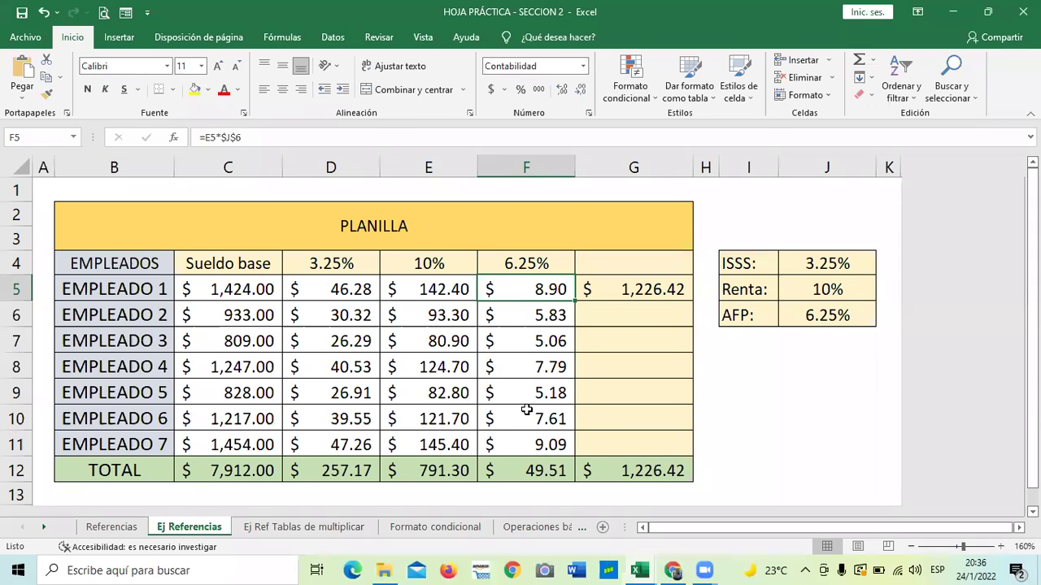
pyautogui.click(617, 345)
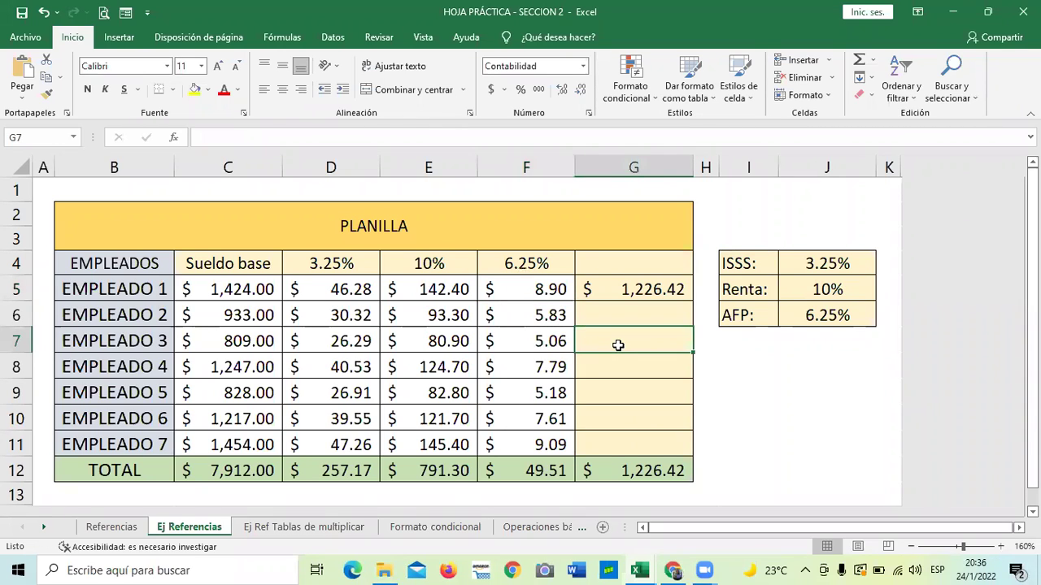
pyautogui.click(533, 288)
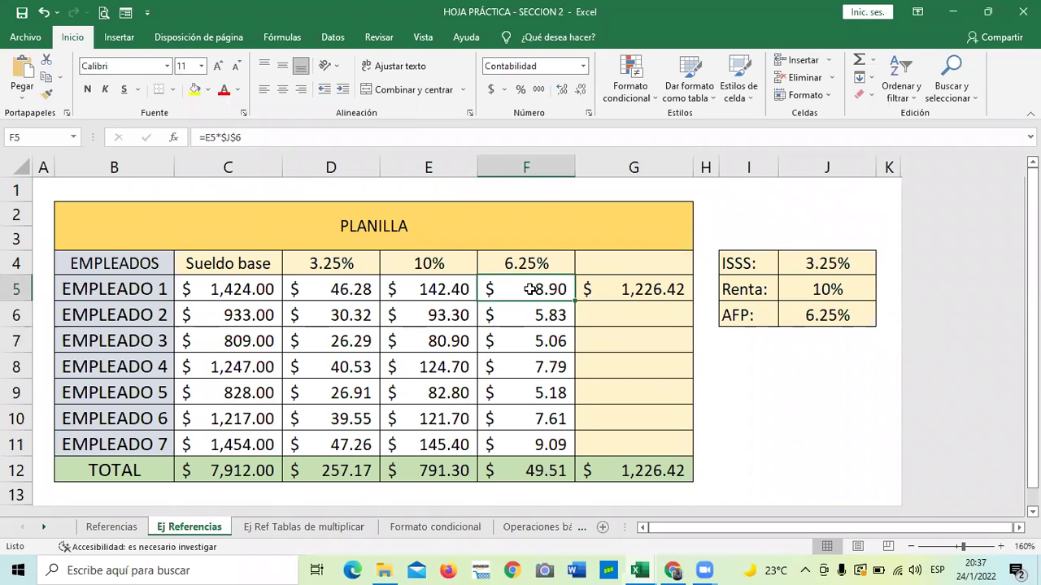
pyautogui.click(532, 419)
pyautogui.moveTo(537, 286); pyautogui.dragTo(536, 440)
pyautogui.press('Delete')
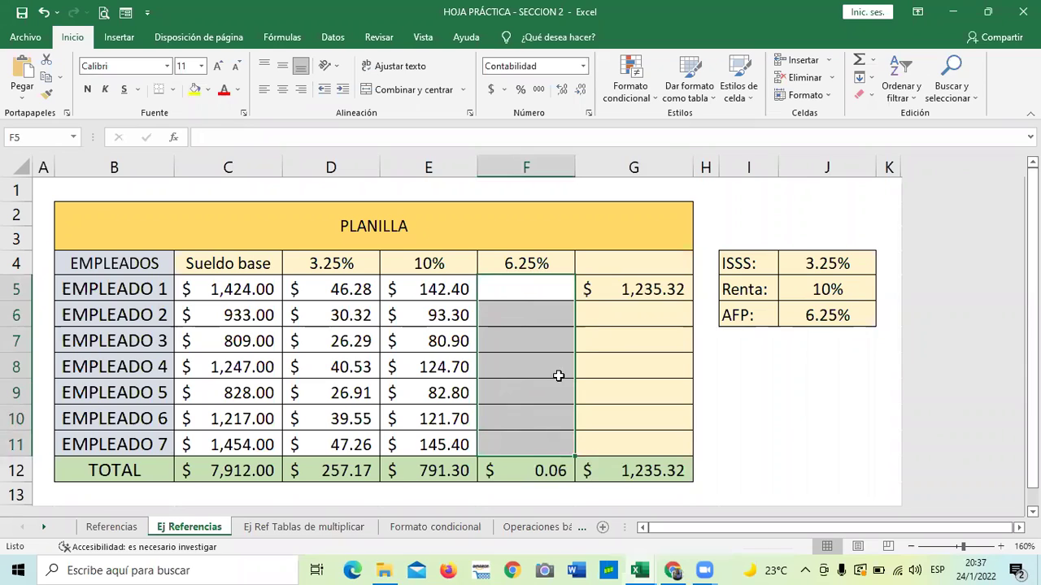
pyautogui.click(627, 390)
# Step: Start EMPLEADO 1's AFP deduction in F5 with the formula =C5*J6
pyautogui.click(527, 283)
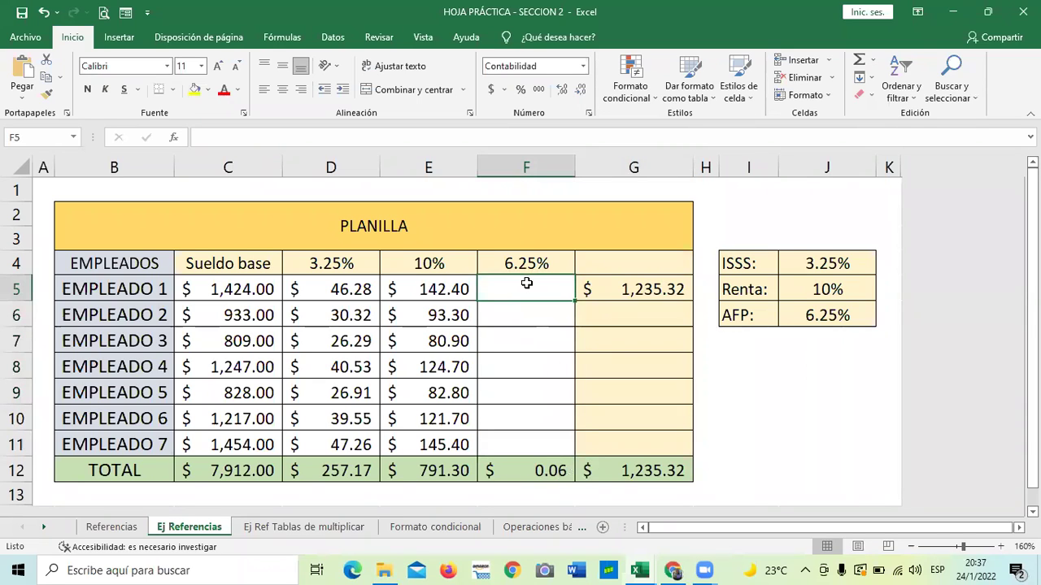
pyautogui.write('=')
pyautogui.click(237, 286)
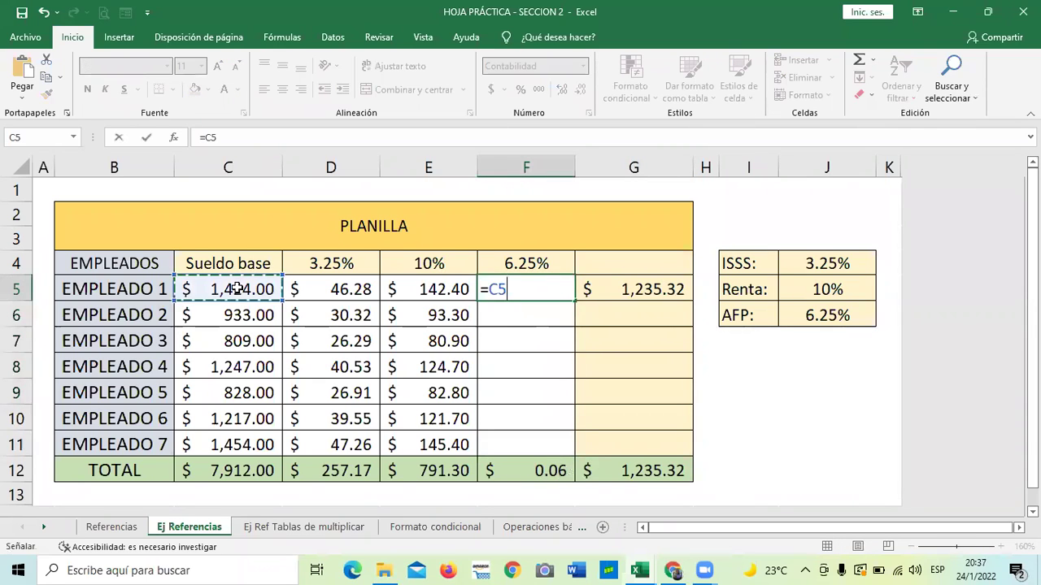
pyautogui.write('*')
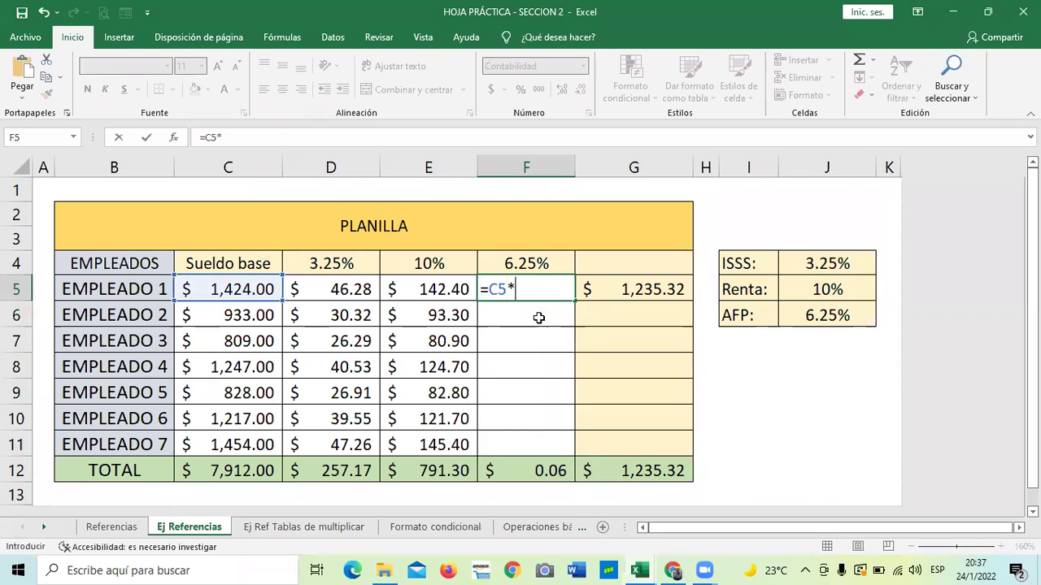
pyautogui.click(784, 310)
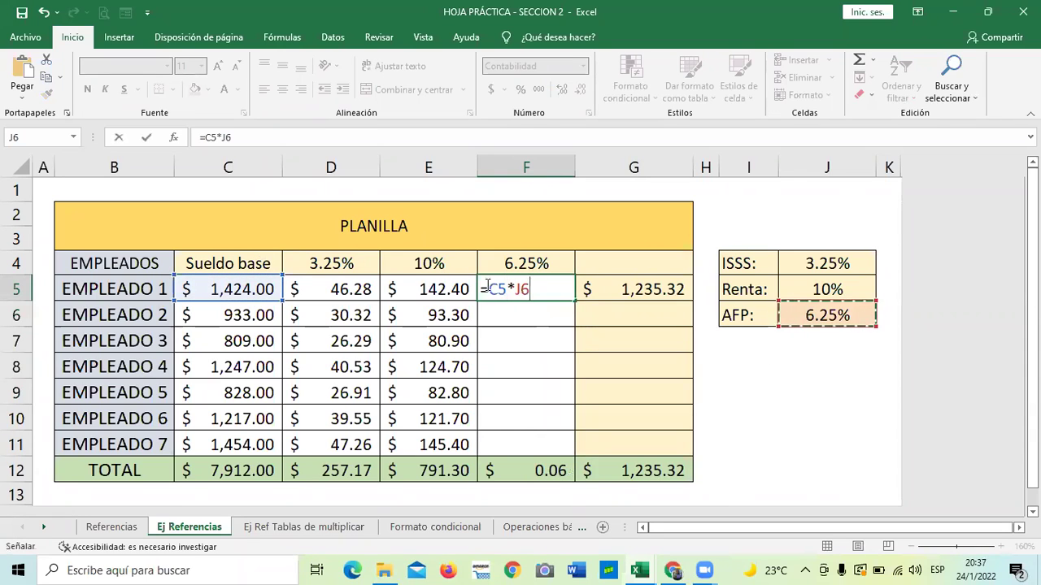
pyautogui.click(223, 136)
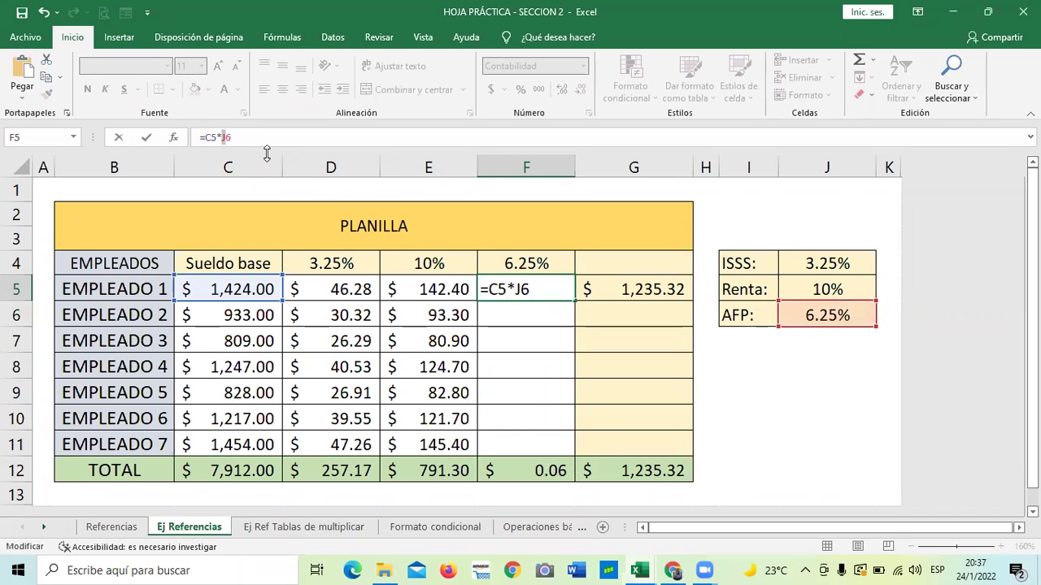
pyautogui.write('$')
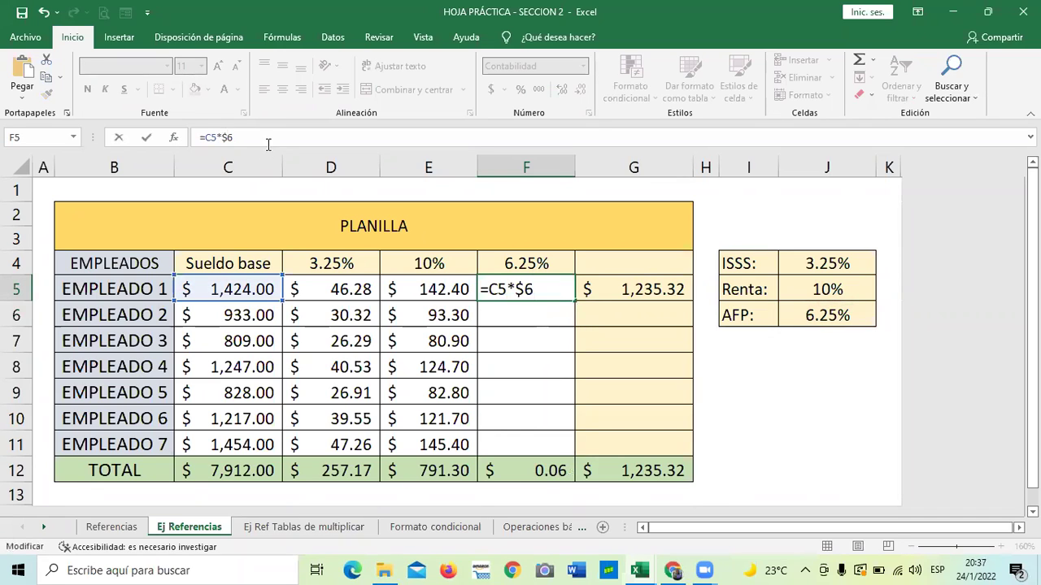
pyautogui.press('BackSpace')
pyautogui.press('BackSpace')
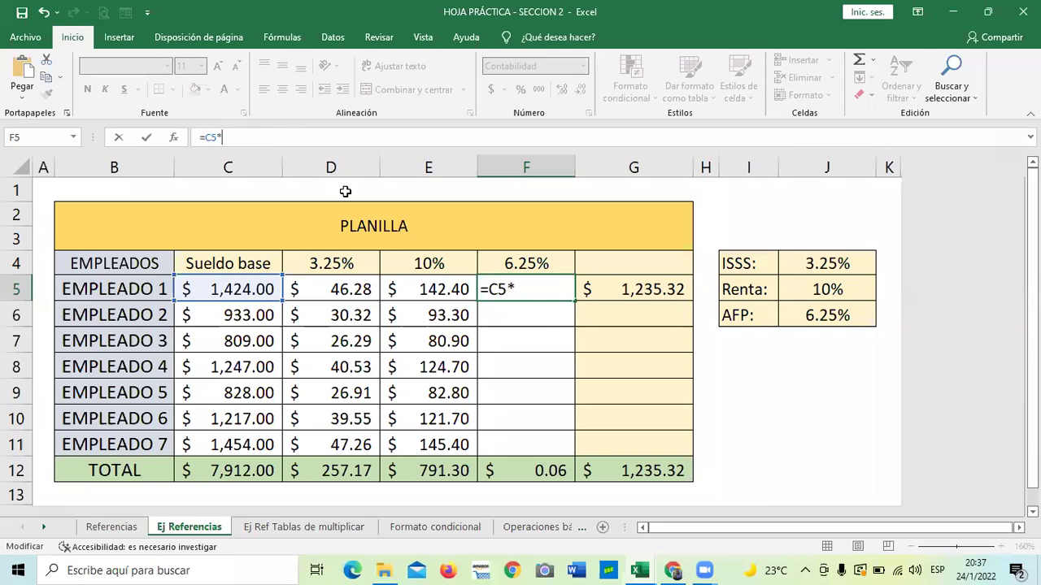
pyautogui.click(826, 315)
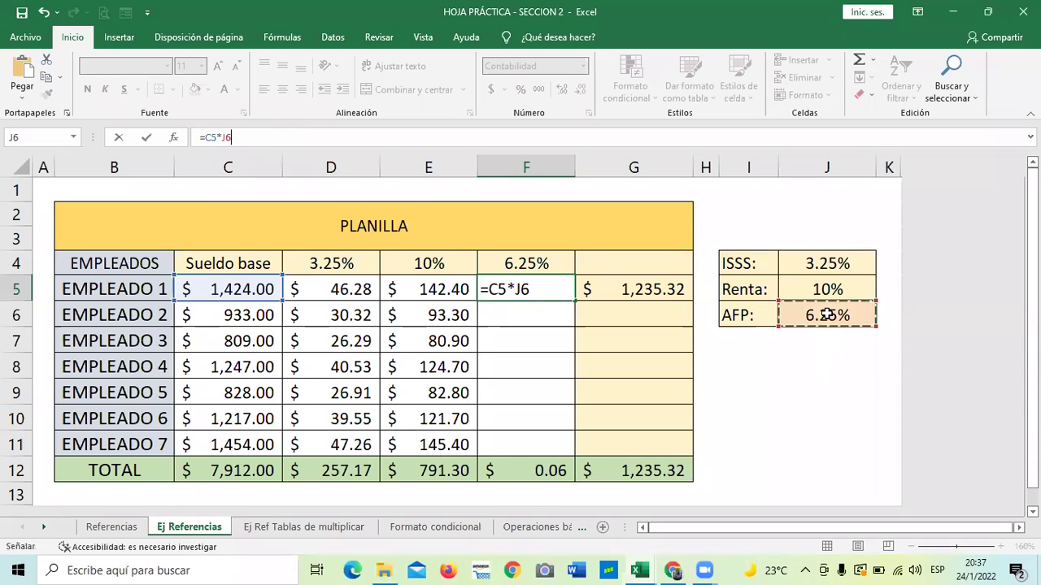
# Step: Make the AFP rate reference in F5 absolute as =C5*$J$6 and copy the formula down through F11
pyautogui.click(233, 137)
pyautogui.press('Left')
pyautogui.press('Left')
pyautogui.write('$')
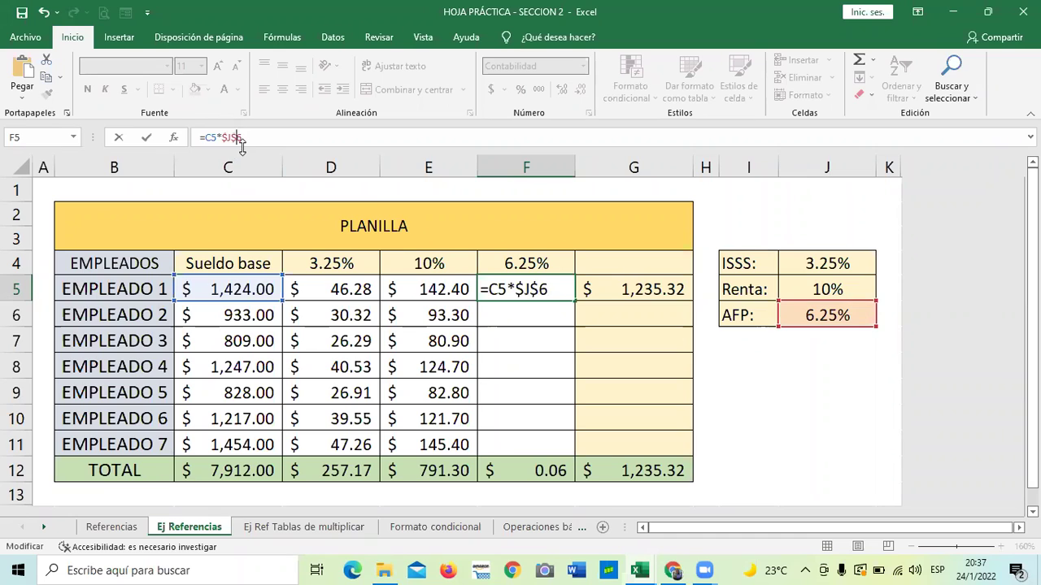
pyautogui.press('Return')
pyautogui.click(542, 292)
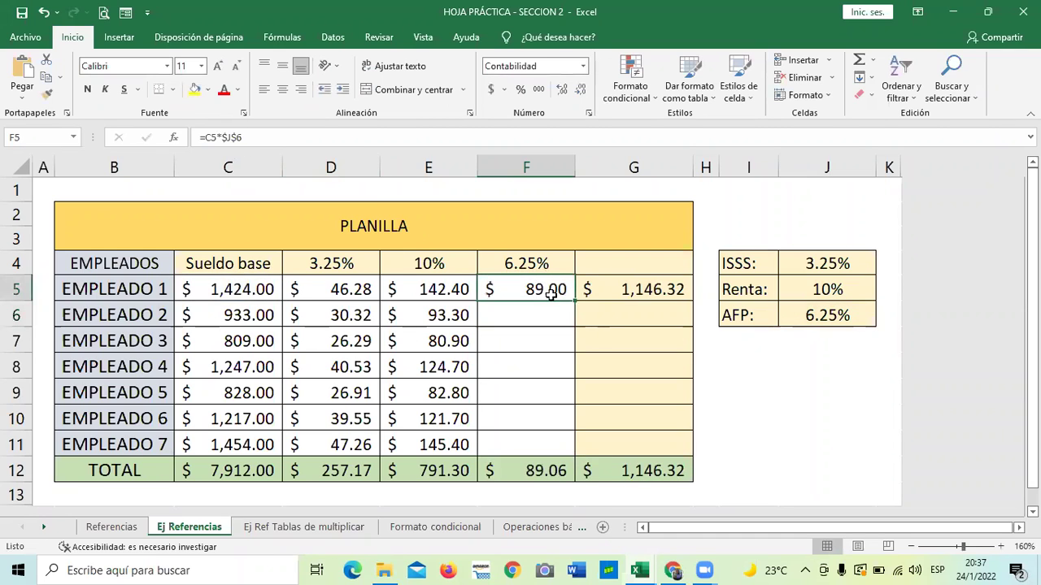
pyautogui.moveTo(574, 302); pyautogui.dragTo(573, 451)
# Step: Copy EMPLEADO 1's net salary formula from G5 down through G11 for the remaining employees
pyautogui.click(683, 291)
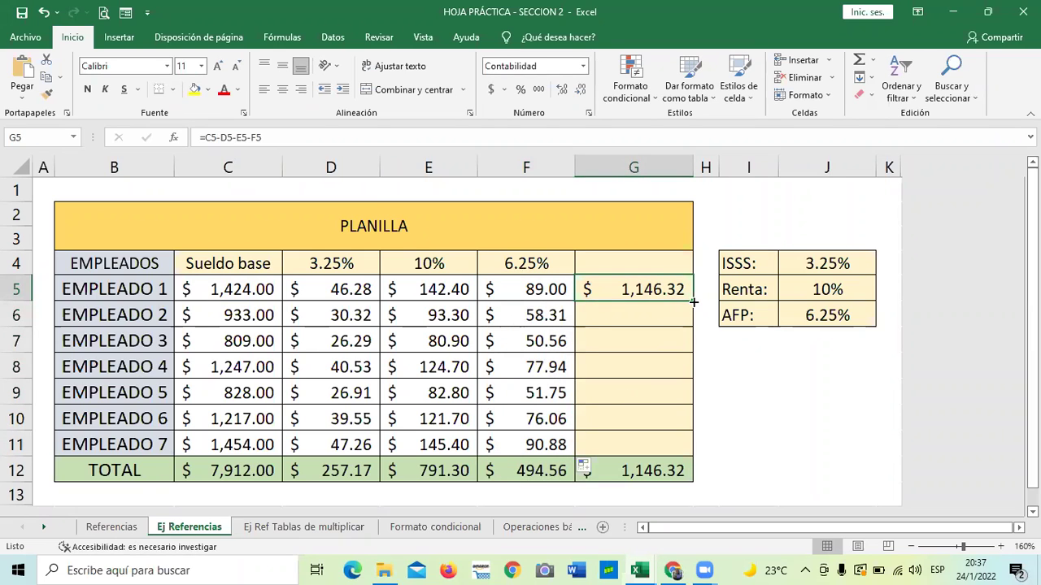
pyautogui.click(627, 338)
pyautogui.click(617, 290)
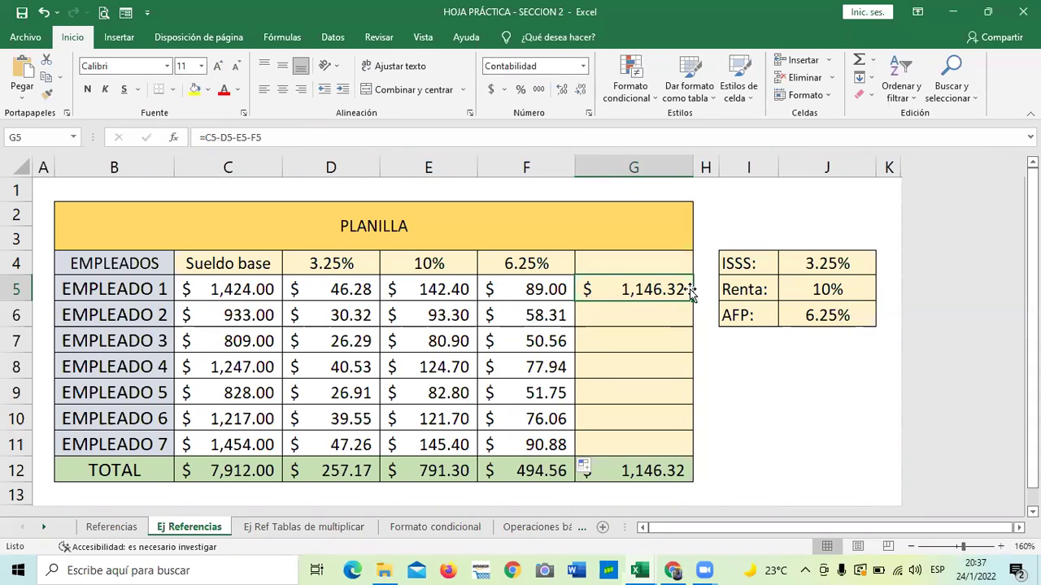
pyautogui.moveTo(690, 301); pyautogui.dragTo(690, 452)
pyautogui.click(738, 437)
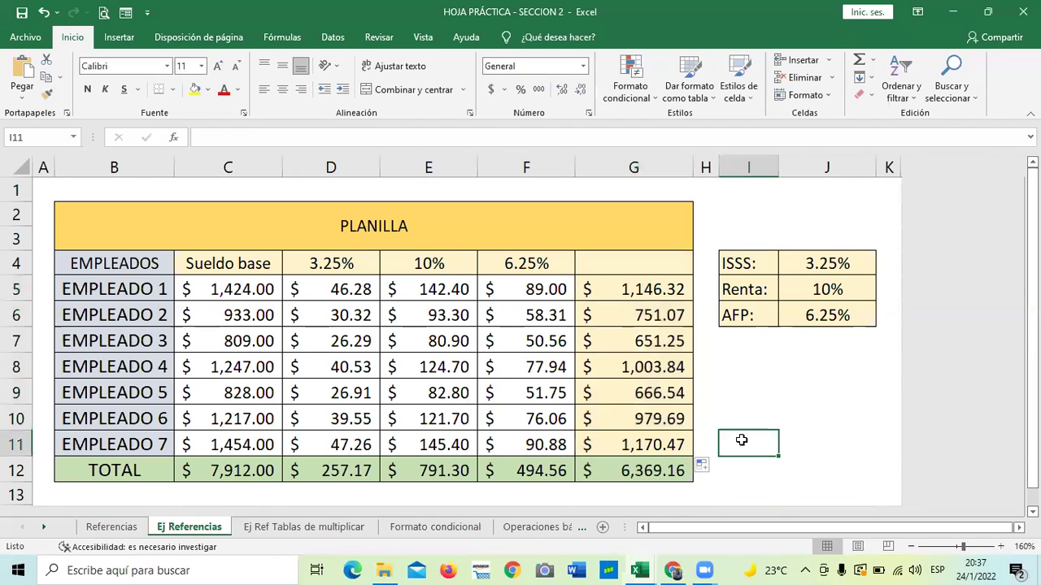
# Step: Examine which cells EMPLEADO 6's net salary formula in G10 references and compare it with the formula in G5
pyautogui.click(651, 418)
pyautogui.click(317, 136)
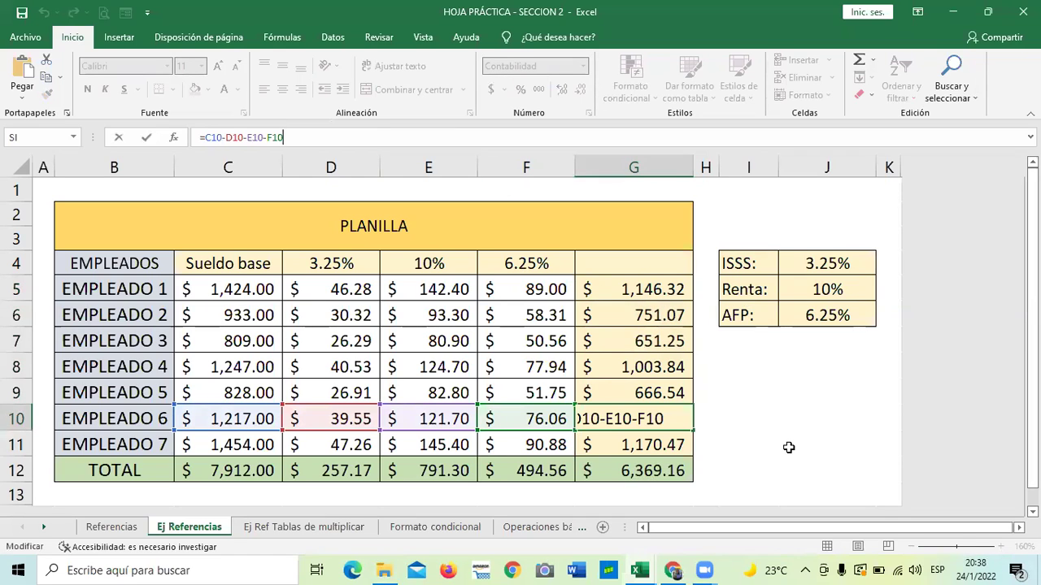
pyautogui.click(788, 447)
pyautogui.click(649, 419)
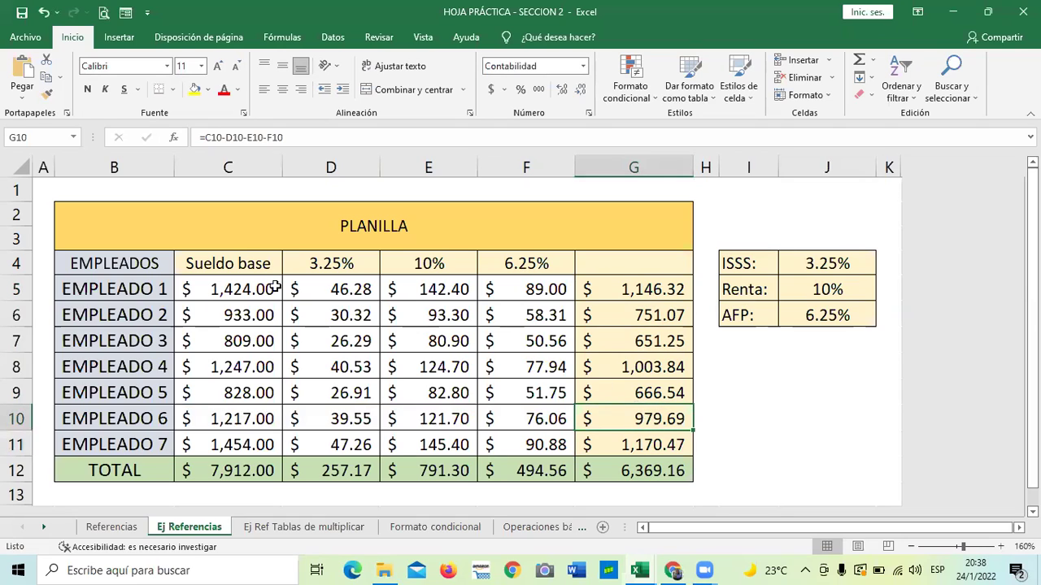
pyautogui.click(240, 284)
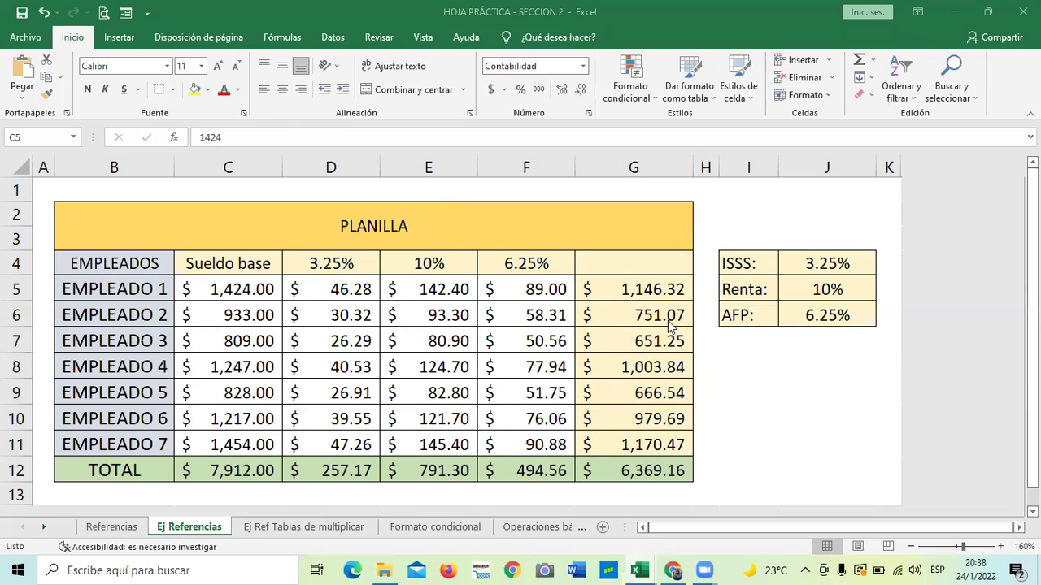
pyautogui.click(620, 288)
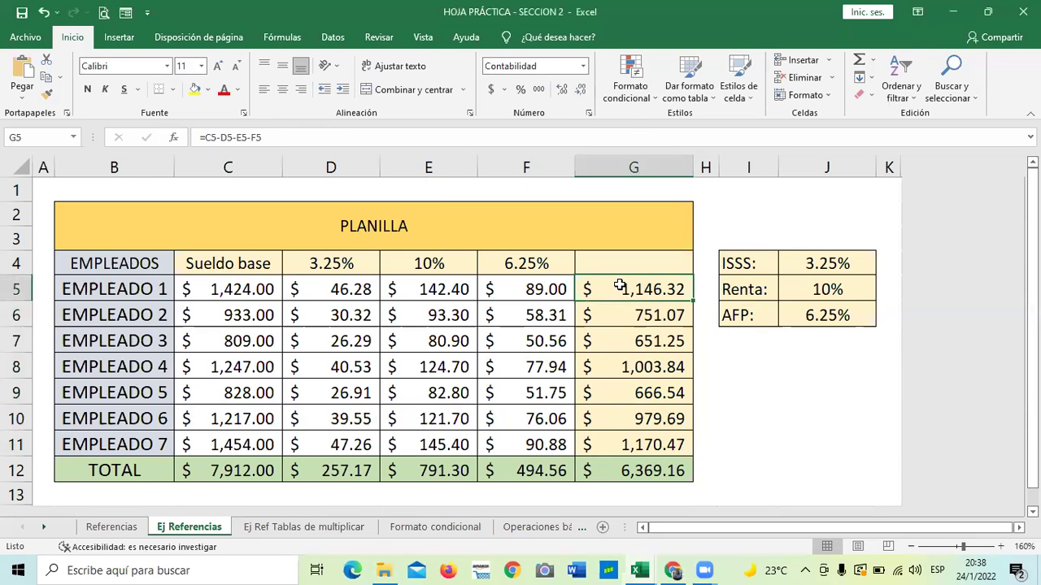
# Step: Enter the heading Sueldo Liquido in G4 above the net salaries
pyautogui.click(620, 264)
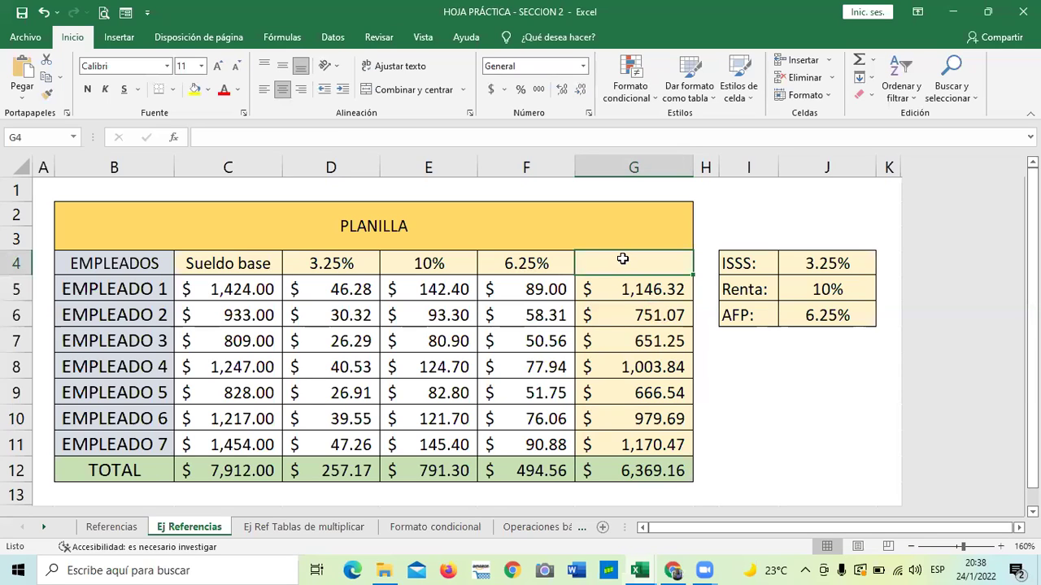
pyautogui.write('Sue')
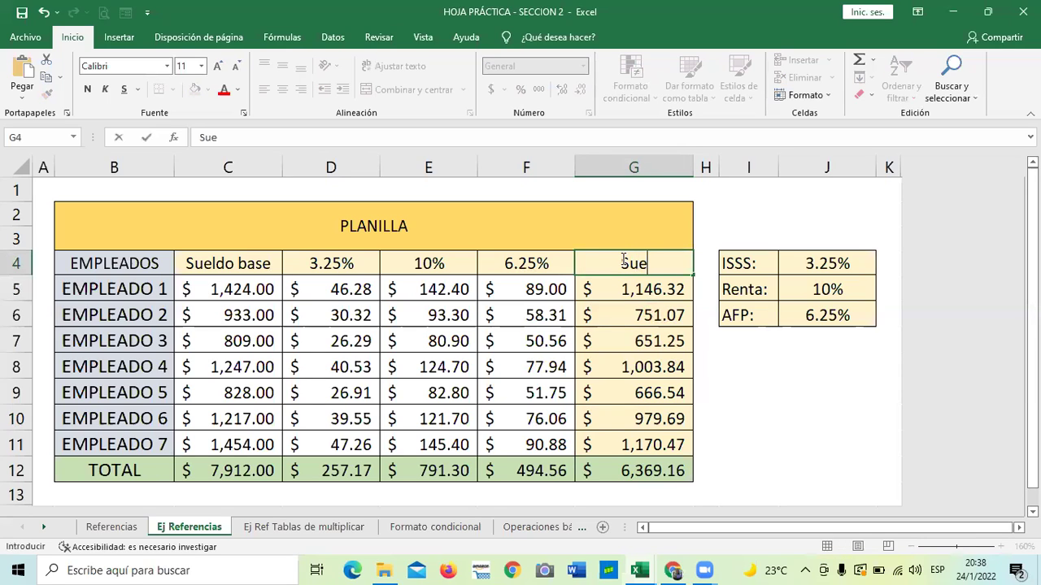
pyautogui.write('ldo Li')
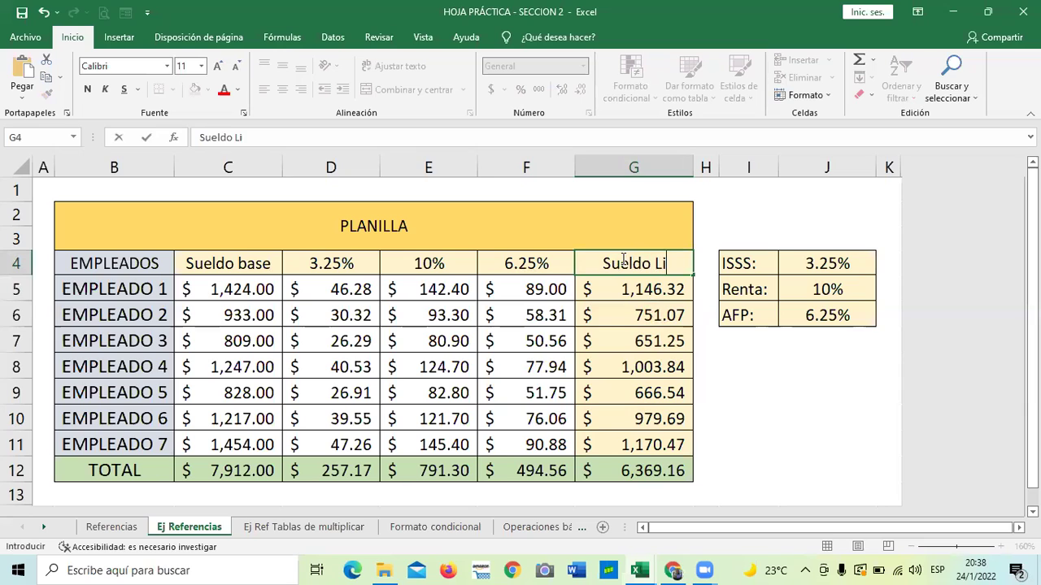
pyautogui.write('quido')
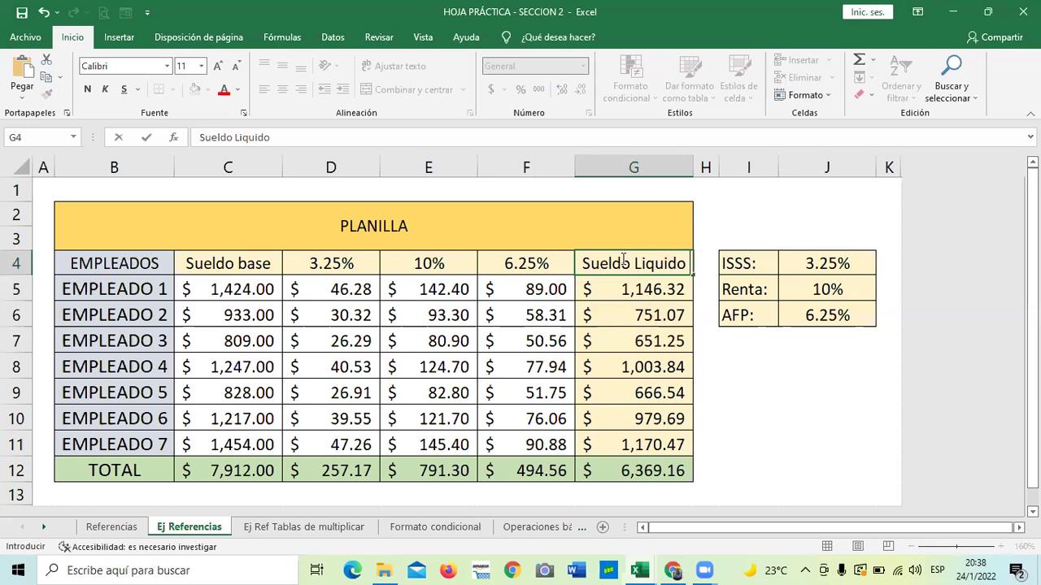
pyautogui.press('Return')
pyautogui.click(736, 363)
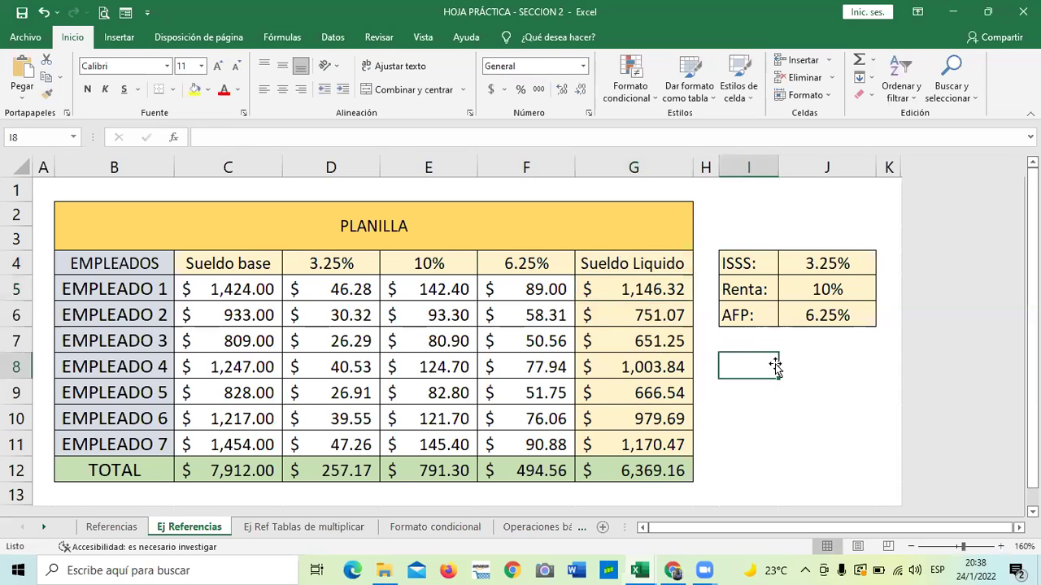
# Step: Set EMPLEADO 1's base salary in C5 to 1,500
pyautogui.click(655, 261)
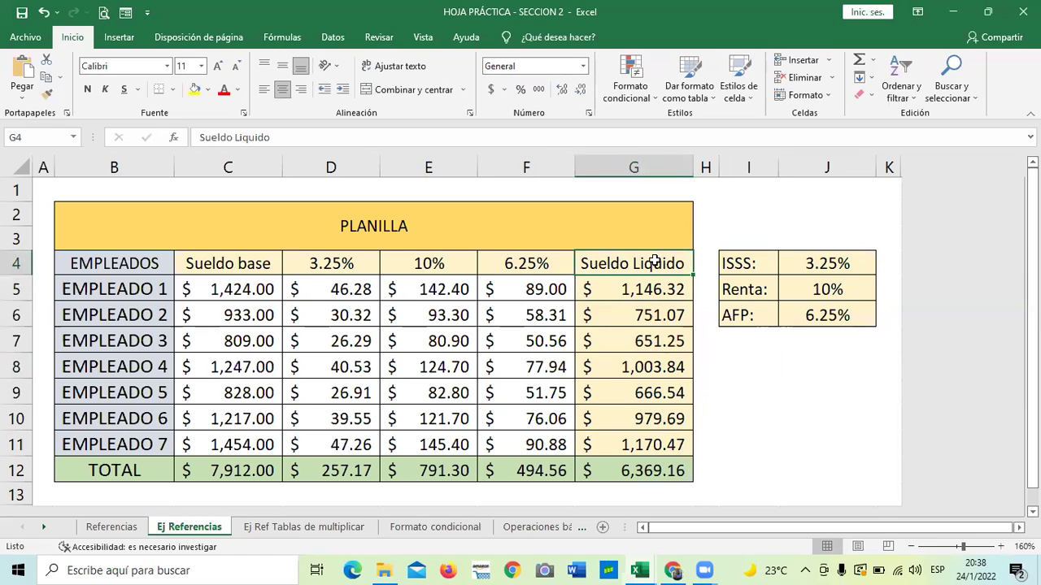
pyautogui.click(220, 265)
pyautogui.click(223, 292)
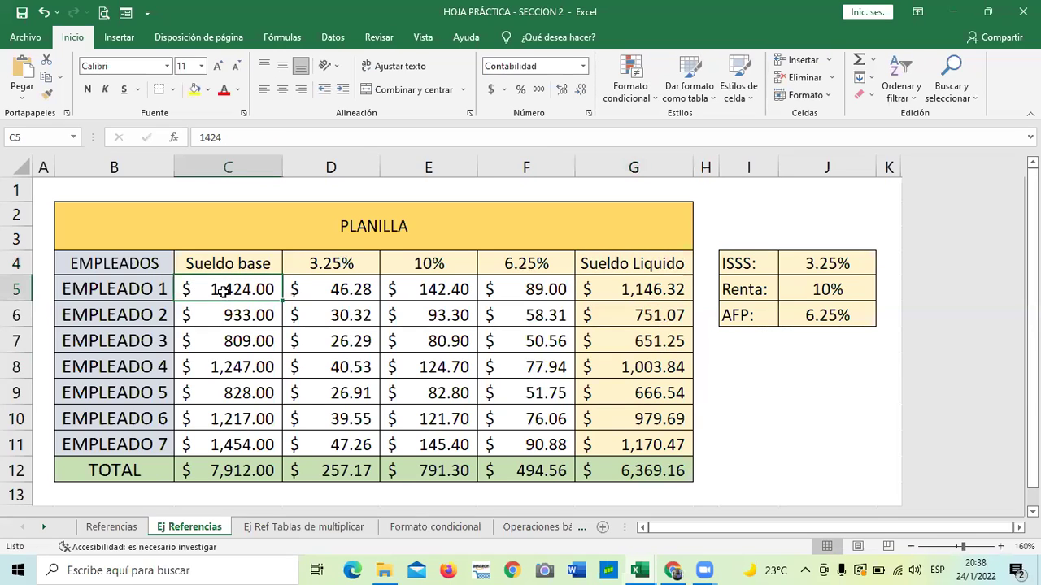
pyautogui.click(214, 312)
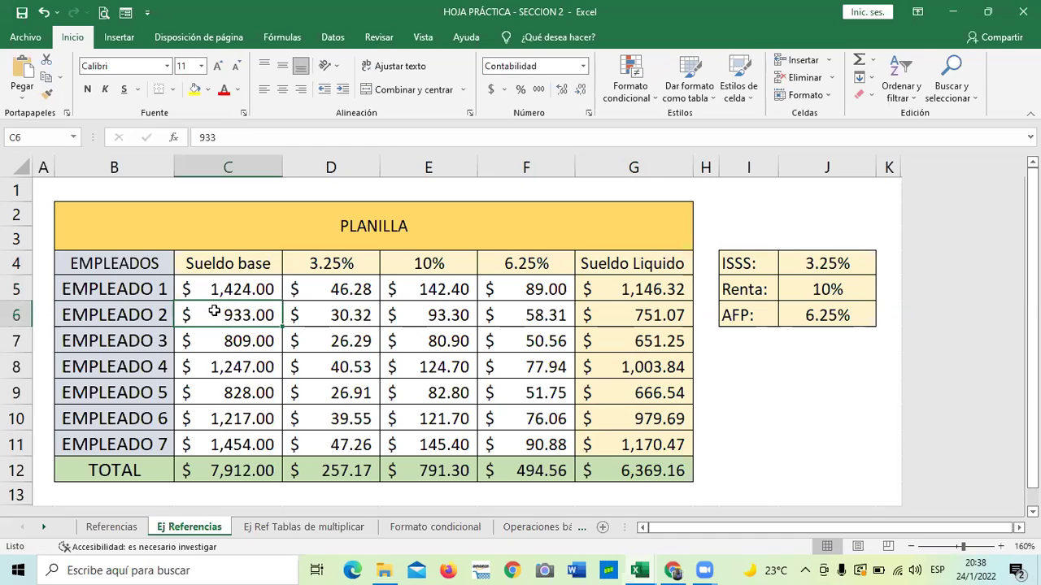
pyautogui.click(197, 341)
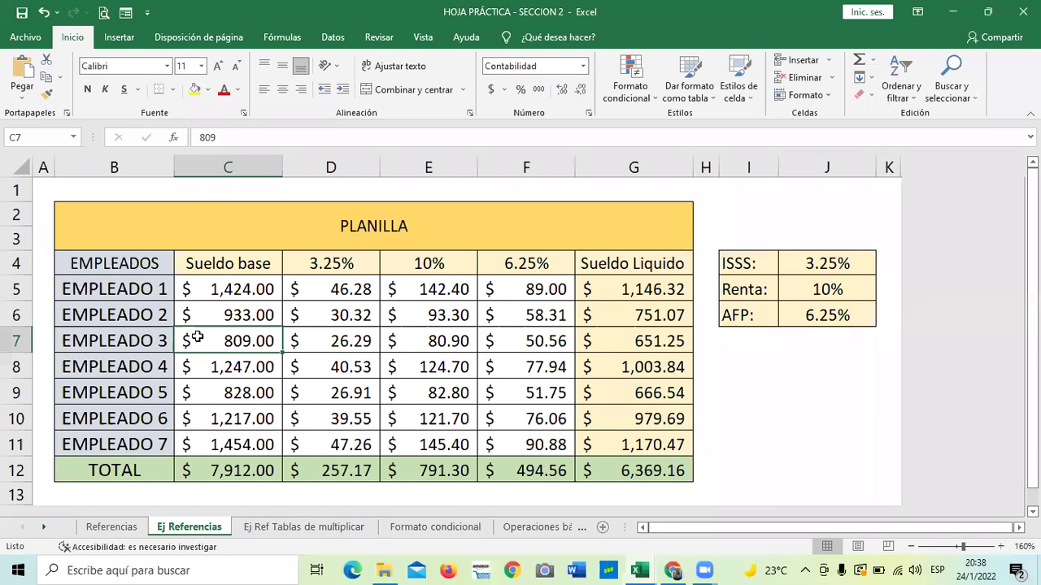
pyautogui.click(220, 445)
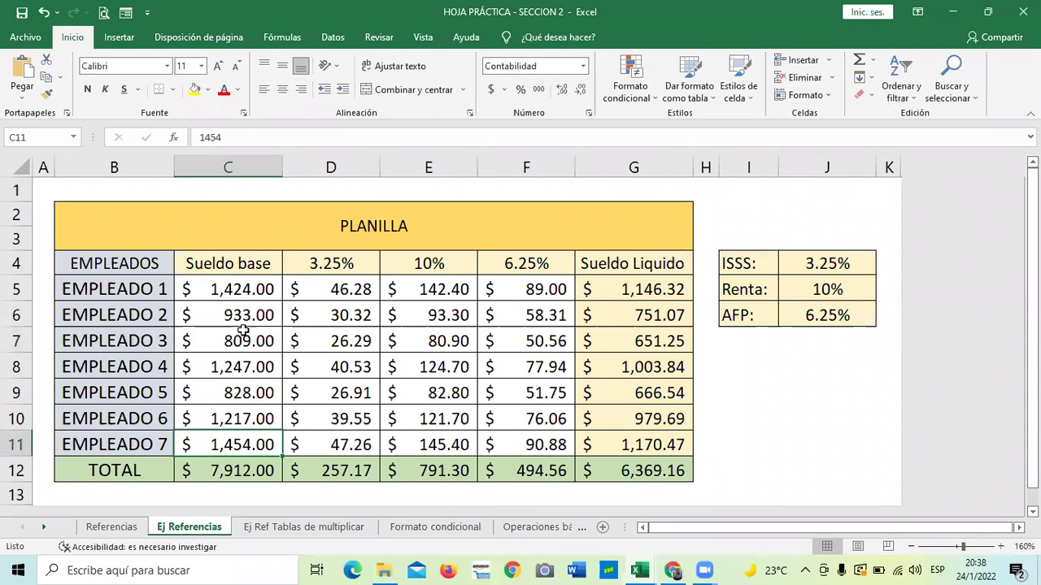
pyautogui.click(233, 288)
pyautogui.press('BackSpace')
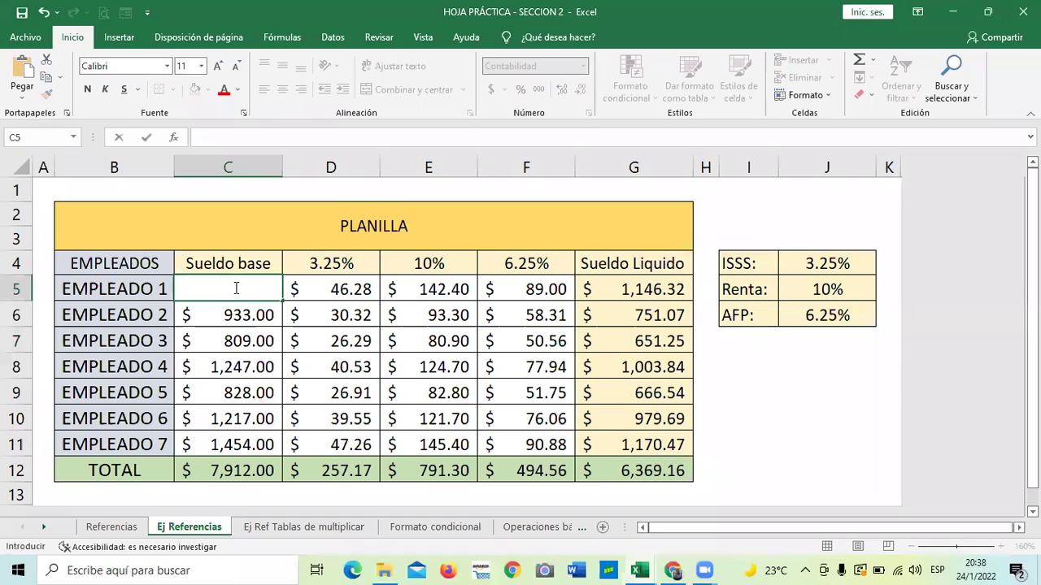
pyautogui.write(',500')
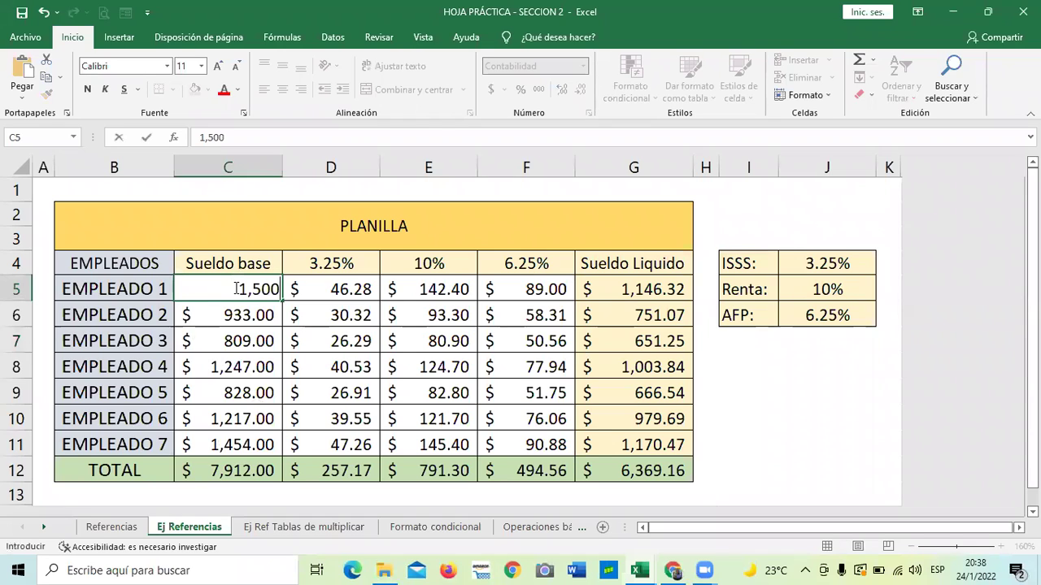
pyautogui.press('Return')
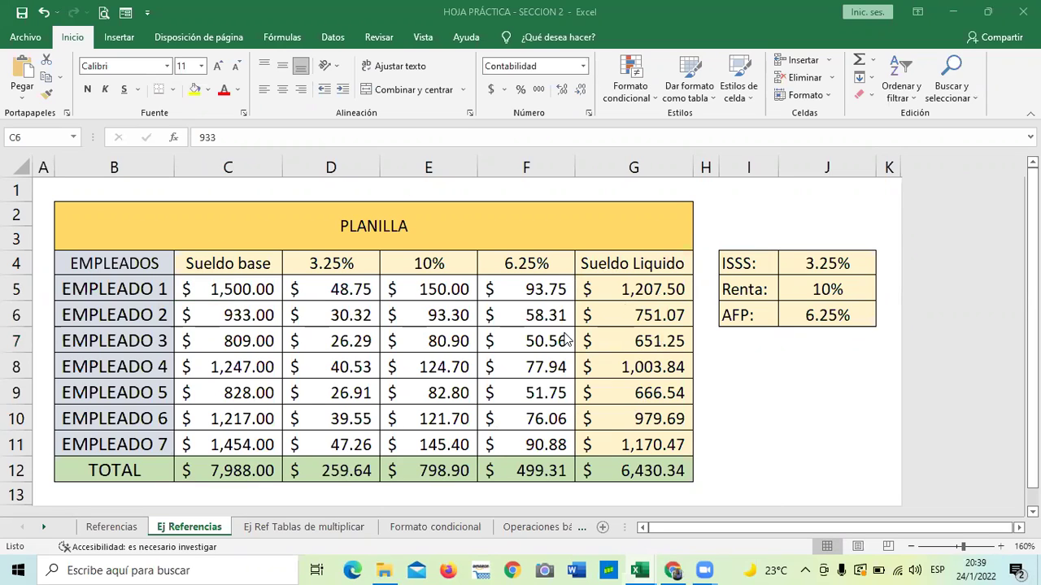
pyautogui.click(243, 366)
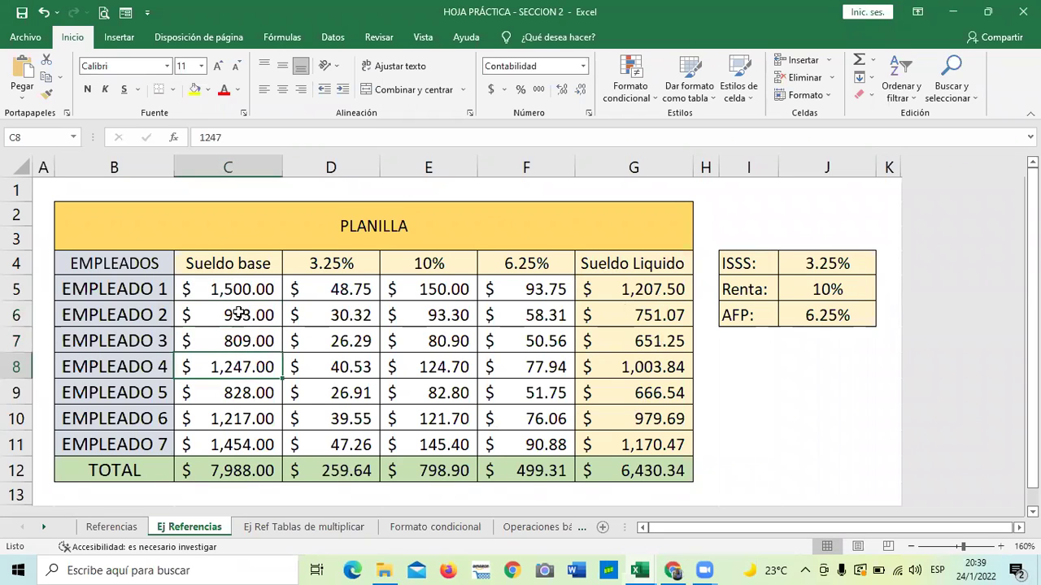
# Step: Set EMPLEADO 1's base salary in C5 to 360
pyautogui.click(234, 288)
pyautogui.press('BackSpace')
pyautogui.write('3')
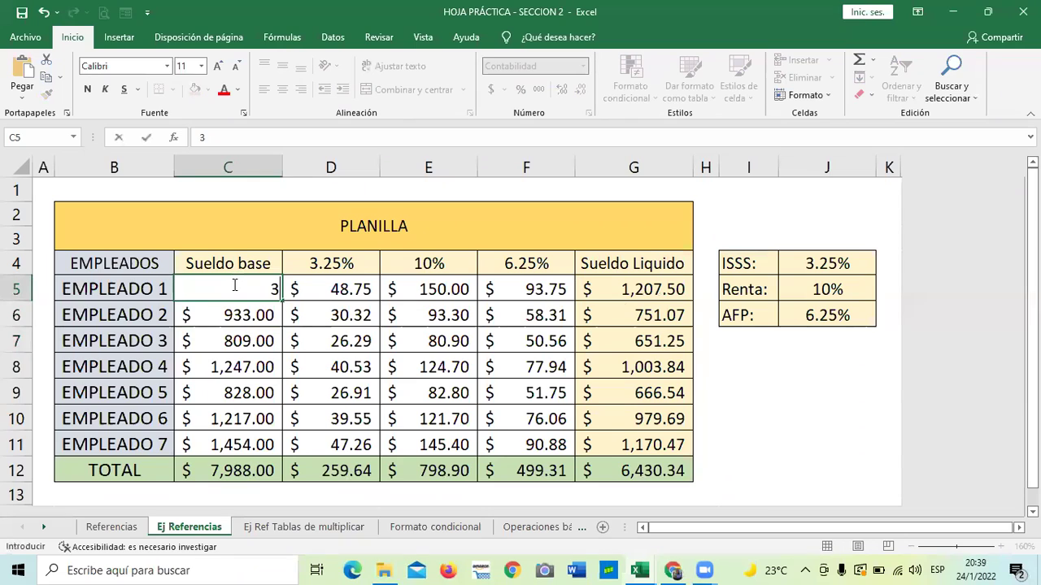
pyautogui.write('50')
pyautogui.press('BackSpace')
pyautogui.press('BackSpace')
pyautogui.write('60')
pyautogui.press('Return')
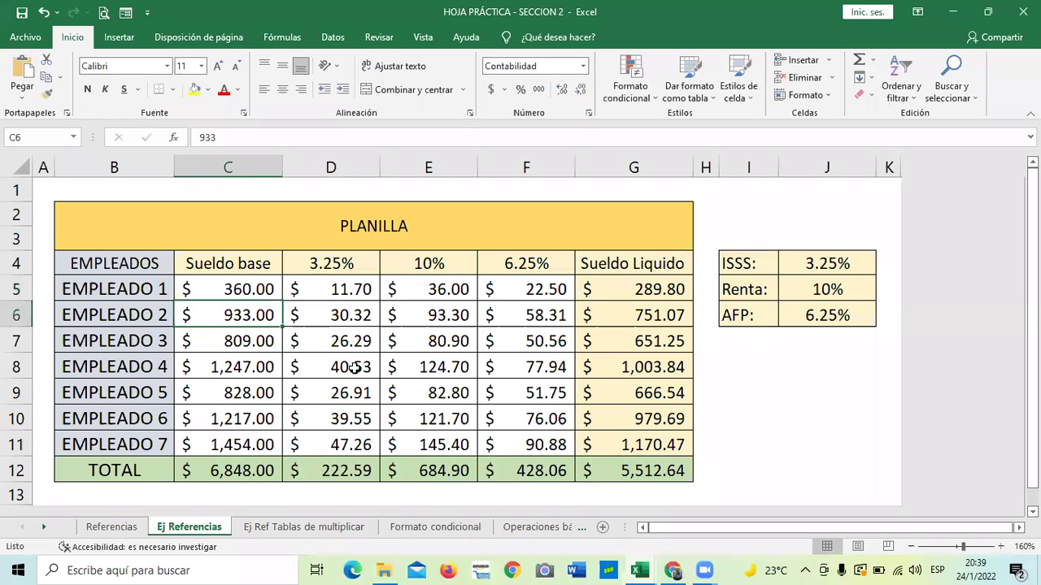
# Step: Examine EMPLEADO 1's deduction and net salary formulas in D5:G5, and the other employees' net salary formulas in column G
pyautogui.click(316, 287)
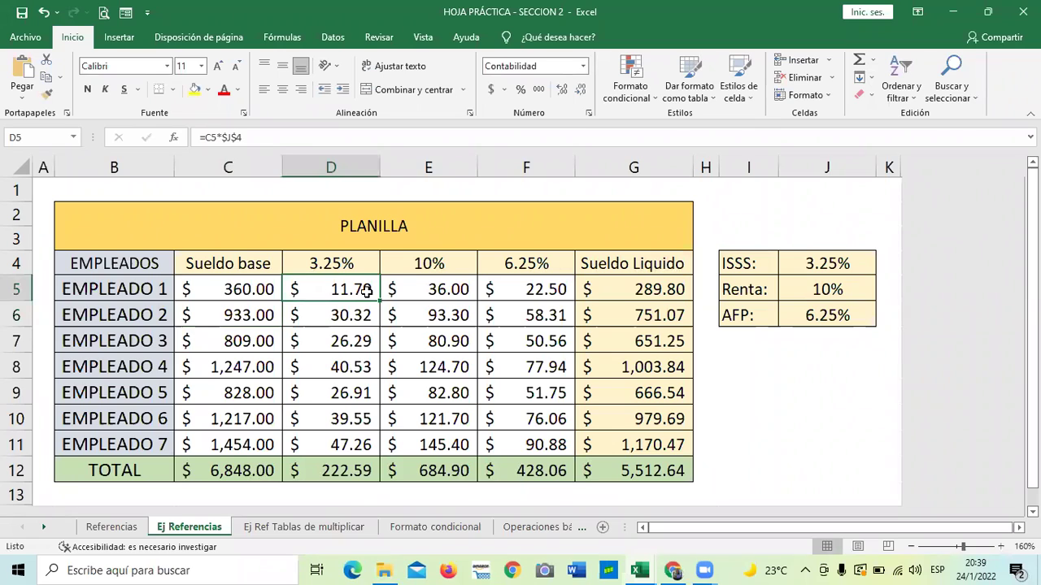
pyautogui.click(447, 287)
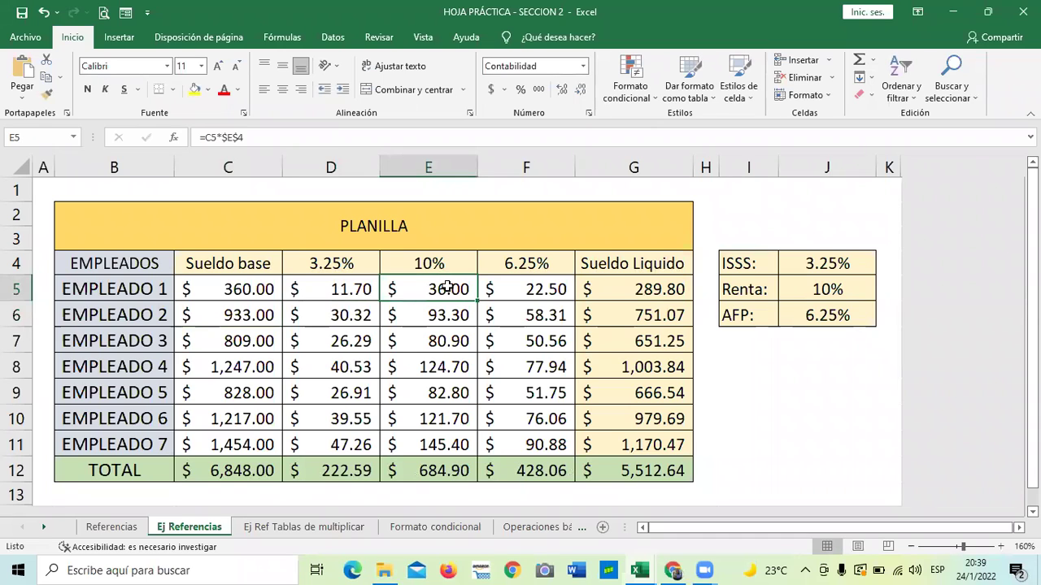
pyautogui.click(532, 280)
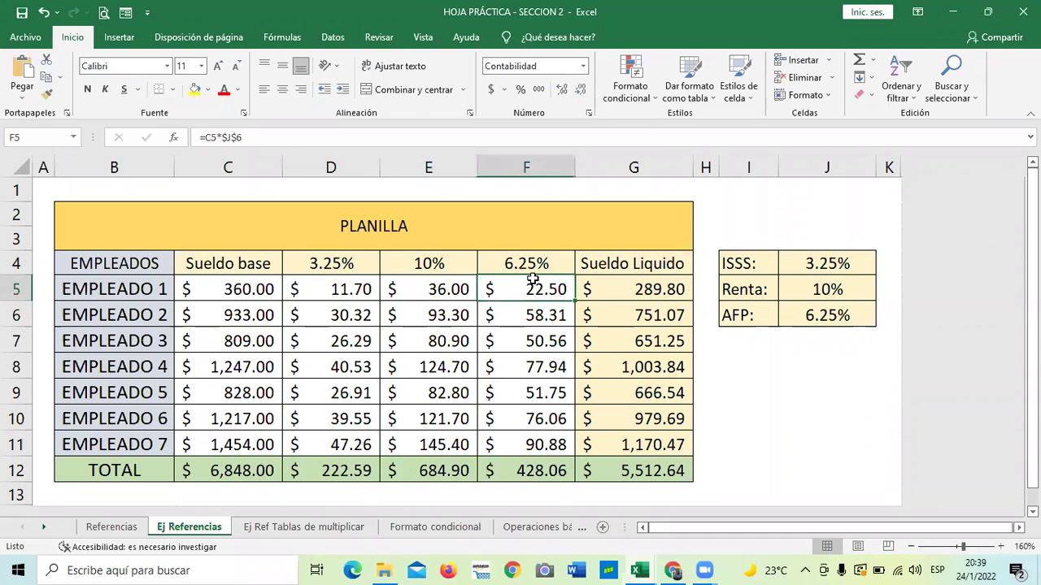
pyautogui.click(611, 289)
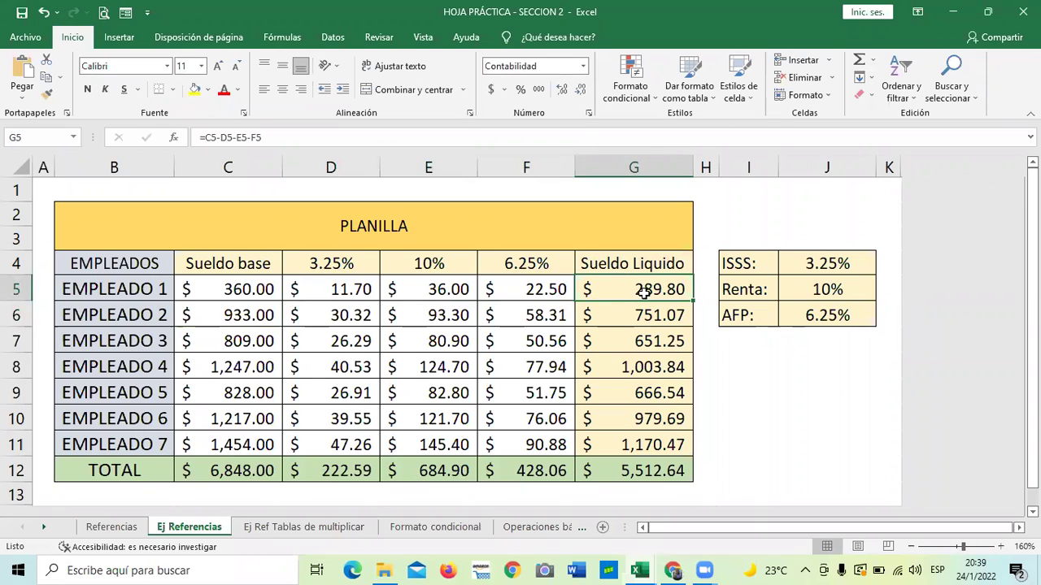
pyautogui.click(632, 262)
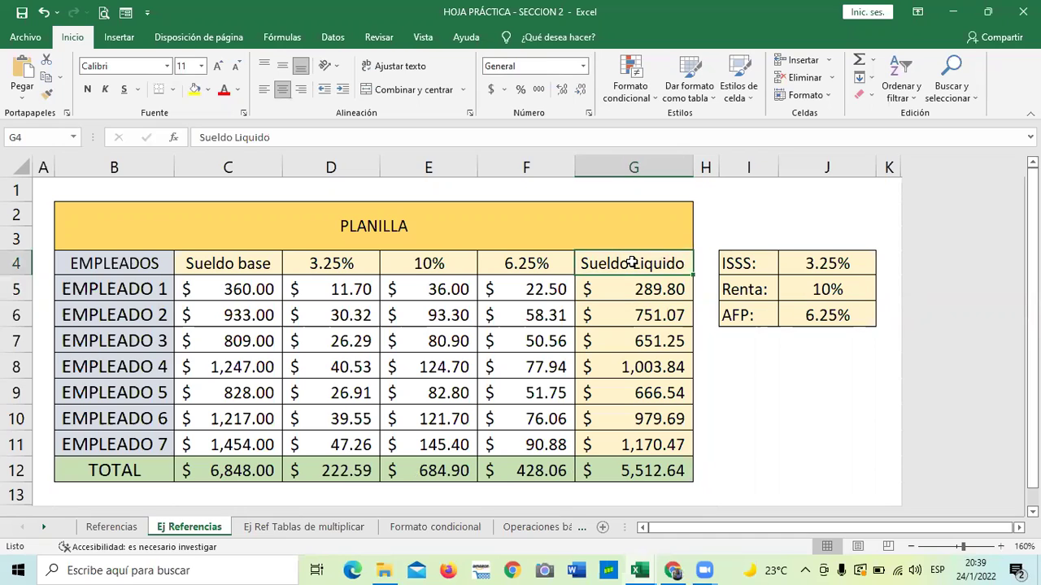
pyautogui.click(618, 291)
pyautogui.click(633, 372)
pyautogui.click(618, 441)
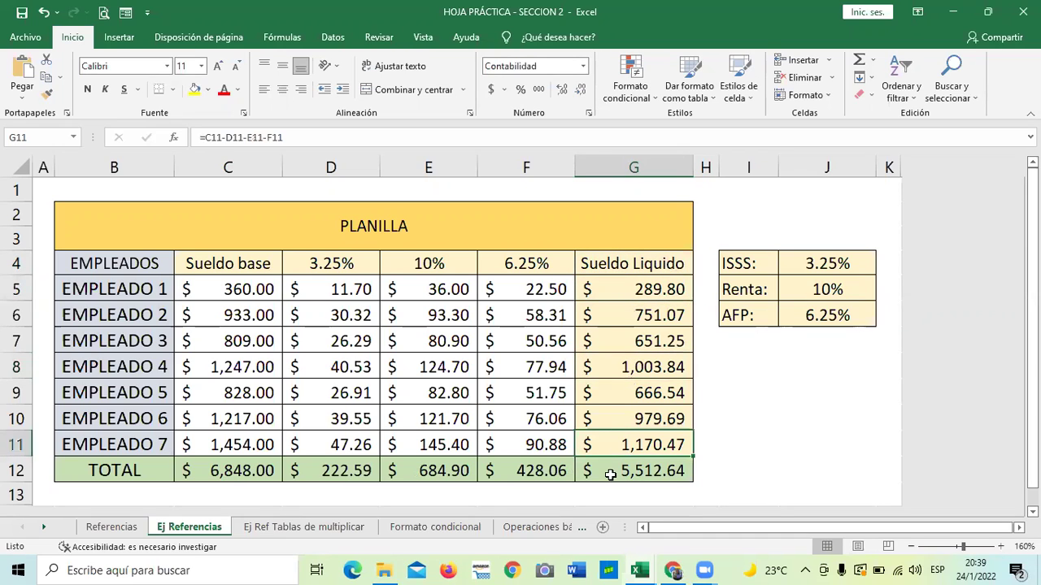
pyautogui.click(610, 474)
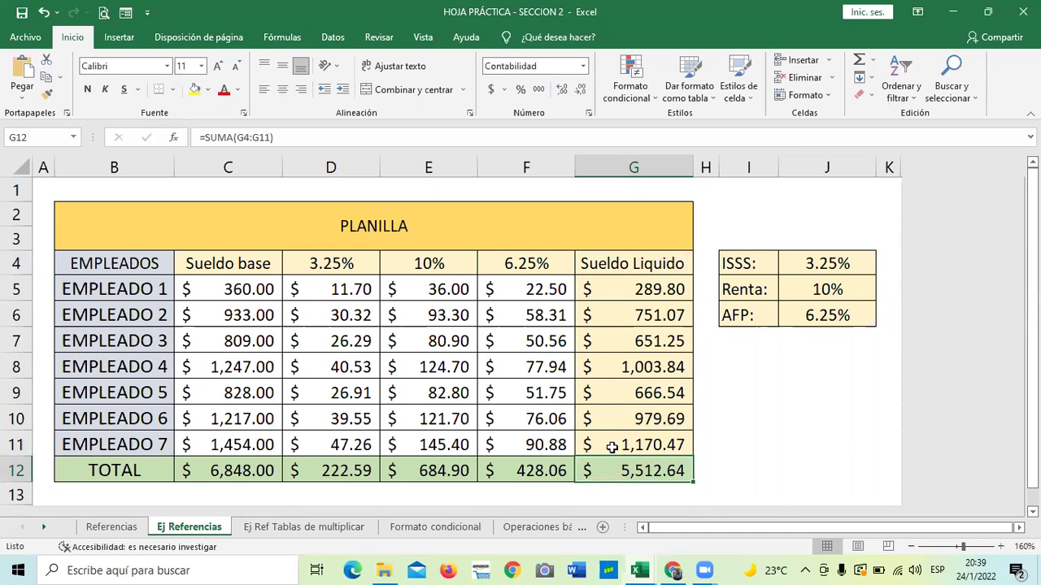
pyautogui.click(611, 443)
pyautogui.click(618, 411)
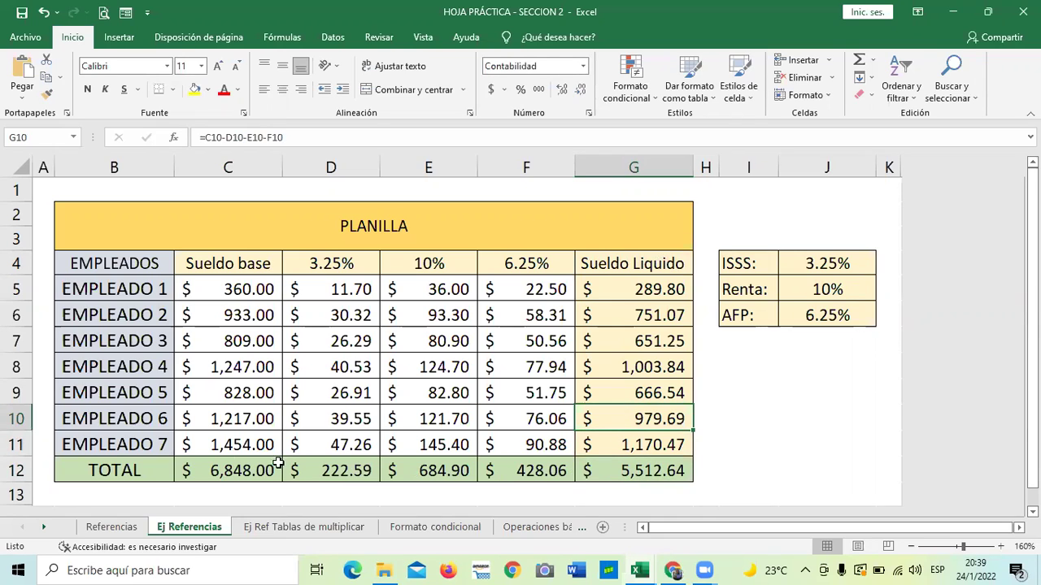
# Step: Examine the sum formulas in the TOTAL row from C12 across to G12
pyautogui.click(223, 470)
pyautogui.click(325, 475)
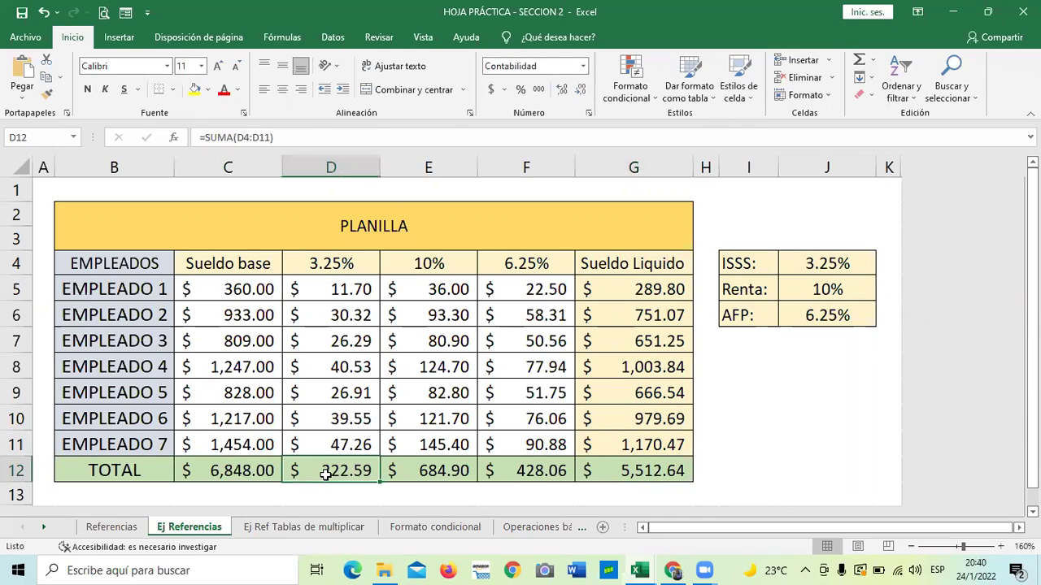
pyautogui.click(215, 470)
pyautogui.click(317, 469)
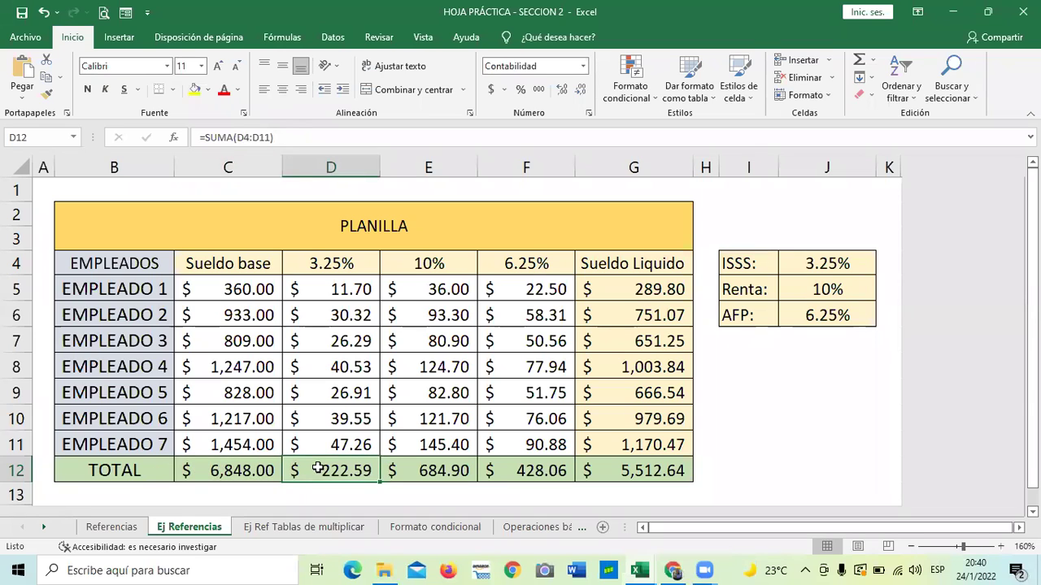
pyautogui.click(418, 469)
pyautogui.click(549, 477)
pyautogui.click(622, 470)
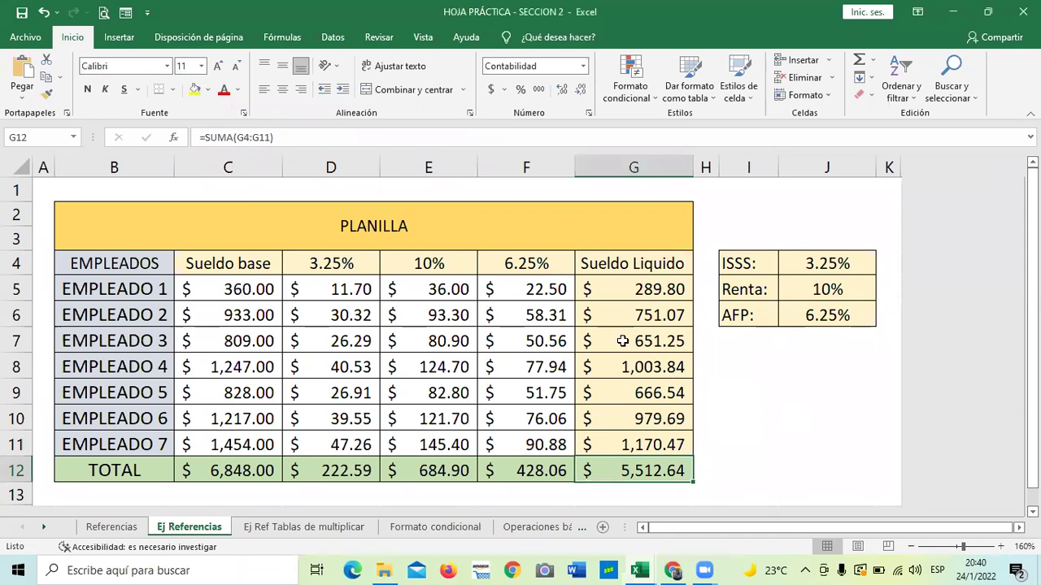
# Step: Clear the net salaries in G6:G11 and refill them by copying the formula in G5 down through G11
pyautogui.click(550, 316)
pyautogui.moveTo(626, 313); pyautogui.dragTo(624, 446)
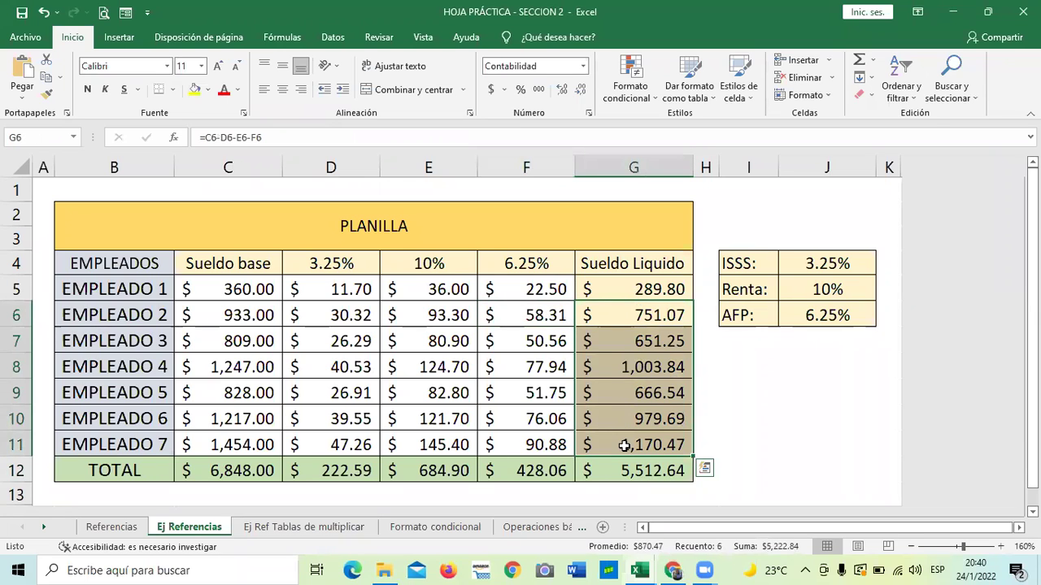
pyautogui.press('Delete')
pyautogui.click(781, 419)
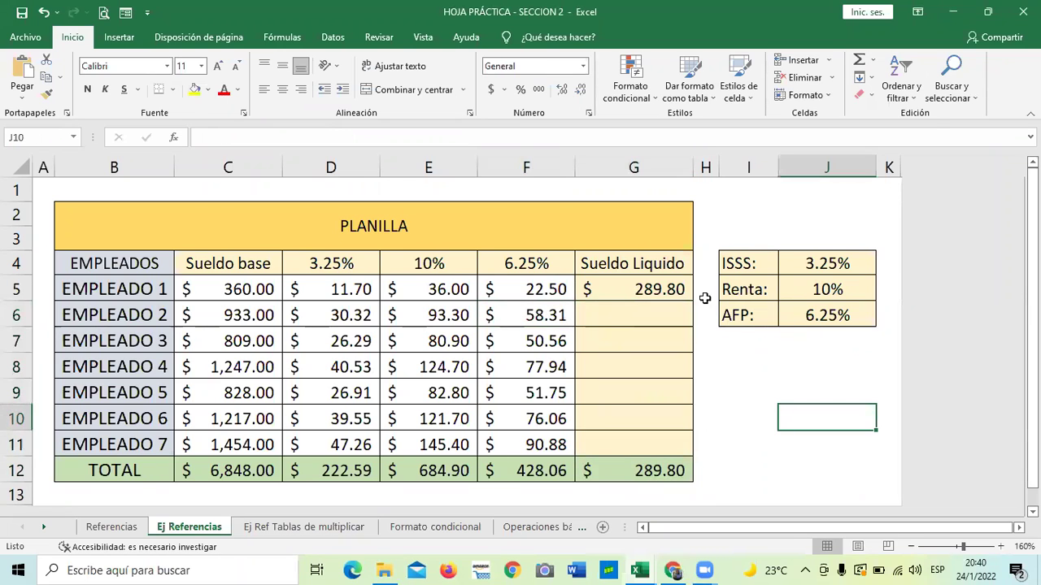
pyautogui.click(618, 294)
pyautogui.moveTo(691, 301); pyautogui.dragTo(690, 448)
pyautogui.click(782, 447)
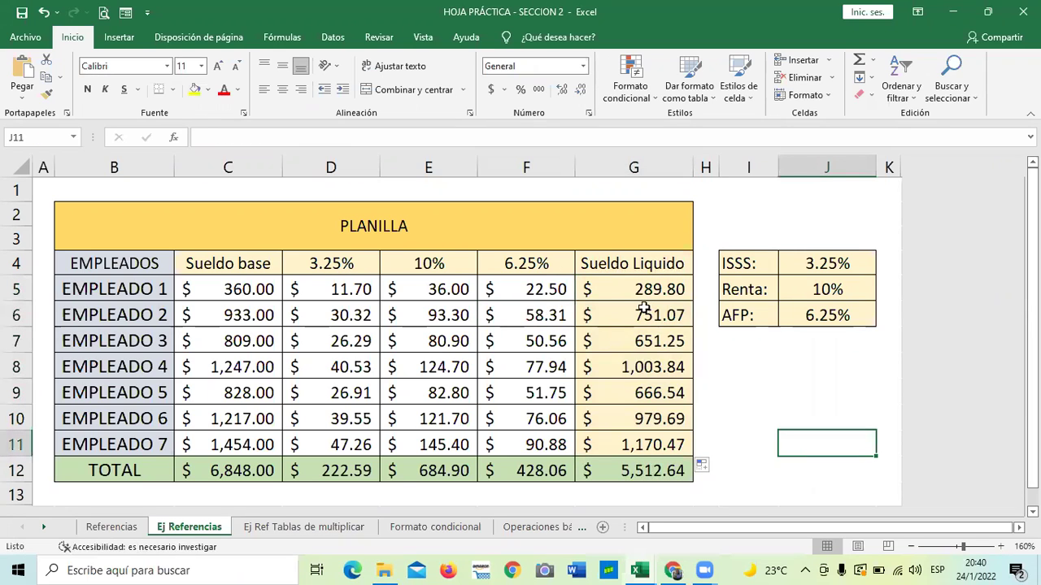
# Step: Clear the net salaries of EMPLEADO 2 through EMPLEADO 7 in G6:G11
pyautogui.moveTo(640, 308); pyautogui.dragTo(628, 443)
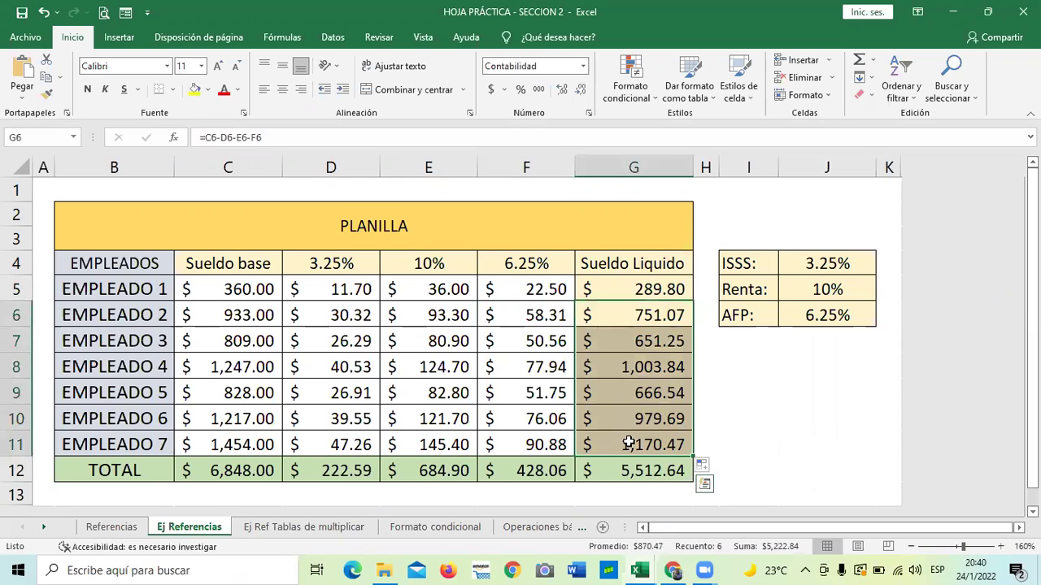
pyautogui.press('Delete')
pyautogui.click(802, 413)
# Step: Examine which cells the net salary formula in G5 references, leaving the formula as it is
pyautogui.click(618, 285)
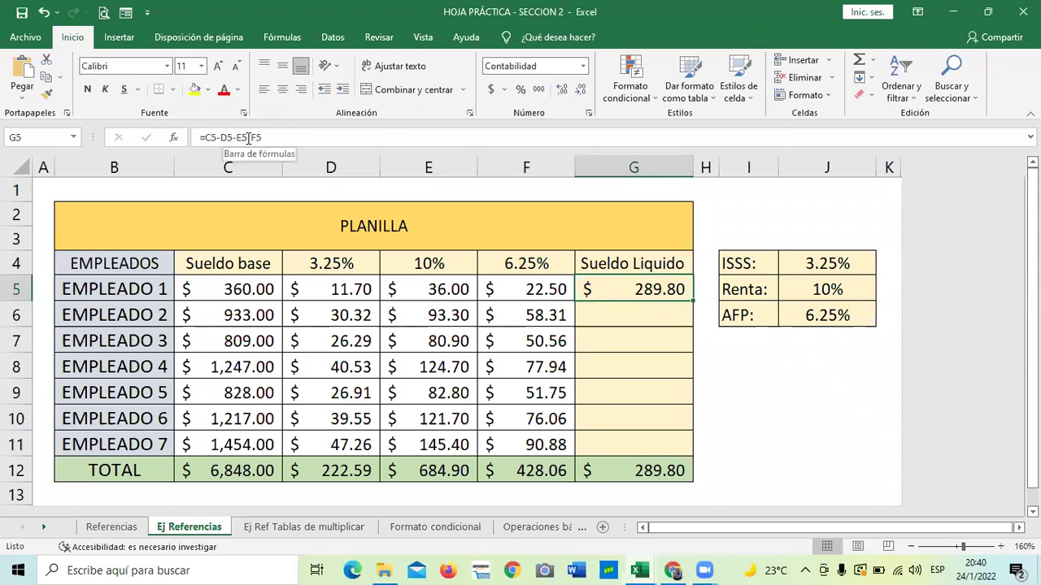
pyautogui.click(281, 138)
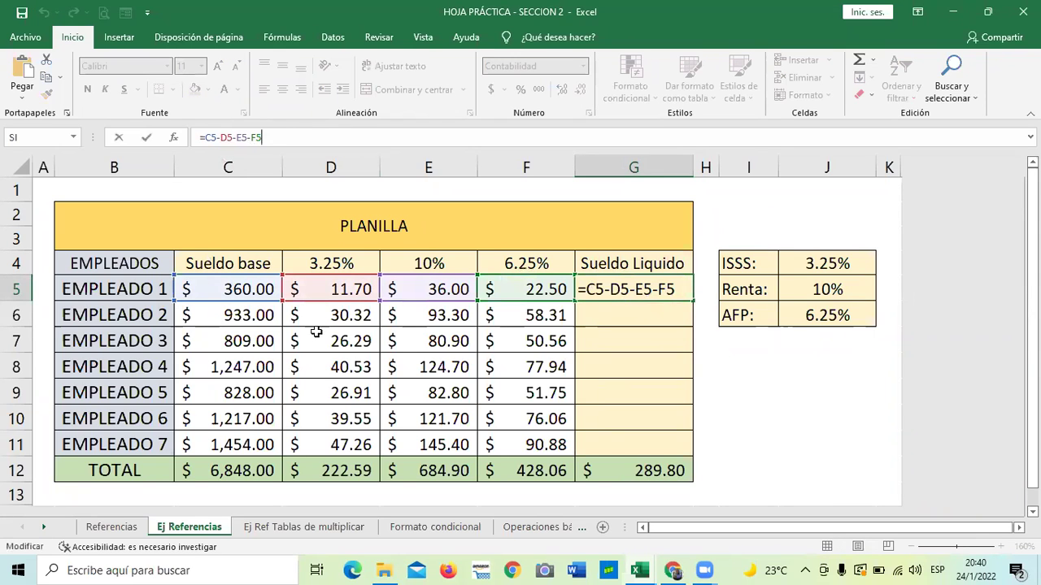
pyautogui.hotkey('ctrl', 'Return')
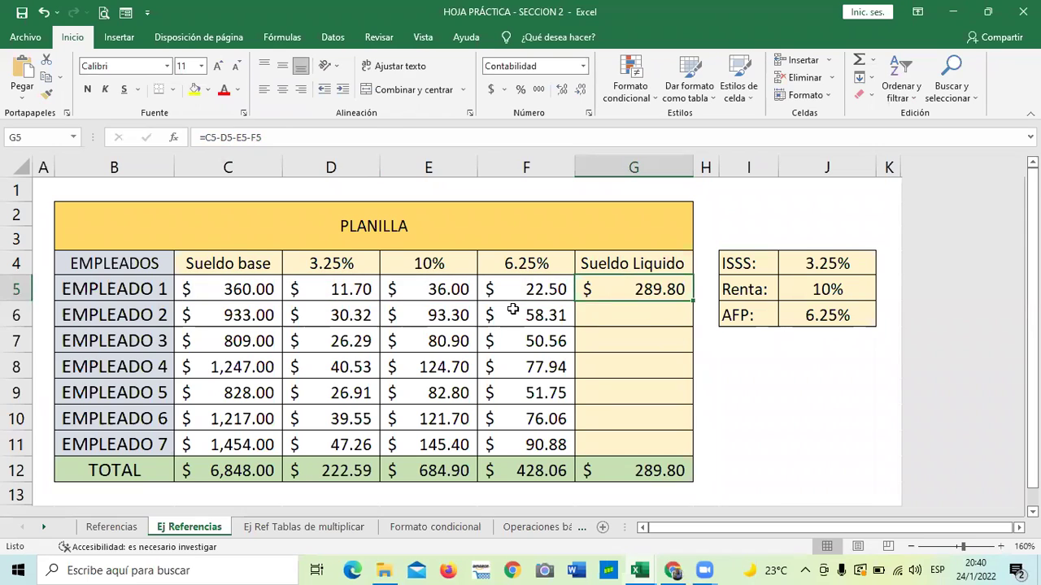
pyautogui.press('Down')
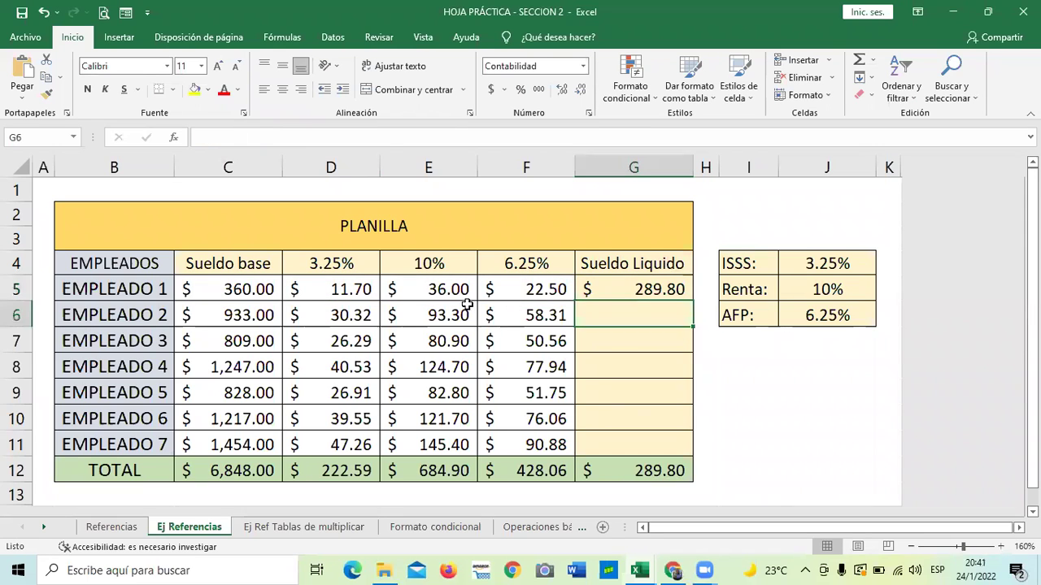
# Step: Copy EMPLEADO 1's net salary formula from G5 down through G11
pyautogui.click(595, 291)
pyautogui.moveTo(689, 305); pyautogui.dragTo(698, 457)
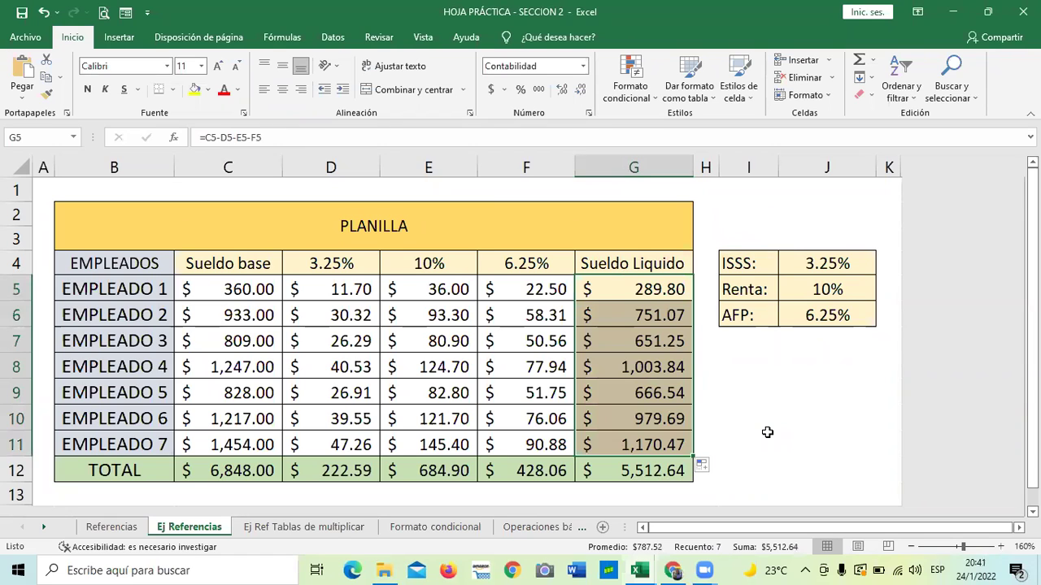
pyautogui.click(782, 393)
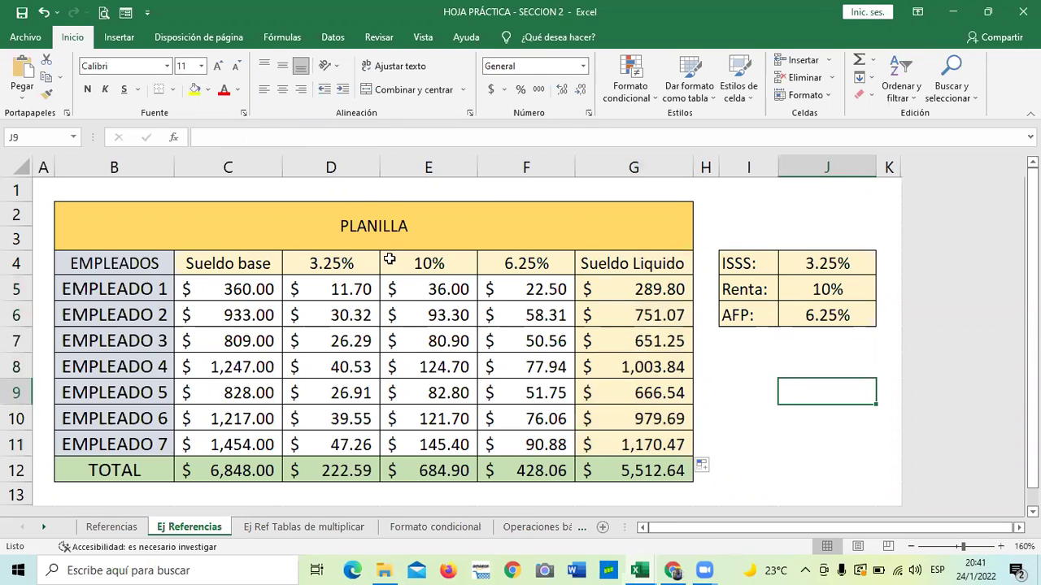
# Step: Clear the 6.25% deductions in F5:F11 and undo the clearing
pyautogui.click(540, 291)
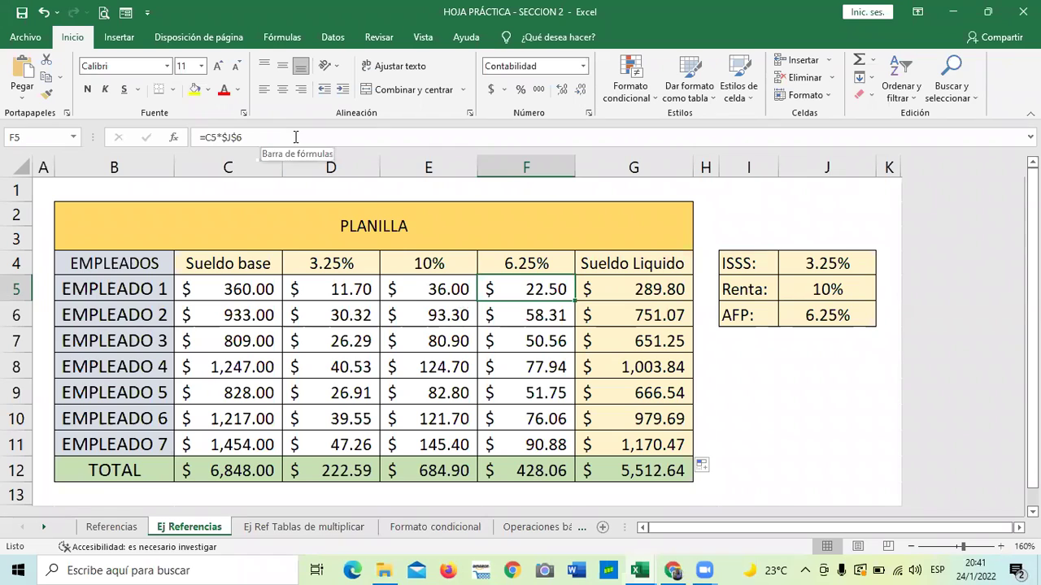
pyautogui.click(526, 391)
pyautogui.click(541, 288)
pyautogui.moveTo(541, 282); pyautogui.dragTo(532, 438)
pyautogui.press('Delete')
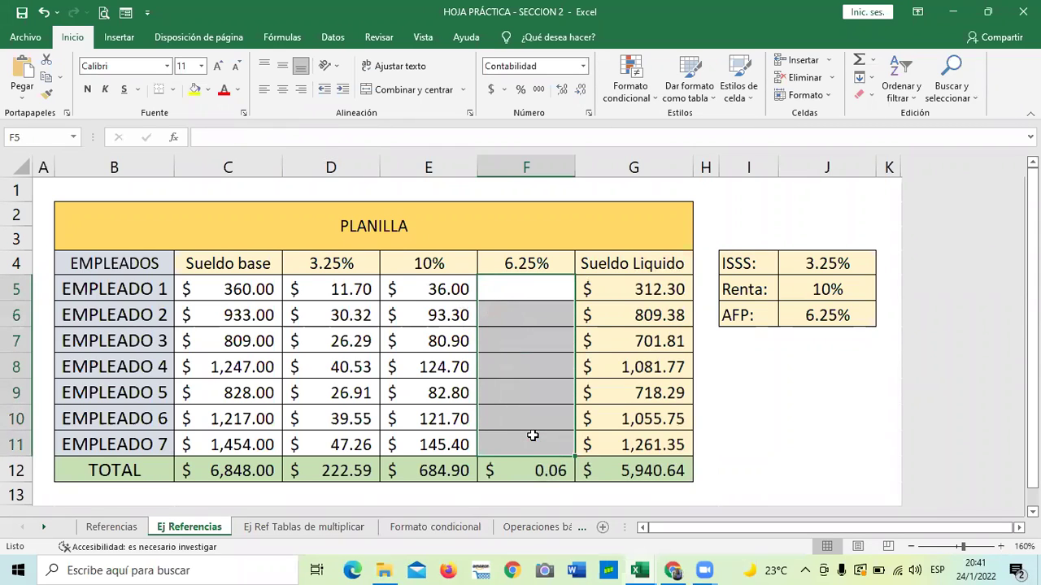
pyautogui.click(705, 436)
pyautogui.click(505, 317)
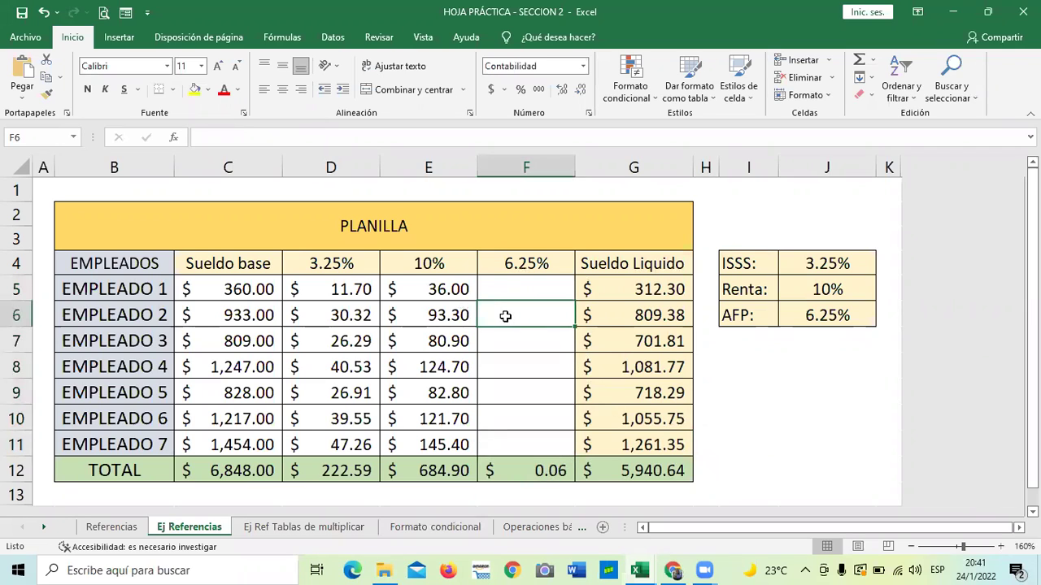
pyautogui.click(511, 286)
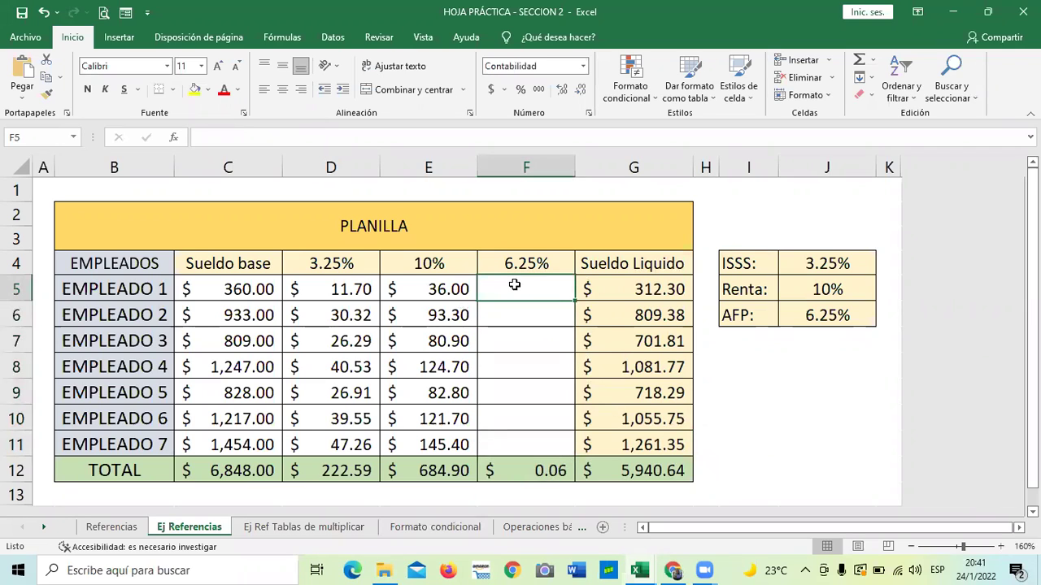
pyautogui.click(45, 13)
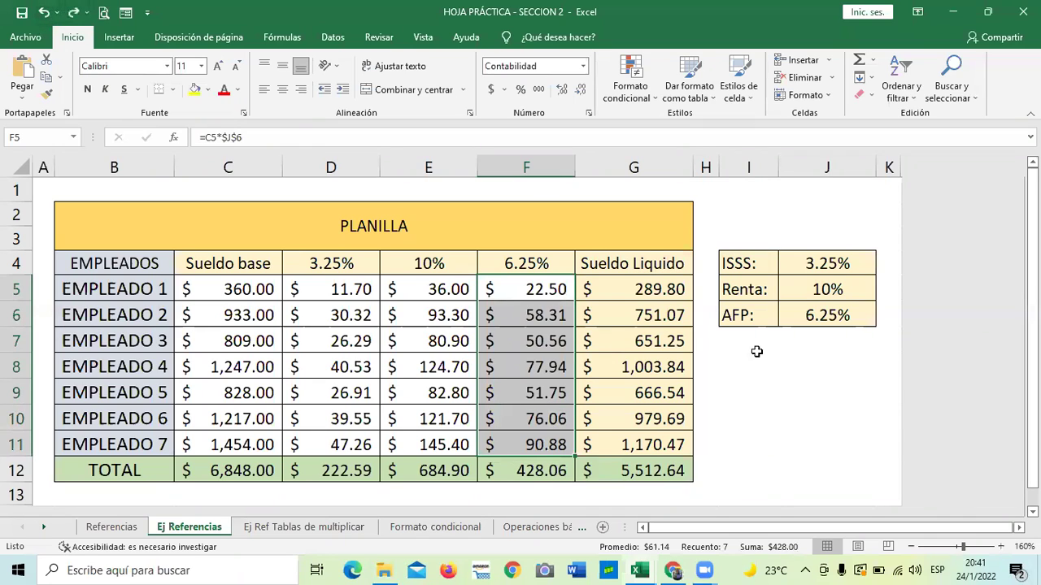
pyautogui.click(756, 378)
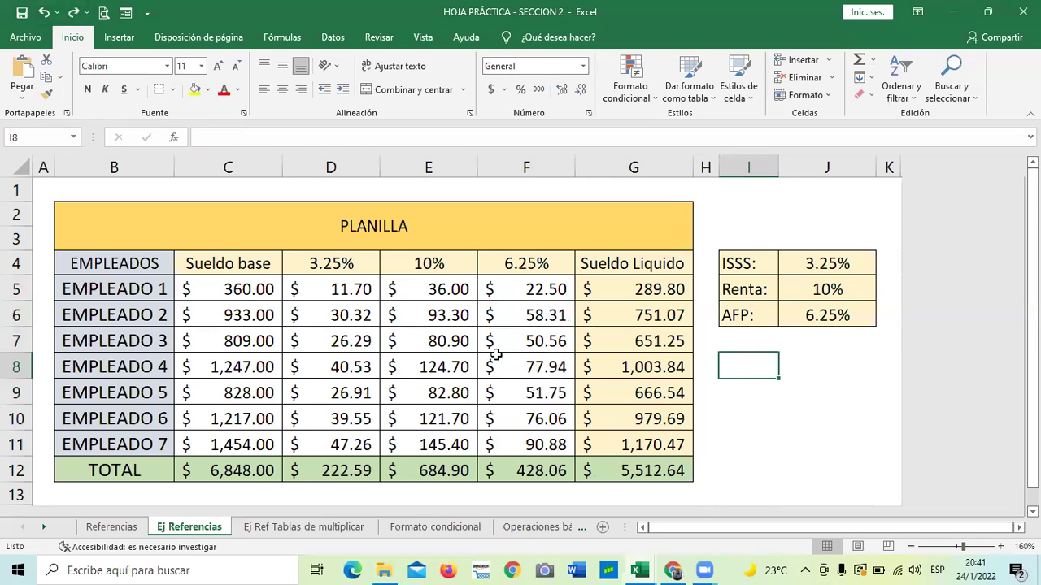
# Step: Open the Referencias sheet and view its relative references and absolute row references tables
pyautogui.click(761, 421)
pyautogui.click(111, 527)
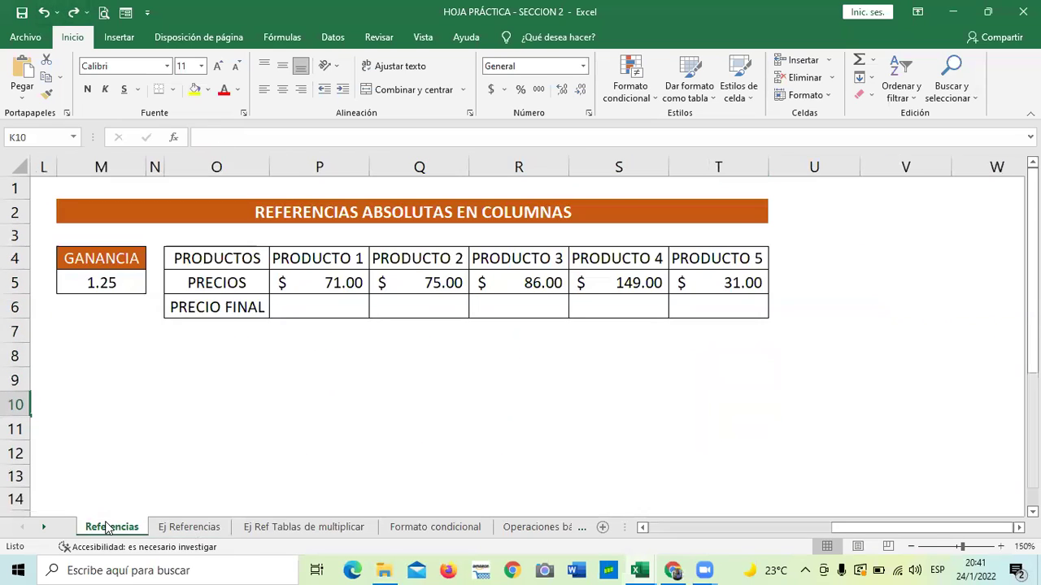
pyautogui.moveTo(860, 527); pyautogui.dragTo(676, 524)
# Step: Switch to the course in Chrome, open lesson 2.3 - Objetivo de la lección and read its conditional formatting objective and rule options
pyautogui.moveTo(650, 567)
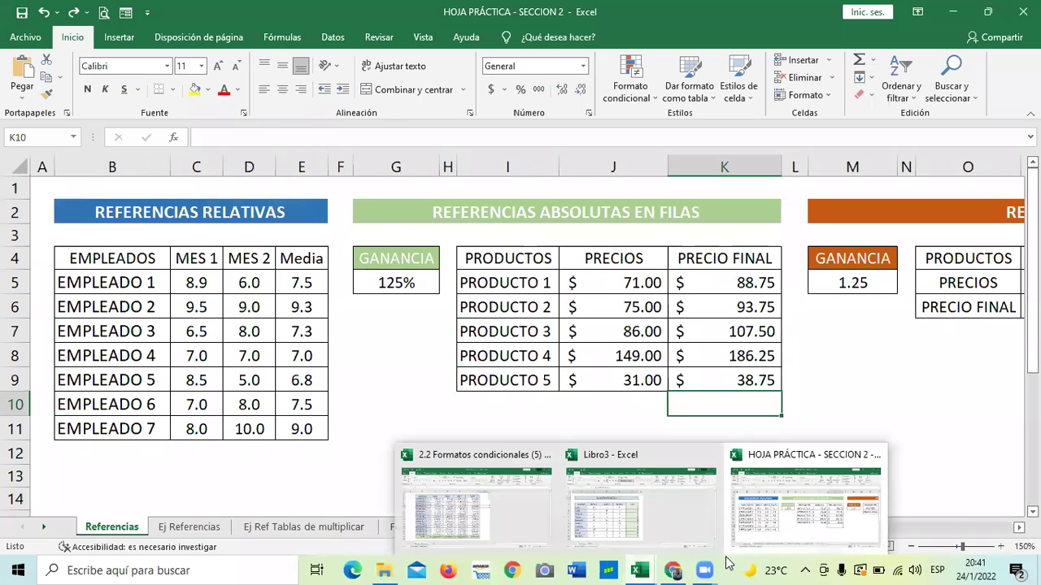
pyautogui.click(681, 520)
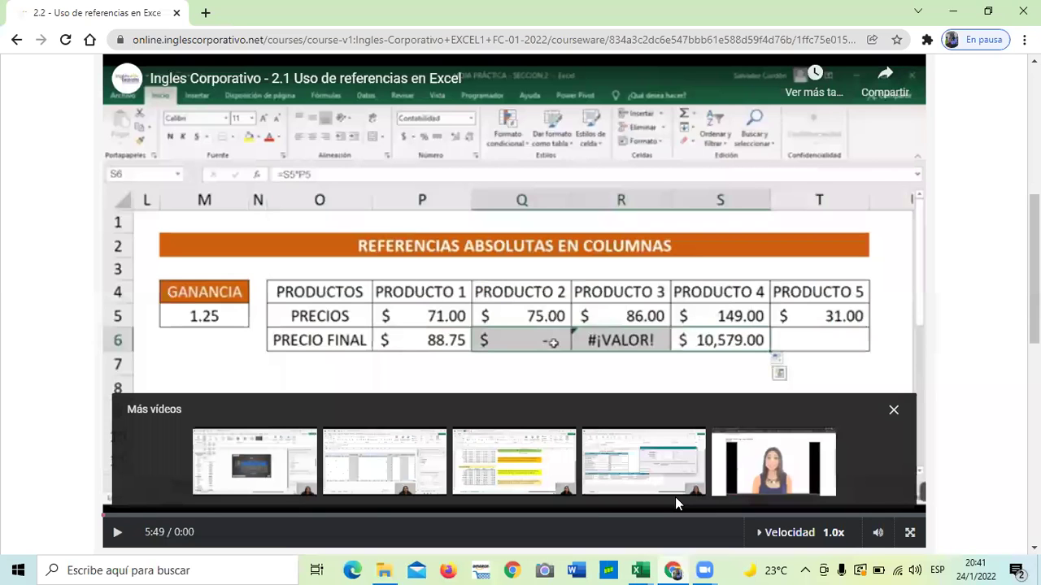
pyautogui.scroll(3, 435, 398)
pyautogui.scroll(2, 438, 402)
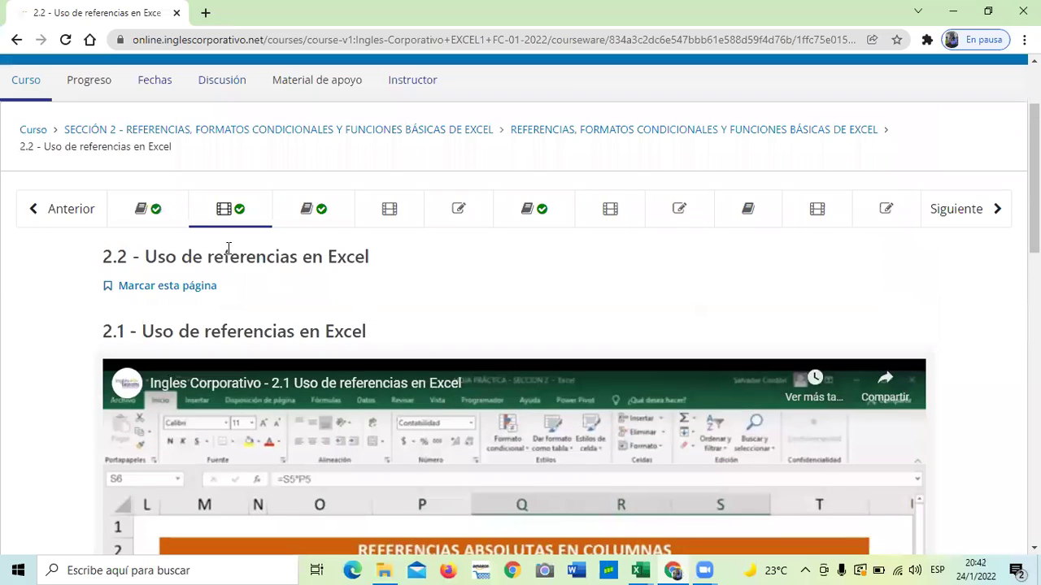
pyautogui.click(320, 214)
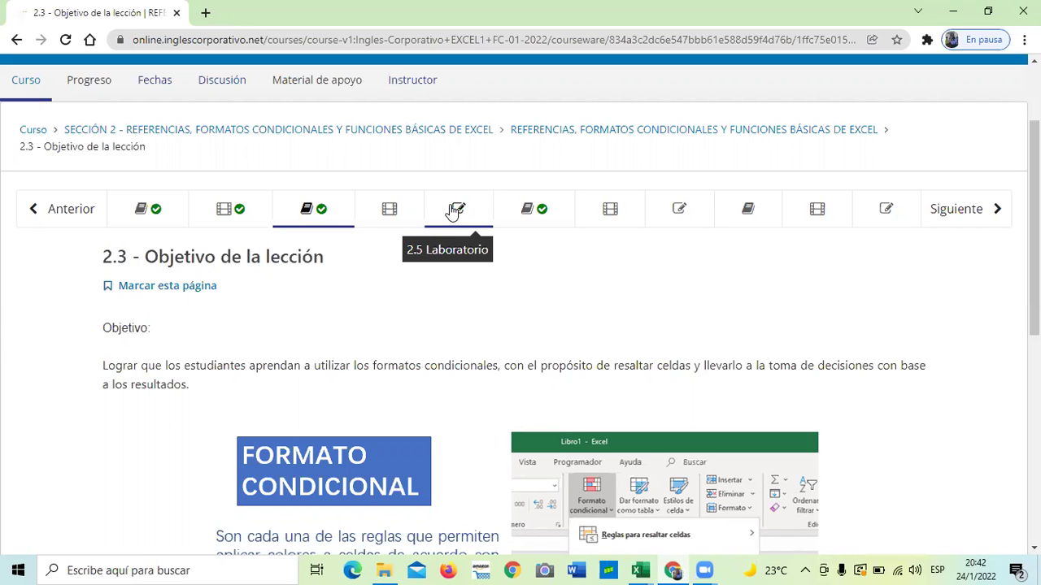
pyautogui.scroll(-3, 472, 271)
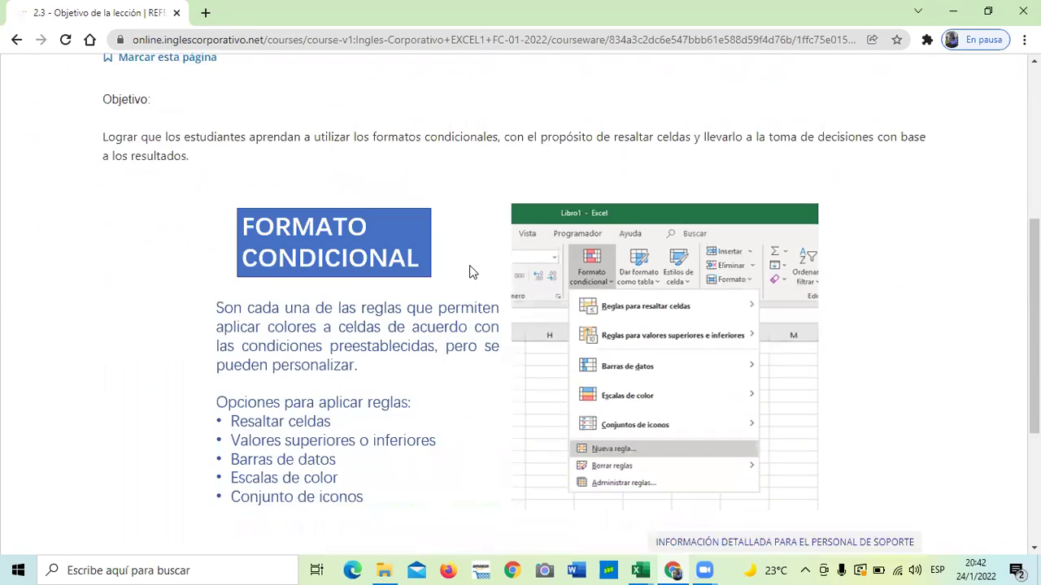
# Step: Advance to lesson 2.4 - Formatos condicionales and start its video with the volume raised to 100
pyautogui.scroll(-2, 472, 271)
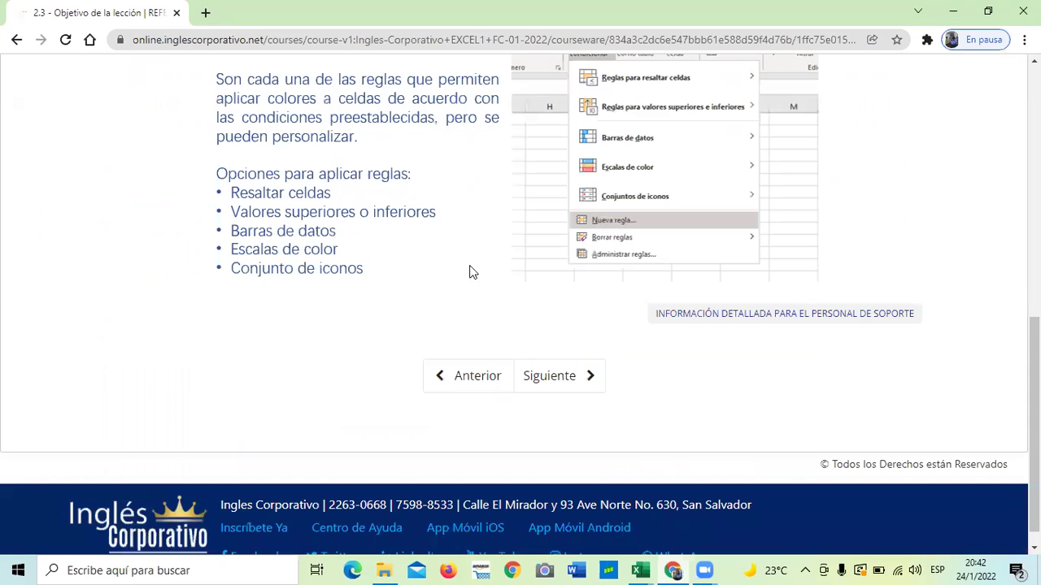
pyautogui.click(556, 377)
pyautogui.scroll(-2, 499, 346)
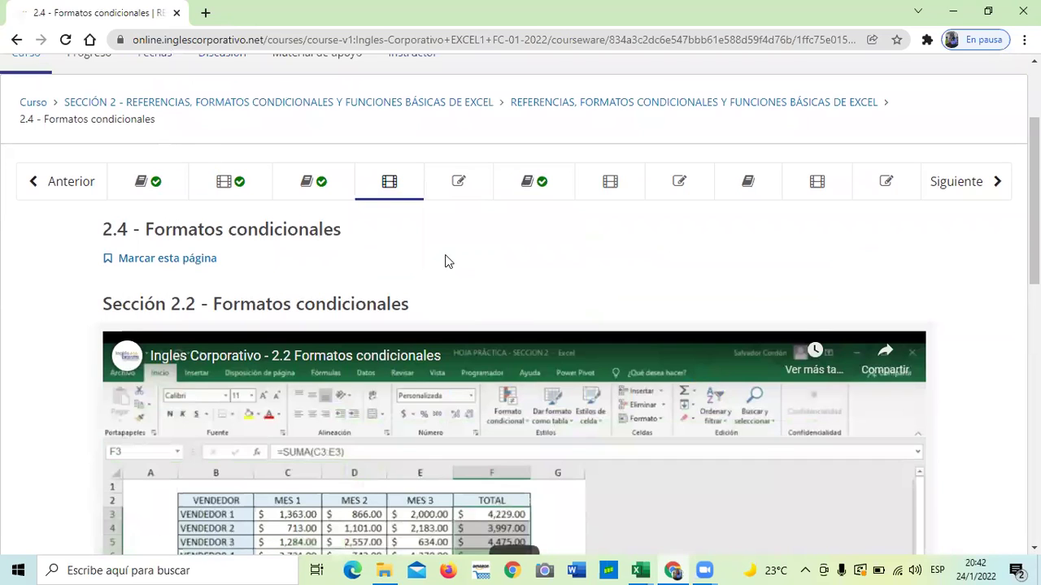
pyautogui.scroll(-2, 444, 256)
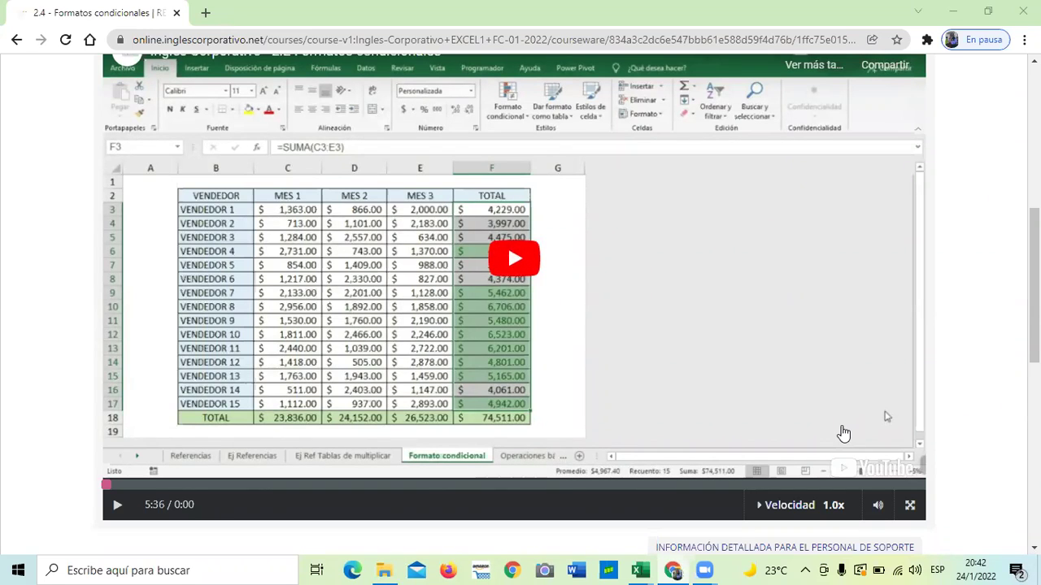
pyautogui.click(512, 256)
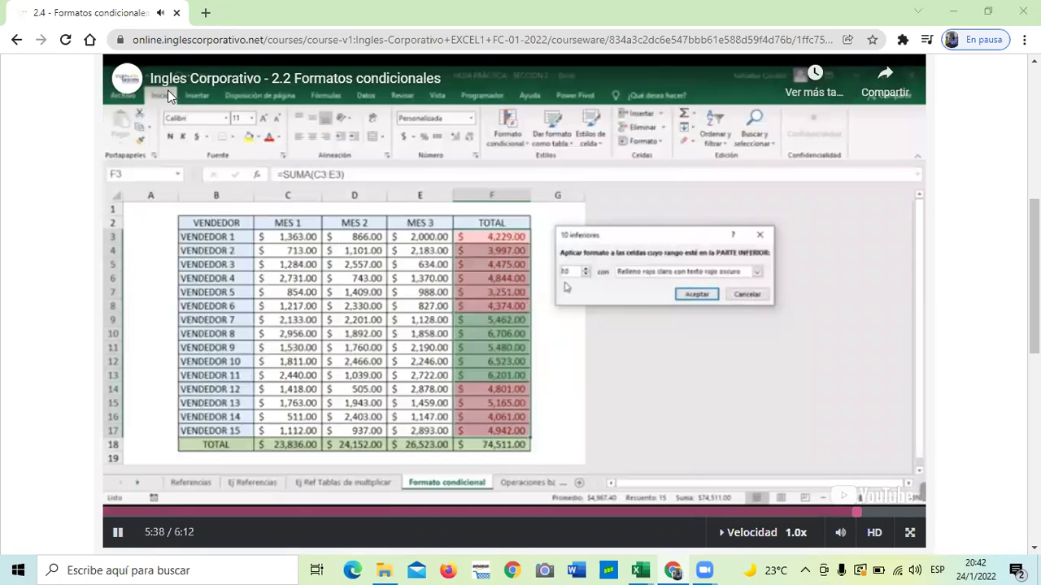
pyautogui.press('XF86AudioRaiseVolume')
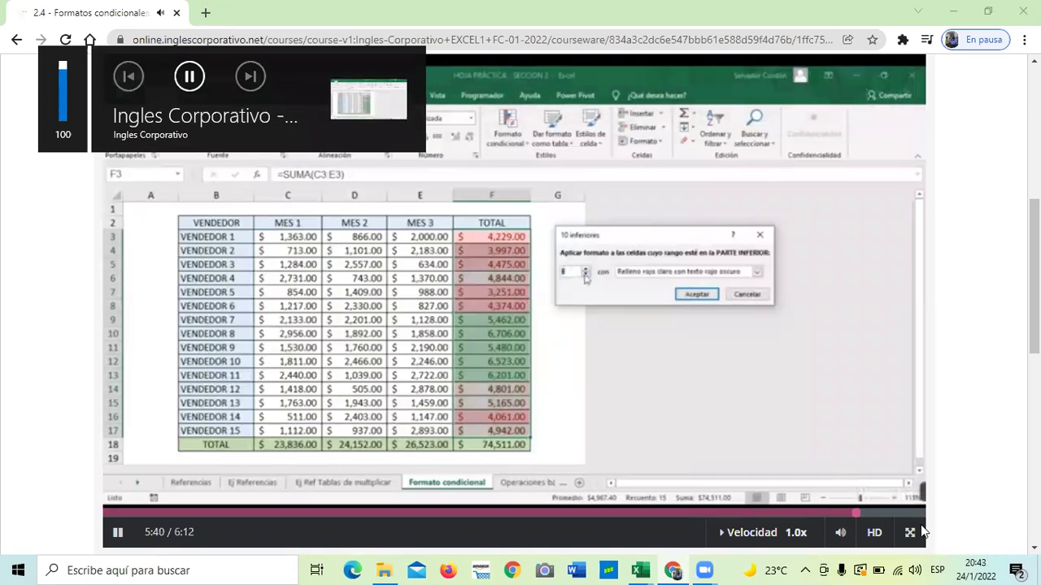
# Step: Try to replay the Formatos condicionales lesson video from the beginning
pyautogui.click(518, 513)
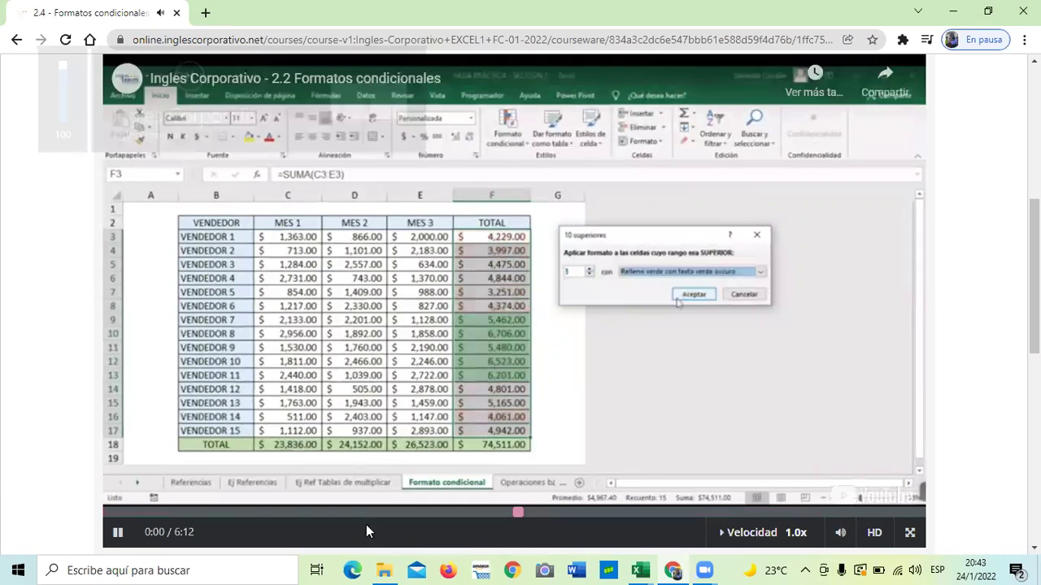
pyautogui.click(106, 512)
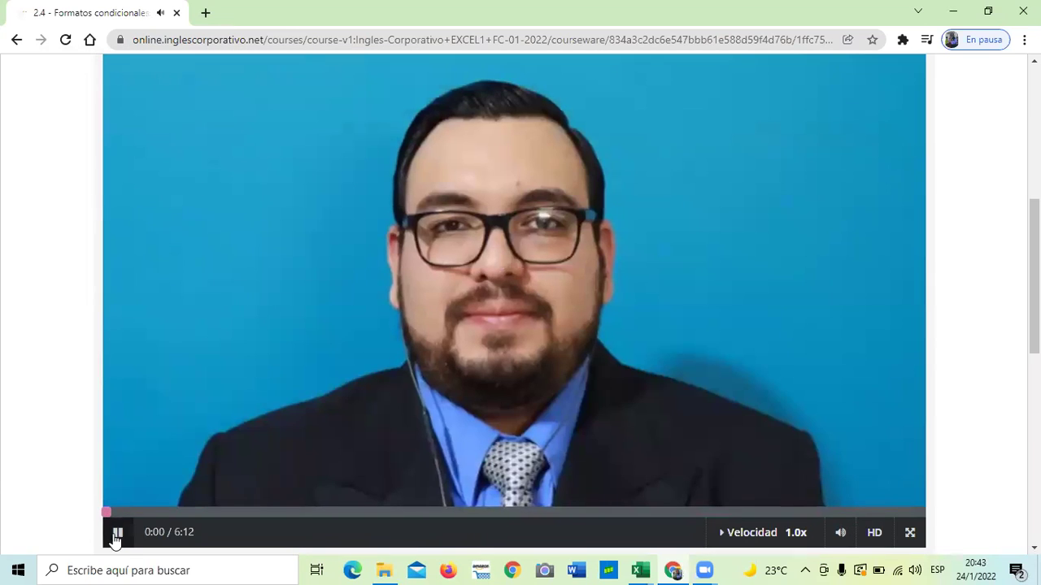
pyautogui.click(116, 535)
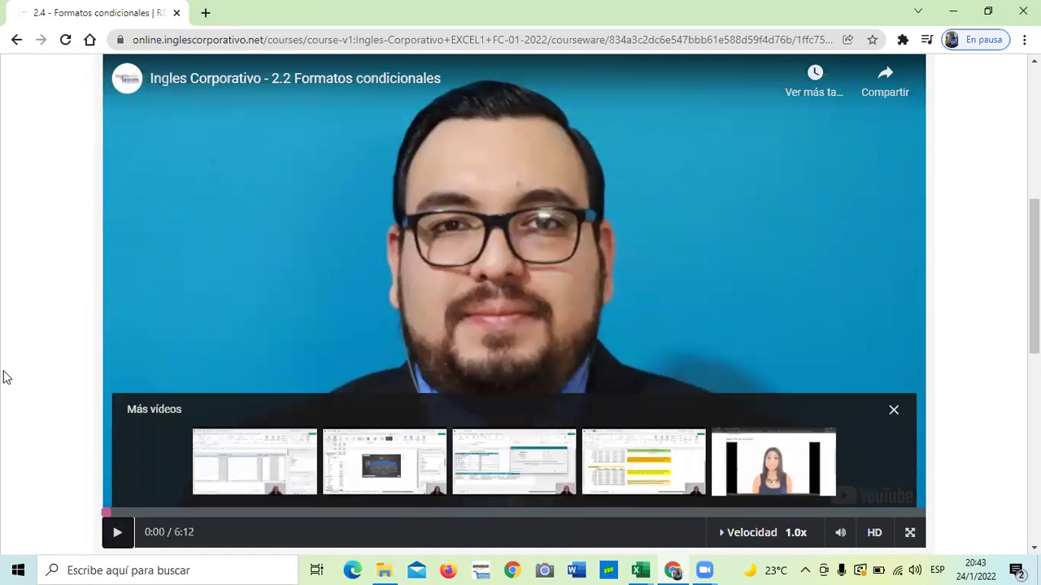
pyautogui.click(118, 535)
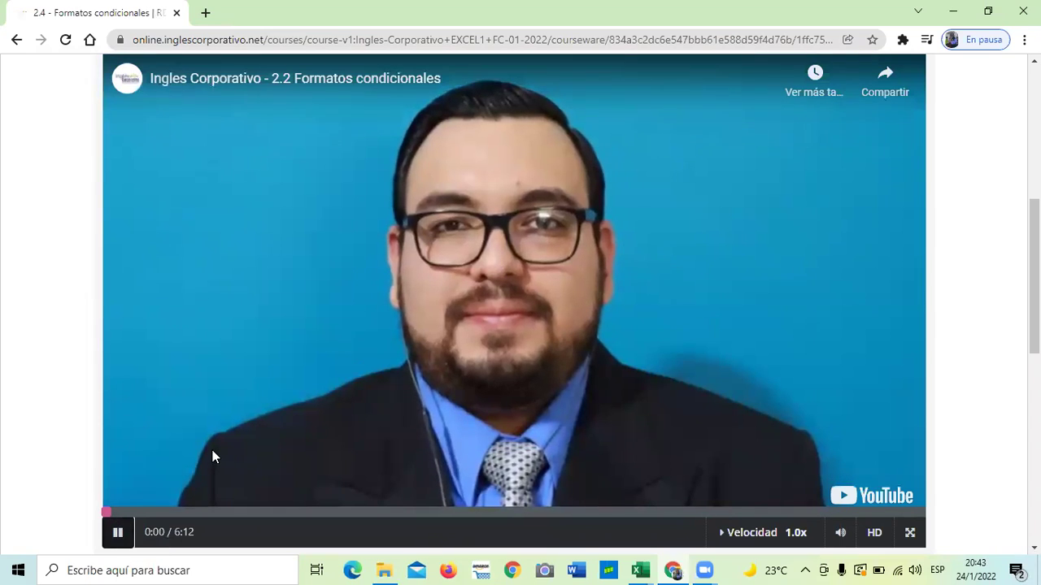
pyautogui.click(756, 533)
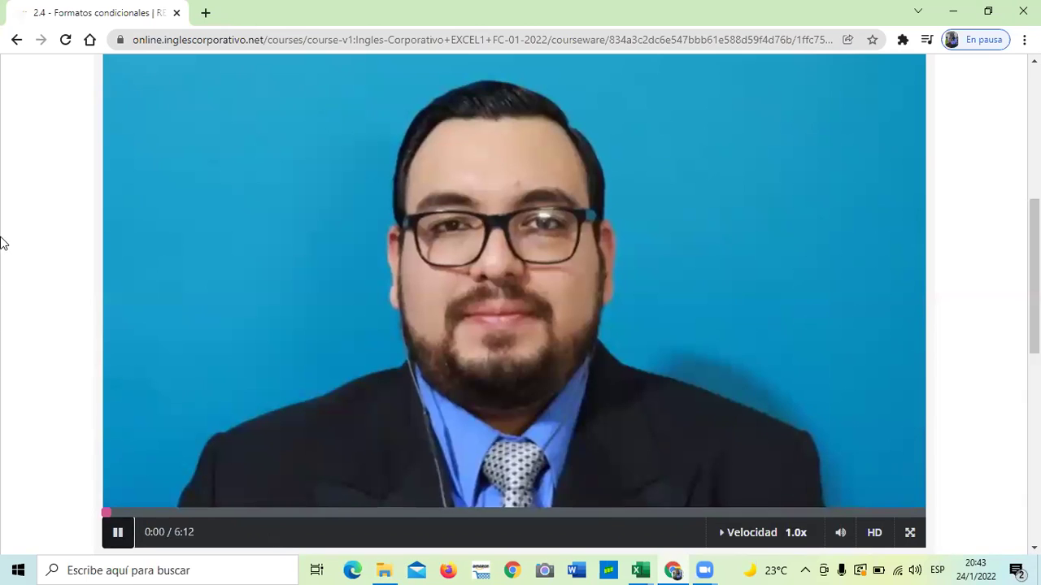
# Step: Reload the course page and reopen lesson 2.4 - Formatos condicionales
pyautogui.rightClick(52, 134)
pyautogui.click(69, 181)
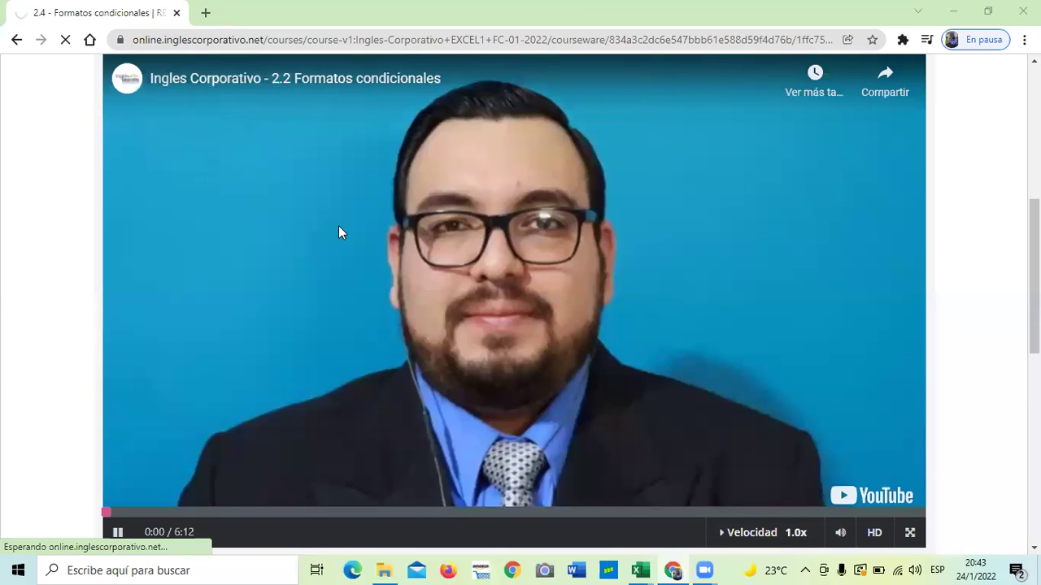
pyautogui.scroll(-2, 339, 229)
pyautogui.scroll(1, 338, 228)
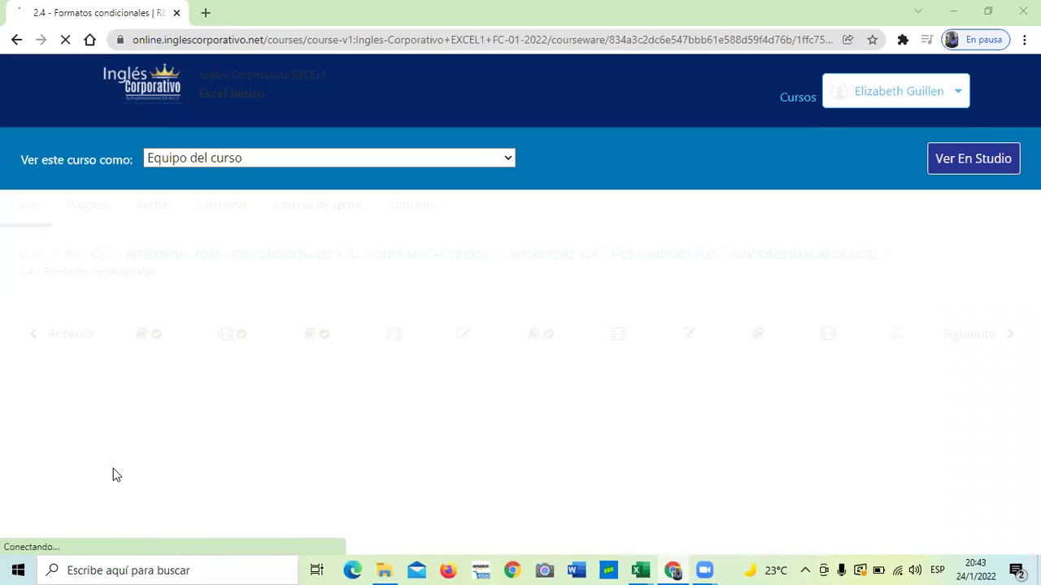
pyautogui.click(304, 347)
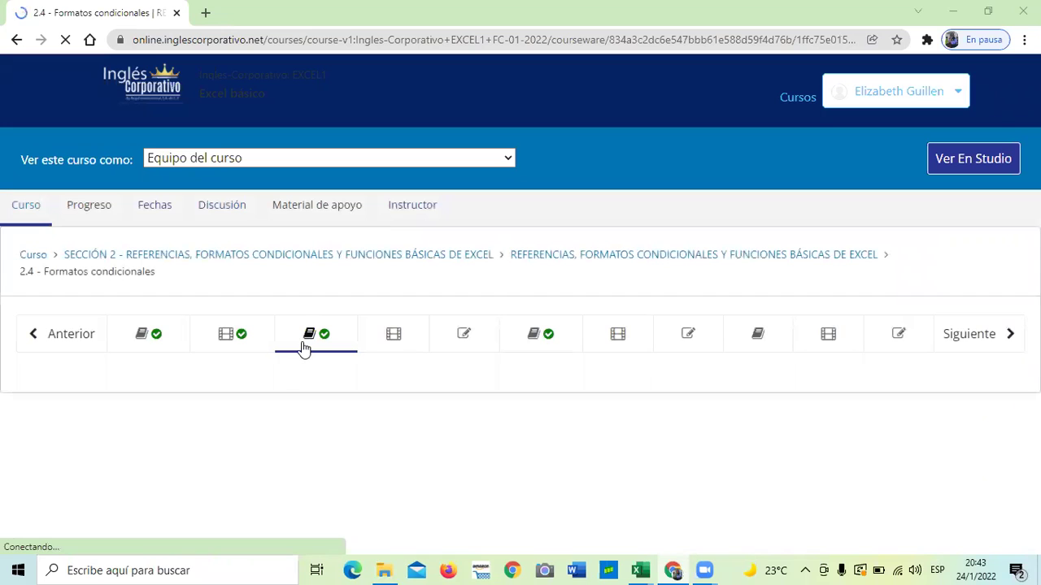
pyautogui.click(366, 339)
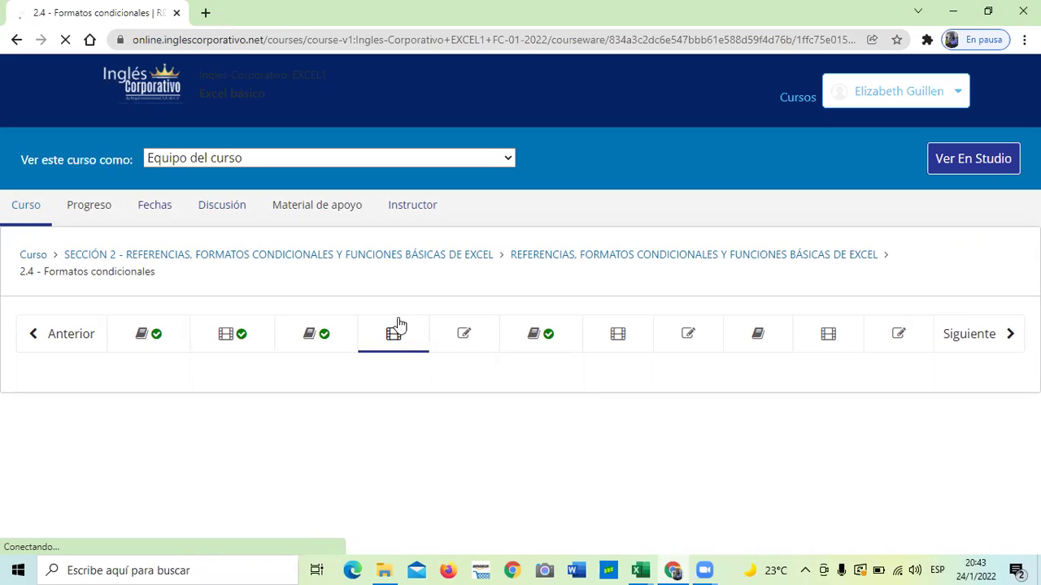
pyautogui.click(496, 349)
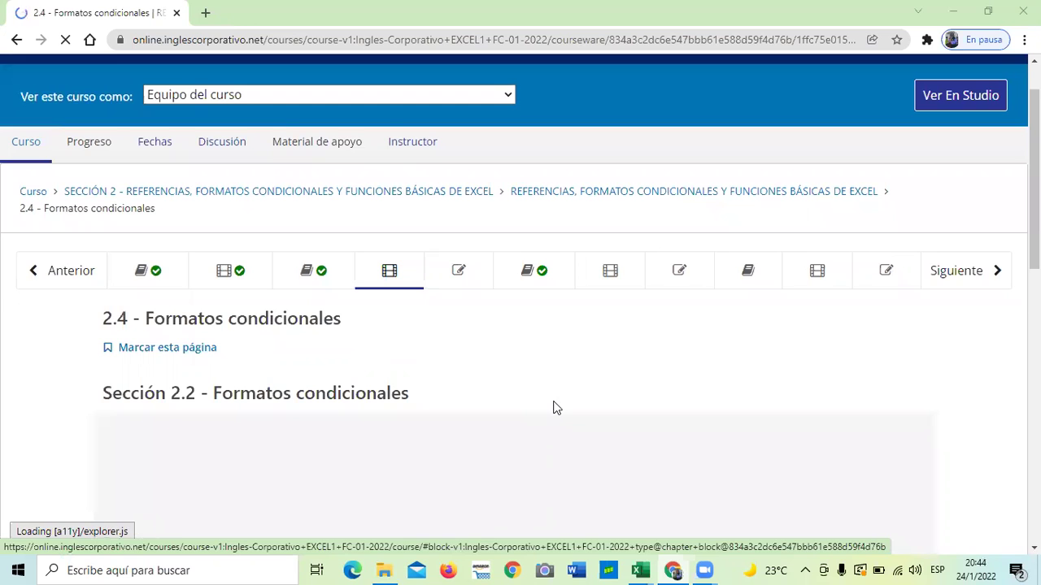
# Step: Play the reloaded Formatos condicionales video through to its end
pyautogui.scroll(-5, 553, 409)
pyautogui.scroll(-1, 550, 407)
pyautogui.scroll(1, 508, 182)
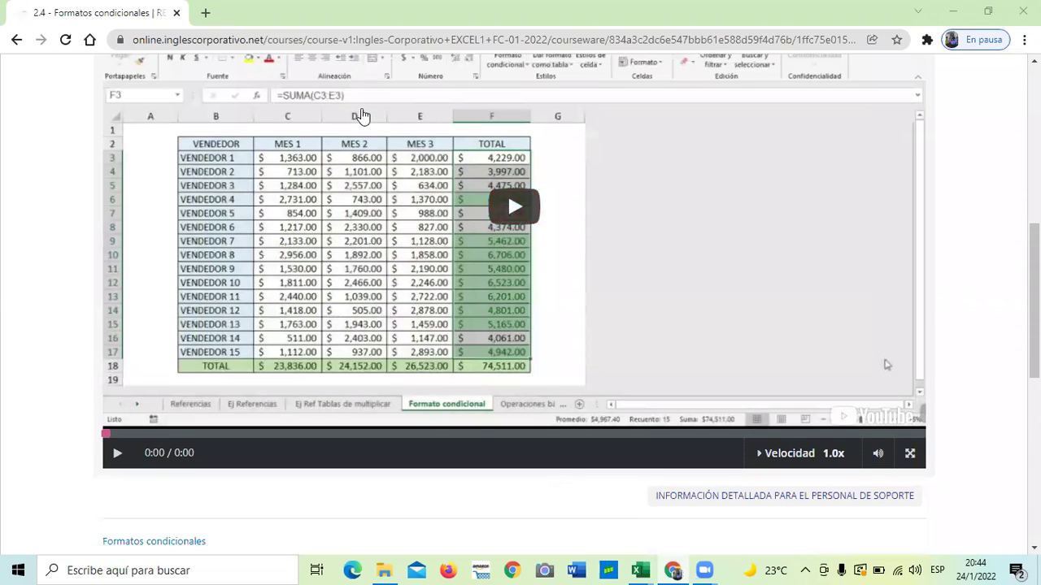
pyautogui.click(513, 210)
pyautogui.scroll(1, 512, 210)
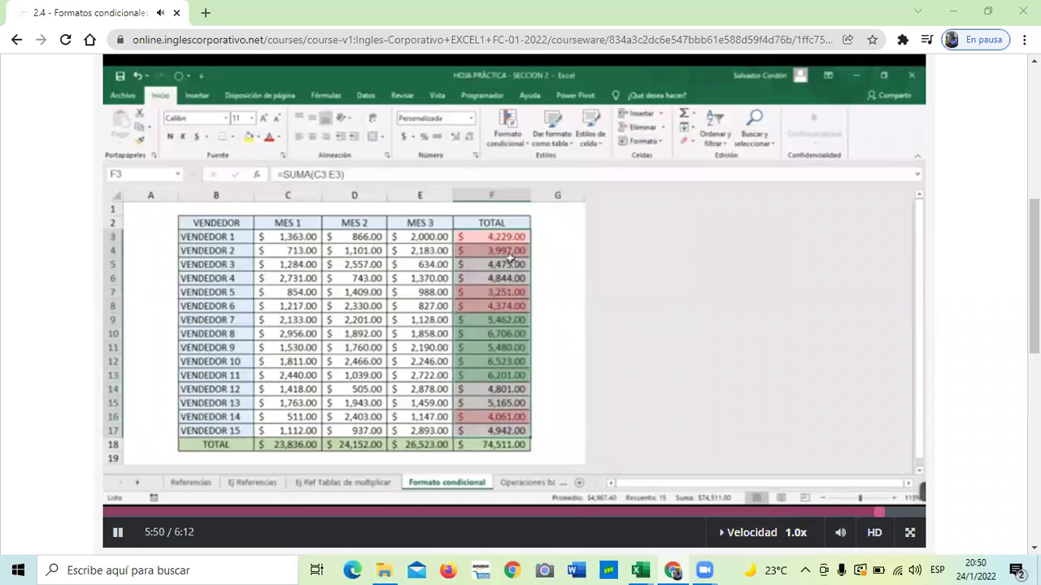
pyautogui.moveTo(503, 480)
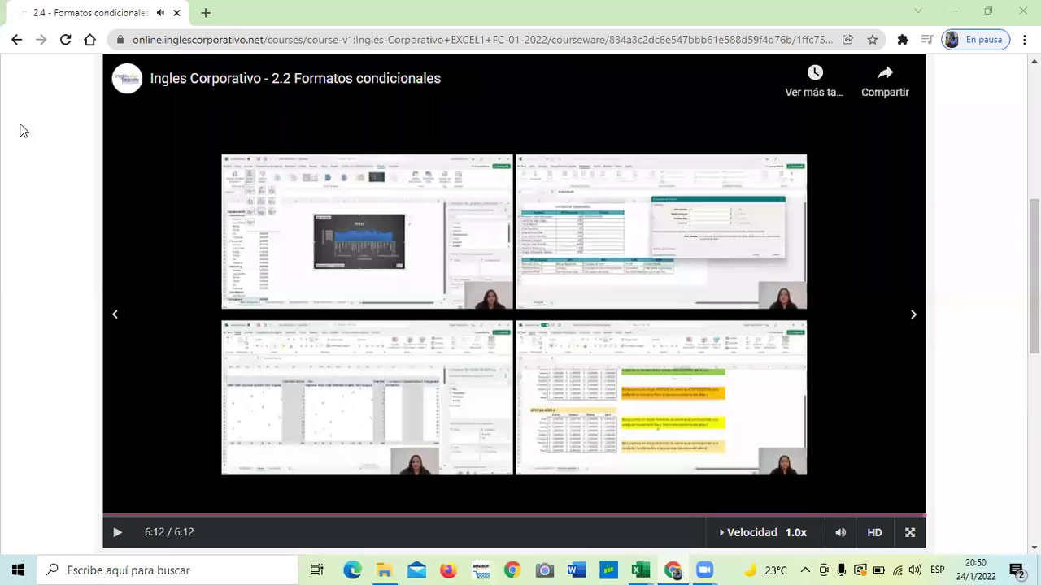
pyautogui.moveTo(159, 78)
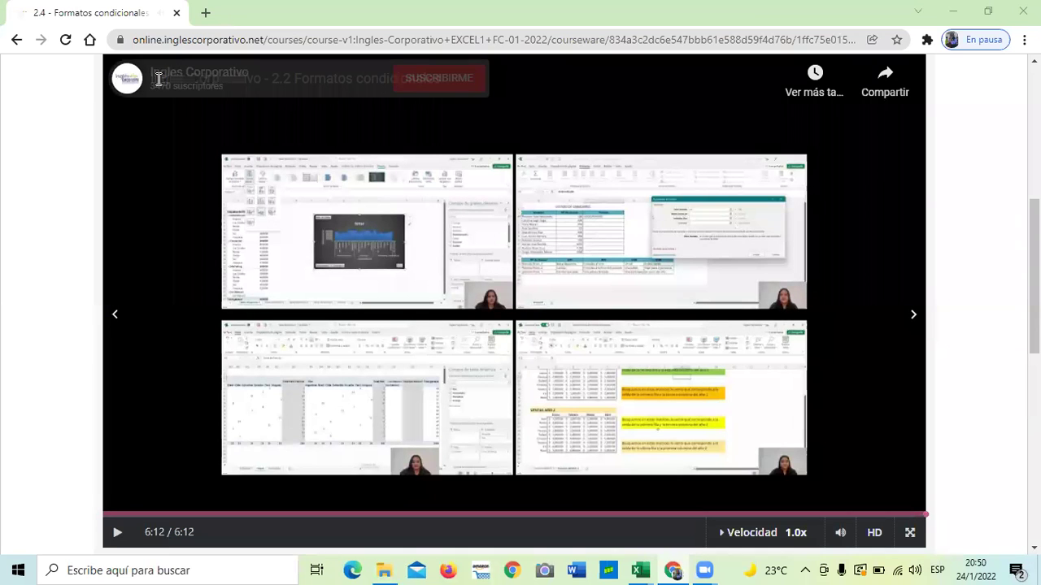
# Step: Return to lesson 2.3 - Objetivo de la lección and review the conditional formatting definition, rule options and menu illustration
pyautogui.scroll(-8, 685, 465)
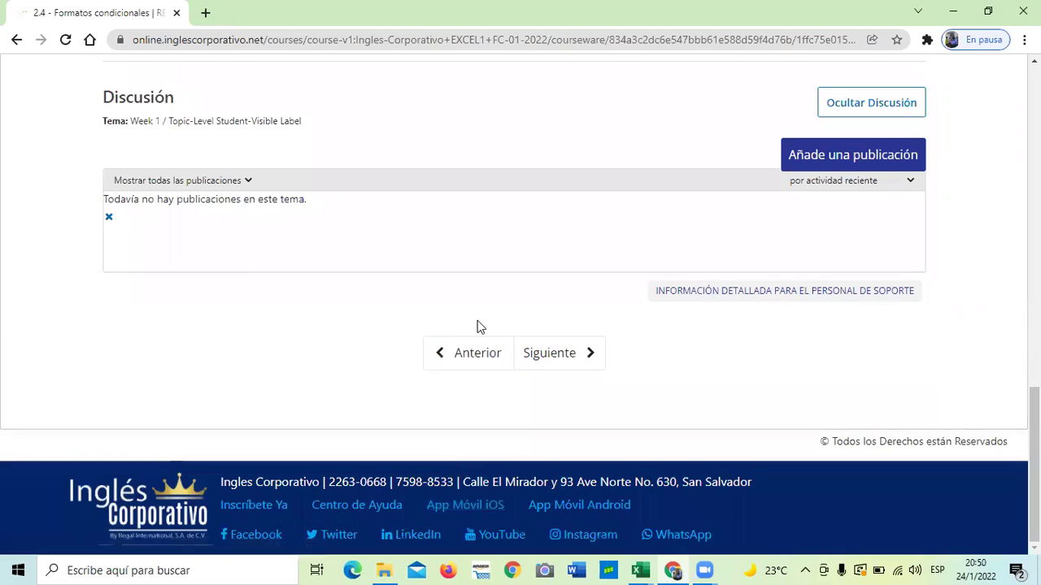
pyautogui.click(458, 353)
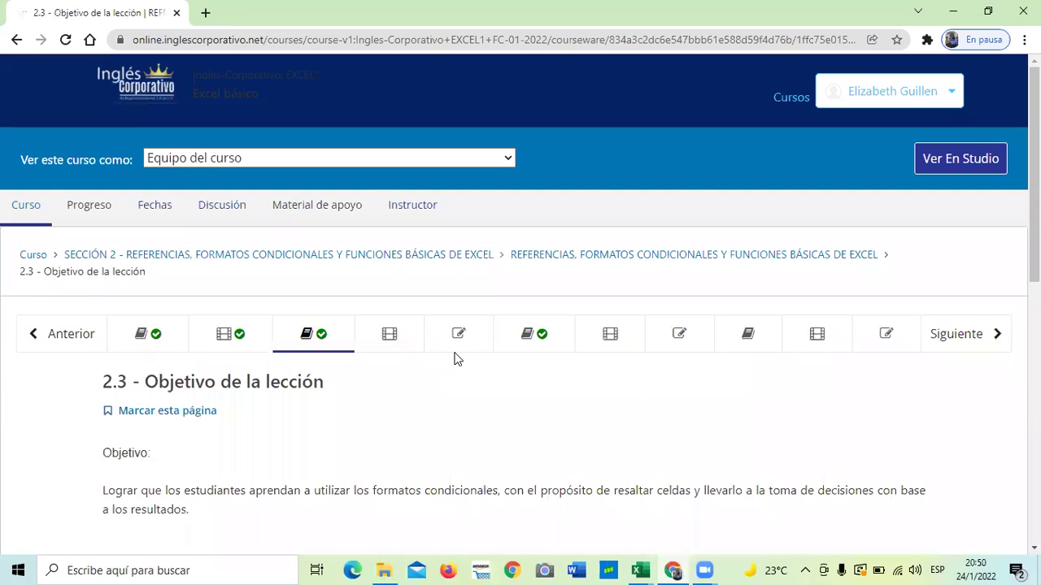
pyautogui.scroll(-2, 613, 446)
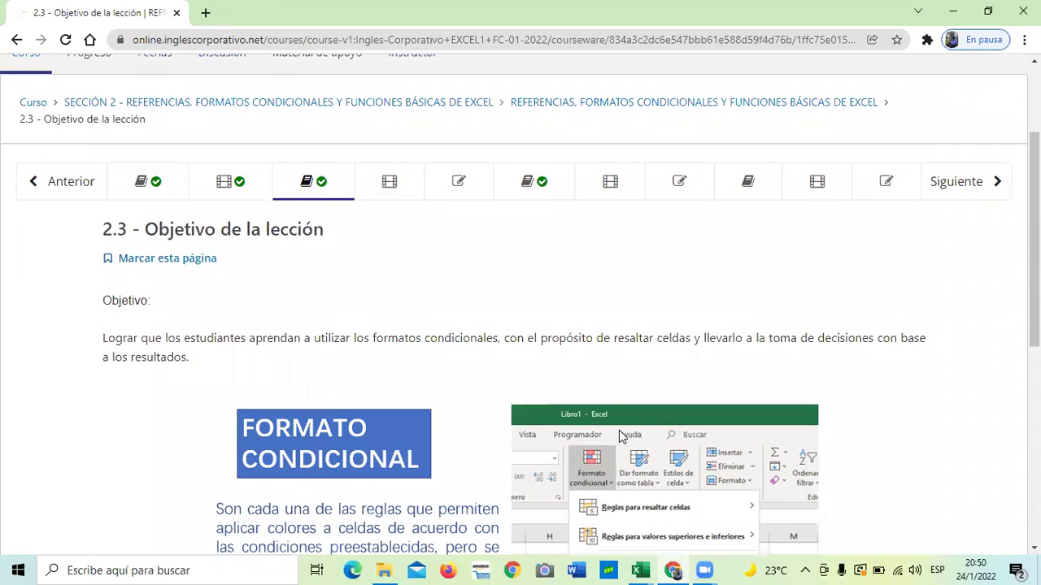
pyautogui.scroll(-3, 617, 437)
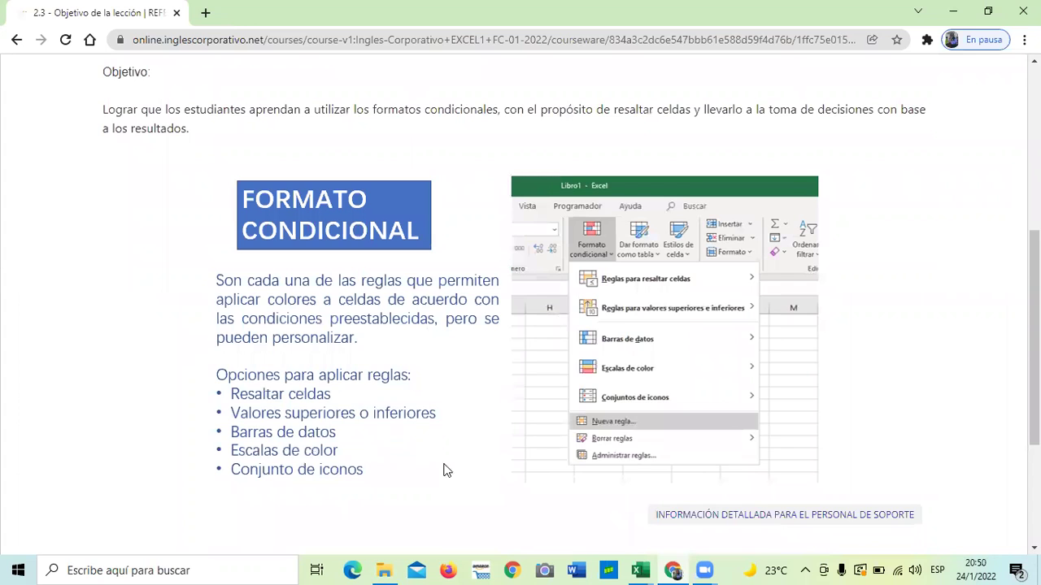
pyautogui.scroll(-2, 488, 458)
pyautogui.scroll(1, 490, 451)
pyautogui.scroll(2, 490, 451)
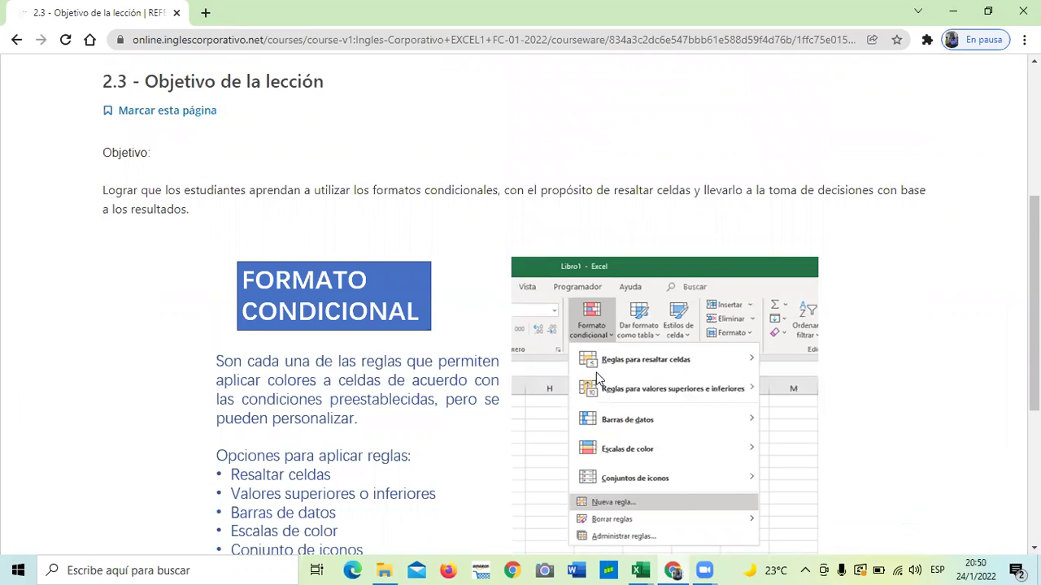
pyautogui.scroll(-1, 596, 376)
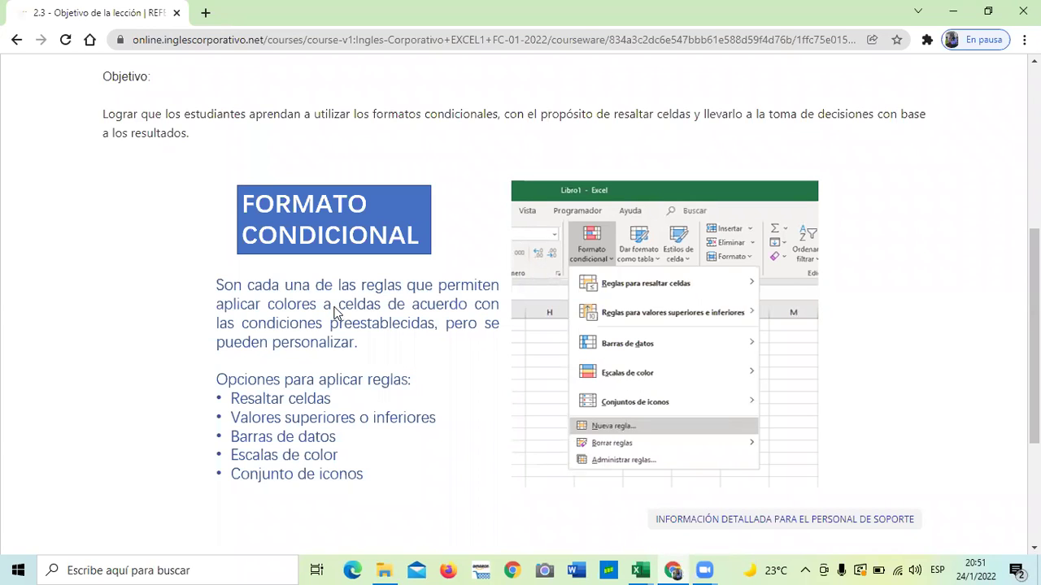
pyautogui.scroll(-1, 383, 427)
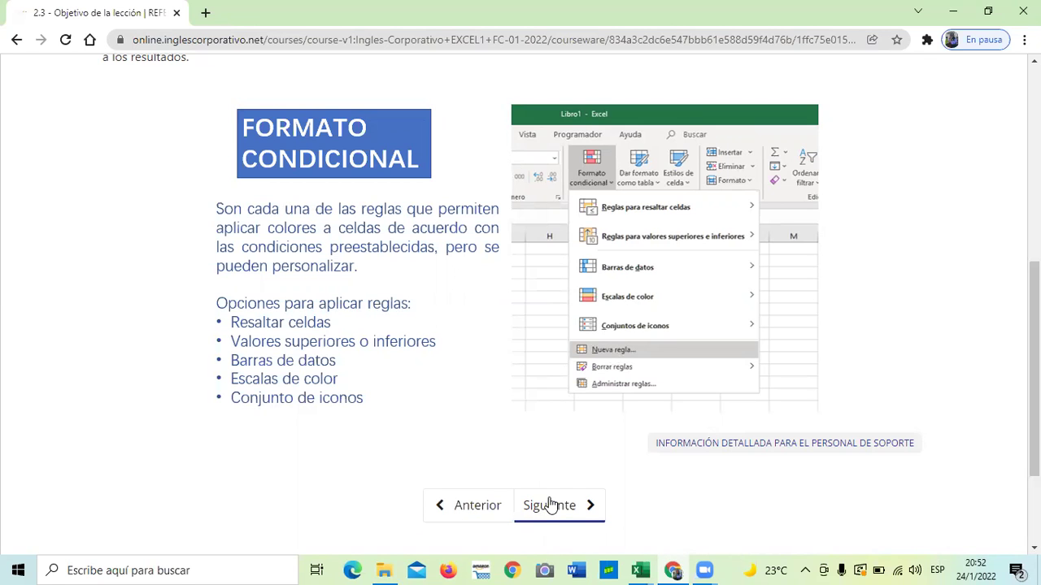
pyautogui.scroll(3, 549, 500)
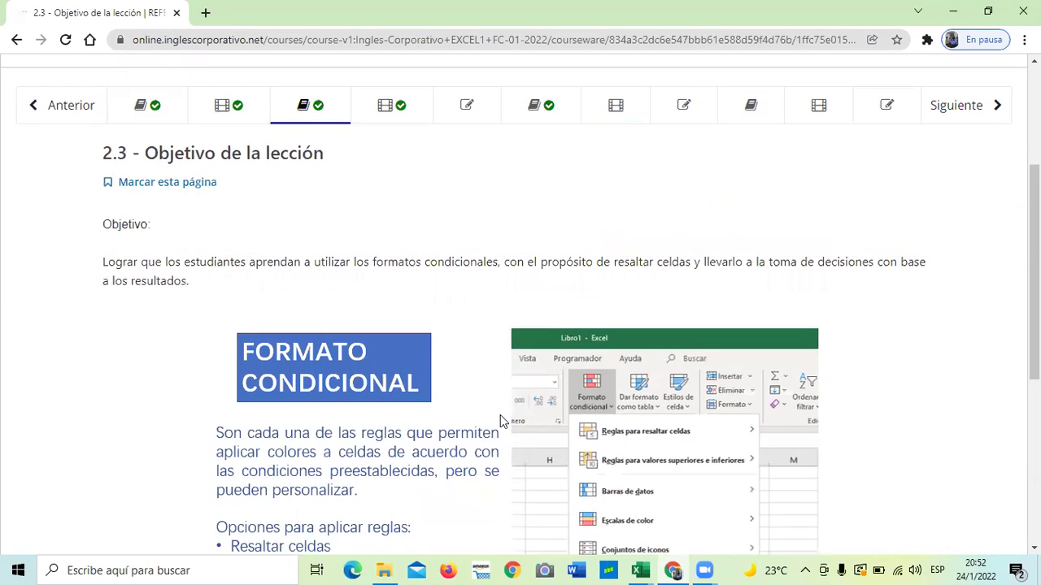
pyautogui.scroll(-3, 500, 421)
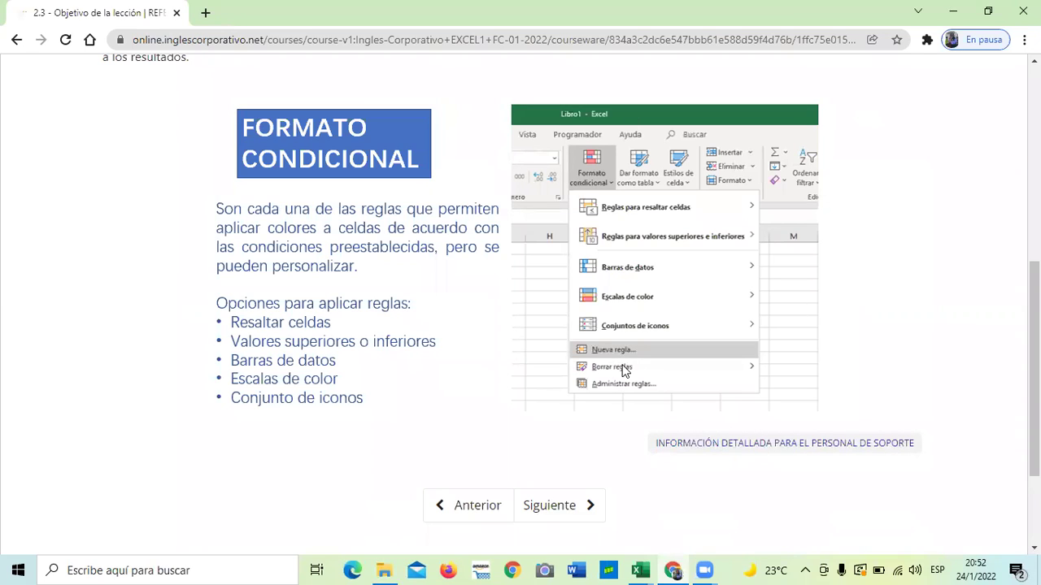
pyautogui.scroll(-2, 509, 477)
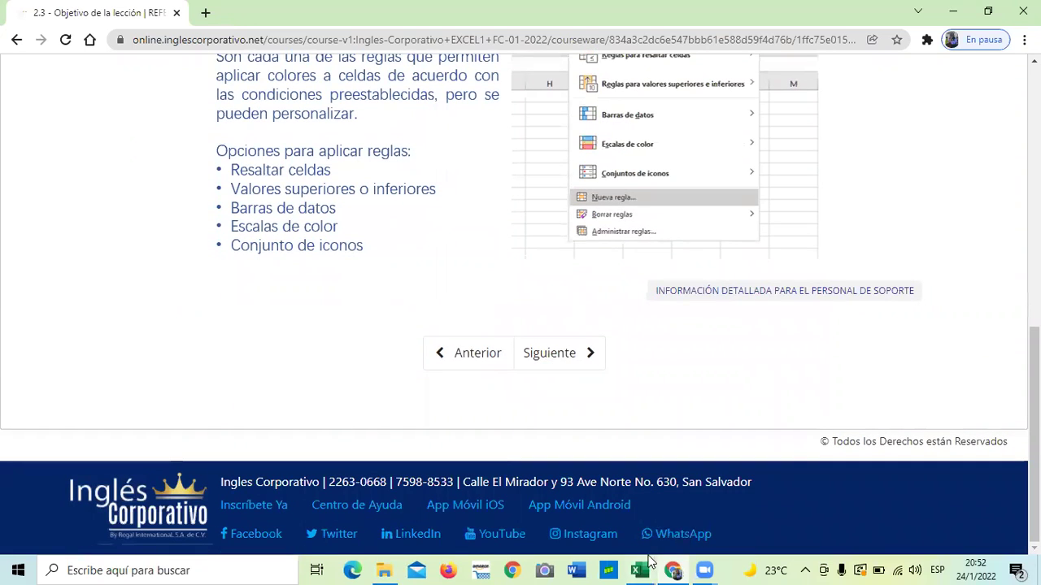
# Step: Switch to the 2.2 Formatos condicionales (5) workbook in Excel and select the sellers' totals in F3:F17
pyautogui.moveTo(642, 569)
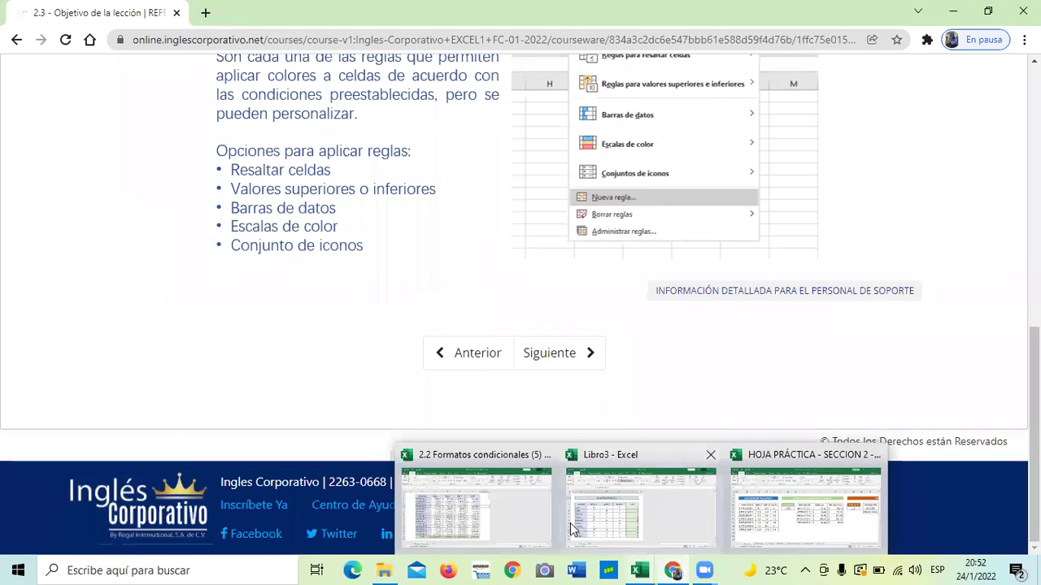
pyautogui.click(502, 514)
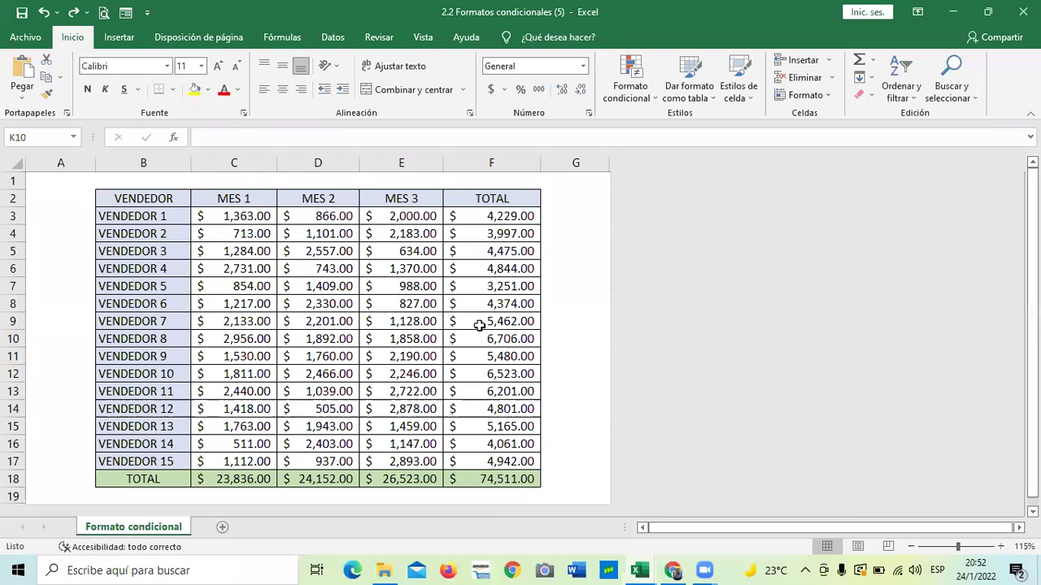
pyautogui.click(565, 325)
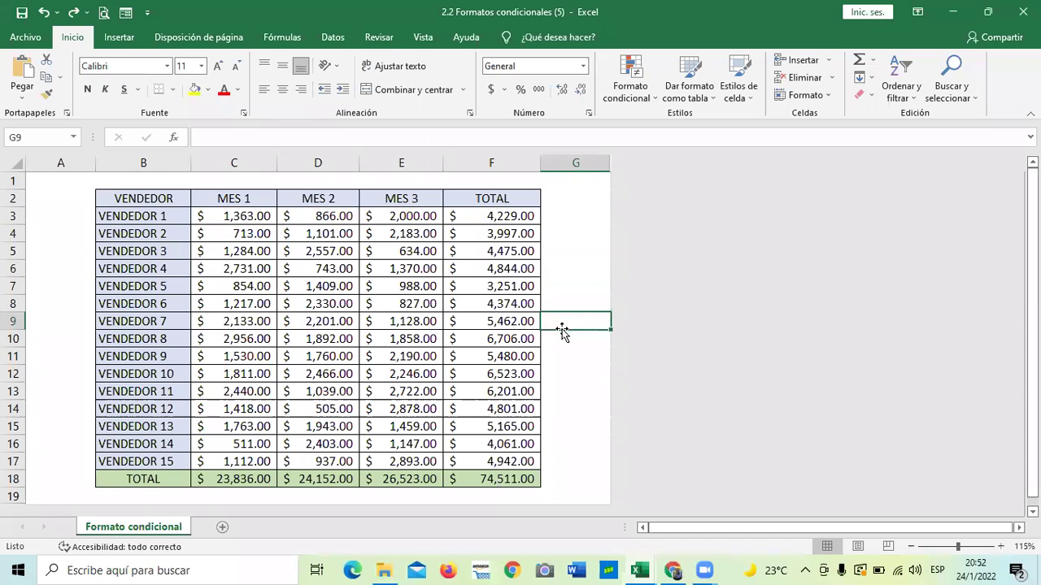
pyautogui.scroll(-2, 492, 362)
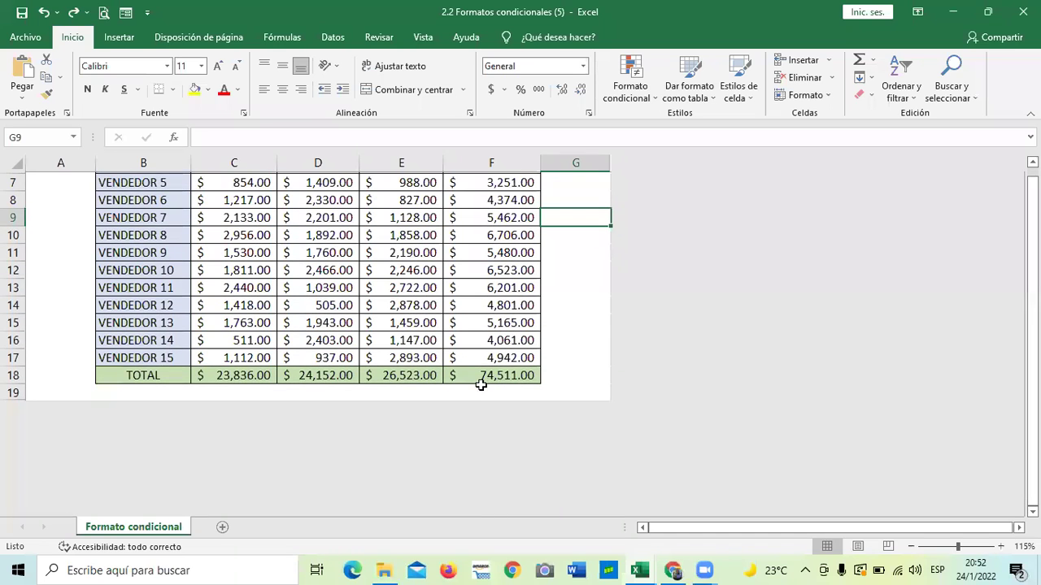
pyautogui.scroll(2, 481, 385)
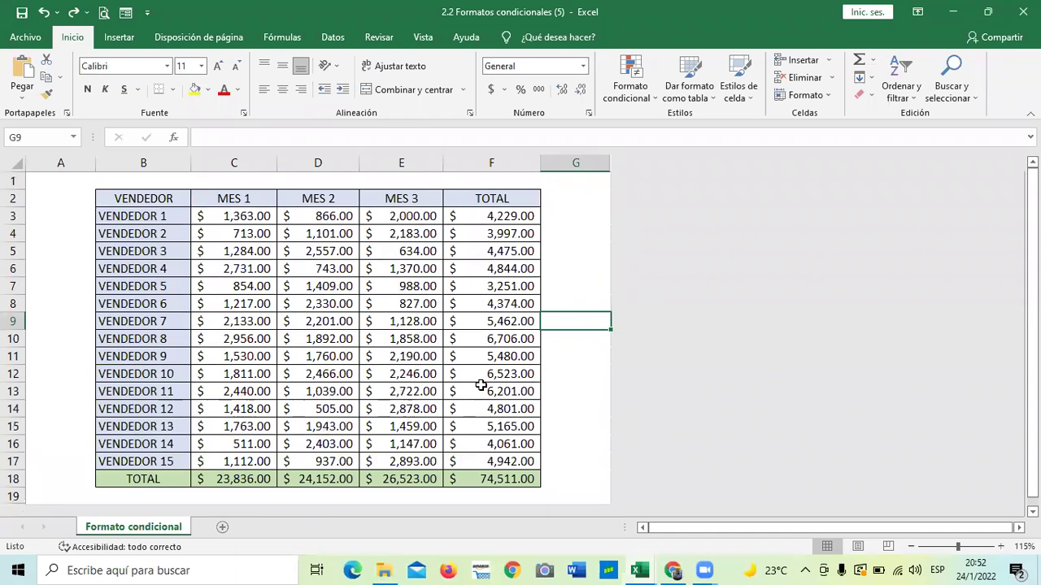
pyautogui.moveTo(480, 214); pyautogui.dragTo(465, 460)
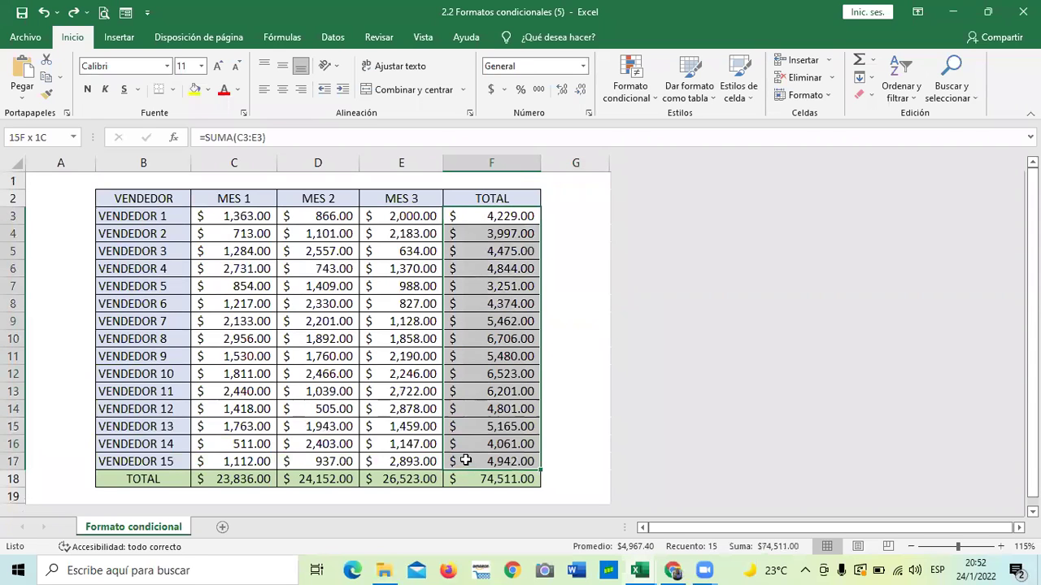
# Step: Reselect the sellers' totals in F3:F17 and look over the conditional formatting categories, including the rules for top and bottom values
pyautogui.click(570, 394)
pyautogui.moveTo(524, 220); pyautogui.dragTo(483, 448)
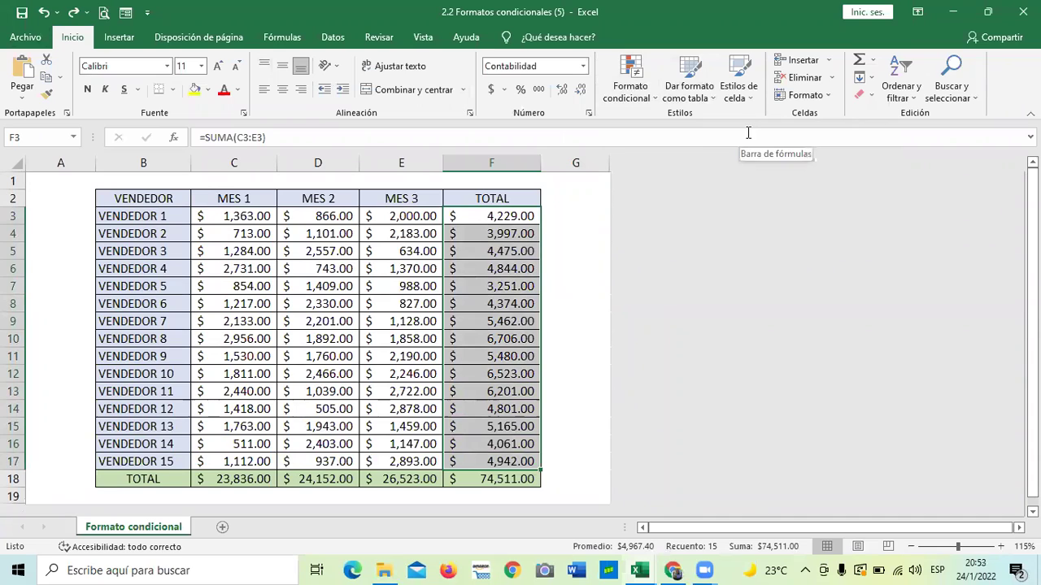
pyautogui.click(649, 96)
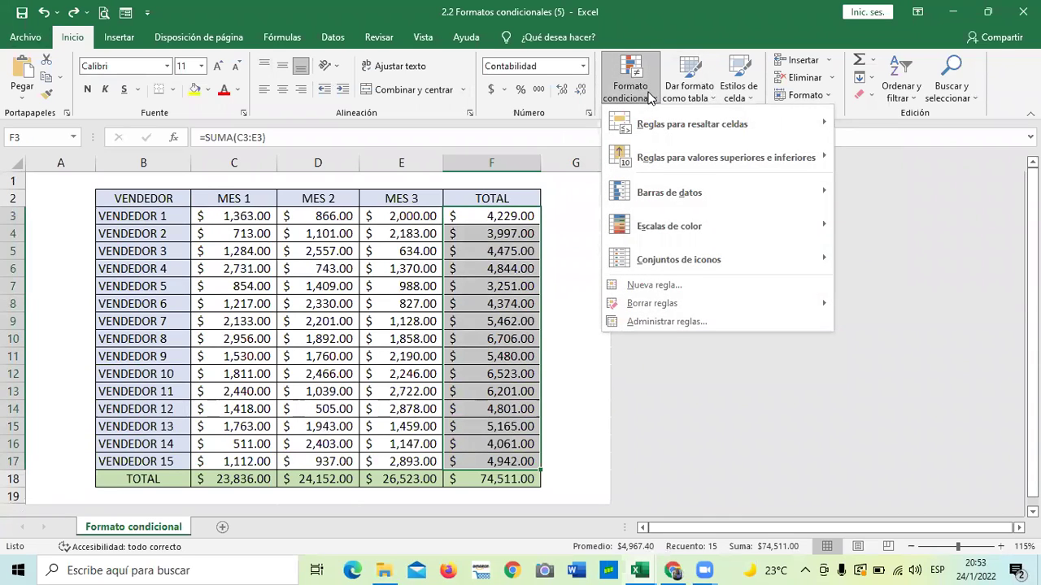
pyautogui.click(682, 129)
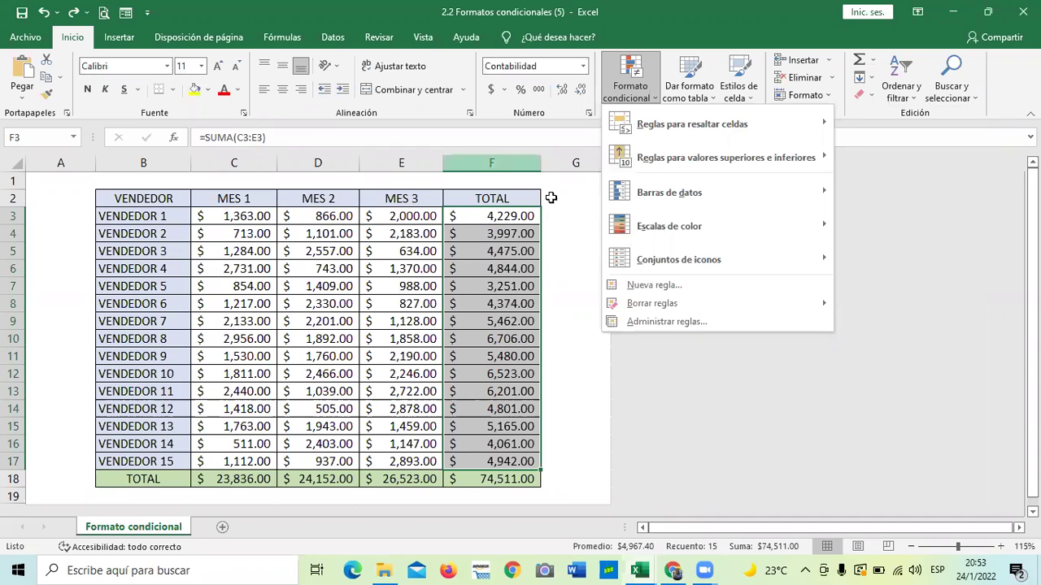
pyautogui.moveTo(760, 128)
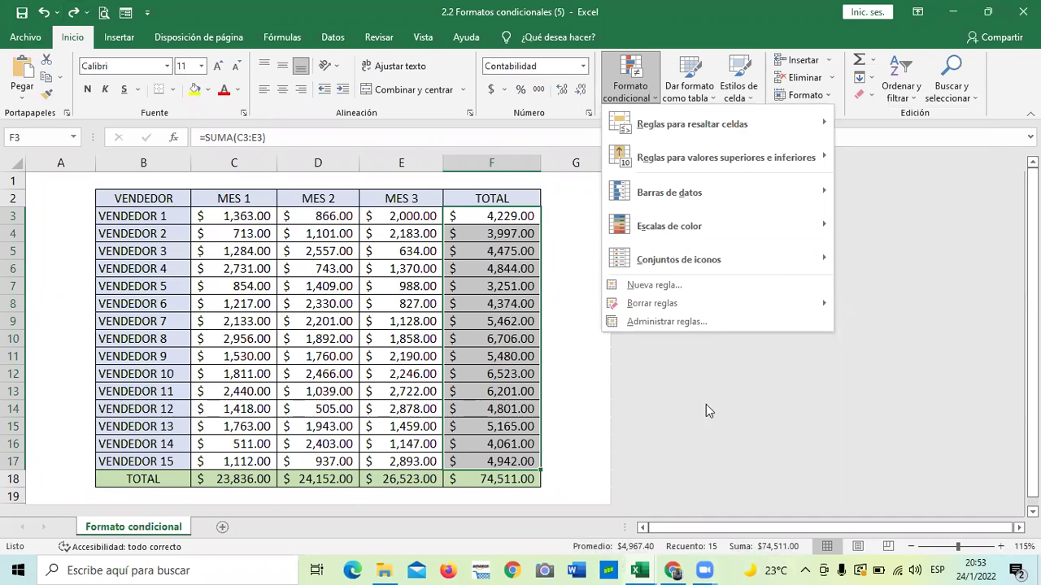
pyautogui.moveTo(640, 143)
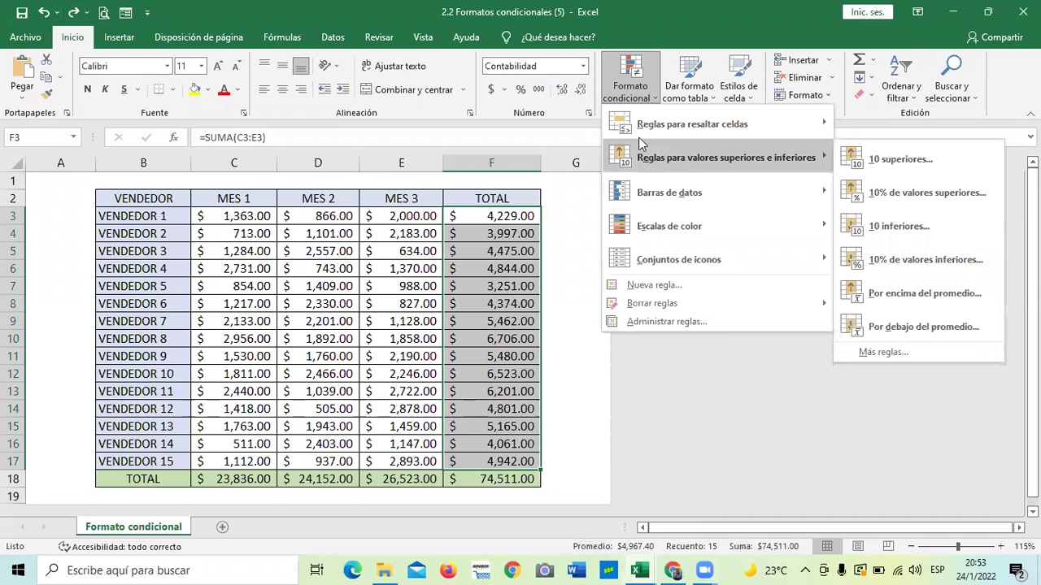
pyautogui.click(534, 82)
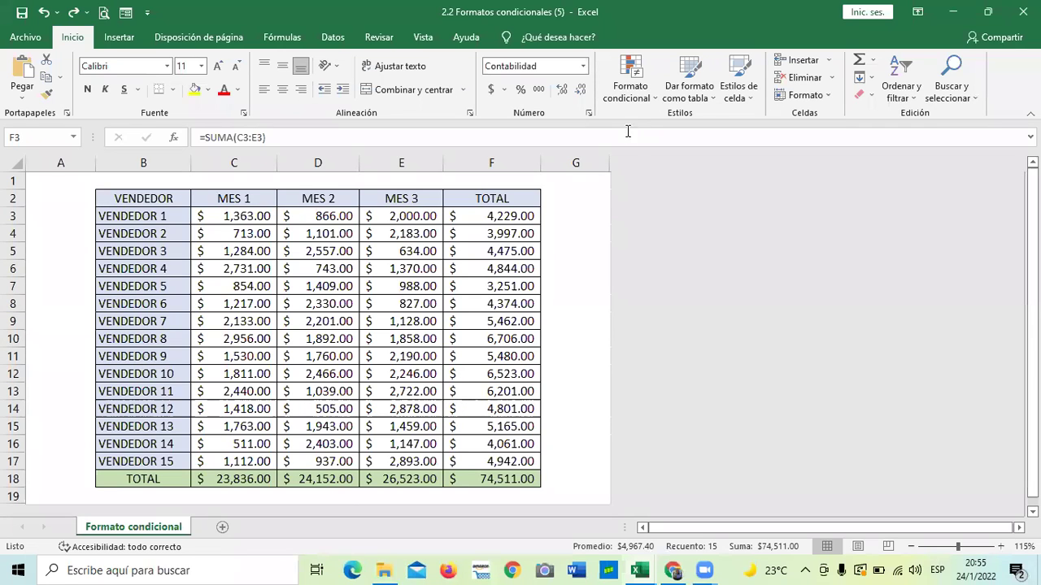
# Step: Review the clear-rules options, icon sets, colour scales, data bars and cell highlighting rules available for the selected totals, previewing them without applying any
pyautogui.click(643, 97)
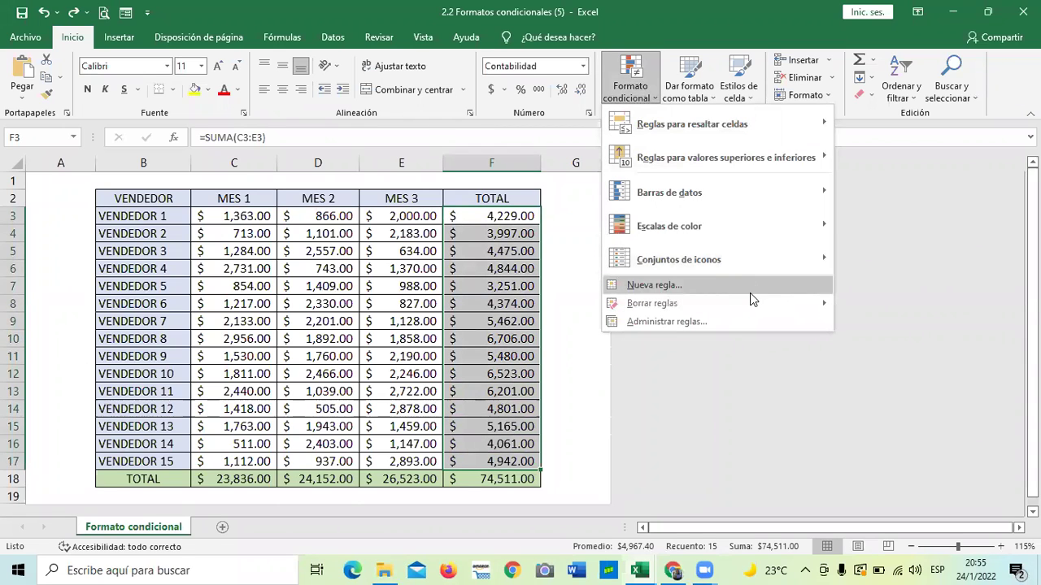
pyautogui.moveTo(779, 304)
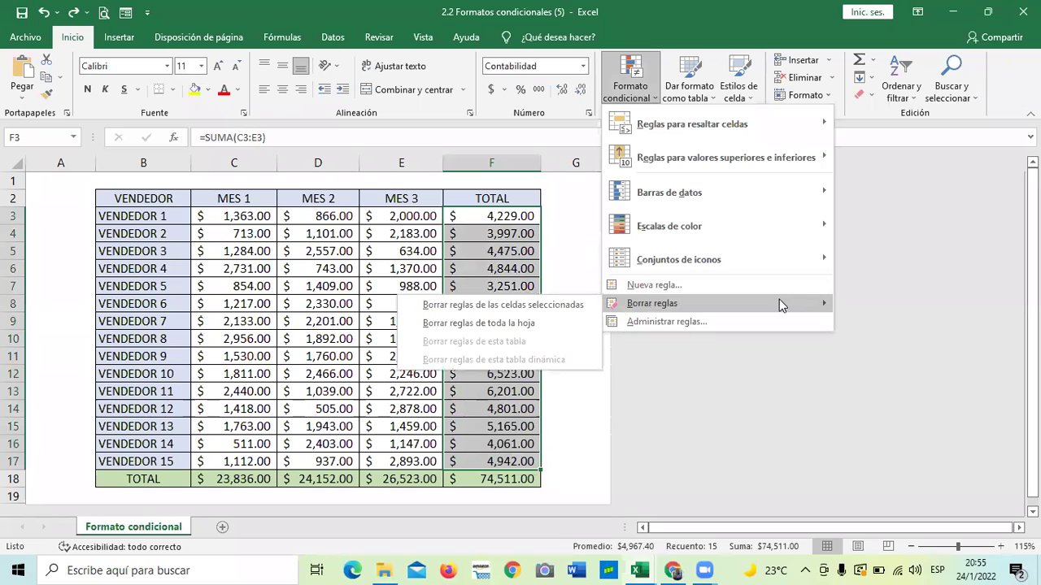
pyautogui.moveTo(706, 256)
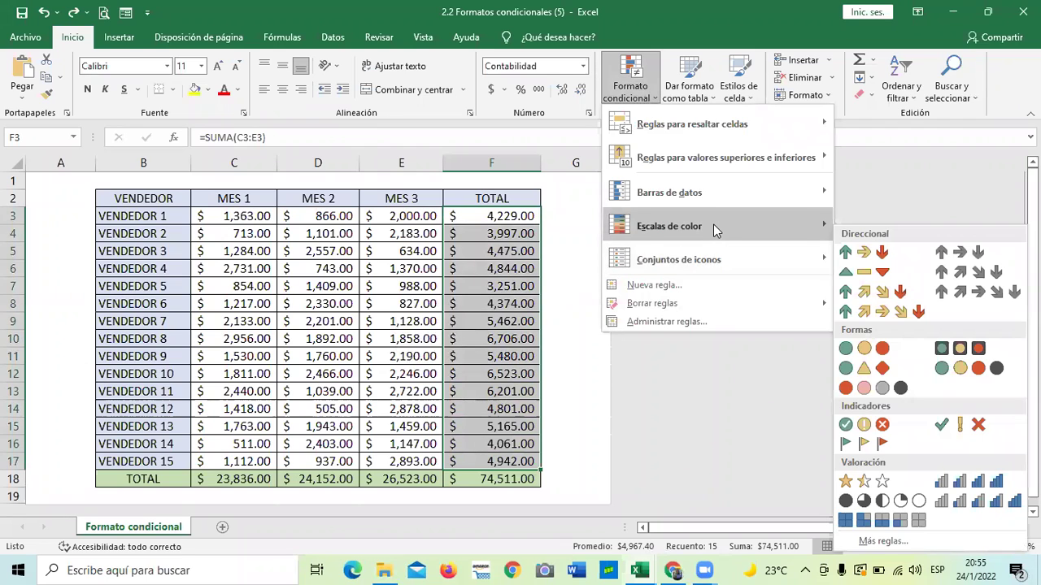
pyautogui.moveTo(713, 227)
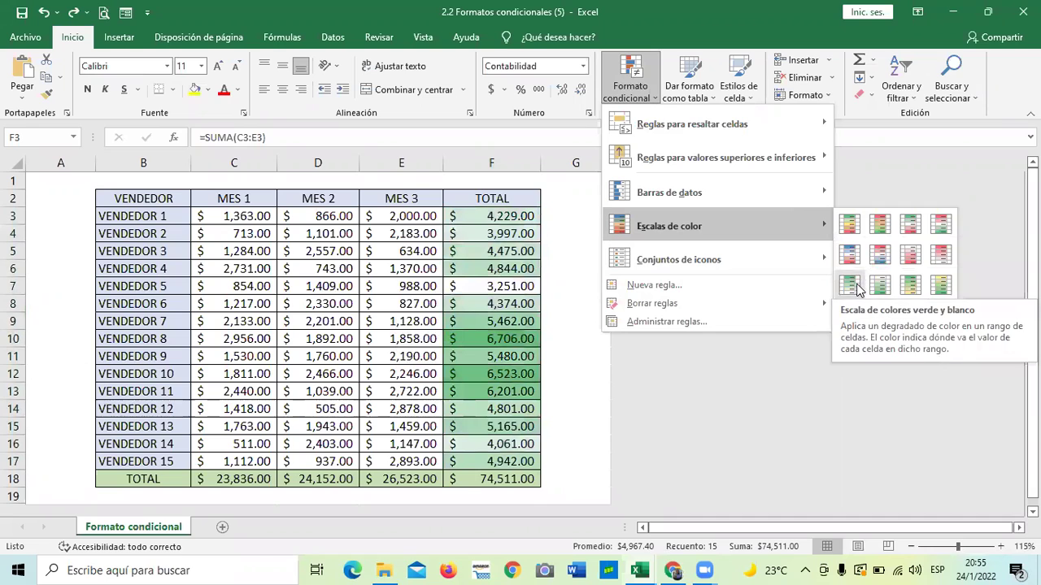
pyautogui.moveTo(770, 196)
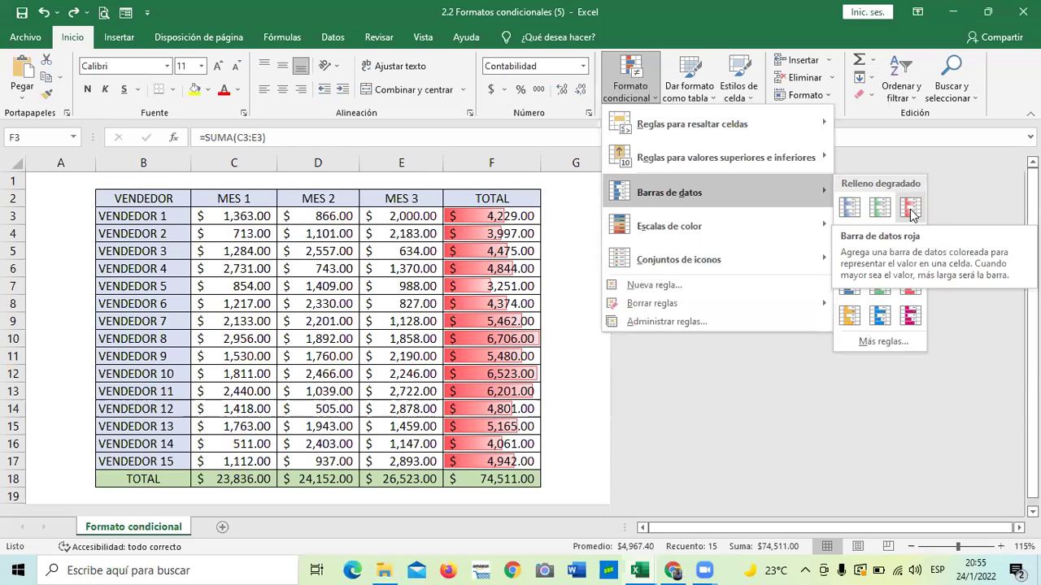
pyautogui.moveTo(779, 157)
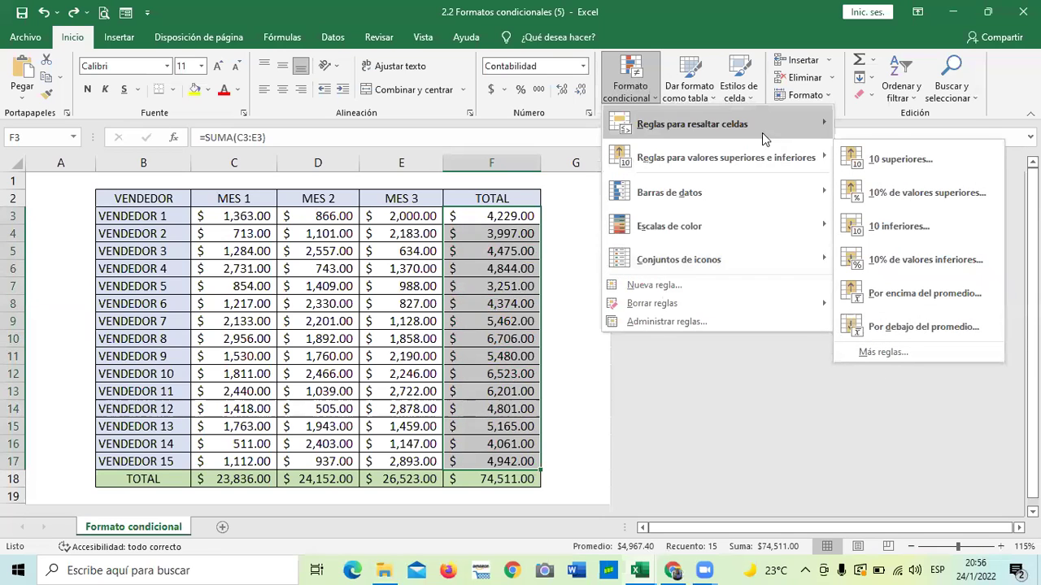
pyautogui.moveTo(762, 133)
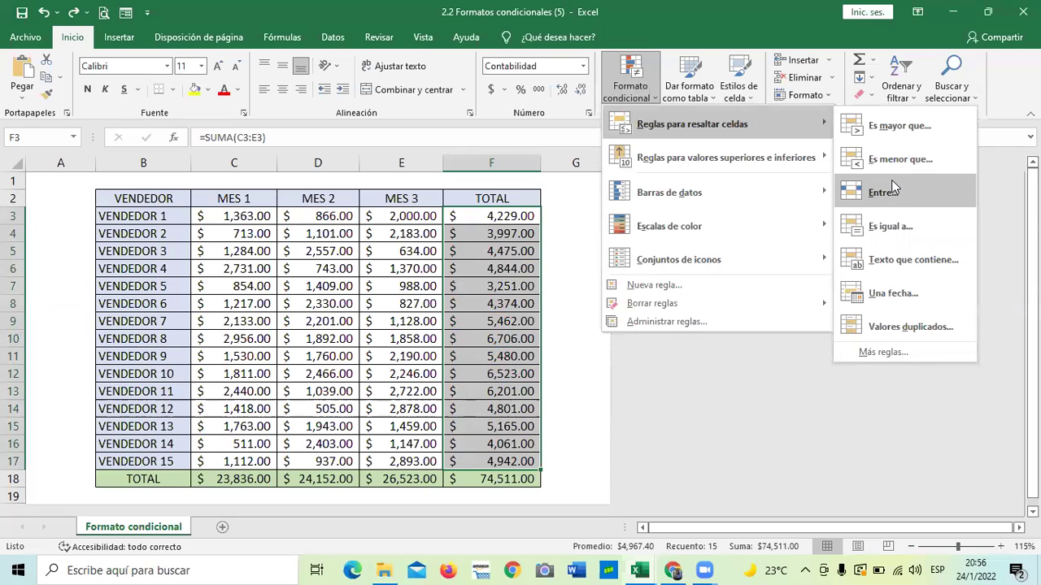
pyautogui.click(891, 332)
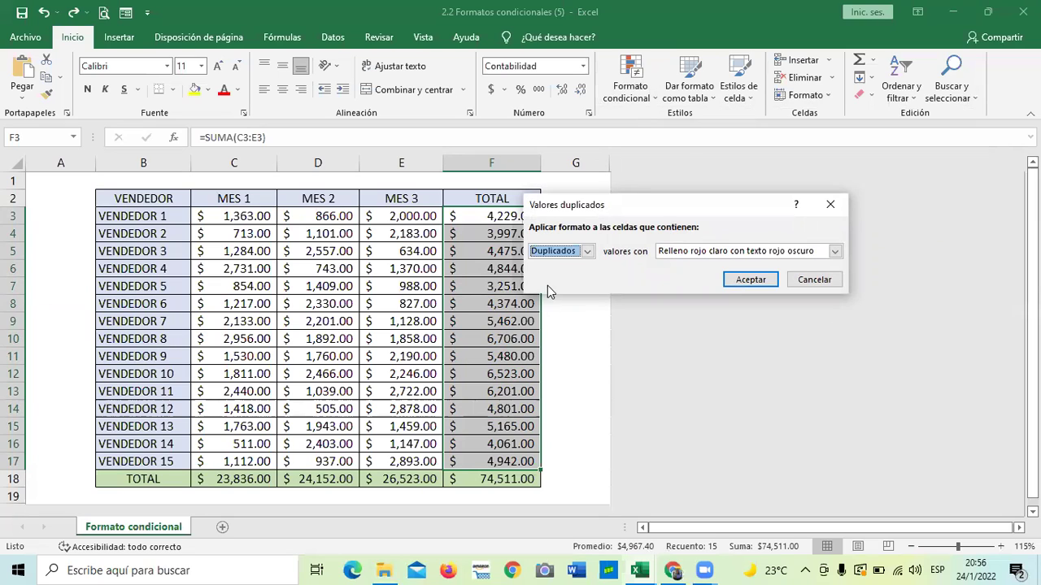
pyautogui.click(585, 252)
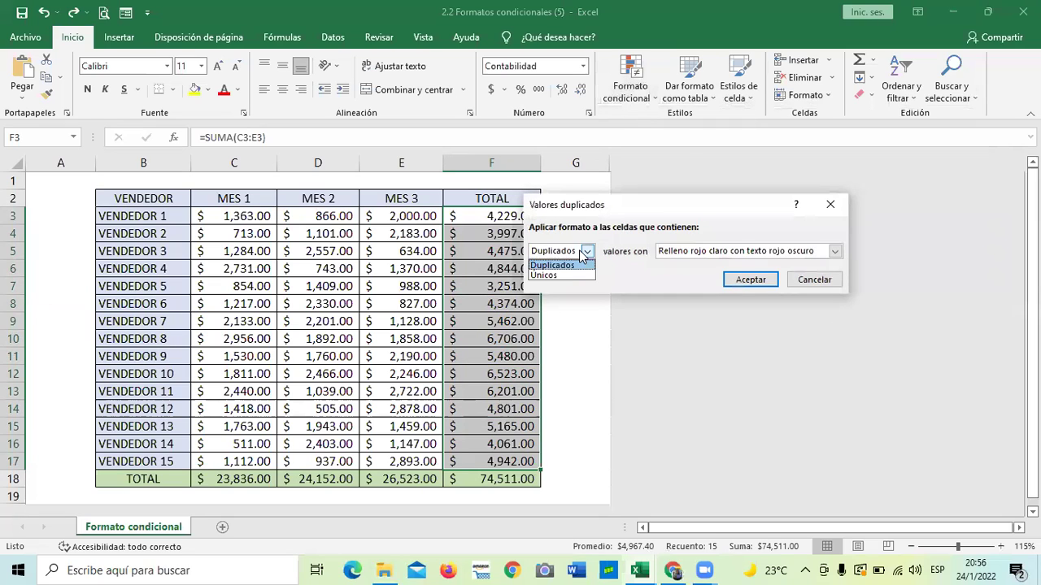
pyautogui.click(583, 252)
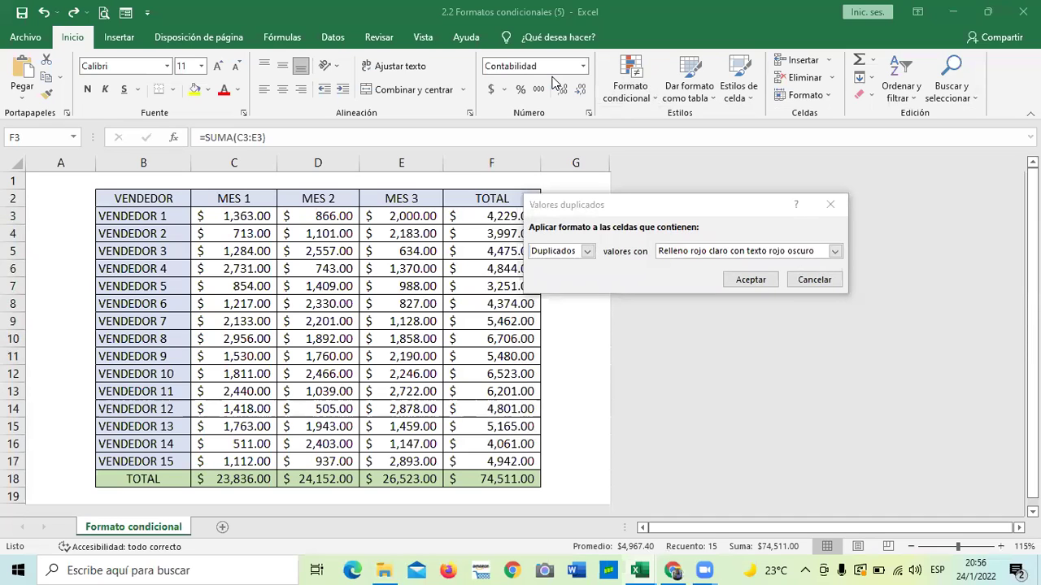
pyautogui.click(832, 283)
# Step: Change the seller names in B6 and B17 to VENDEDOR 1
pyautogui.click(146, 325)
pyautogui.click(156, 268)
pyautogui.click(284, 135)
pyautogui.press('BackSpace')
pyautogui.write('1')
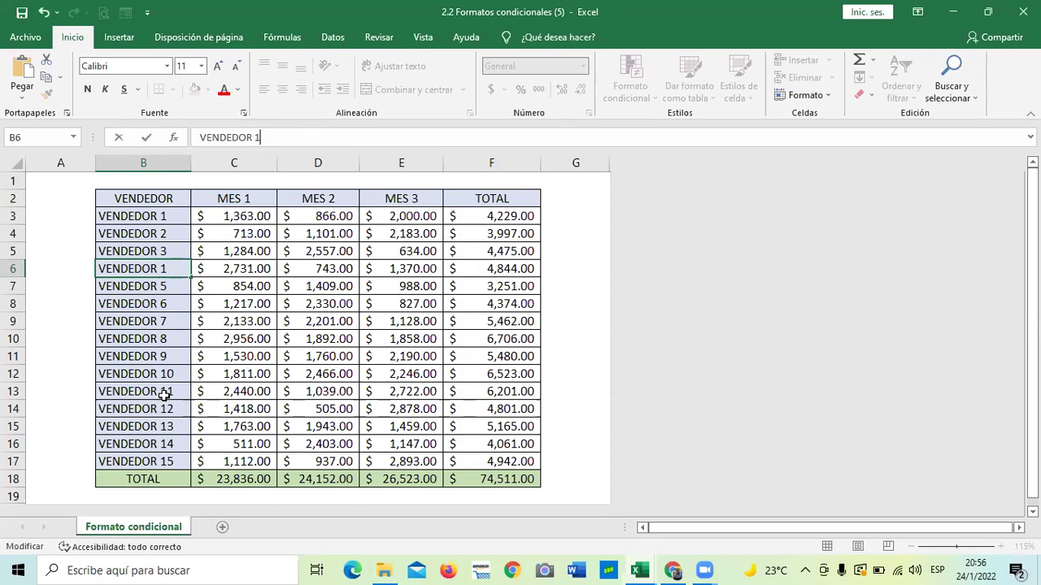
pyautogui.click(162, 461)
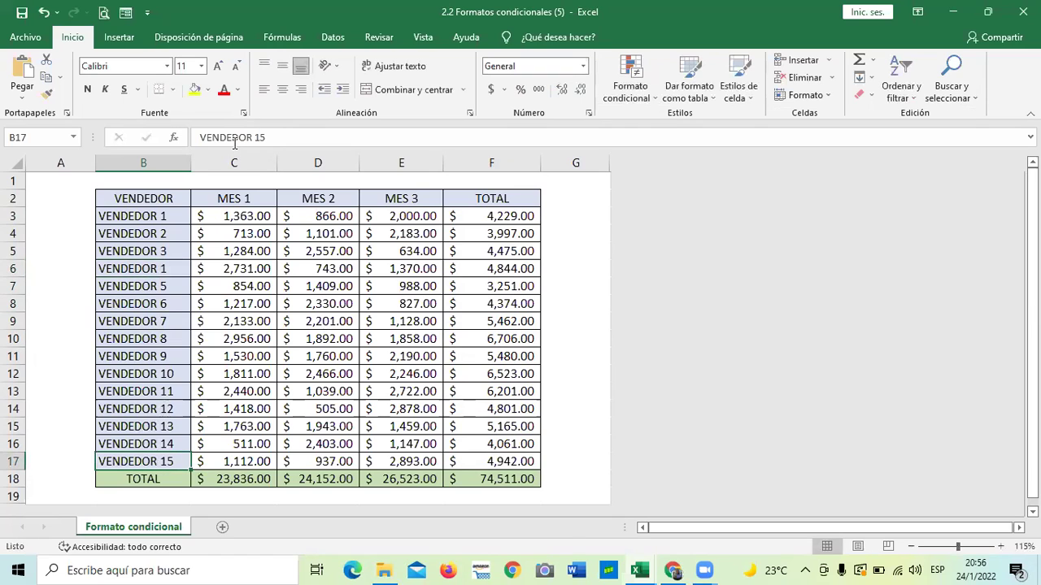
pyautogui.click(282, 135)
pyautogui.press('BackSpace')
pyautogui.press('Return')
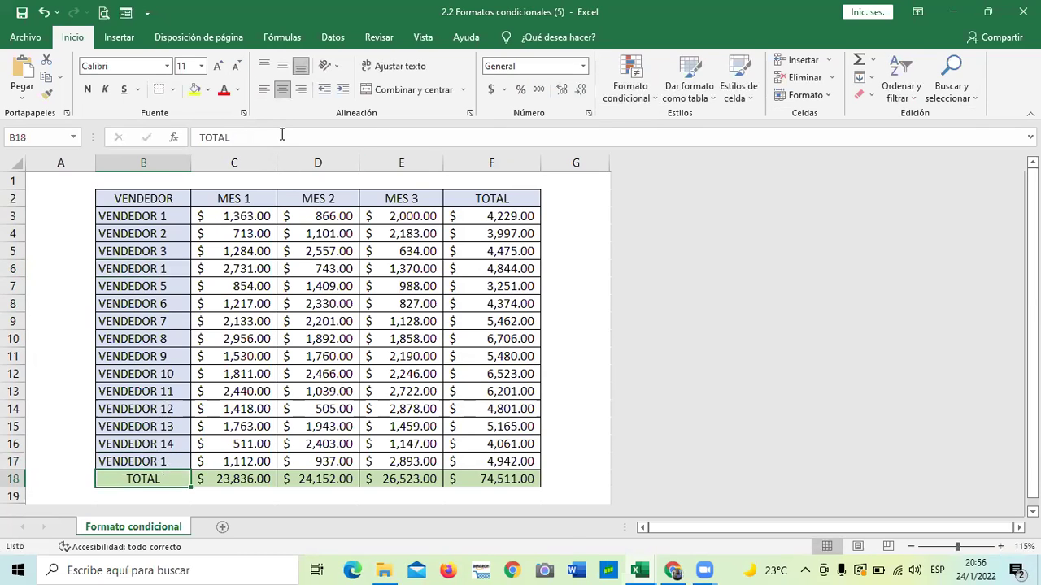
# Step: Start a duplicate values highlighting rule for the seller names in B3:B17, keeping the Duplicados option
pyautogui.click(131, 246)
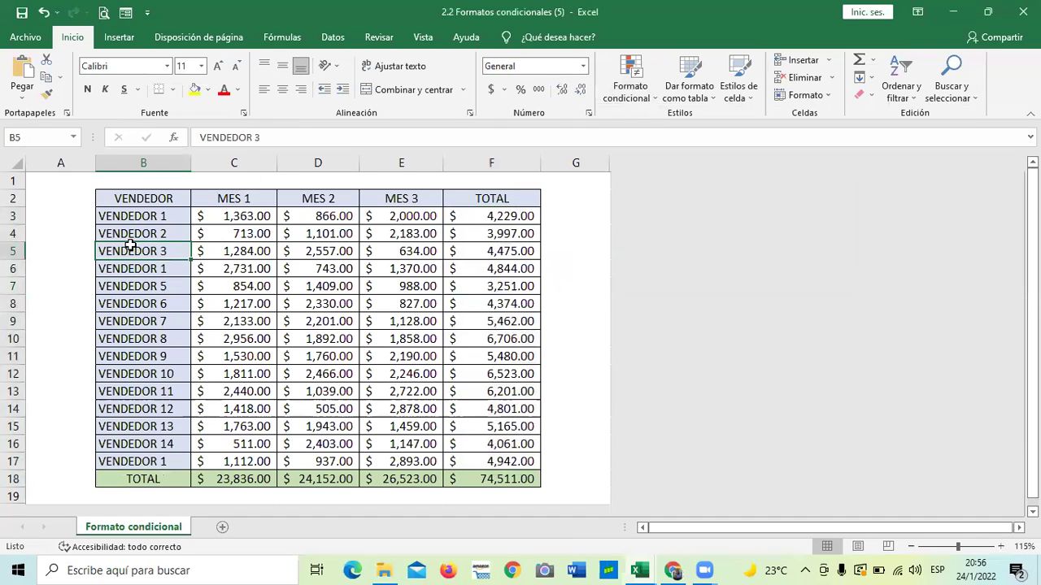
pyautogui.moveTo(144, 214); pyautogui.dragTo(166, 455)
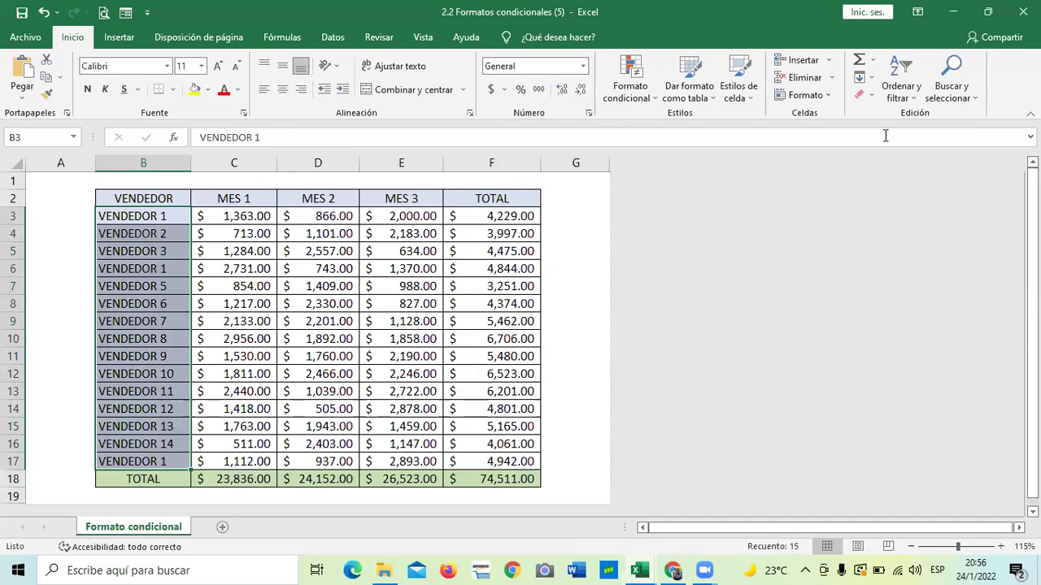
pyautogui.click(642, 100)
pyautogui.moveTo(670, 131)
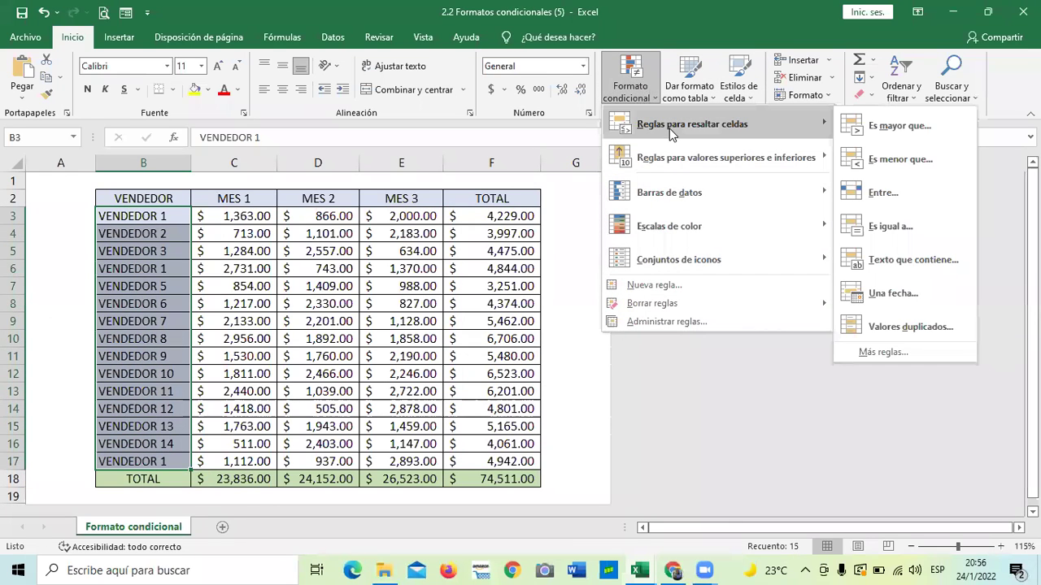
pyautogui.click(926, 327)
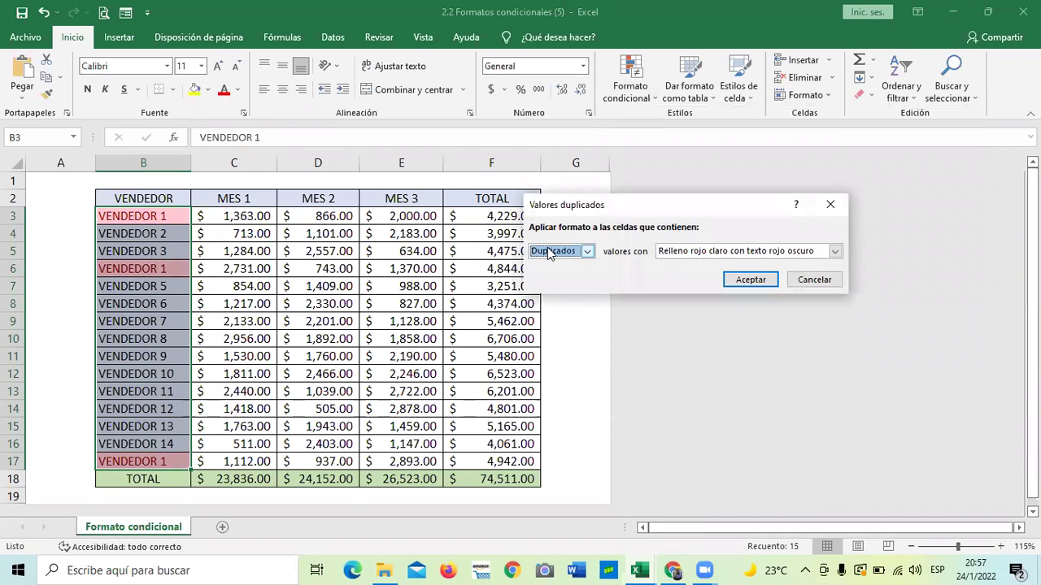
pyautogui.click(588, 254)
pyautogui.click(589, 254)
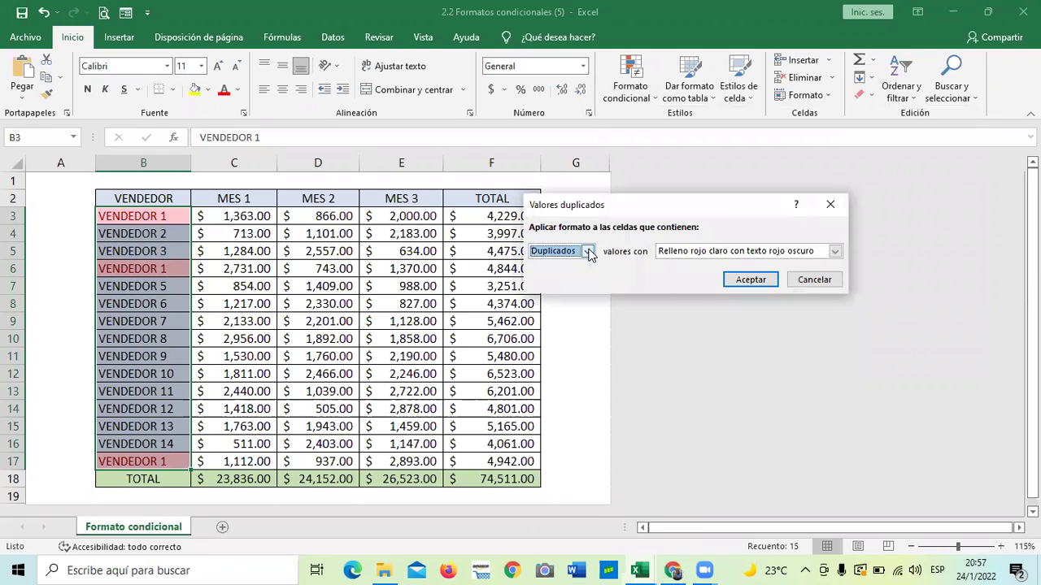
# Step: Check the custom format options without using them, and apply the duplicates rule with Relleno verde con texto verde oscuro
pyautogui.click(833, 252)
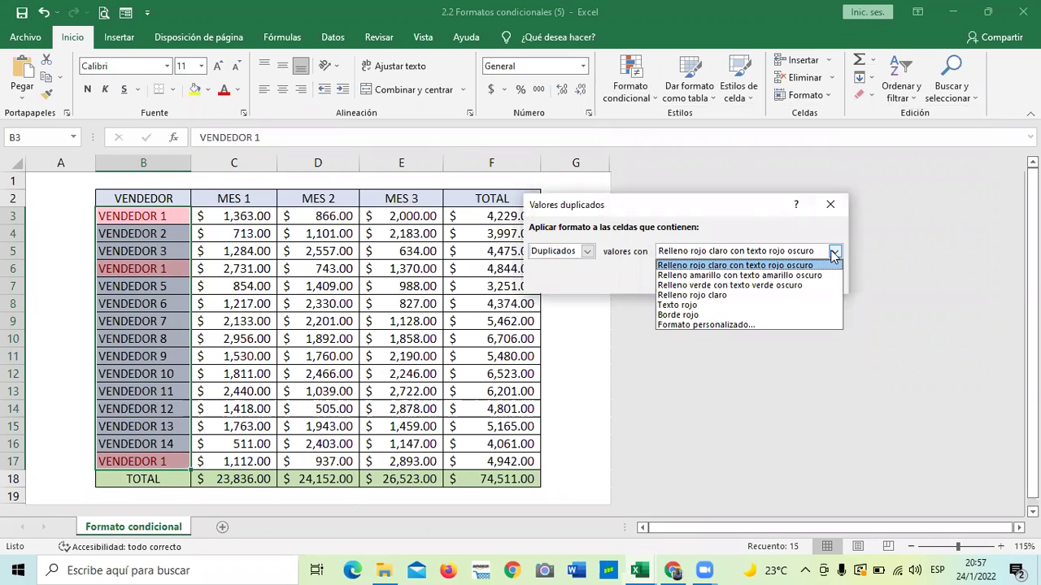
pyautogui.click(705, 324)
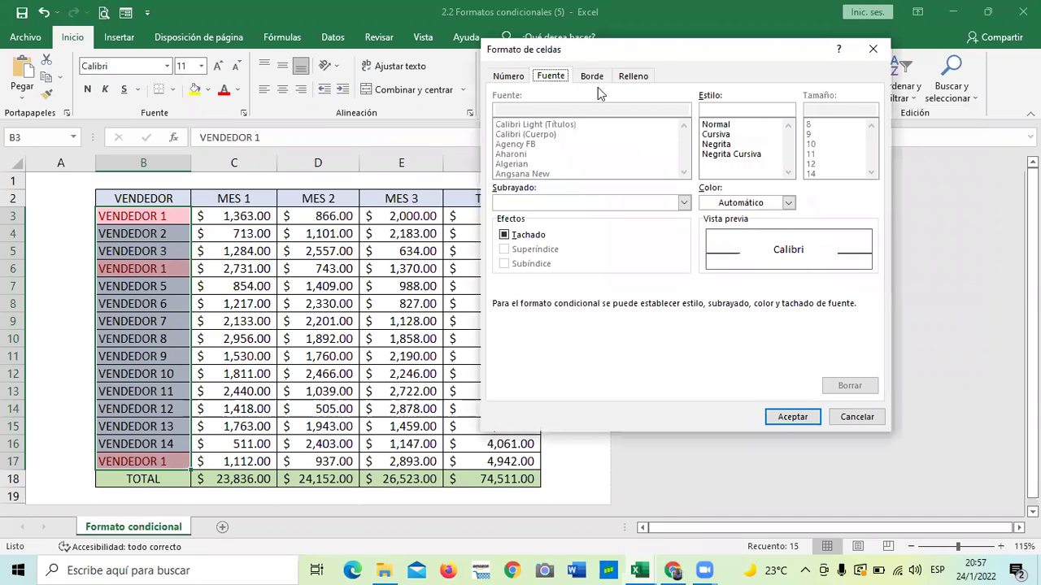
pyautogui.click(841, 417)
pyautogui.click(830, 252)
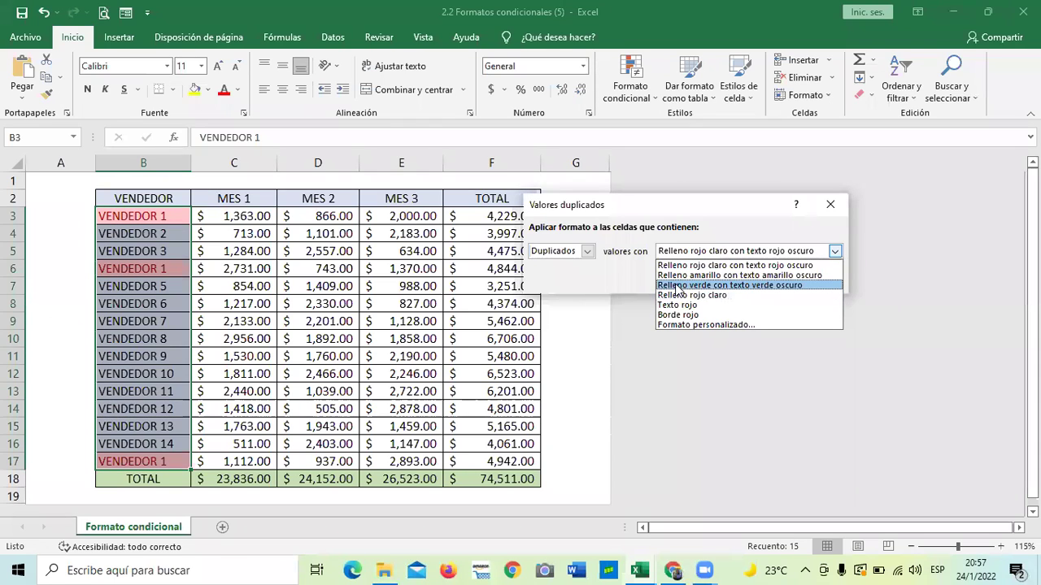
pyautogui.click(677, 286)
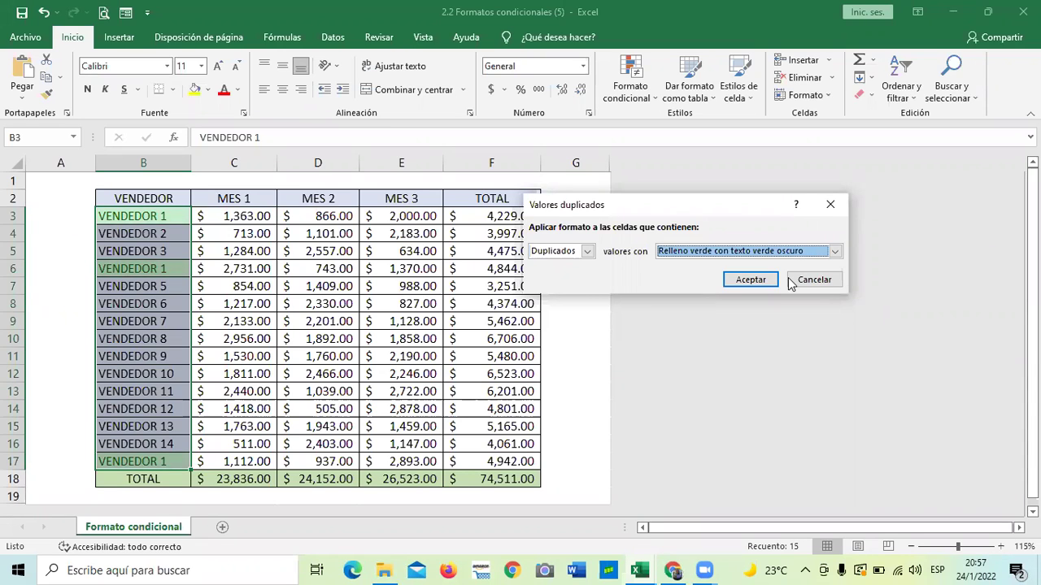
pyautogui.click(751, 280)
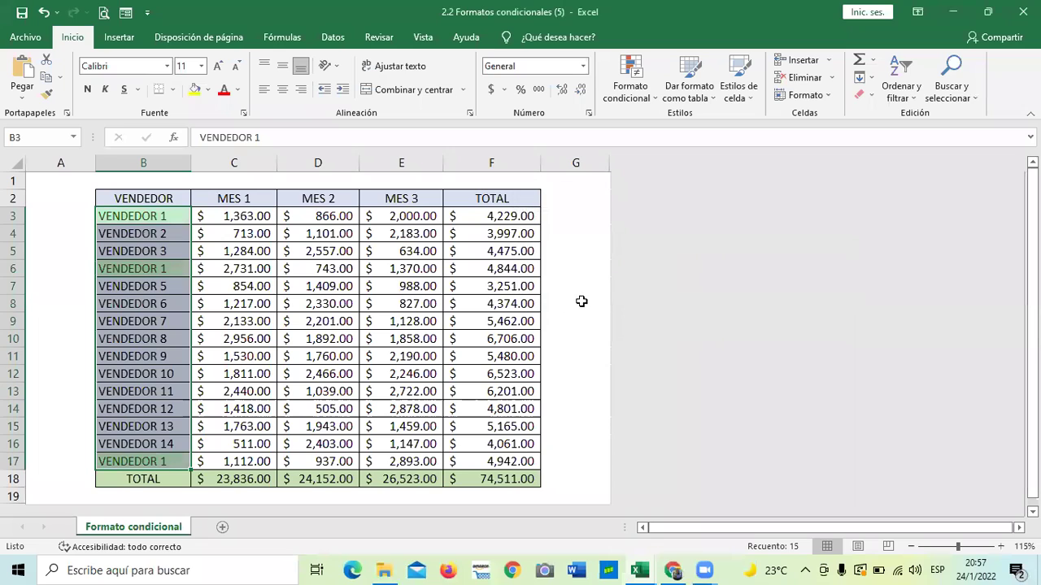
# Step: Examine the highlighted duplicate seller names in B3, B6 and B17 against the rest of the VENDEDOR column
pyautogui.click(572, 294)
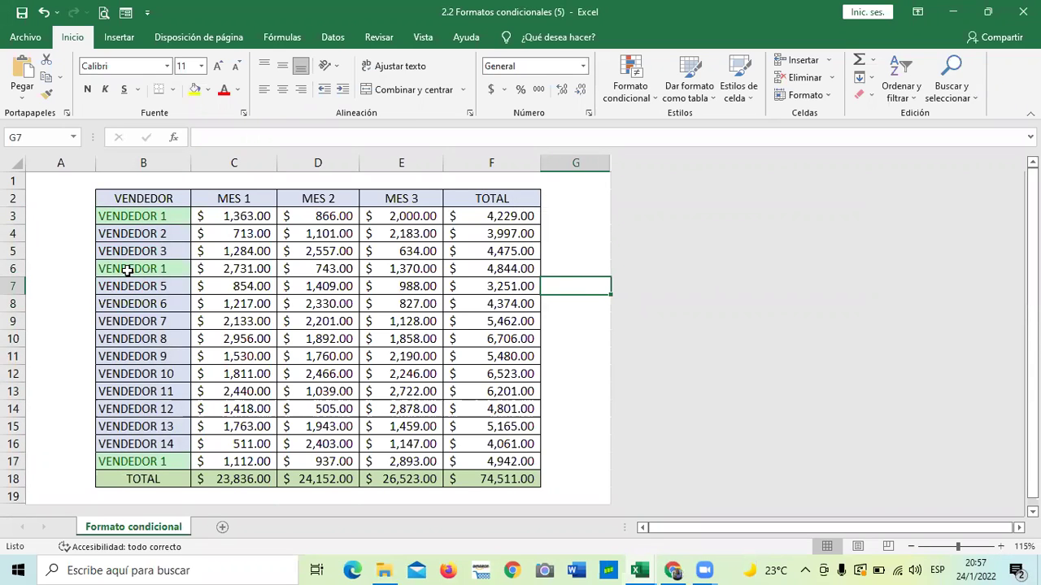
pyautogui.click(166, 465)
pyautogui.click(171, 215)
pyautogui.click(156, 268)
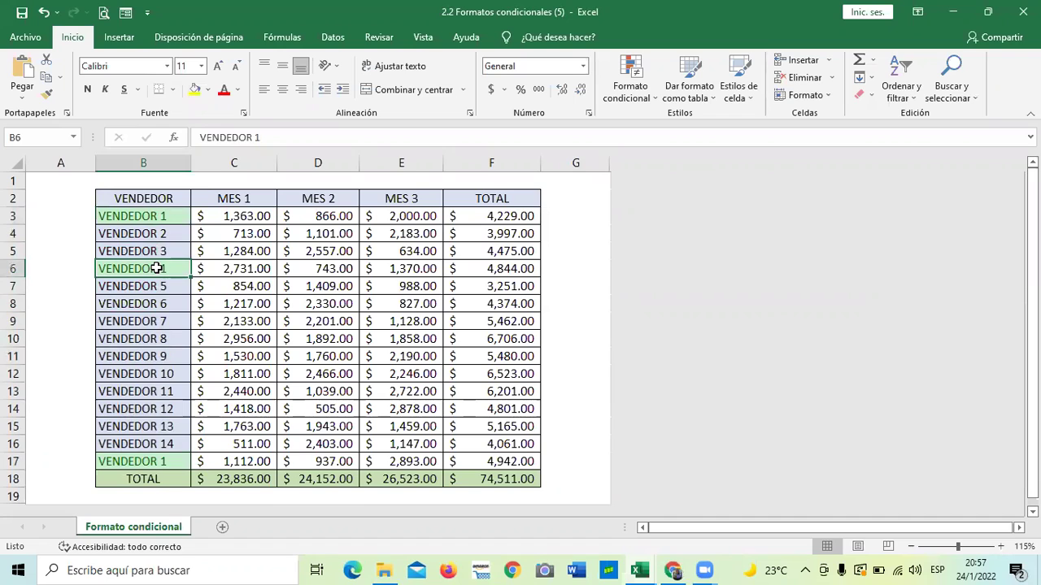
pyautogui.click(144, 463)
pyautogui.click(169, 213)
pyautogui.click(159, 267)
pyautogui.moveTo(161, 213); pyautogui.dragTo(125, 461)
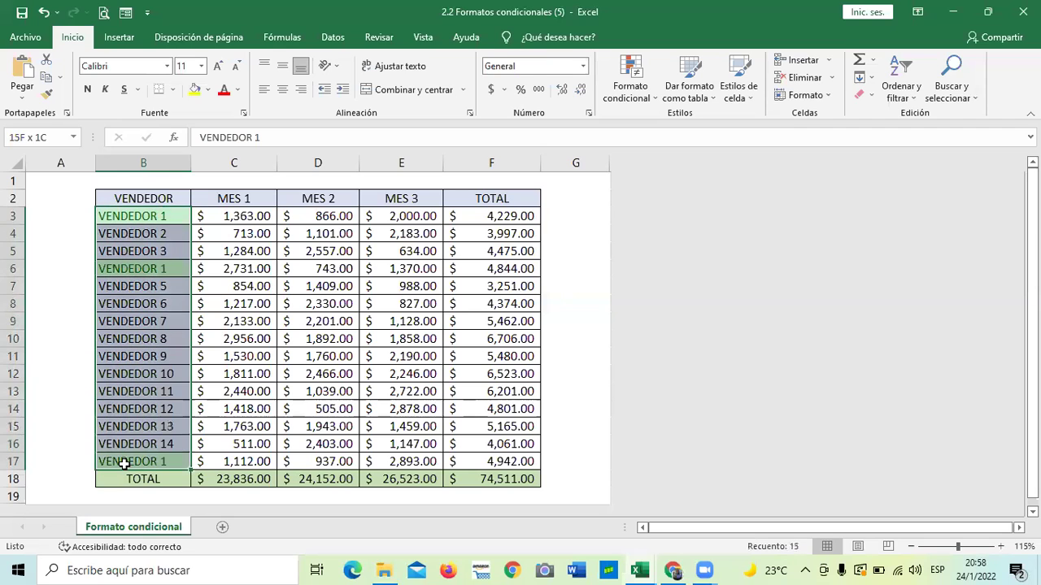
pyautogui.click(241, 374)
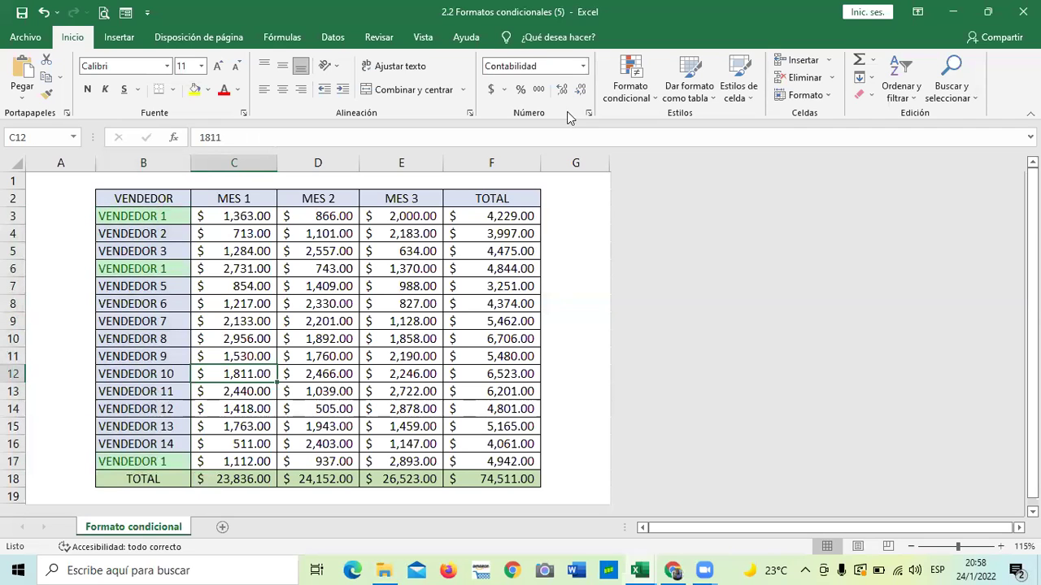
pyautogui.click(588, 245)
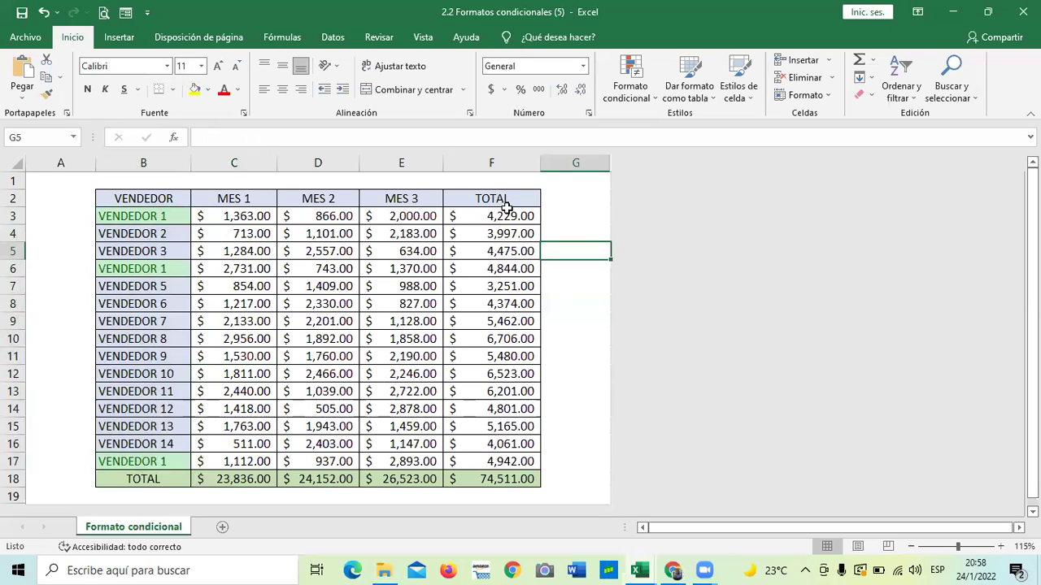
# Step: Examine the comparison conditions of a new rule for "Aplicar formato únicamente a las celdas que contengan" on the TOTAL column, without creating the rule
pyautogui.click(506, 210)
pyautogui.press('Down')
pyautogui.press('Down')
pyautogui.press('Down')
pyautogui.press('Down')
pyautogui.press('Down')
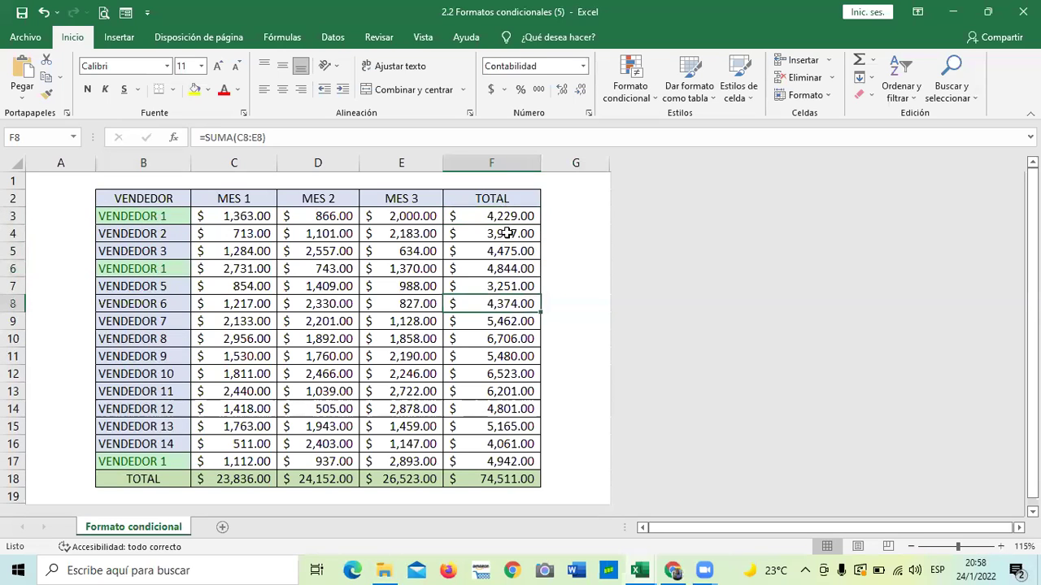
pyautogui.click(651, 97)
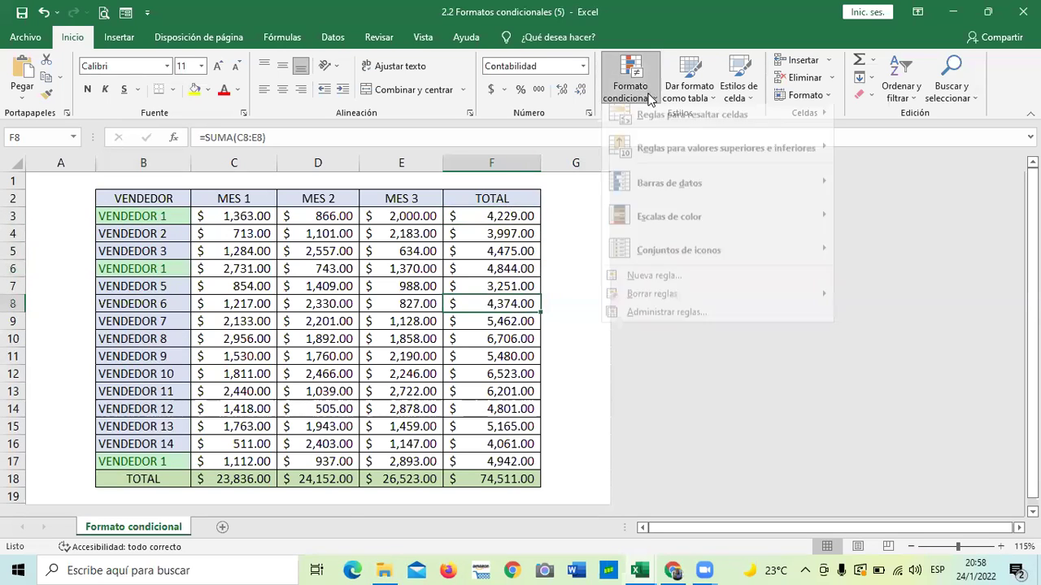
pyautogui.click(681, 290)
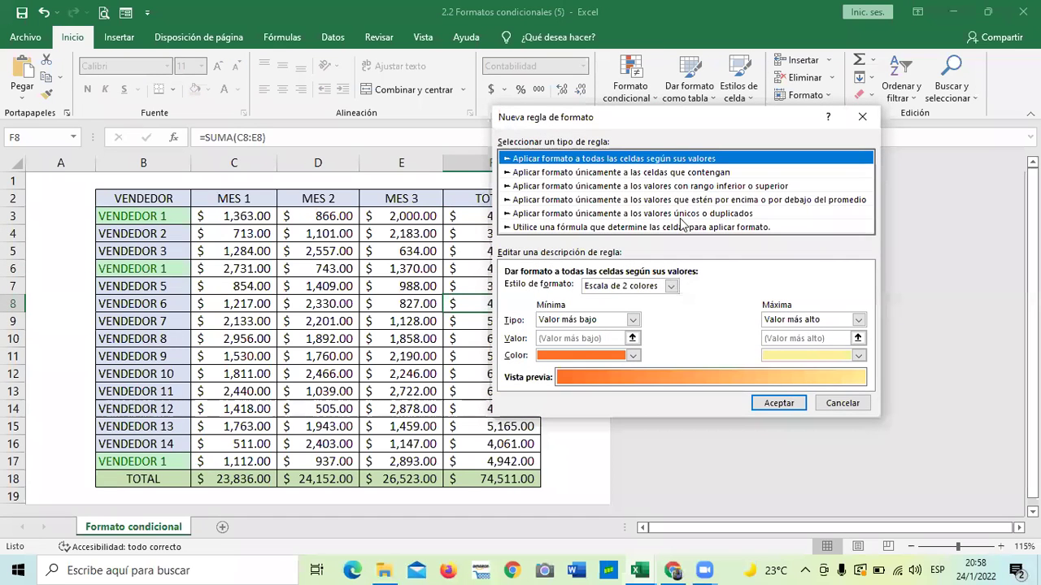
pyautogui.click(545, 173)
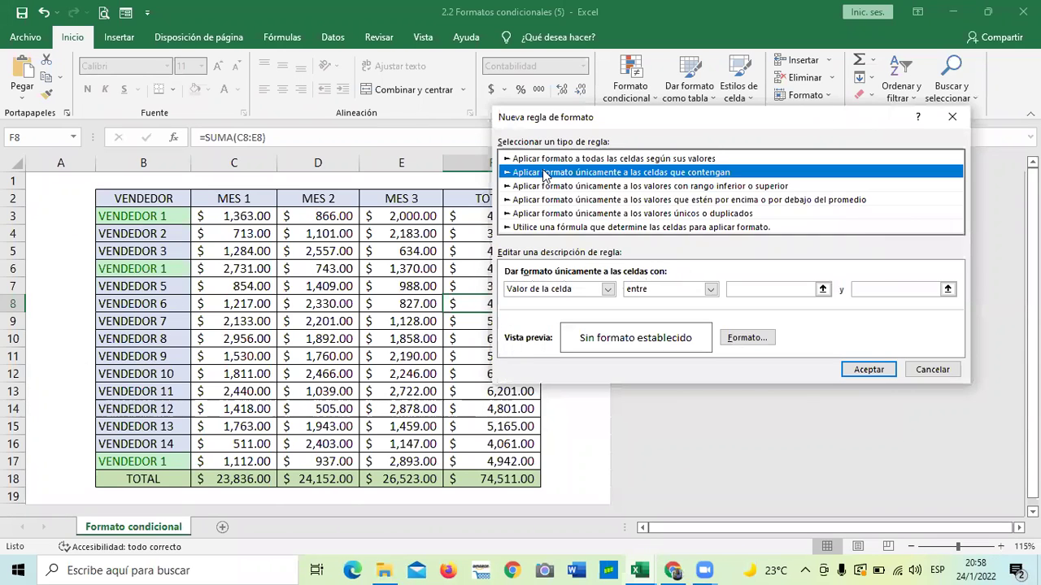
pyautogui.click(710, 290)
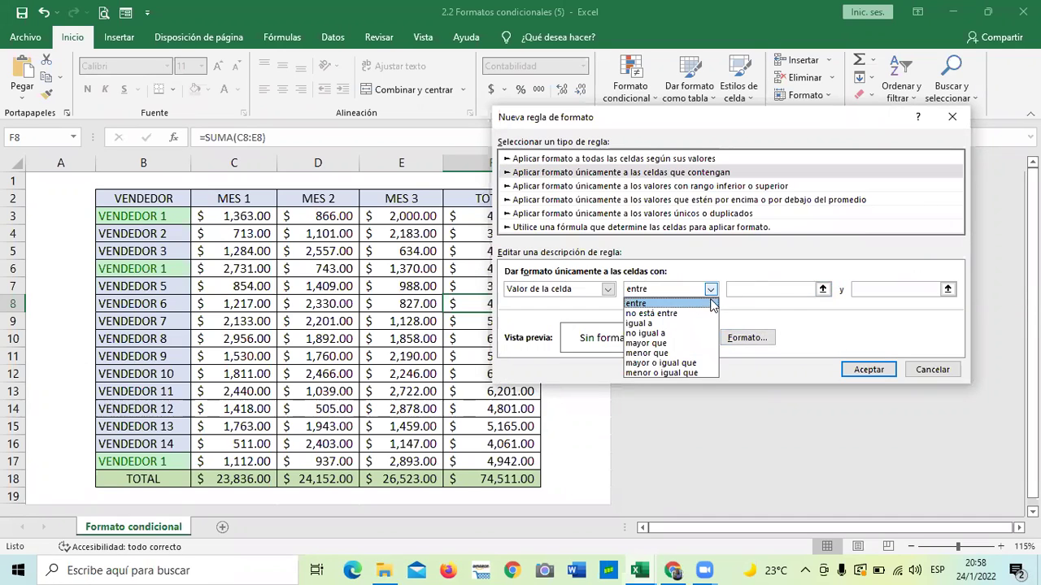
pyautogui.click(712, 303)
pyautogui.click(748, 290)
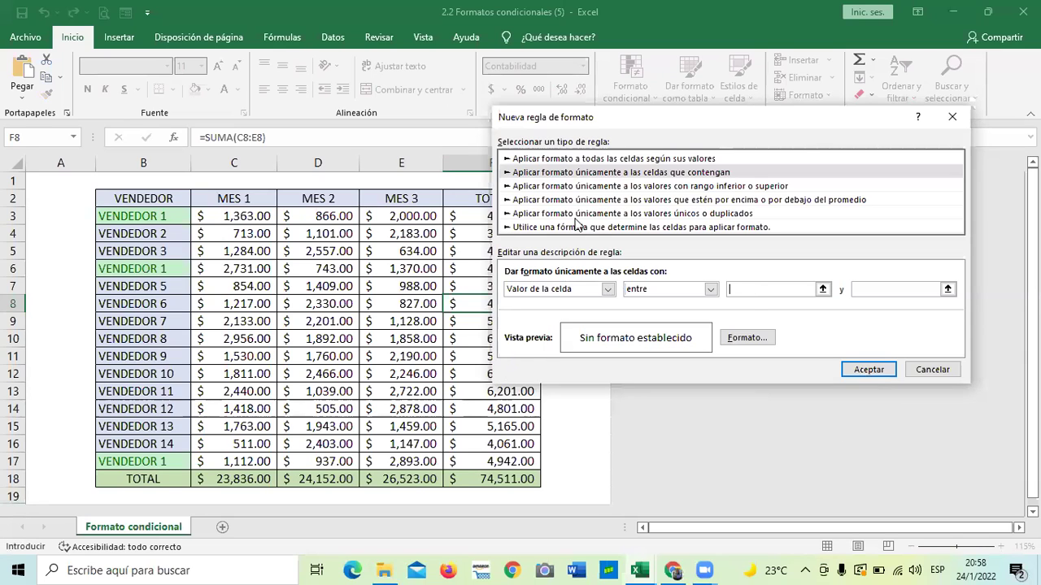
pyautogui.click(935, 370)
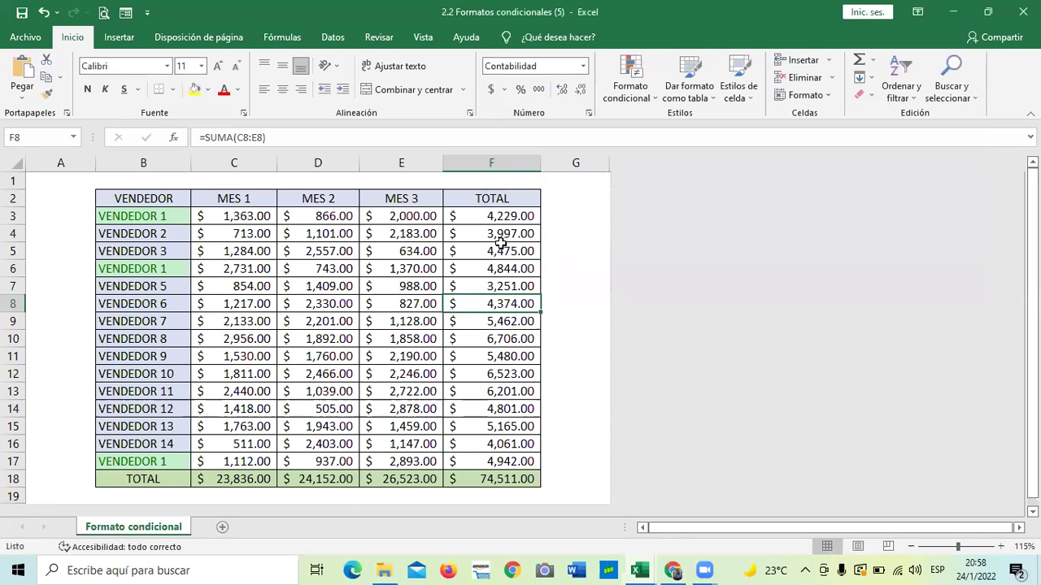
# Step: Examine the rules for top and bottom values and the settings under Más reglas for the TOTAL column, without creating a rule
pyautogui.click(505, 234)
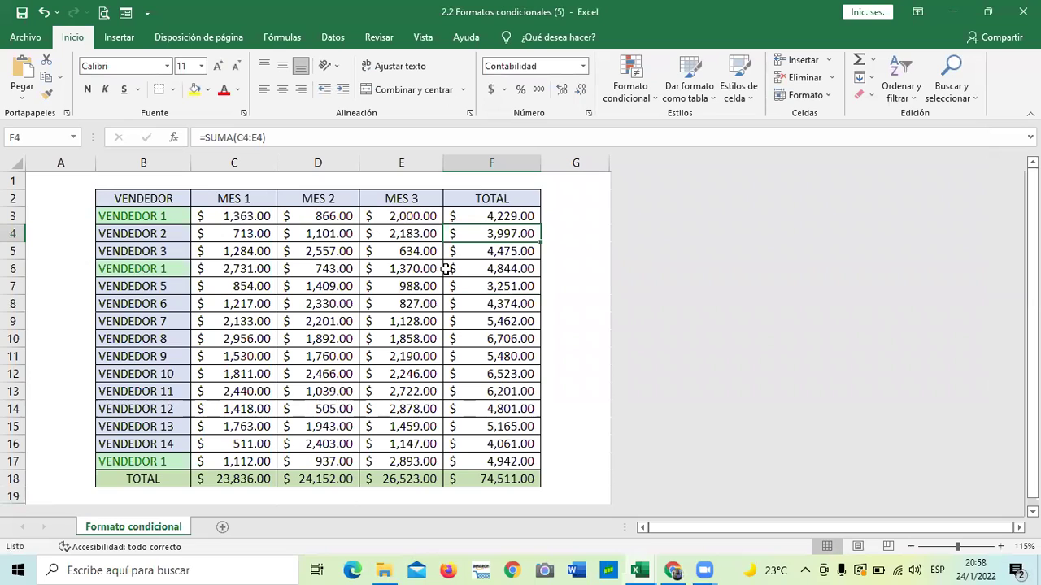
pyautogui.click(650, 98)
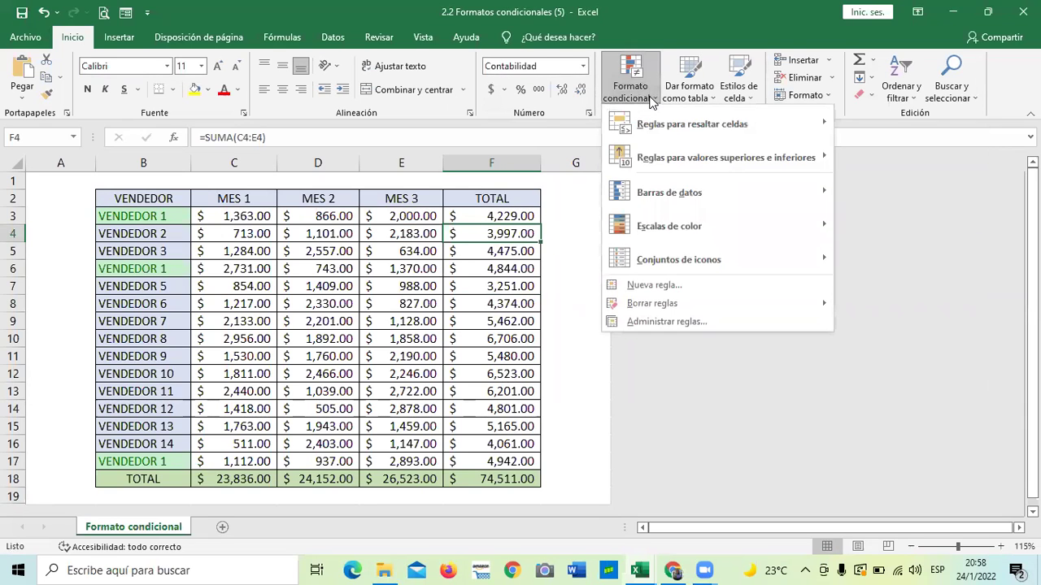
pyautogui.moveTo(665, 204)
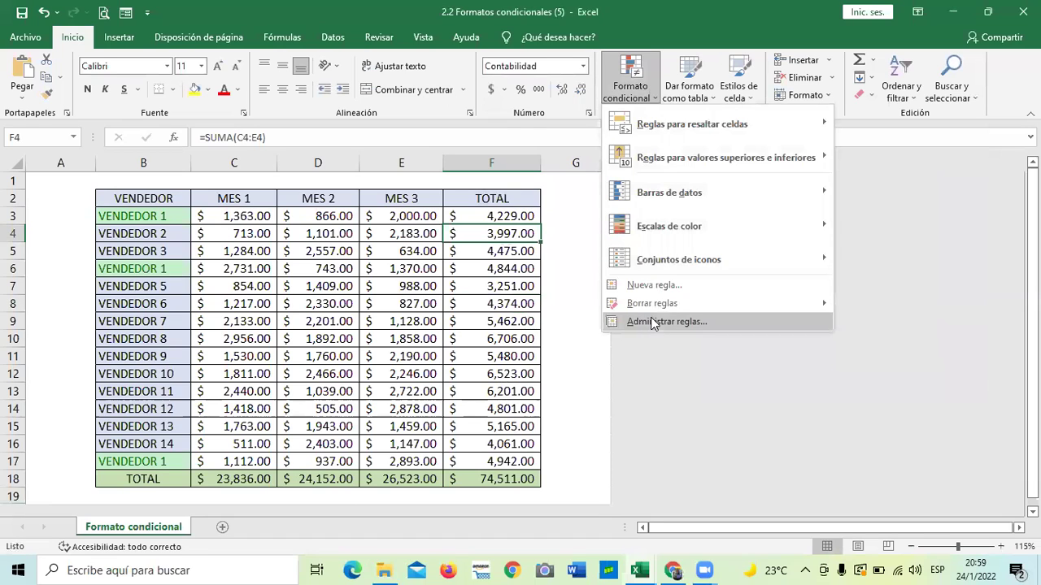
pyautogui.moveTo(665, 159)
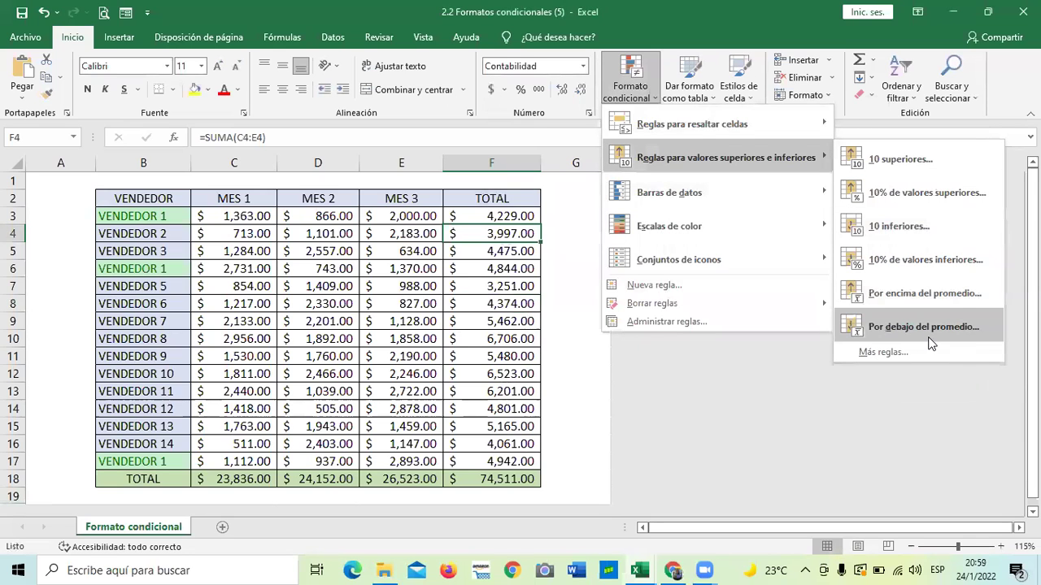
pyautogui.click(903, 349)
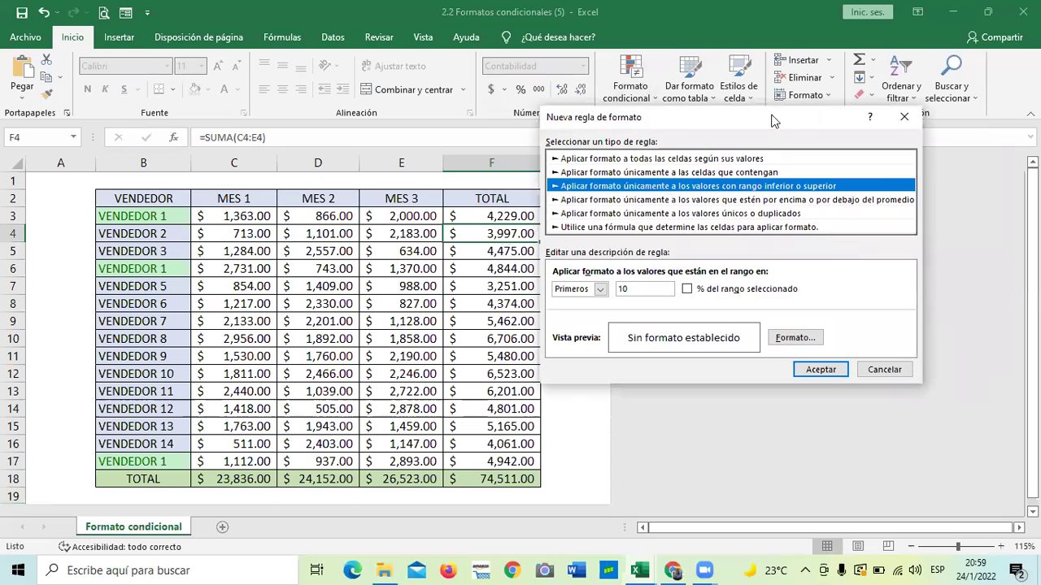
pyautogui.click(883, 370)
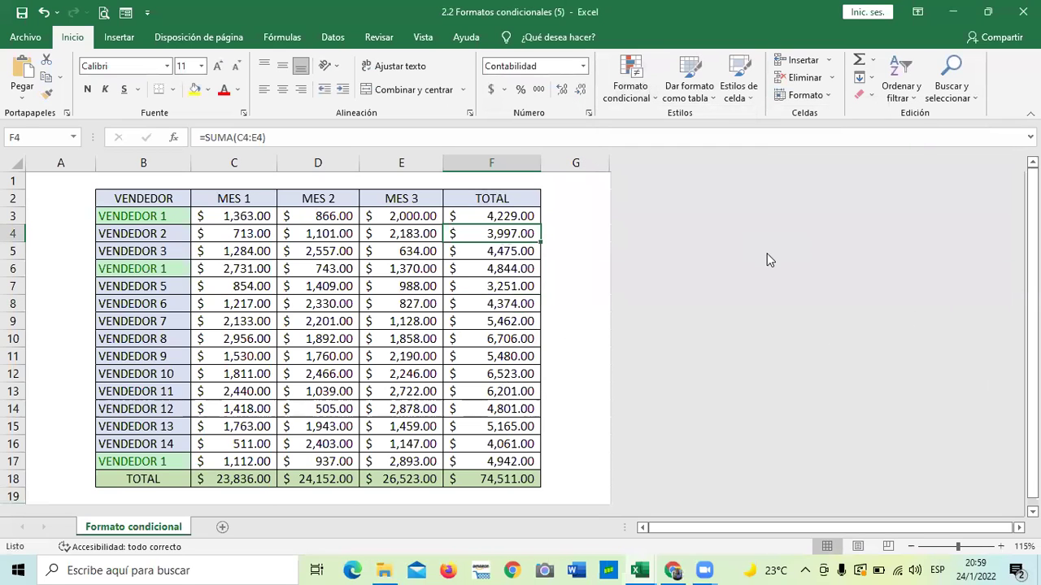
pyautogui.click(580, 201)
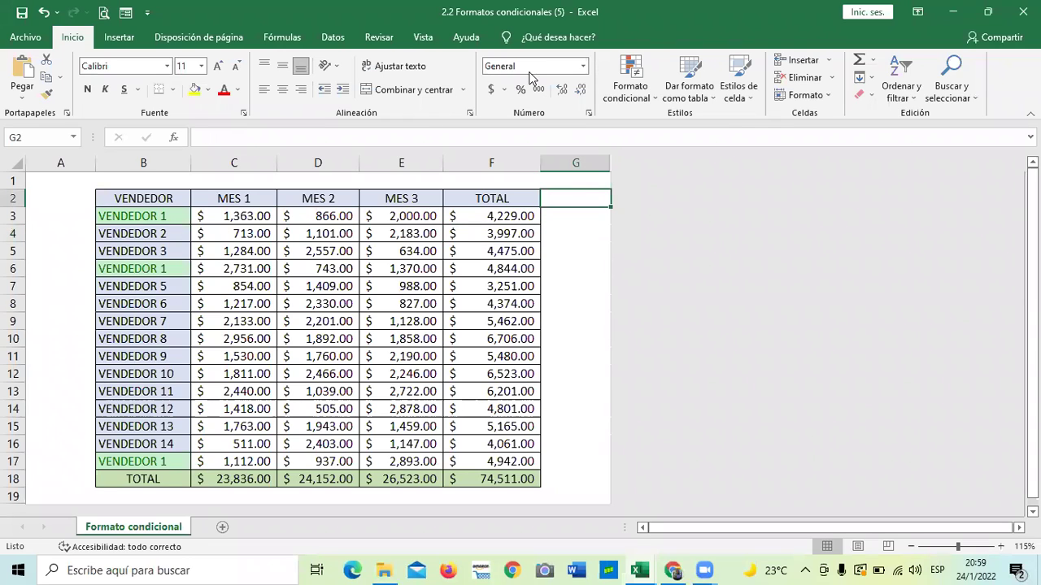